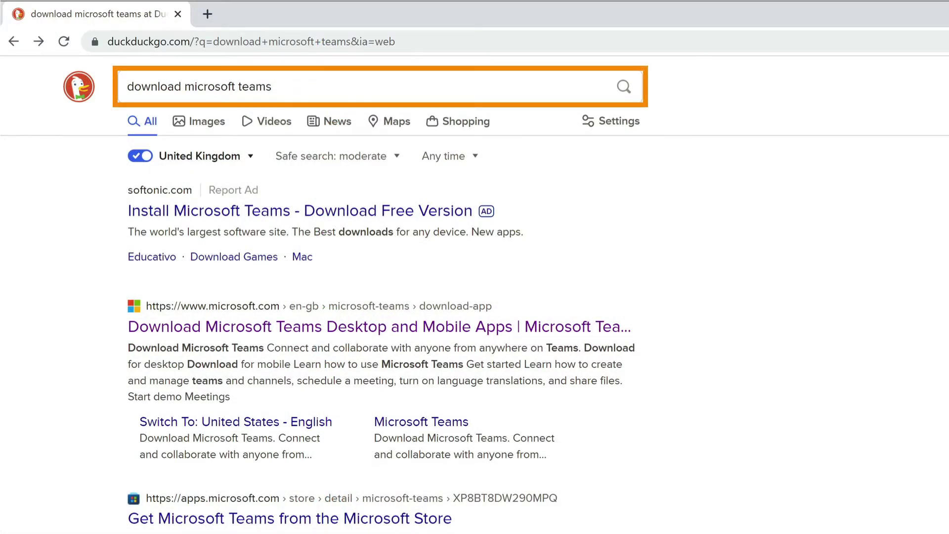
Download the Teams for work or school desktop installer from microsoft.com and run TeamsSetup_c_w_(2).exe
left_click(466, 328)
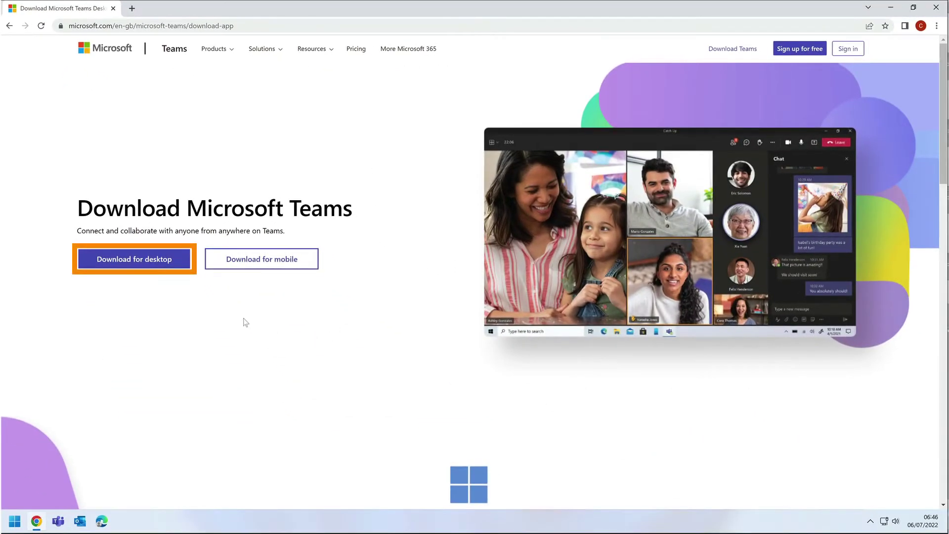
left_click(143, 264)
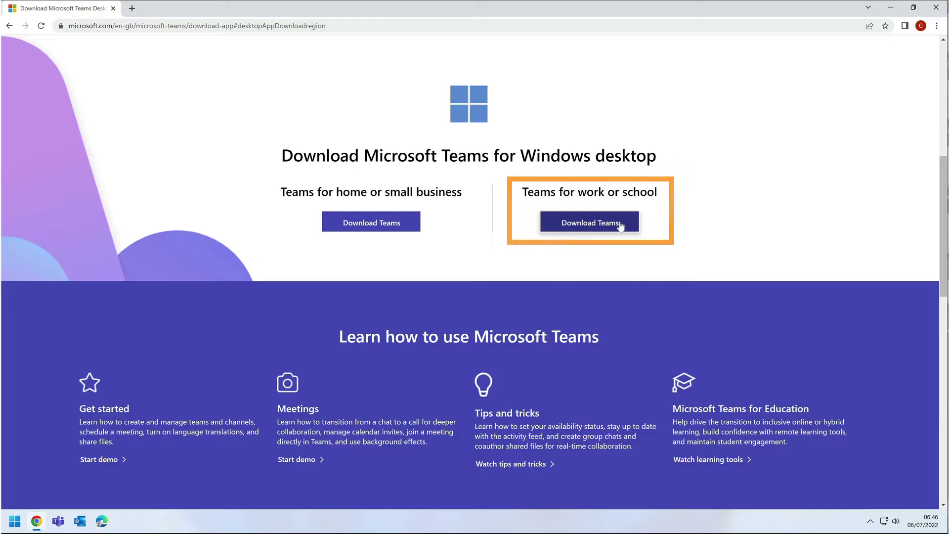
left_click(627, 226)
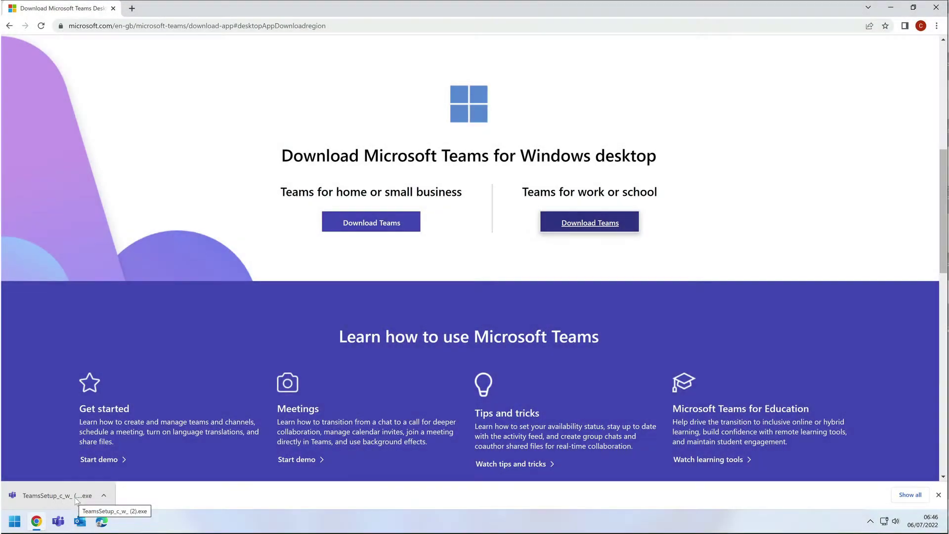
left_click(75, 497)
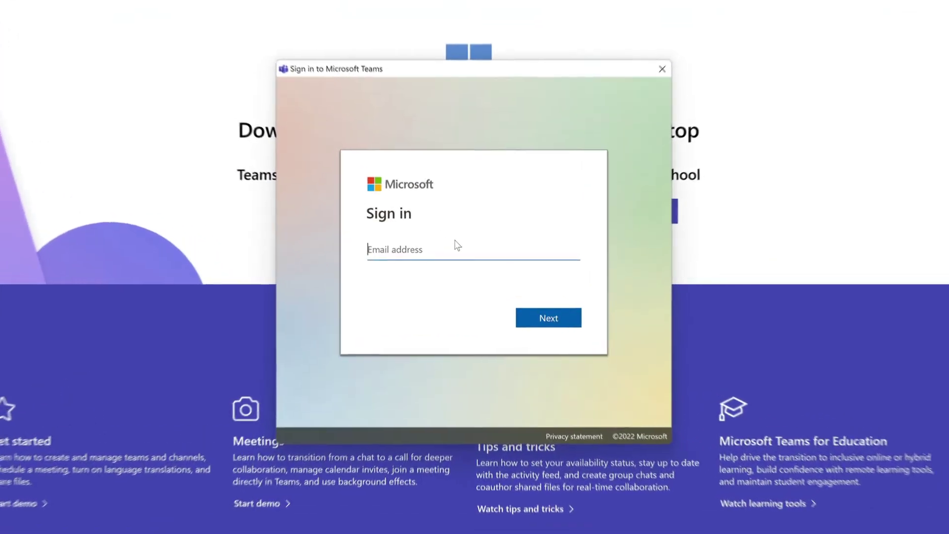
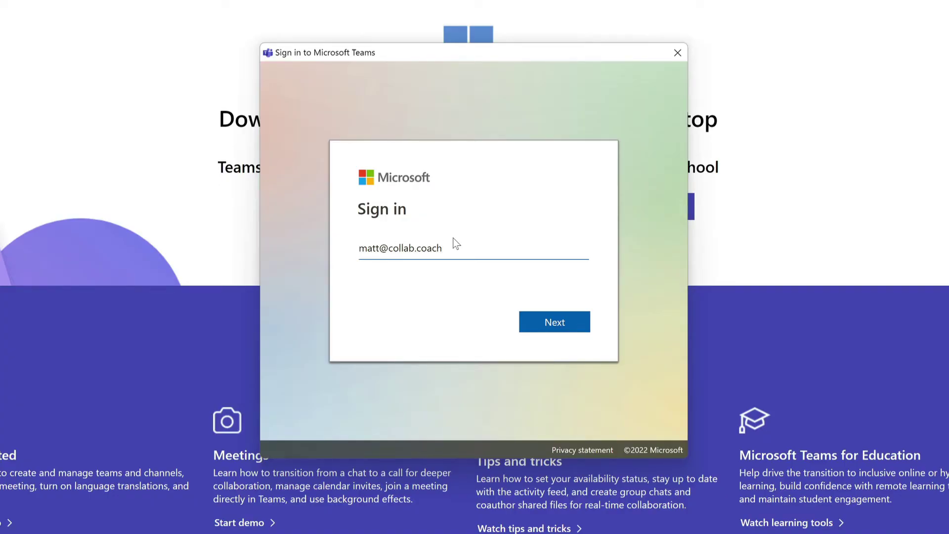
Enter the work e-mail address in the Teams sign-in window and continue
key("Return")
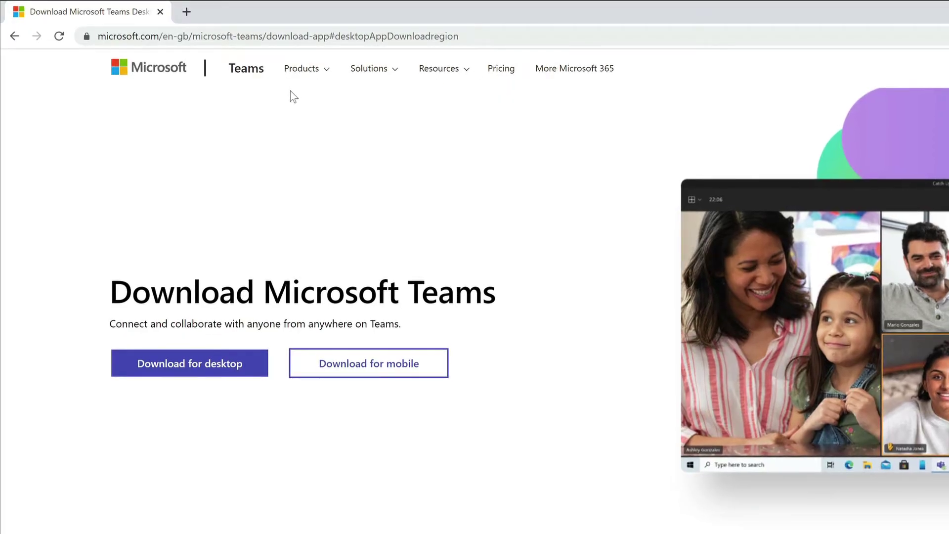
Go to office.com and launch Teams in a new tab from the Microsoft 365 app rail
left_click(275, 38)
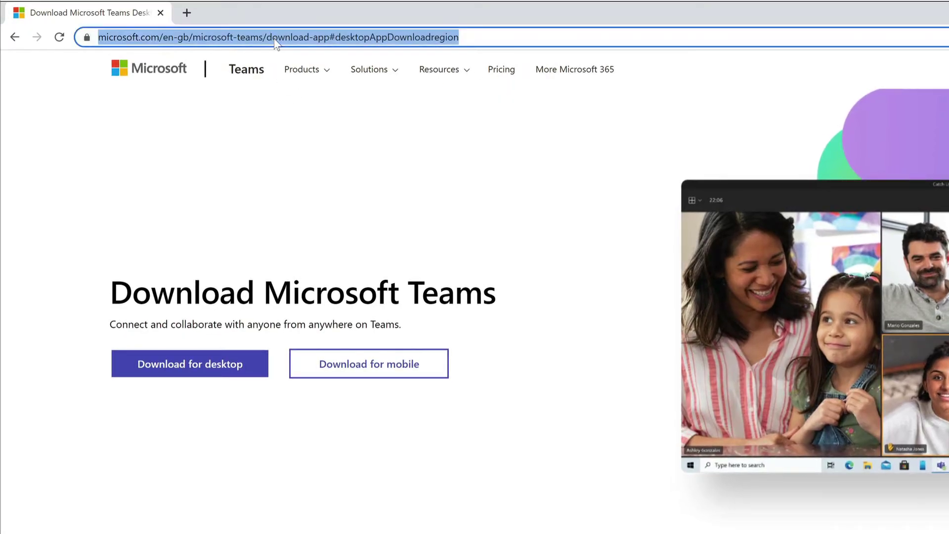
type("office.com")
key("Return")
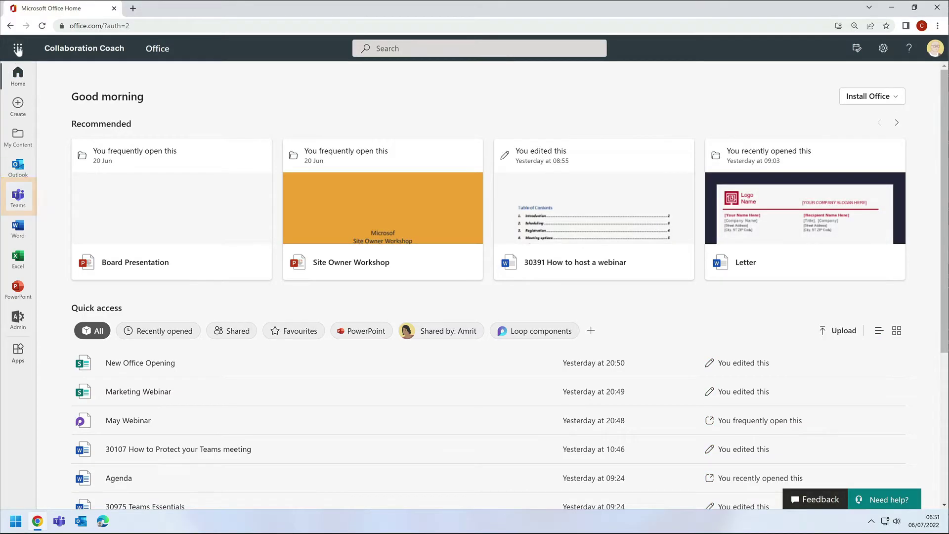
left_click(17, 197)
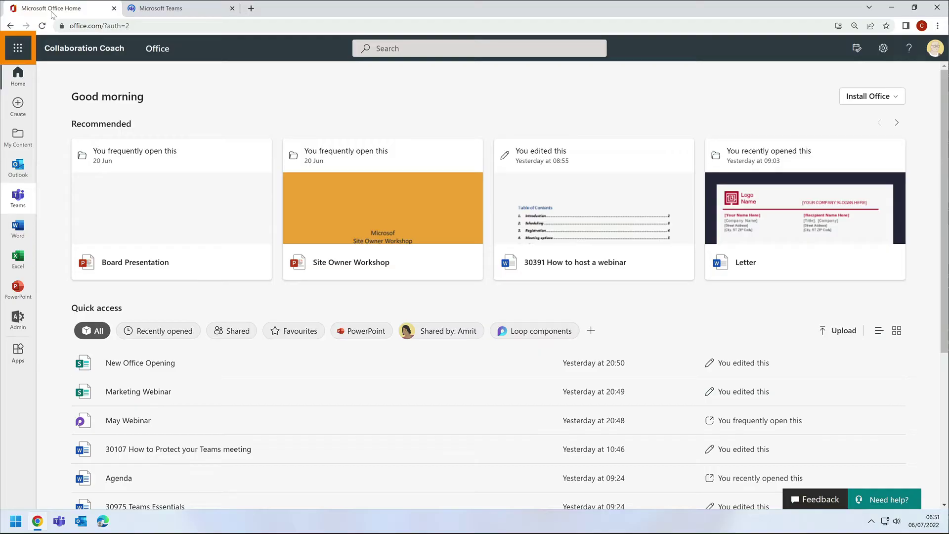
left_click(18, 48)
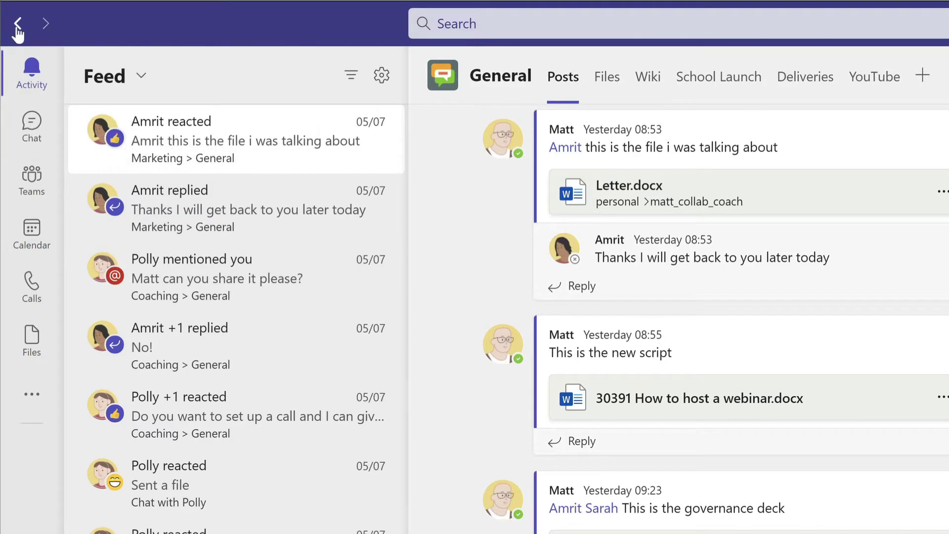
mouse_move(17, 31)
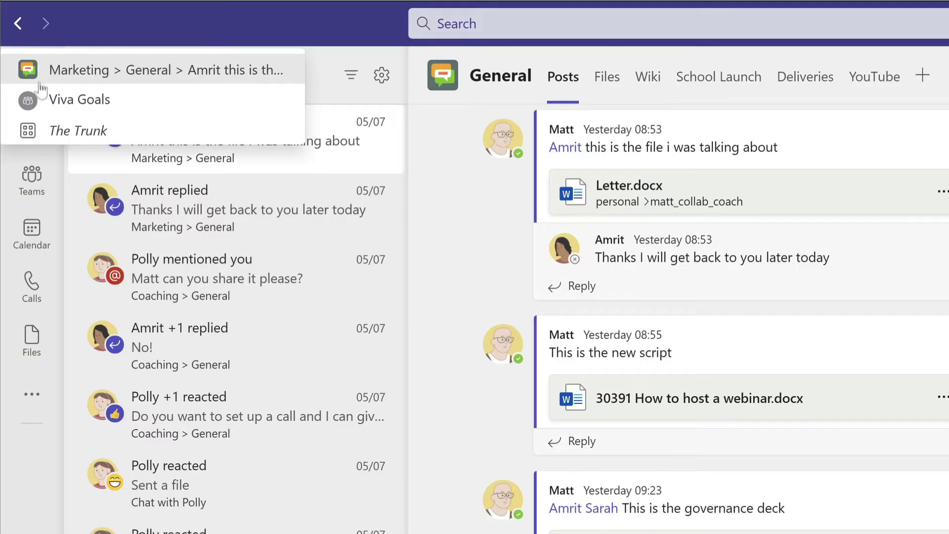
left_click(230, 224)
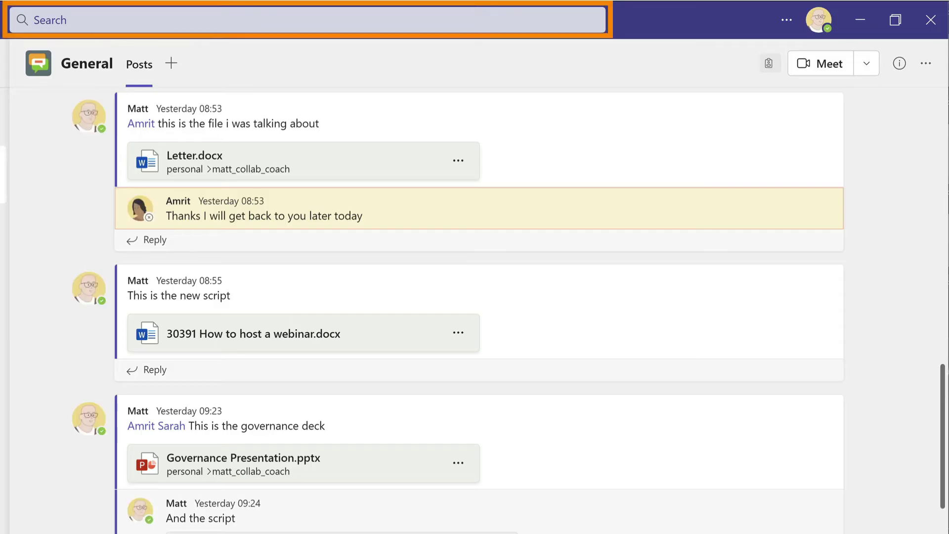
left_click(108, 24)
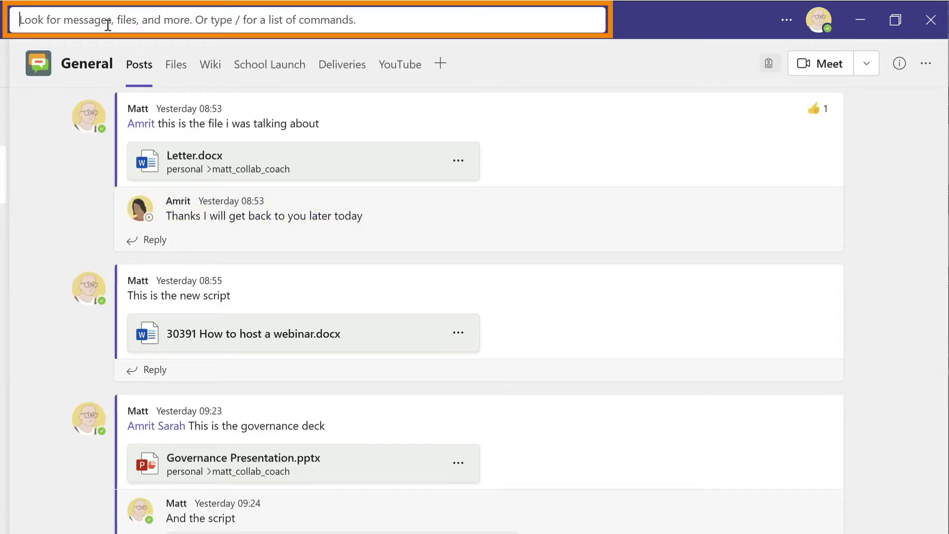
type("report")
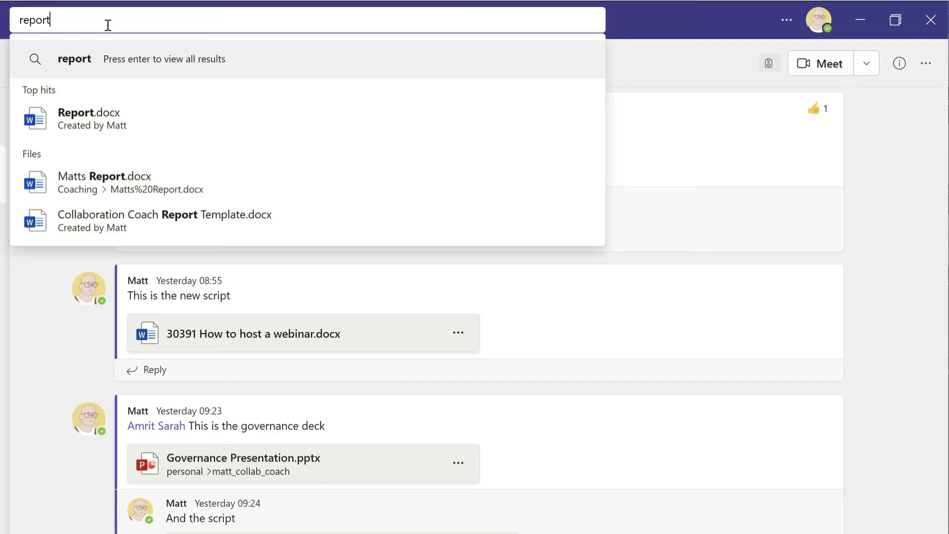
key("BackSpace")
key("BackSpace")
key("BackSpace")
key("BackSpace")
key("BackSpace")
key("BackSpace")
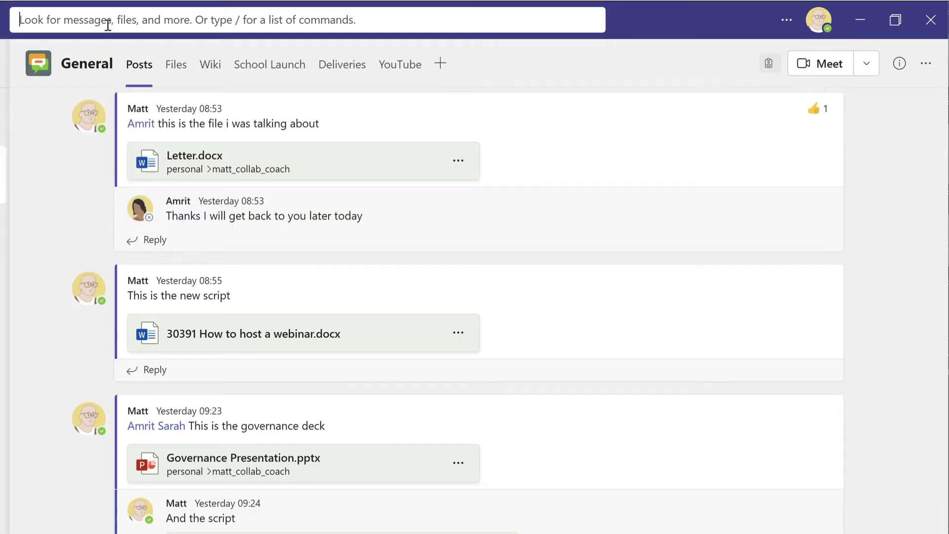
type("polly")
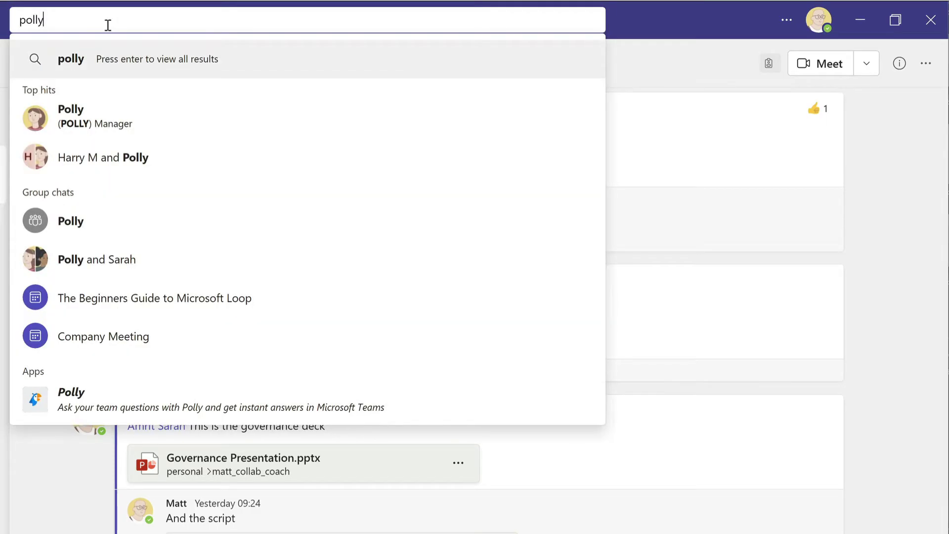
key("BackSpace")
key("BackSpace")
key("BackSpace")
key("BackSpace")
key("BackSpace")
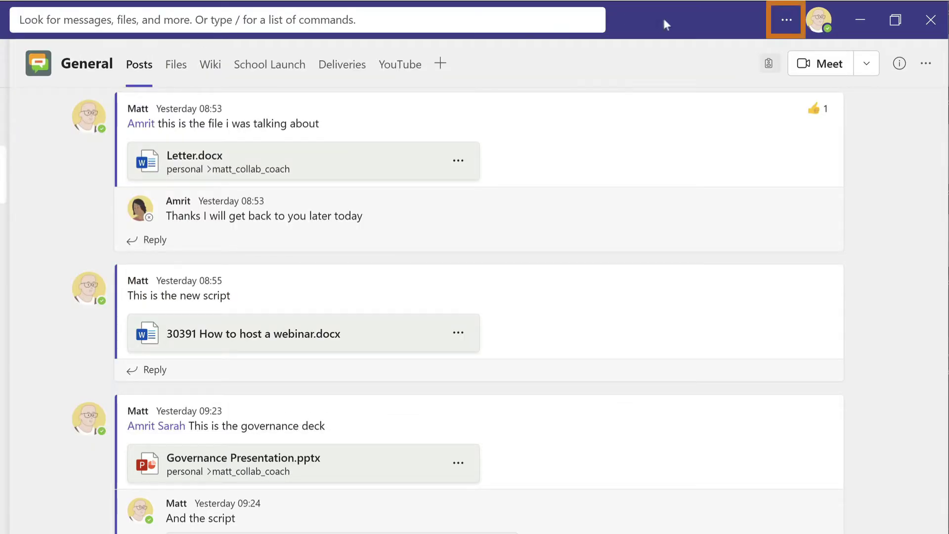
left_click(780, 22)
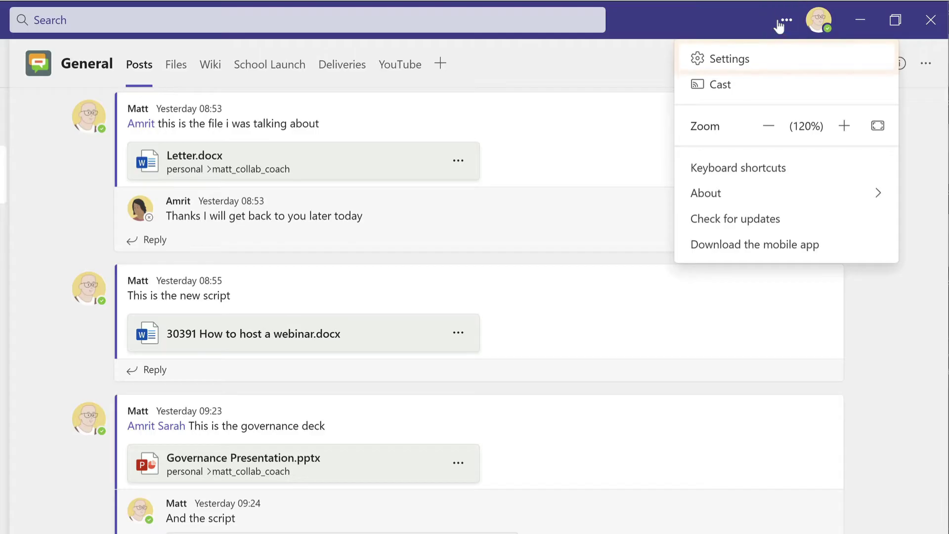
left_click(750, 61)
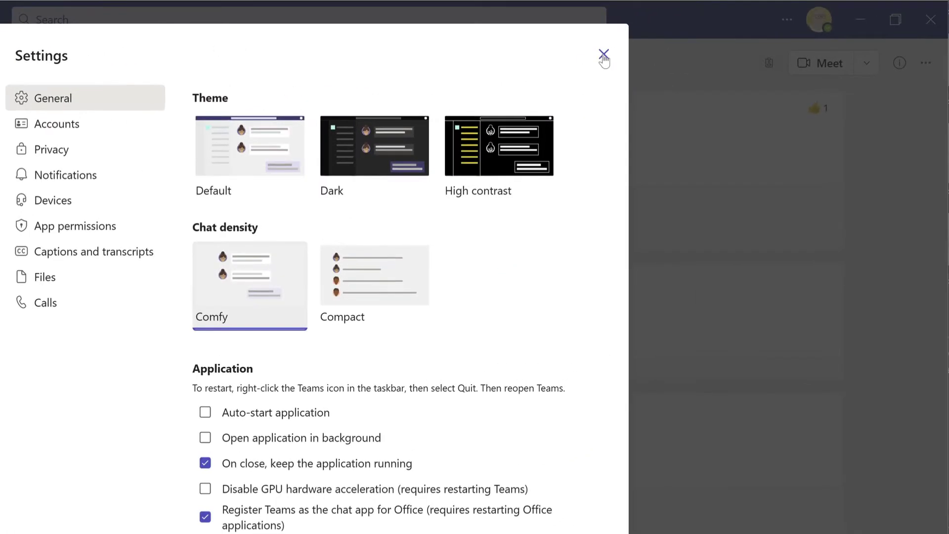
left_click(707, 42)
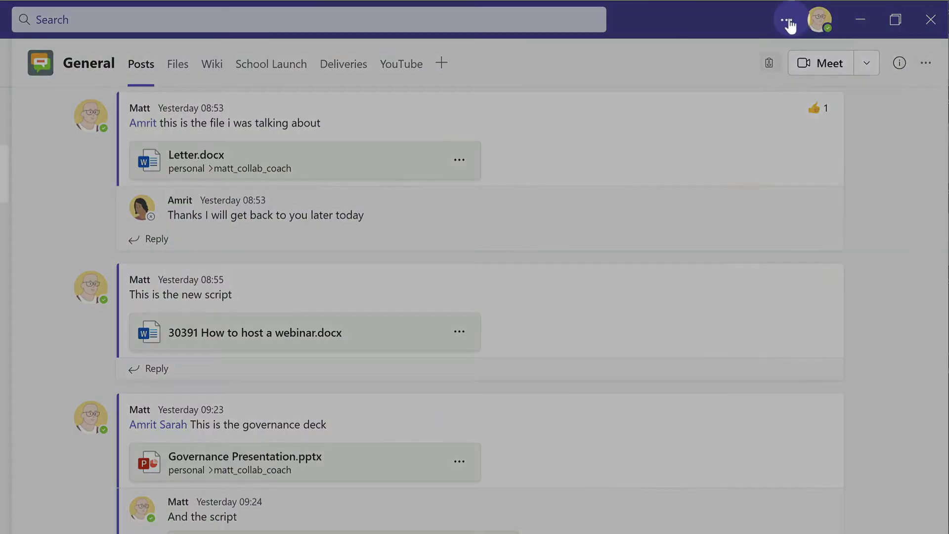
left_click(788, 19)
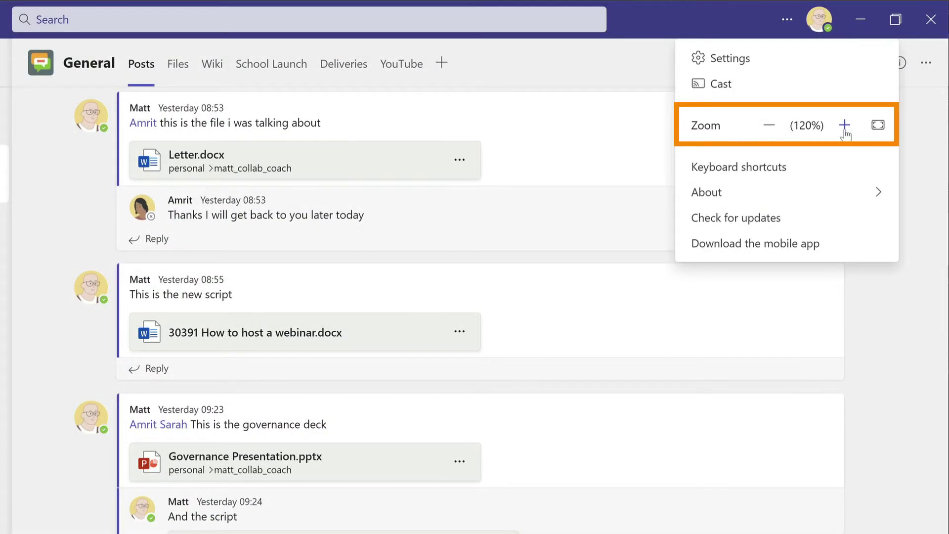
left_click(845, 129)
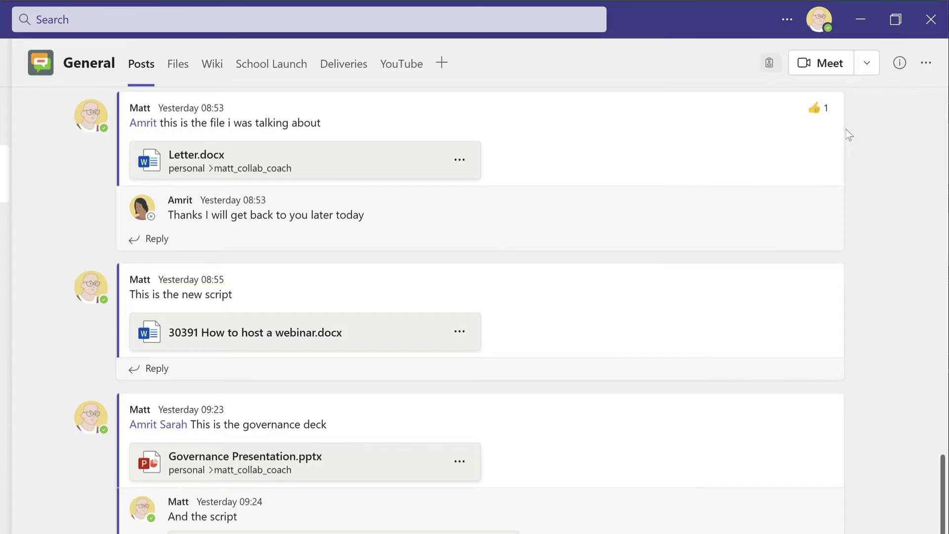
left_click(754, 24)
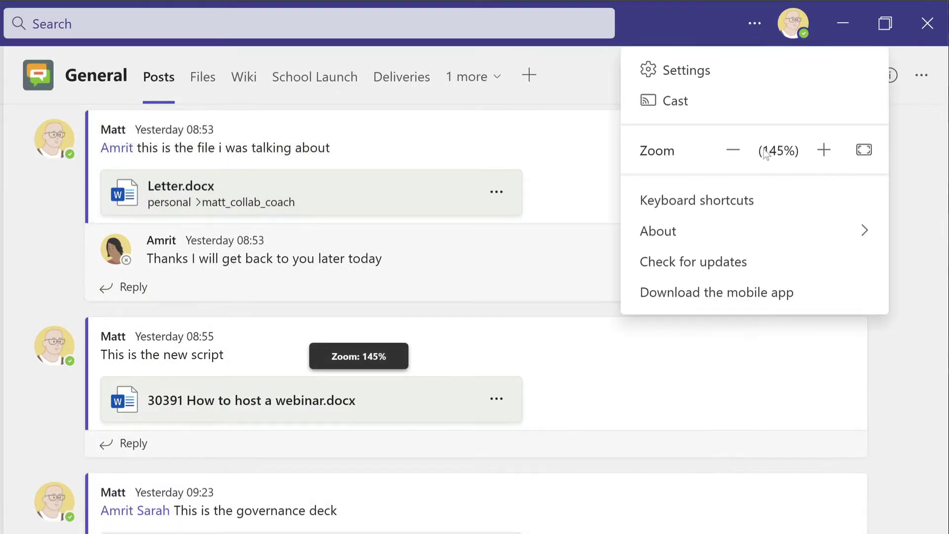
key("Escape")
key("ctrl+minus")
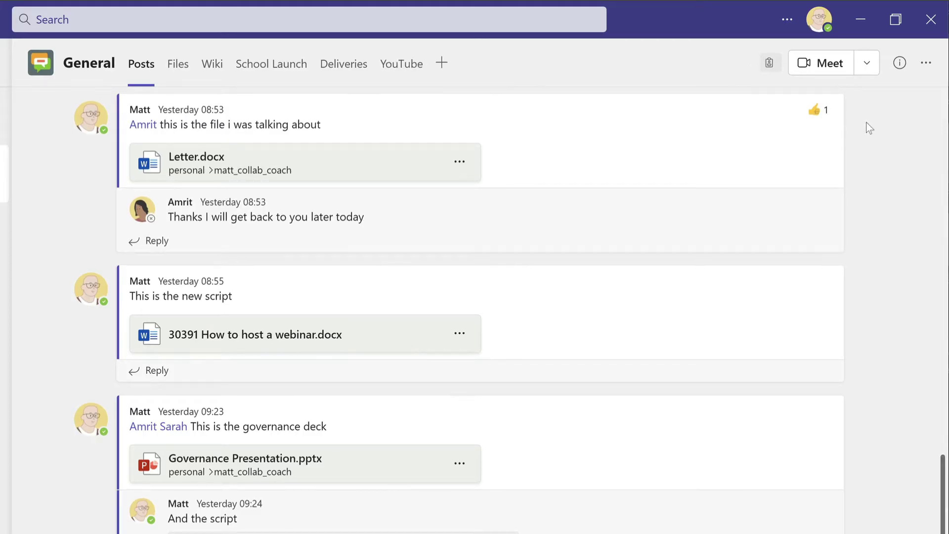
Look at the profile picture dialog without changes, then set your status to Do not disturb
left_click(820, 27)
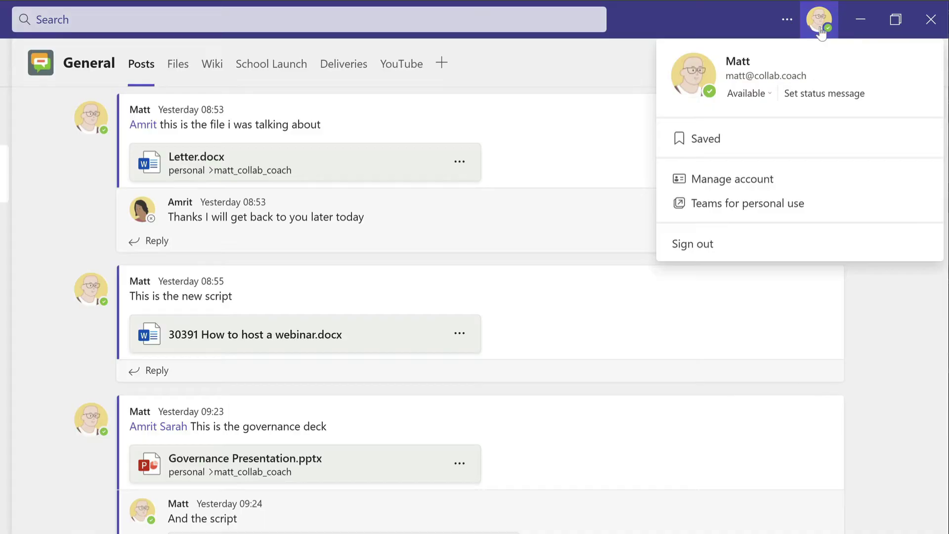
left_click(693, 79)
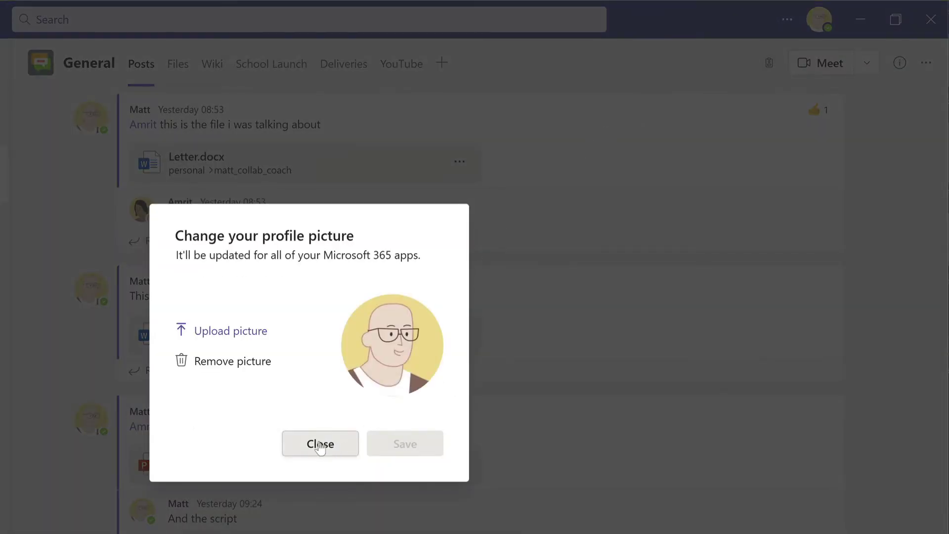
left_click(320, 445)
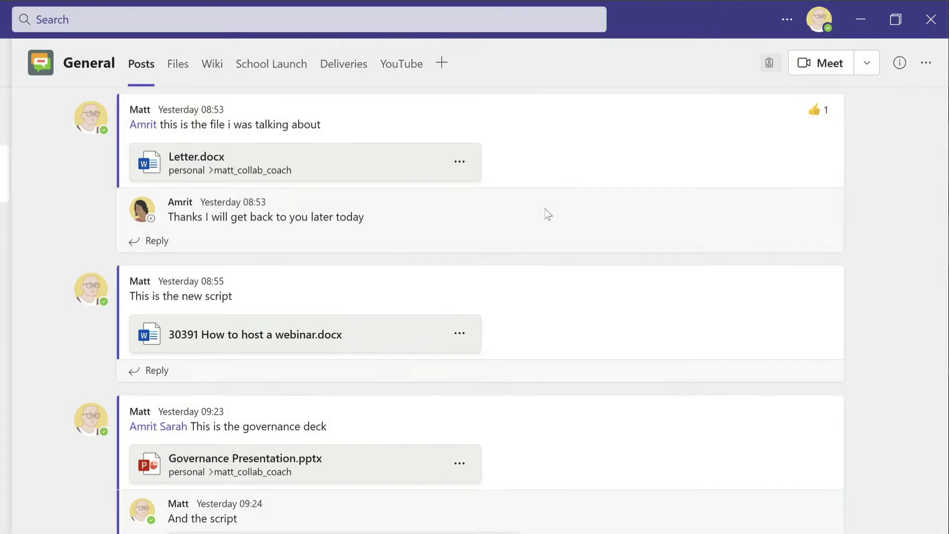
left_click(832, 29)
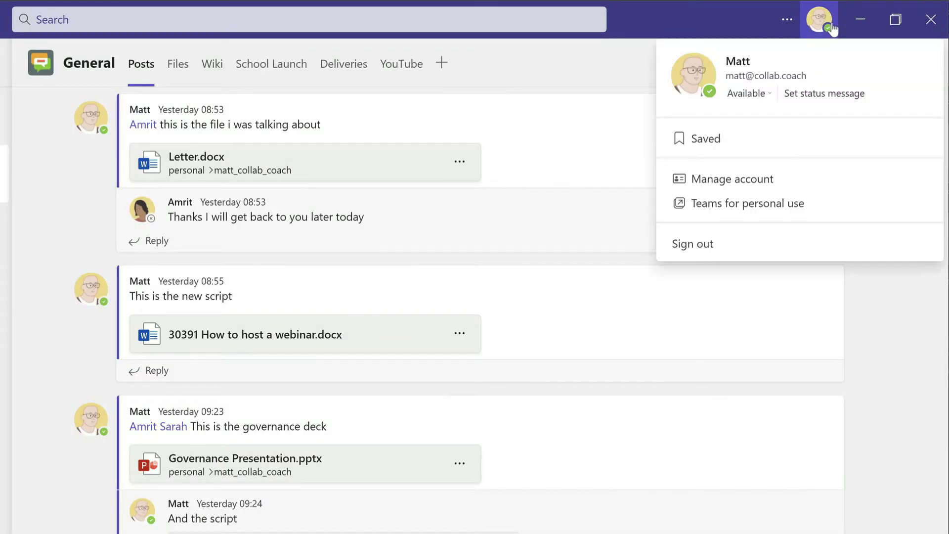
left_click(765, 98)
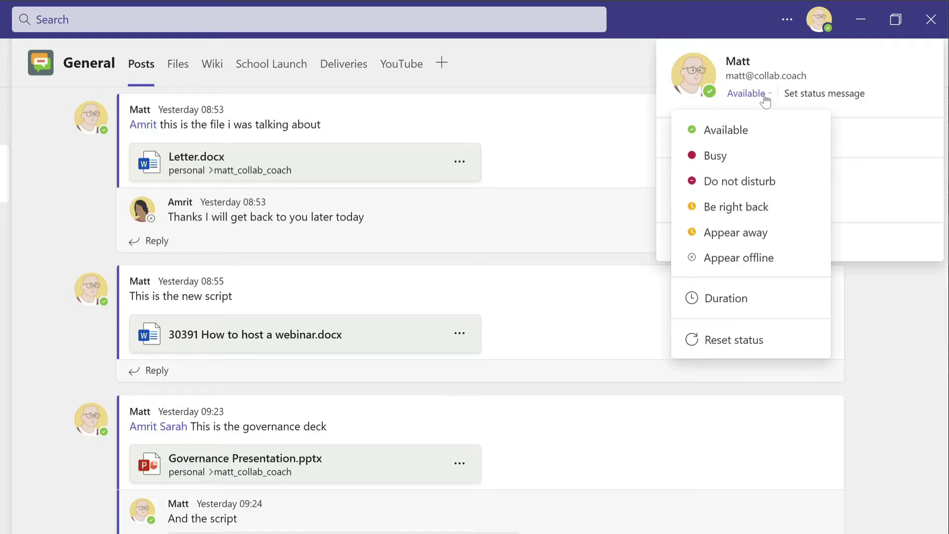
left_click(774, 184)
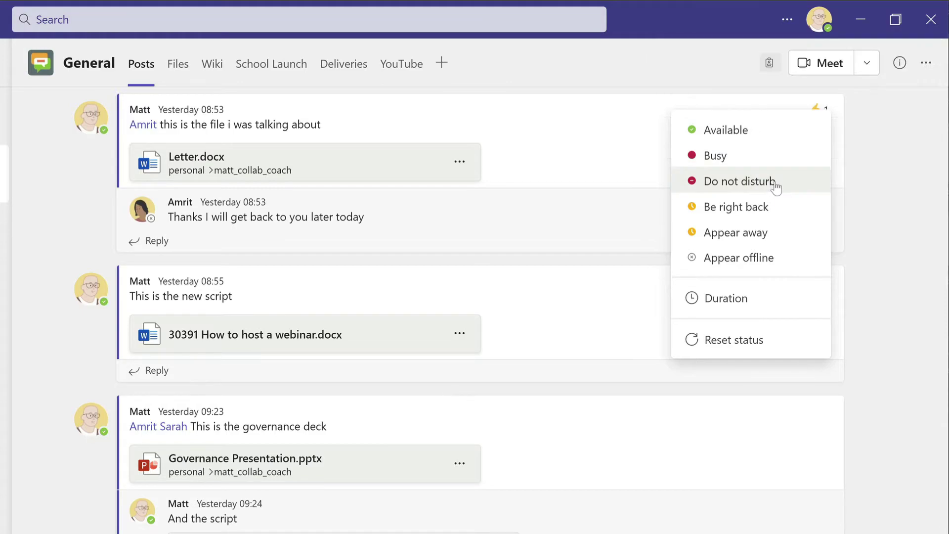
Set your presence status back to Available
left_click(820, 26)
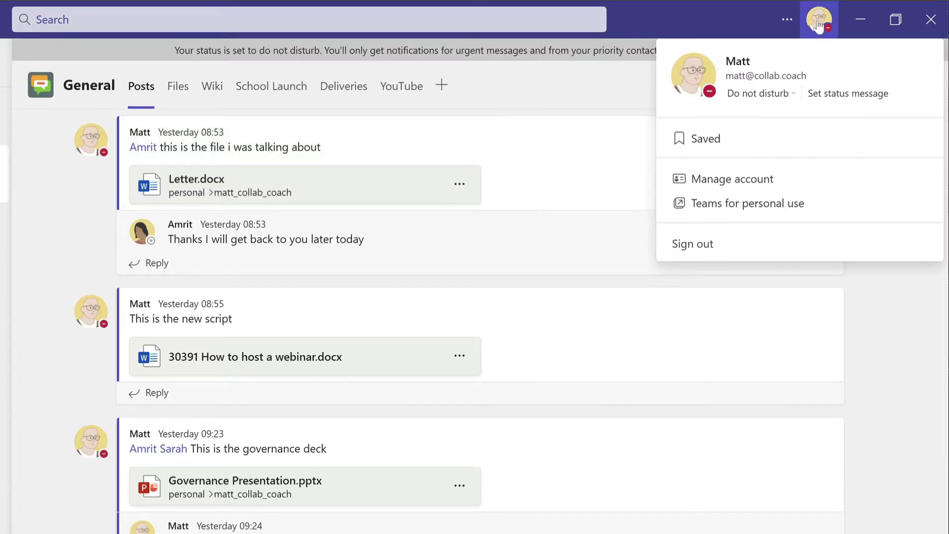
left_click(785, 95)
left_click(717, 129)
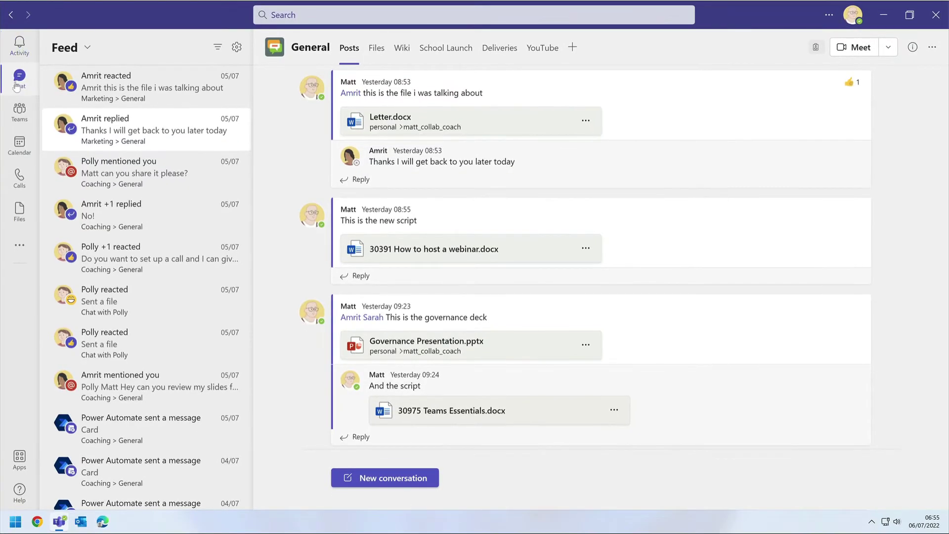
Look through the Chat, Teams and Calendar sections in the left rail
left_click(17, 87)
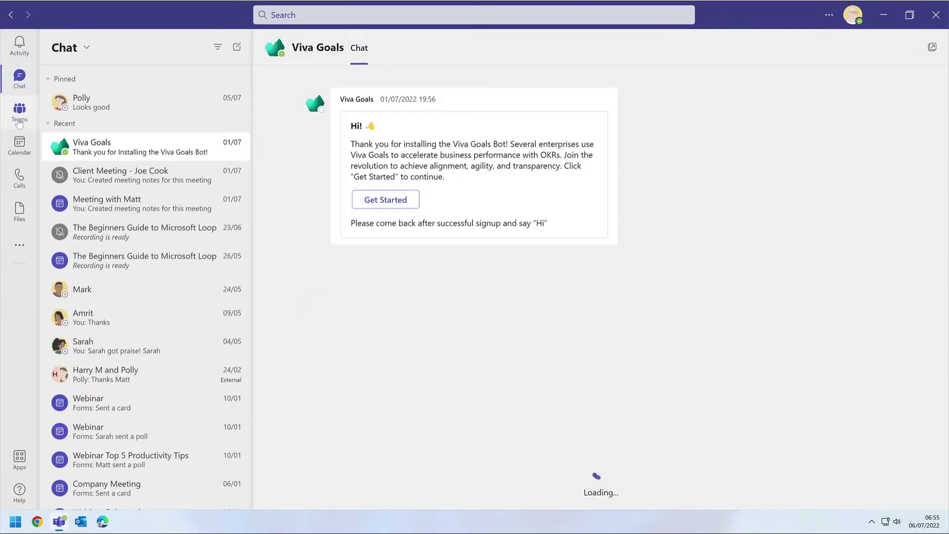
left_click(18, 121)
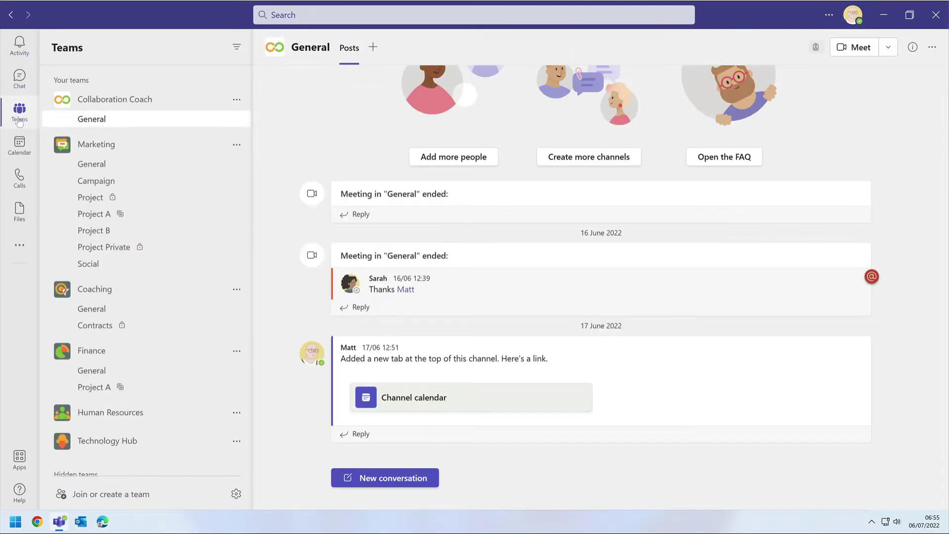
left_click(17, 144)
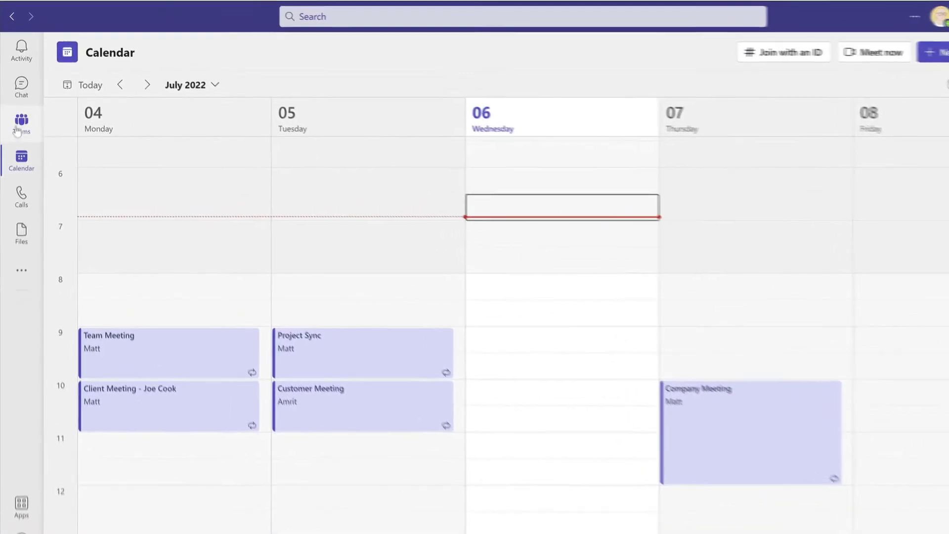
Drag Calendar above Teams, keep it pinned, and reopen the pinned contact's chat
mouse_move(21, 158)
left_mouse_down()
mouse_move(18, 93)
mouse_move(14, 141)
left_mouse_up()
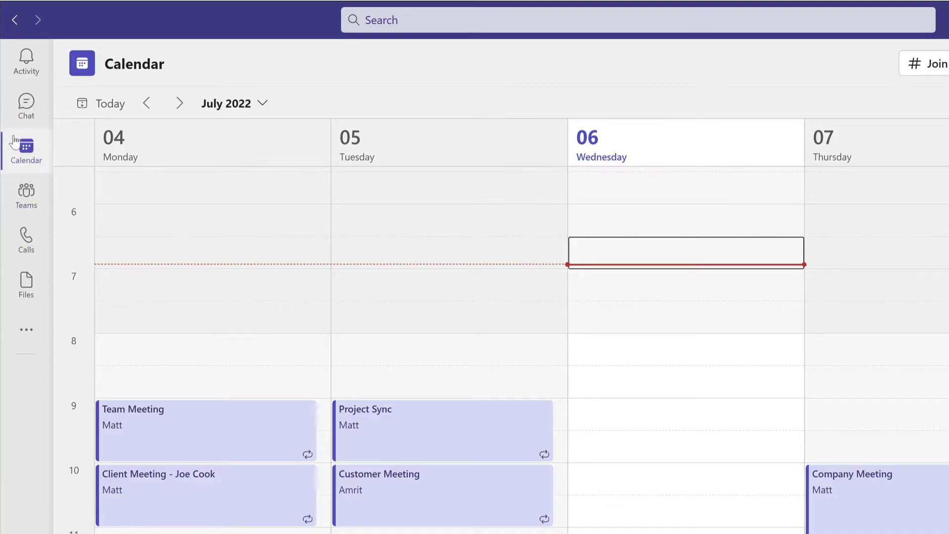
right_click(27, 151)
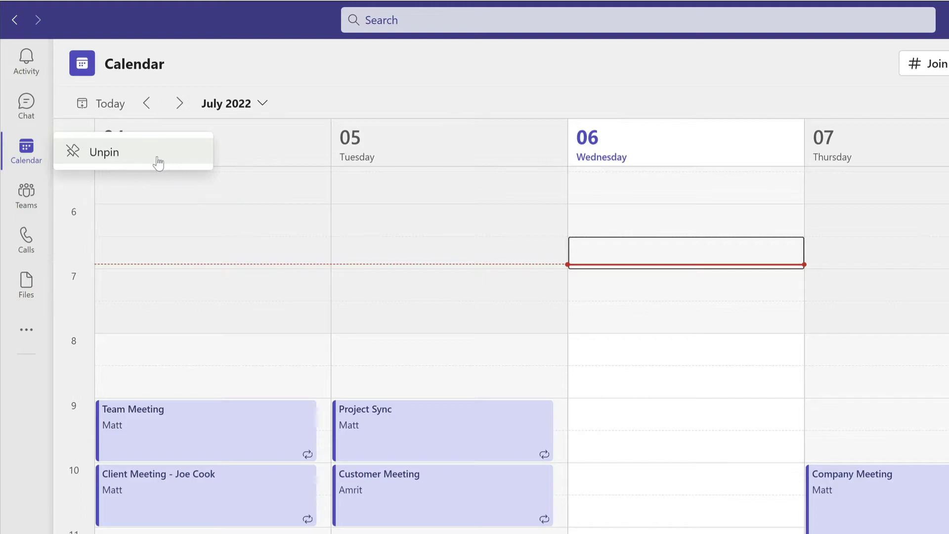
left_click(247, 67)
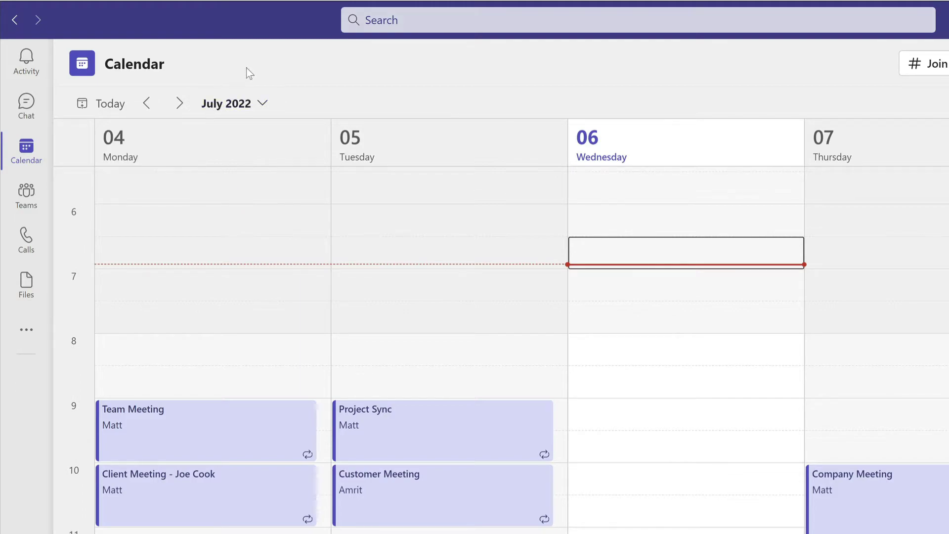
left_click(31, 113)
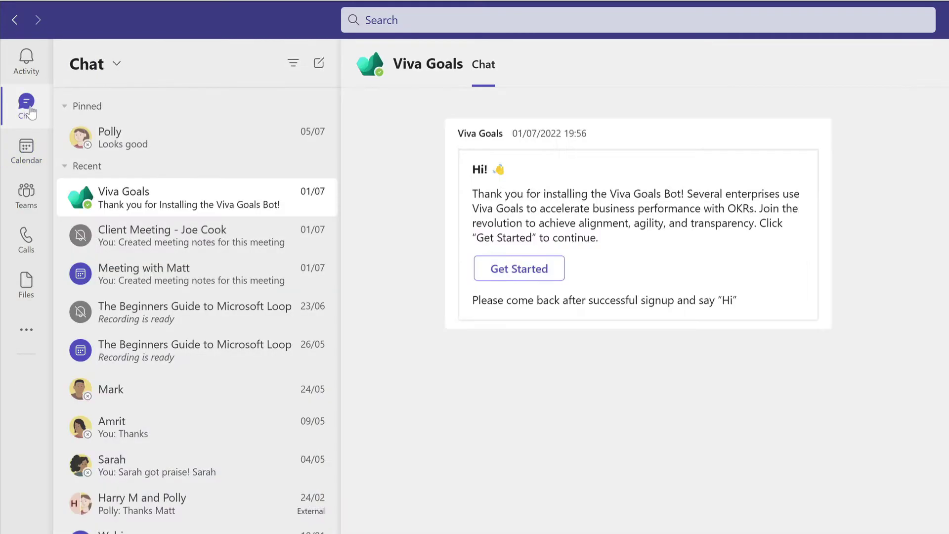
left_click(193, 144)
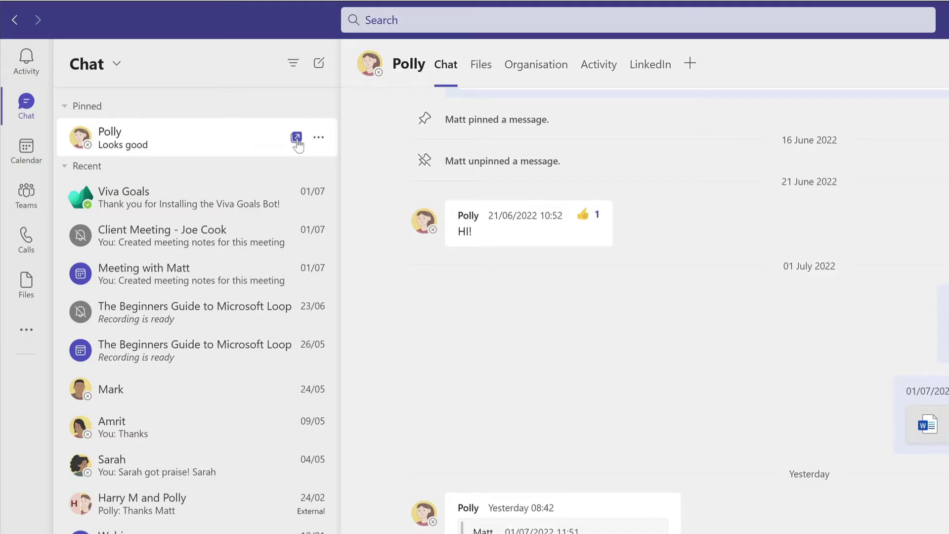
Pop the pinned contact's chat out into its own window, then close that window
right_click(207, 140)
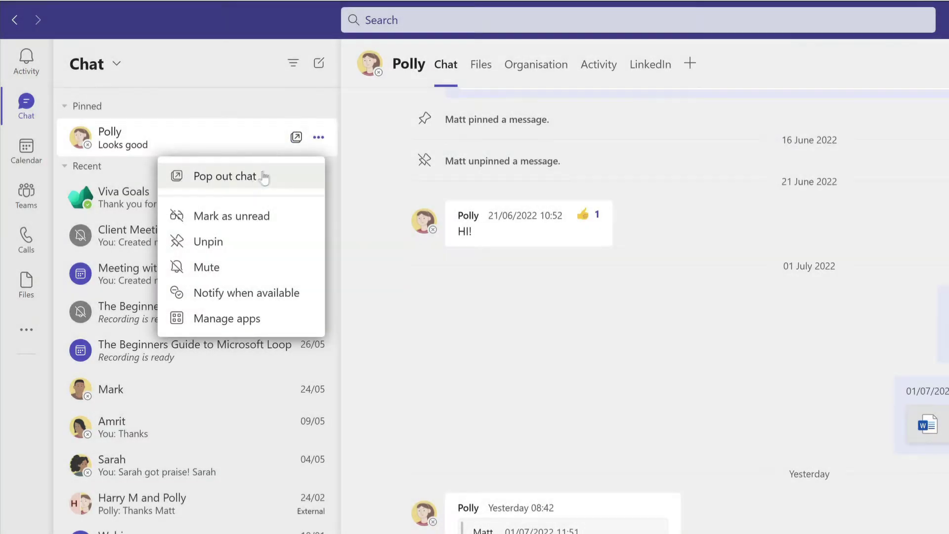
left_click(266, 182)
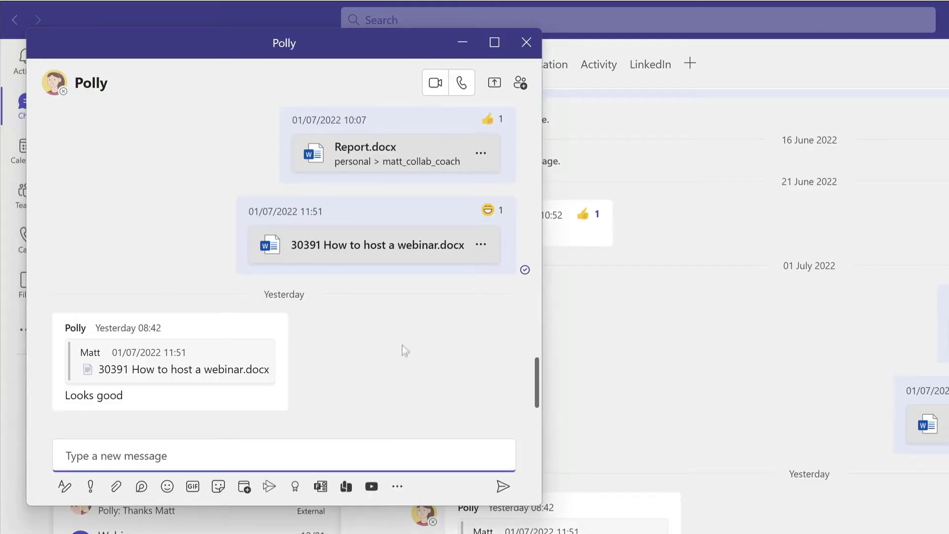
left_click(528, 45)
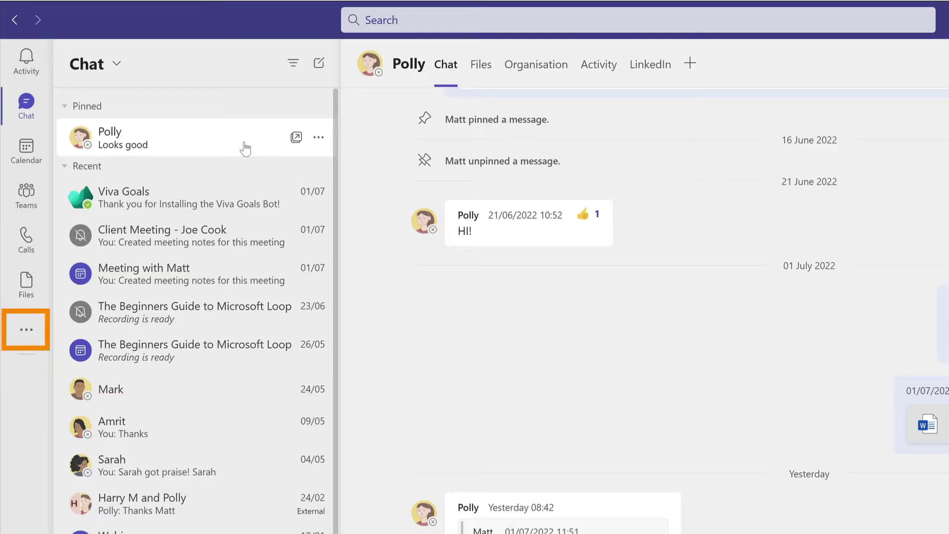
left_click(27, 331)
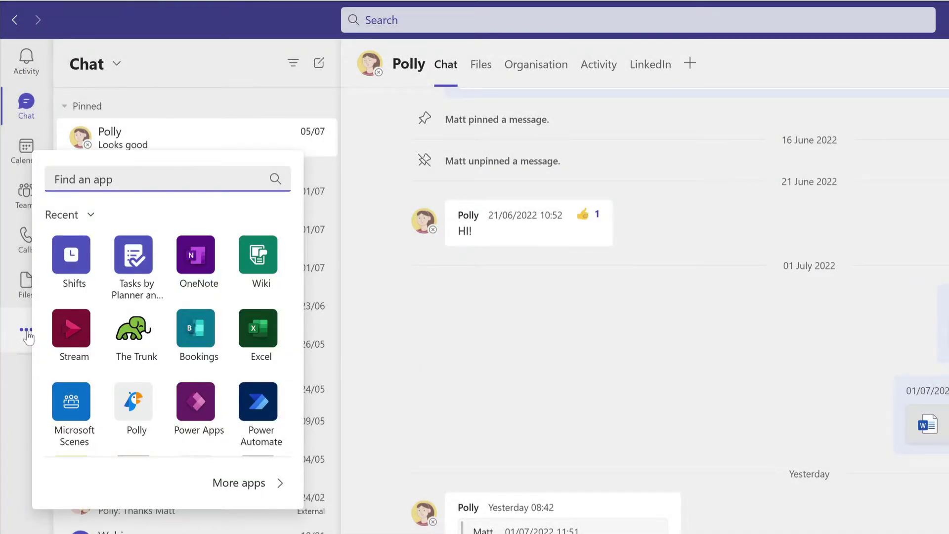
left_click(243, 483)
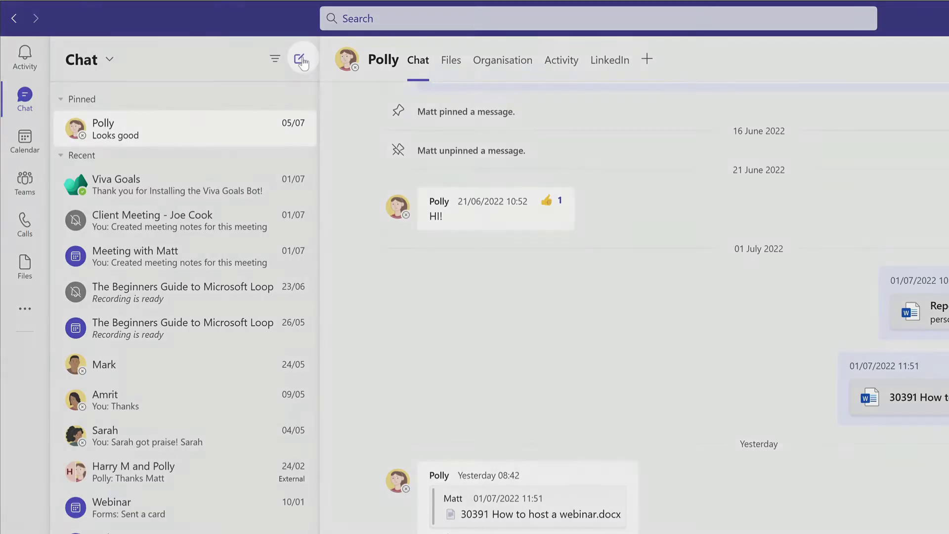
Address a new chat to the pinned contact and send them 'Hi there!'
left_click(300, 60)
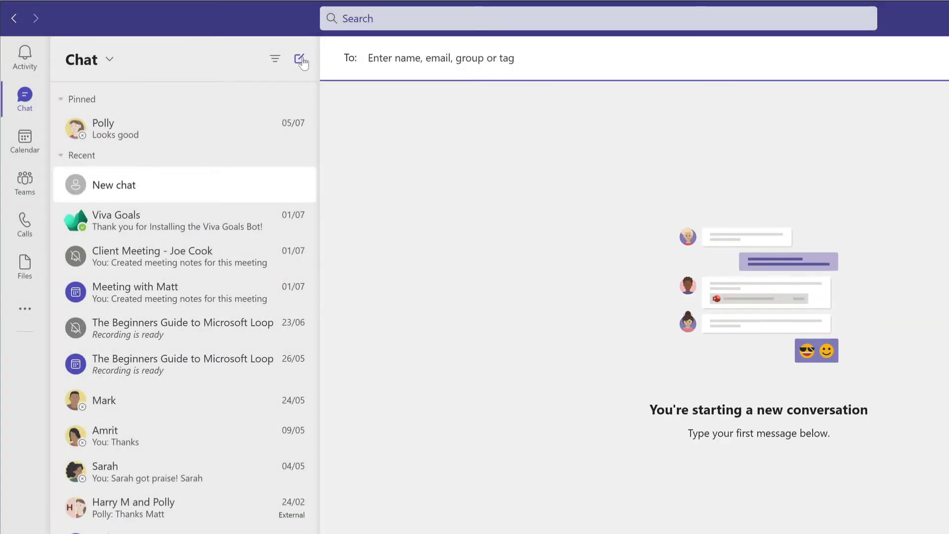
type("polly")
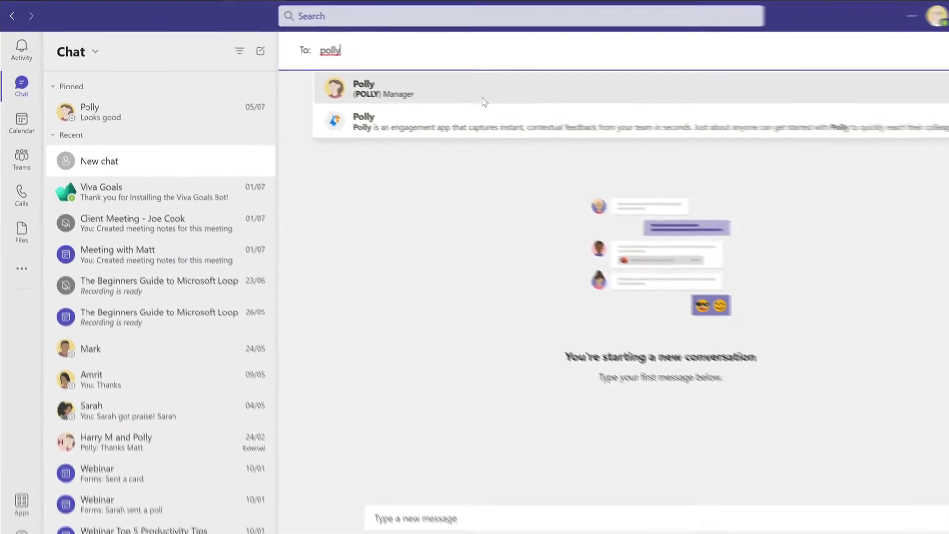
left_click(476, 86)
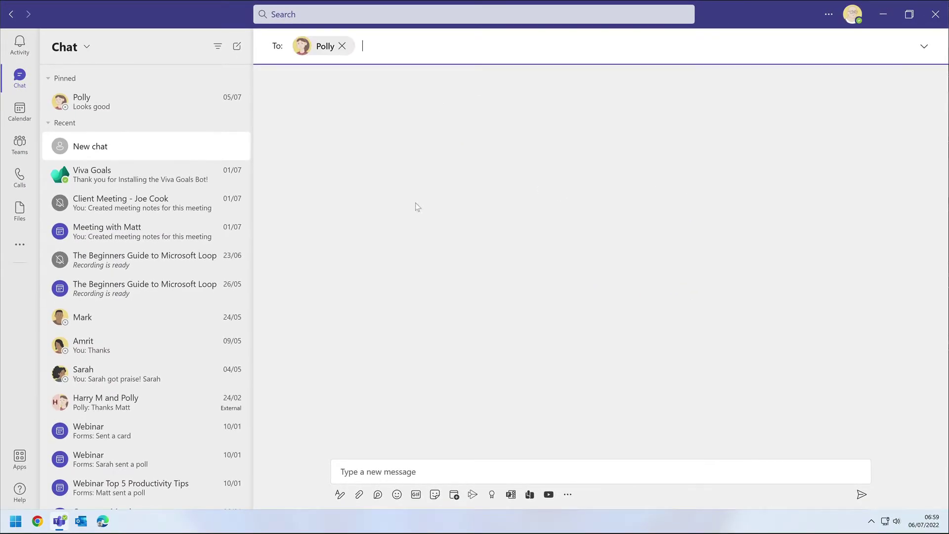
left_click(399, 472)
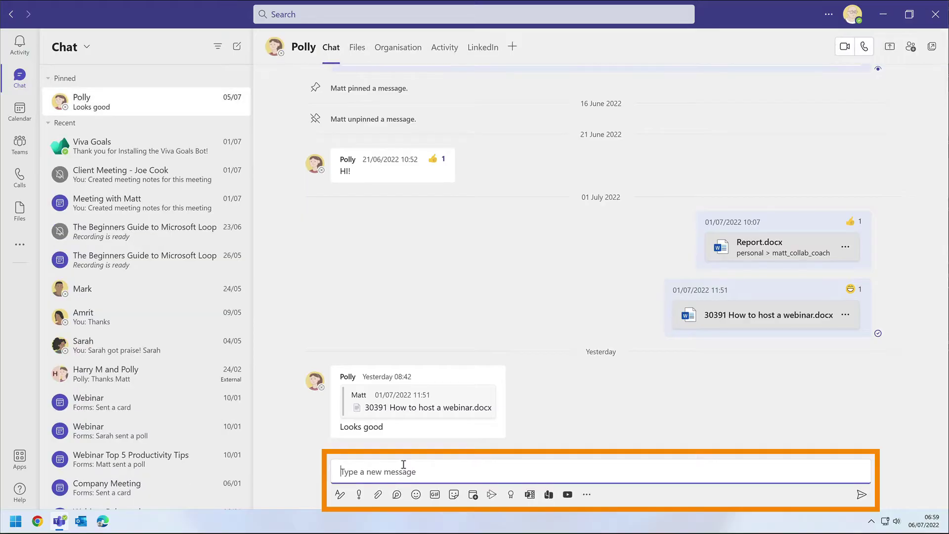
type("Hi there!")
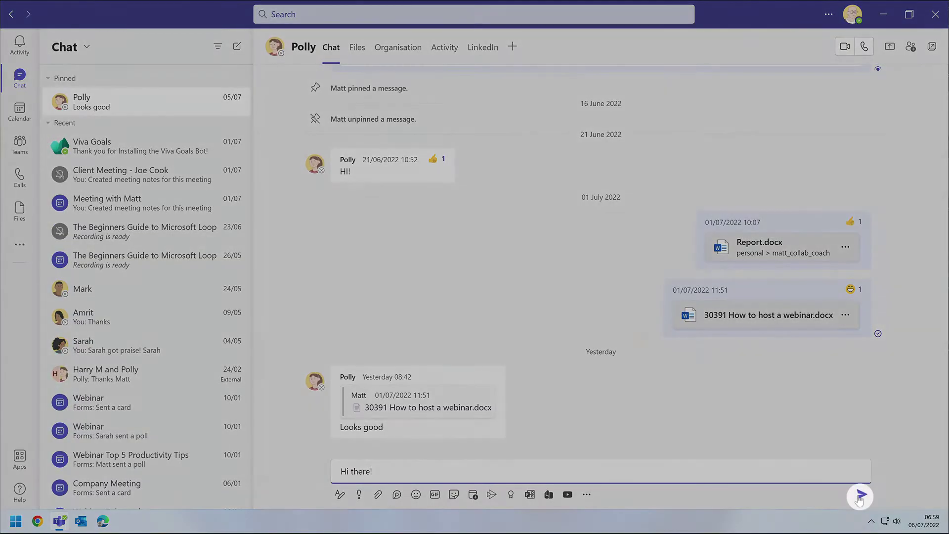
left_click(861, 494)
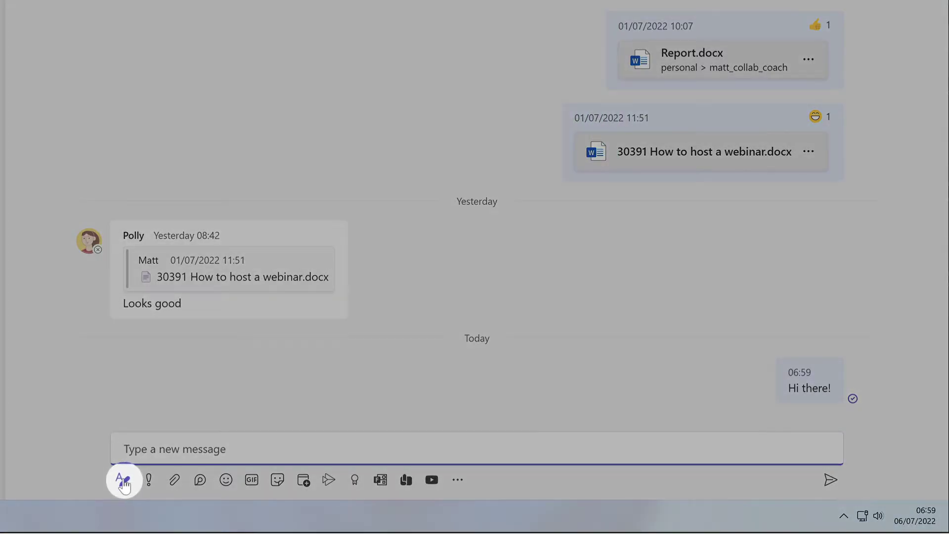
Draft 'This is a more formal message' in the expanded box, bold it, and apply Heading 2
left_click(124, 481)
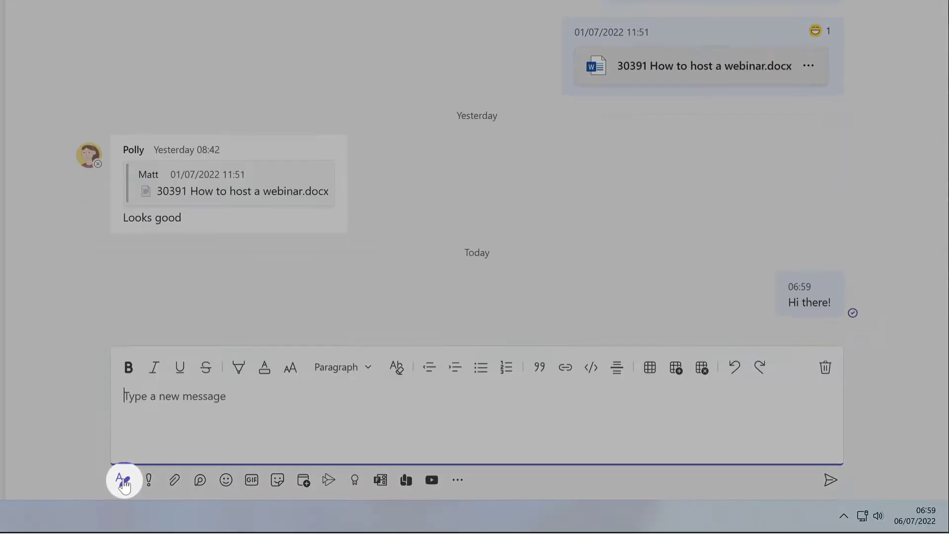
type("This")
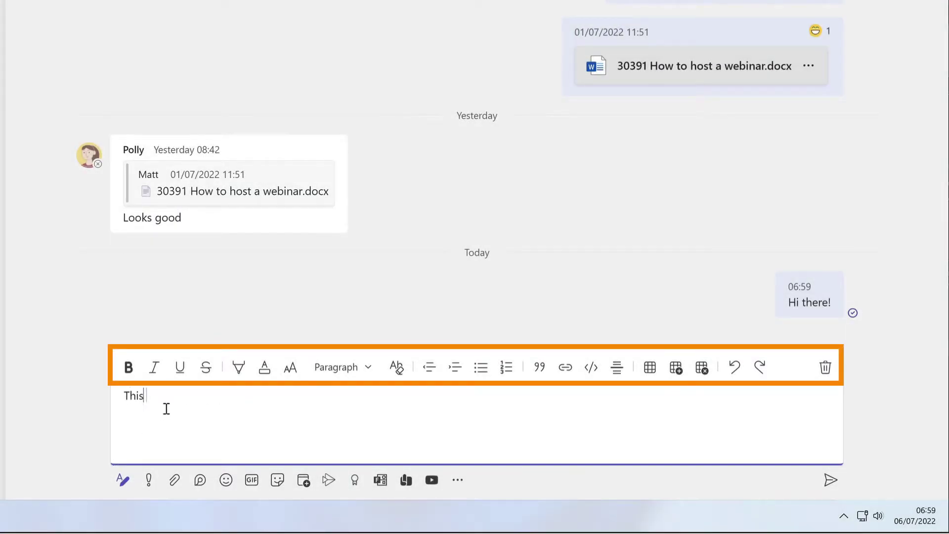
type(" is a more formal message")
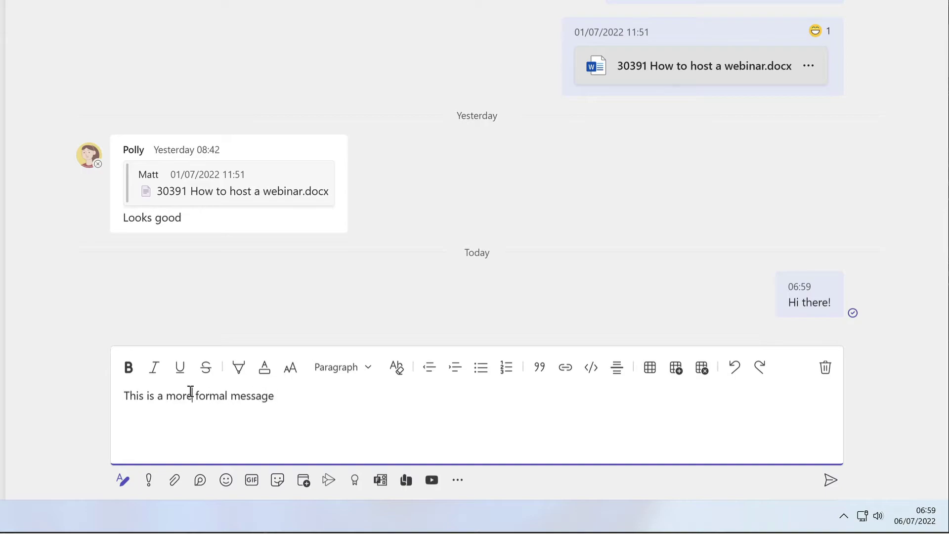
triple_click(191, 396)
left_click(128, 369)
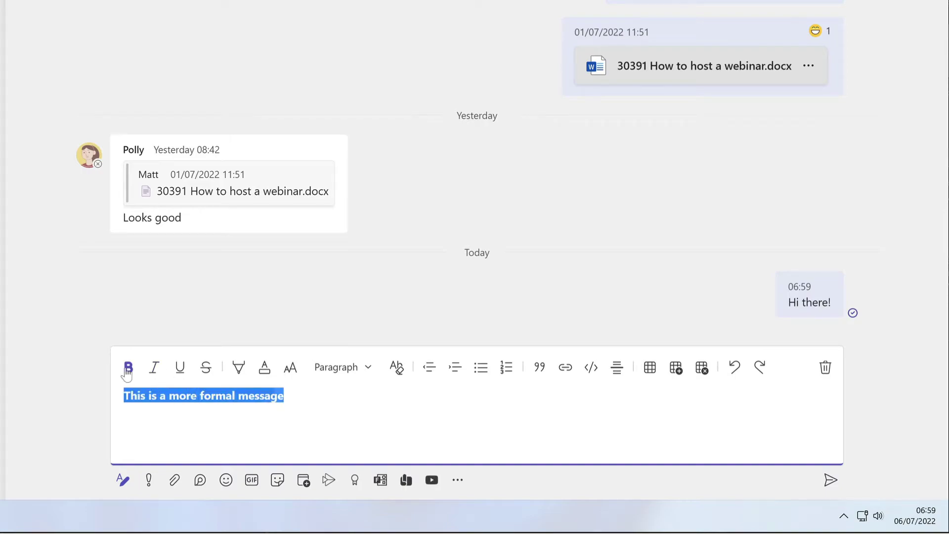
left_click(359, 374)
left_click(360, 255)
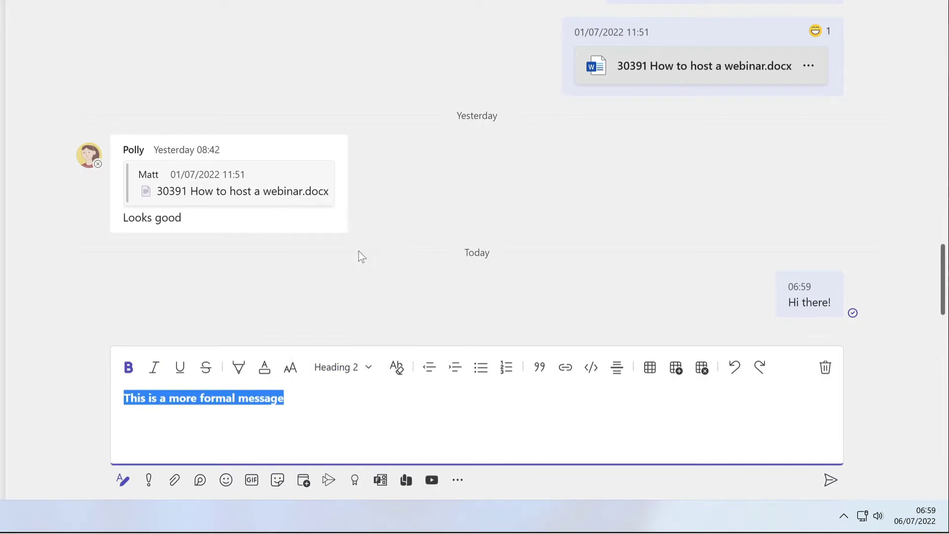
Restyle the message as Heading 1 and insert a 3x2 table below it
left_click(341, 366)
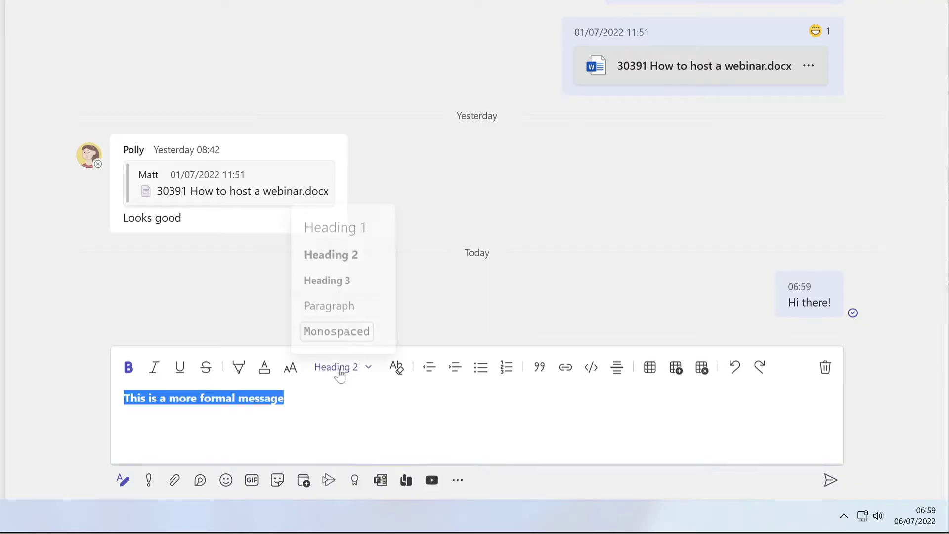
left_click(336, 227)
left_click(349, 411)
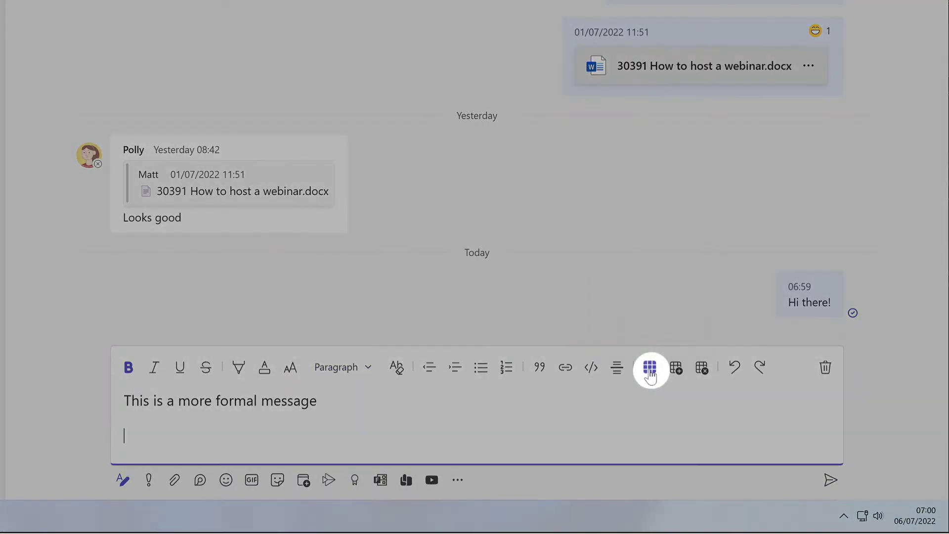
left_click(649, 367)
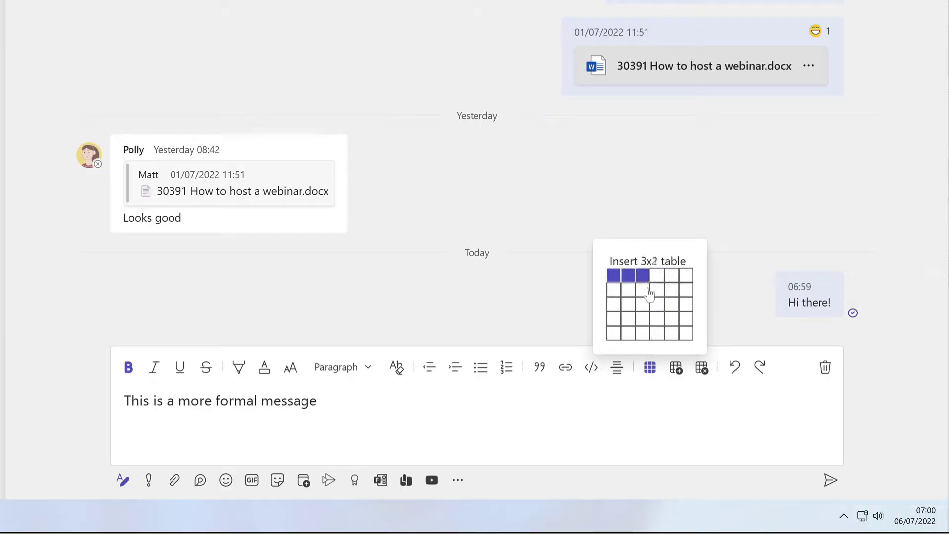
left_click(650, 293)
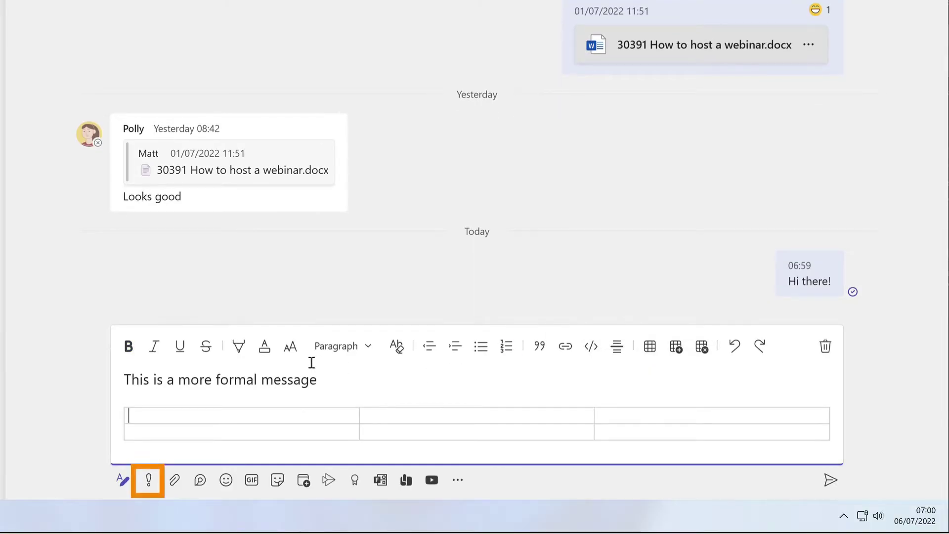
Put a grinning emoji in the first table cell, then preview the doge meme sticker and cancel it
left_click(226, 482)
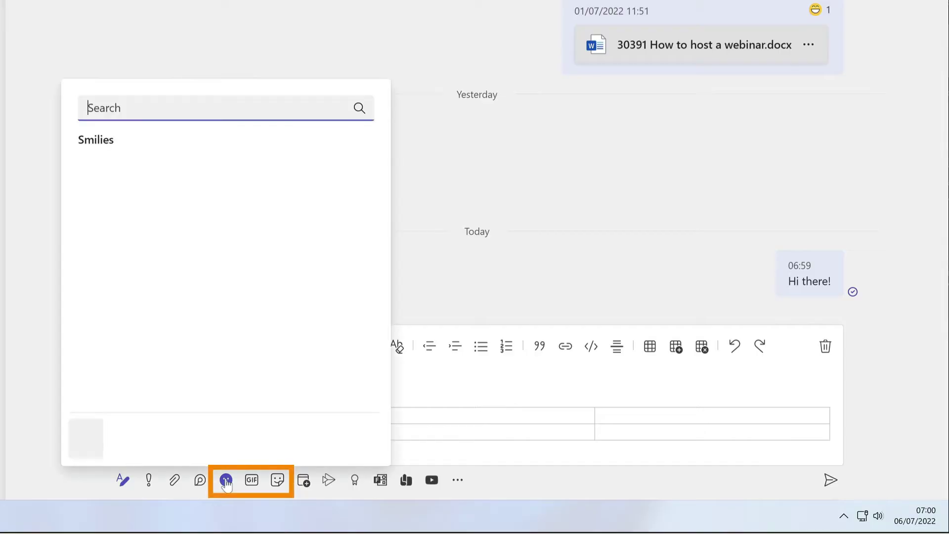
left_click(183, 169)
left_click(267, 482)
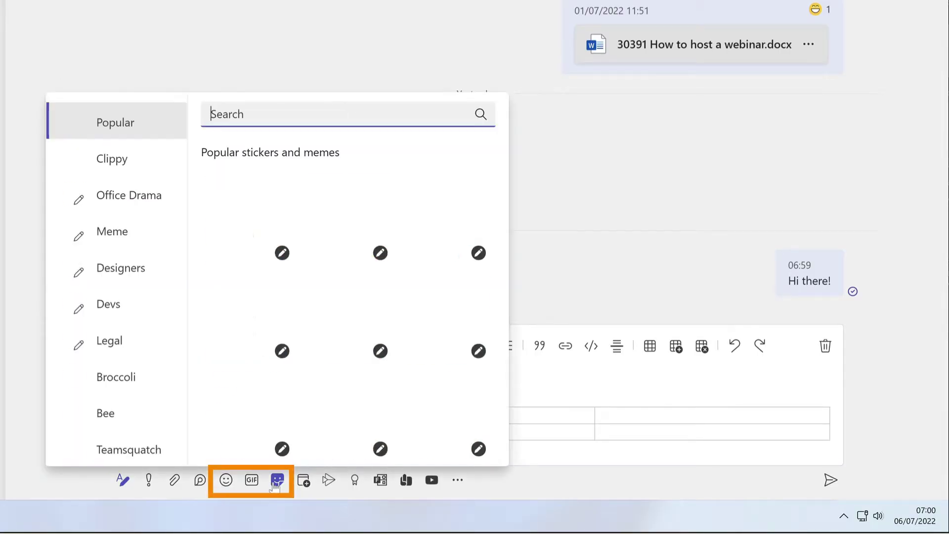
left_click(345, 221)
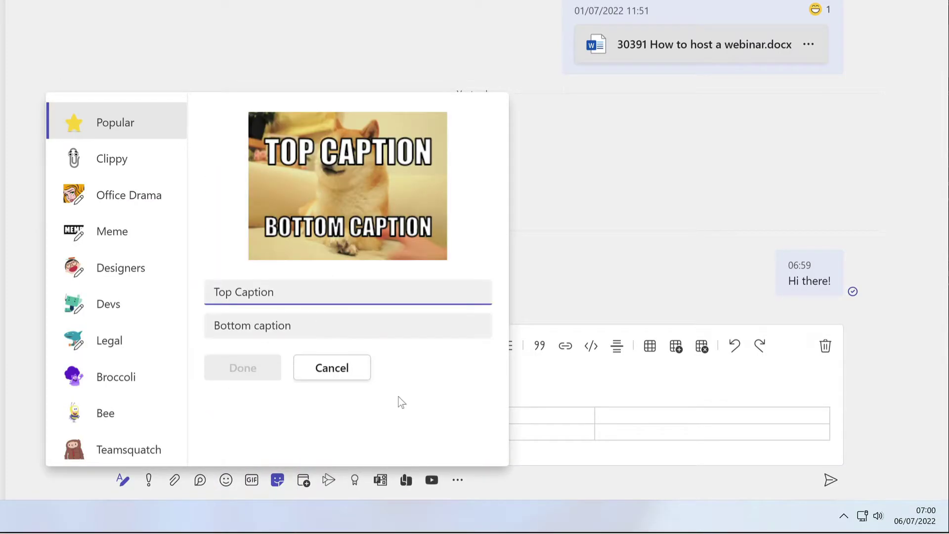
key("Escape")
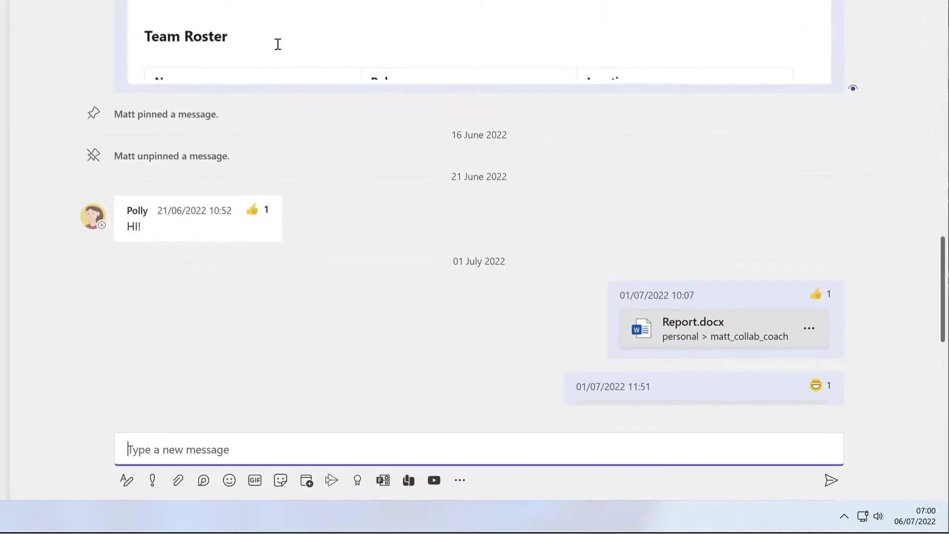
Reply 'Hello!' quoting the contact's earlier 'HI!' message
mouse_move(440, 314)
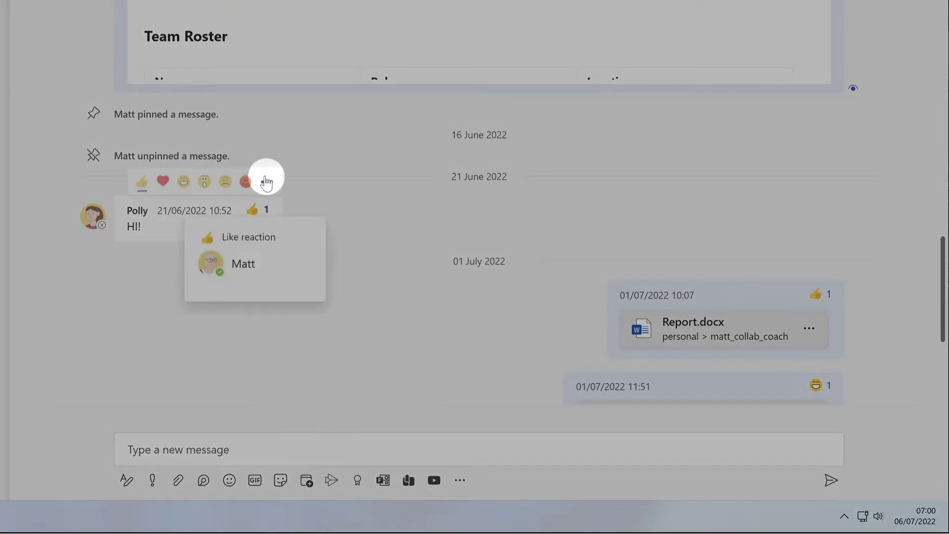
left_click(266, 184)
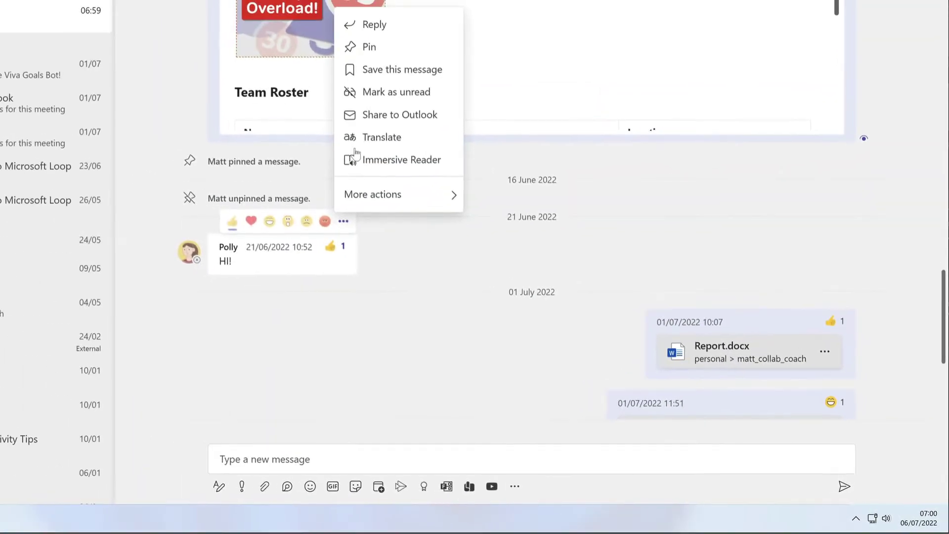
left_click(396, 28)
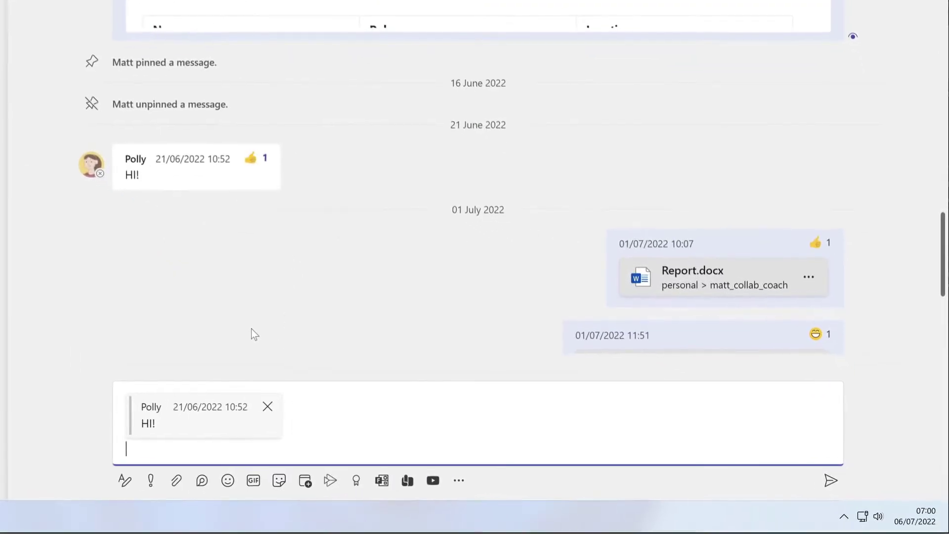
type("Hello!")
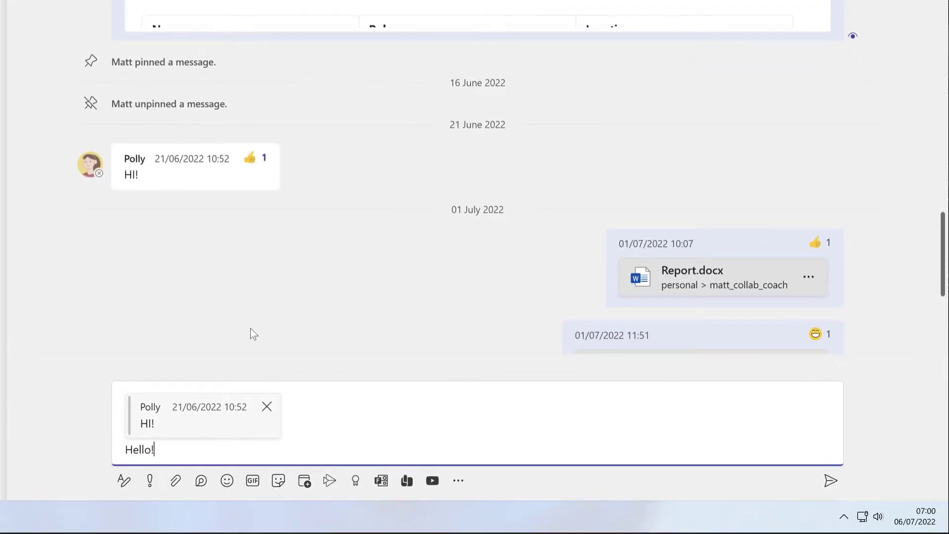
key("Return")
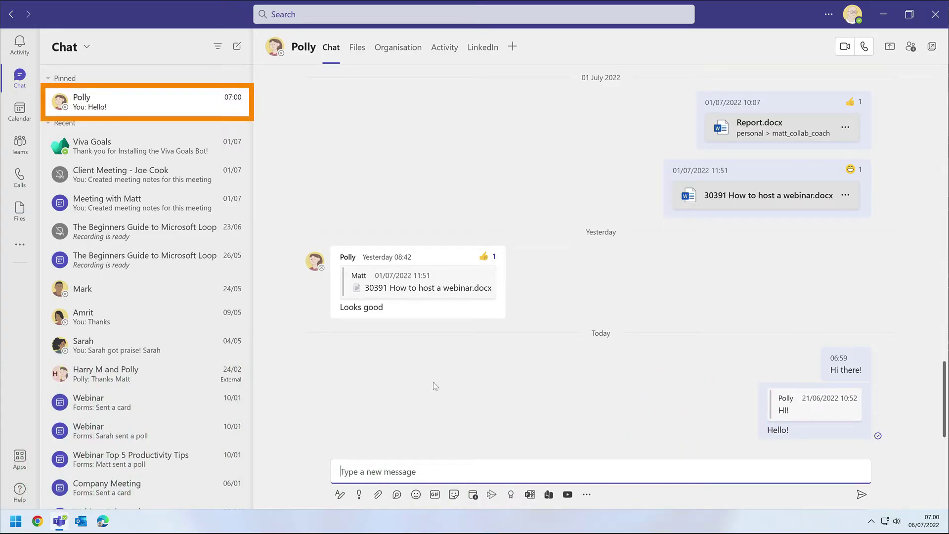
Pop the chat out into its own window, move it right, and pin the conversation
mouse_move(195, 113)
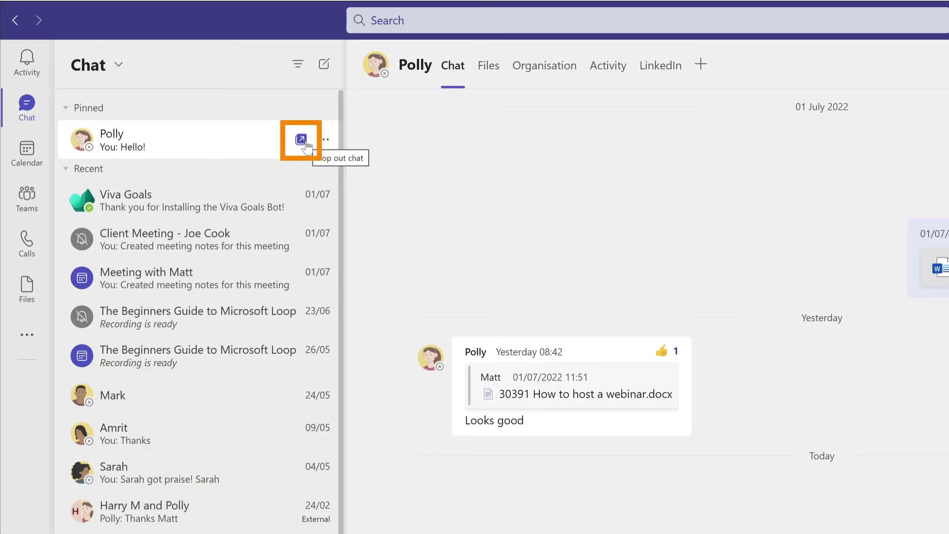
left_click(301, 140)
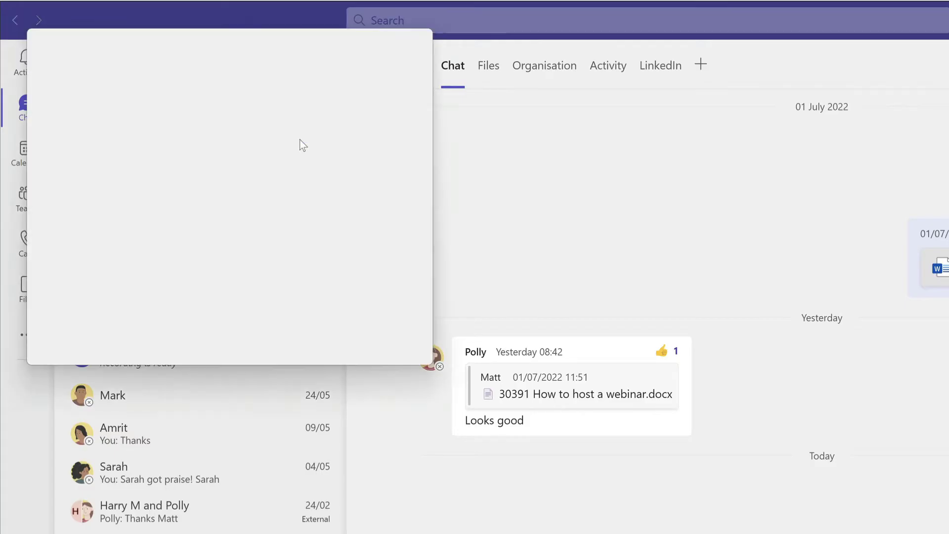
left_click_drag(332, 66, 823, 170)
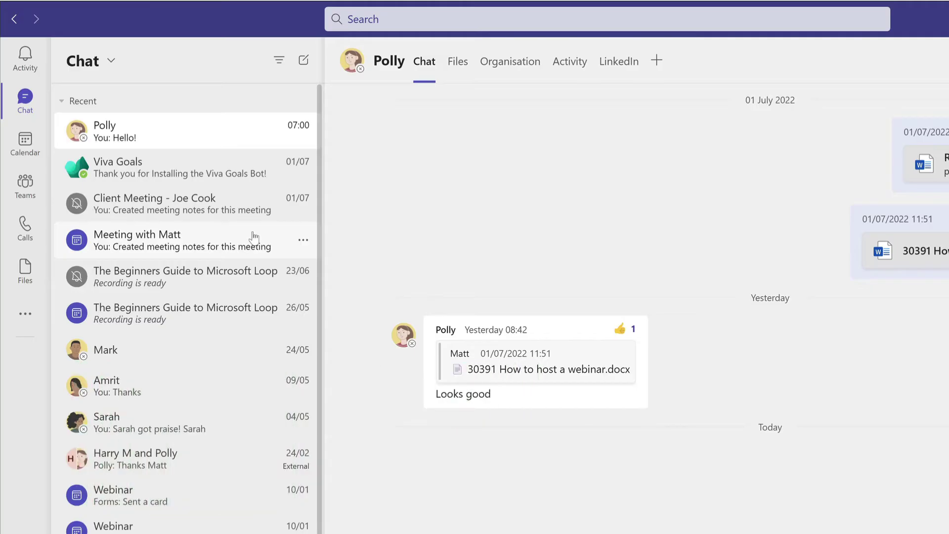
right_click(186, 127)
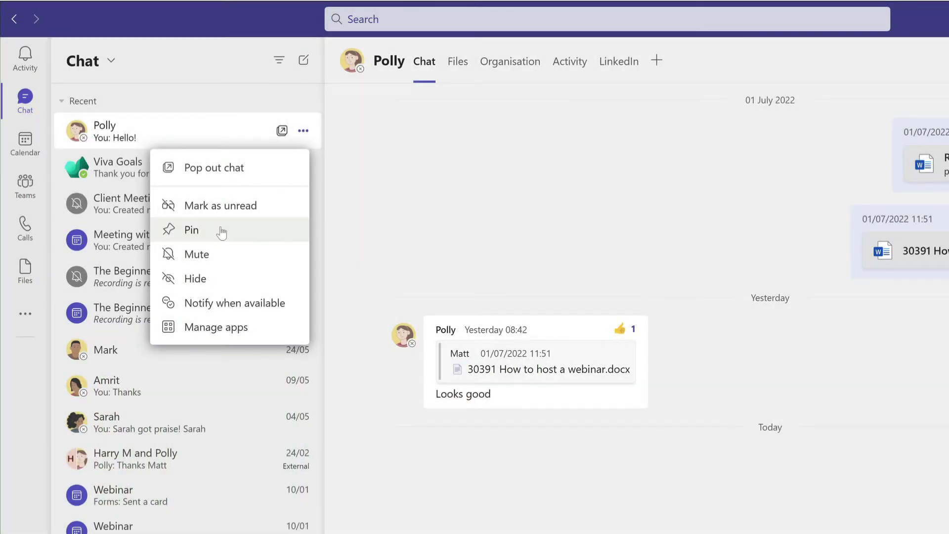
left_click(221, 231)
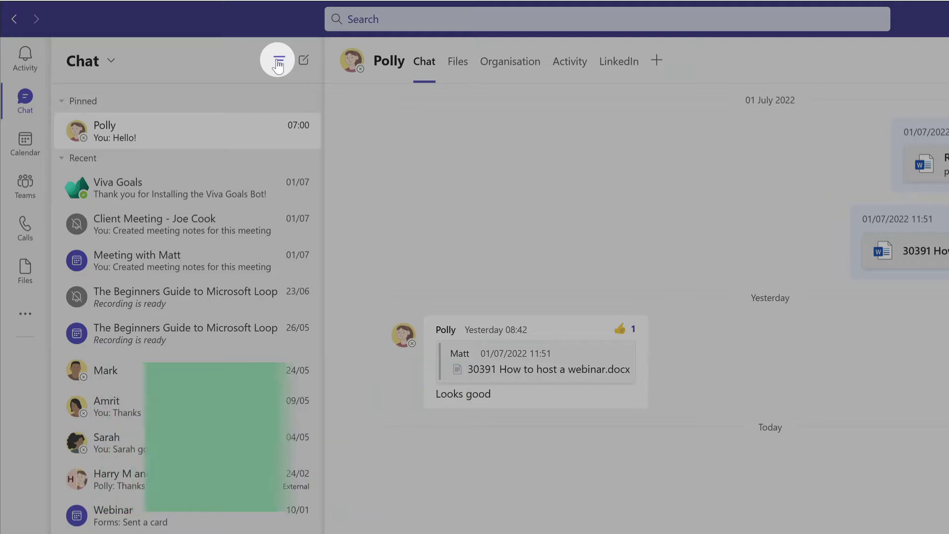
left_click(279, 63)
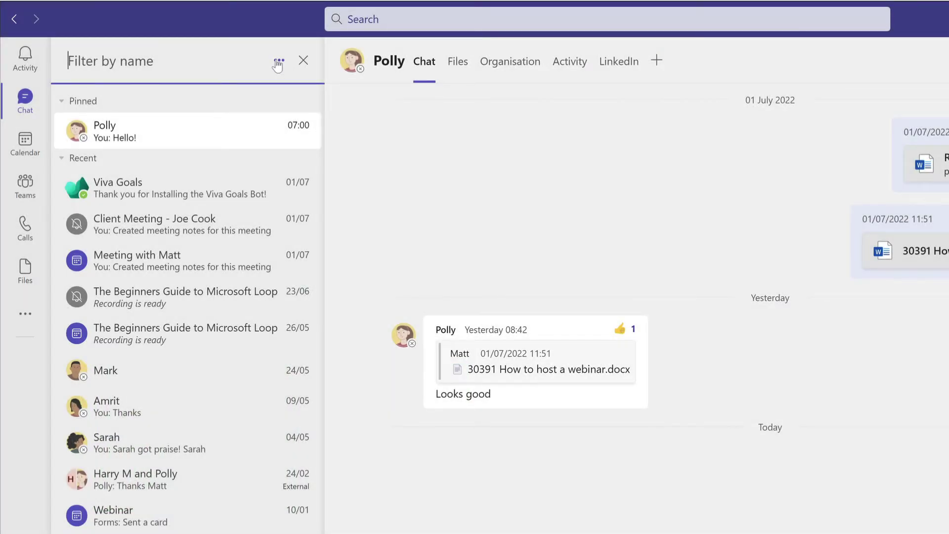
type("polly")
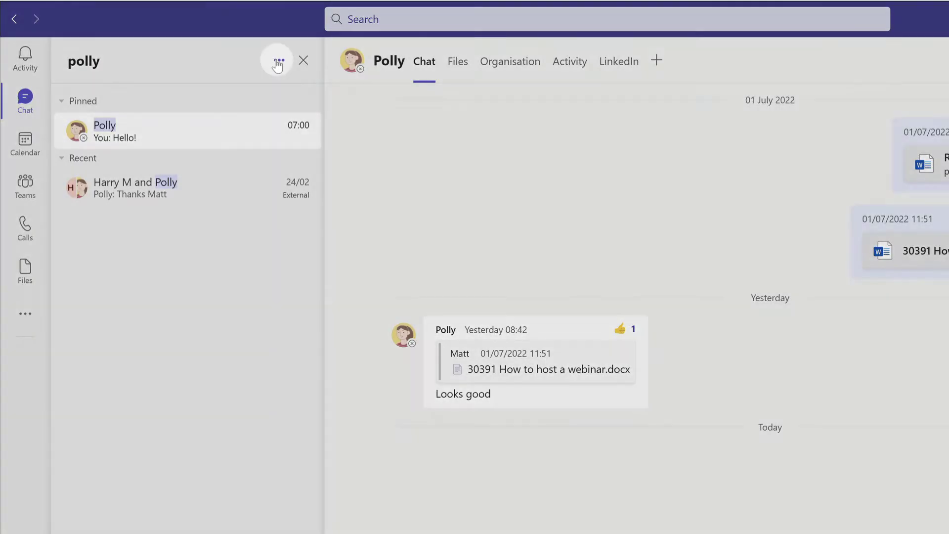
left_click(278, 62)
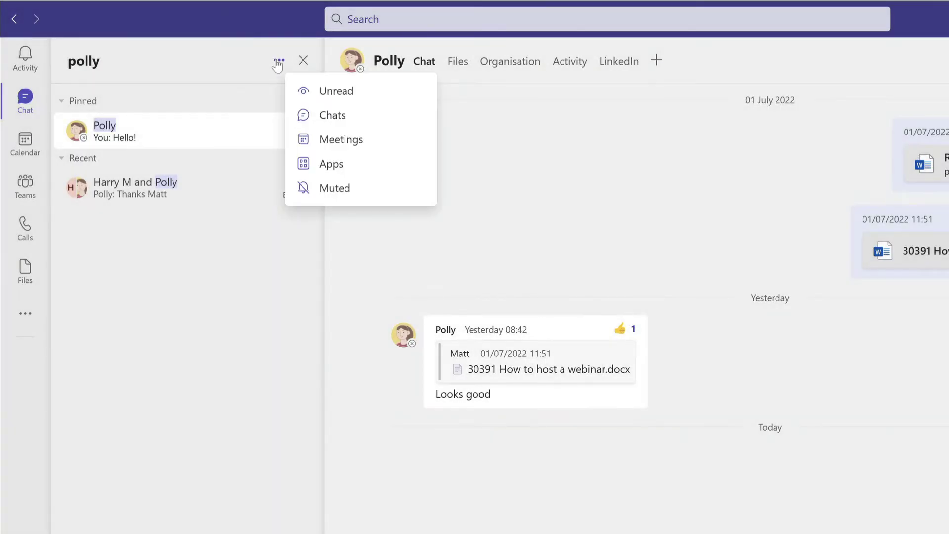
left_click(382, 126)
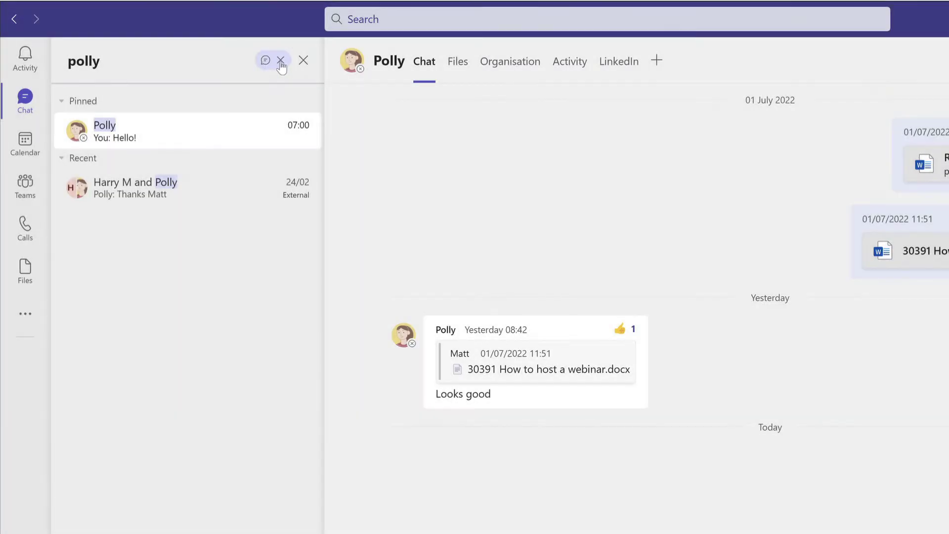
left_click(281, 61)
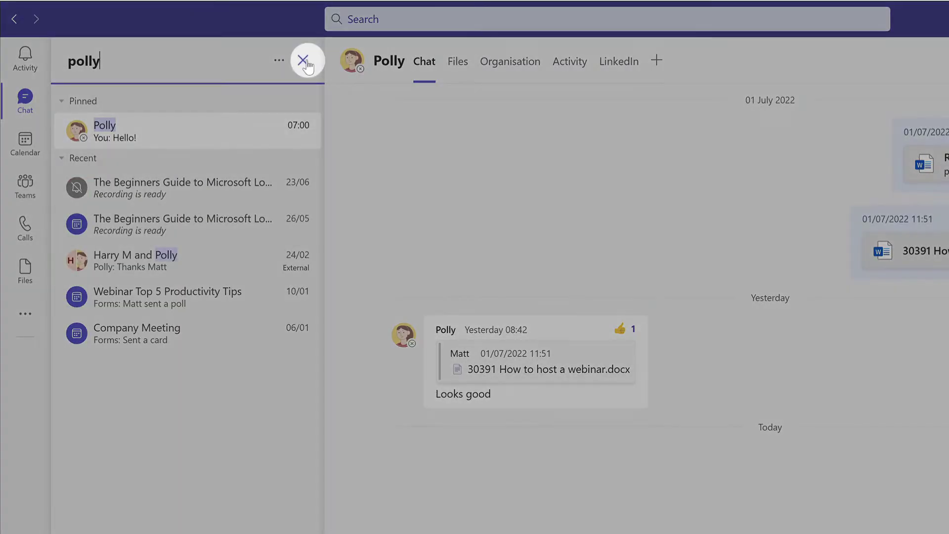
left_click(304, 61)
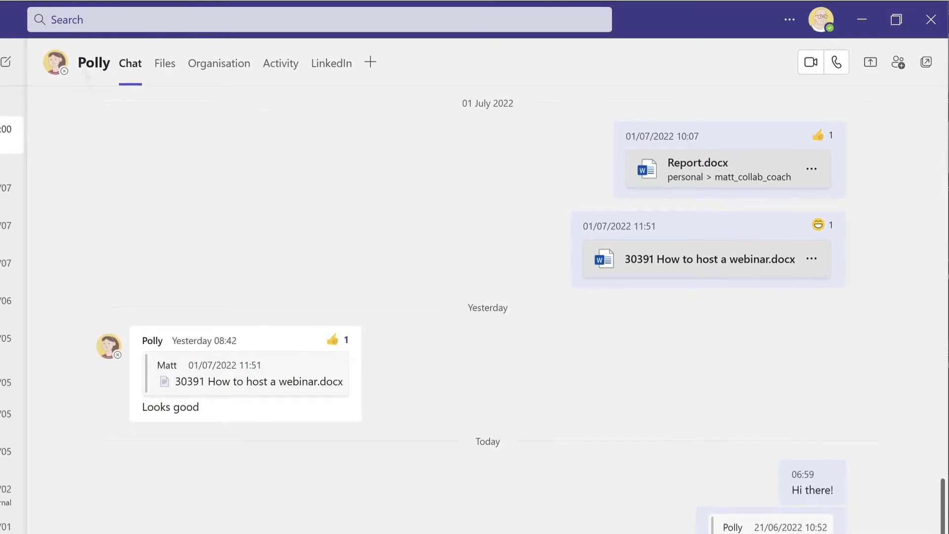
left_click(108, 28)
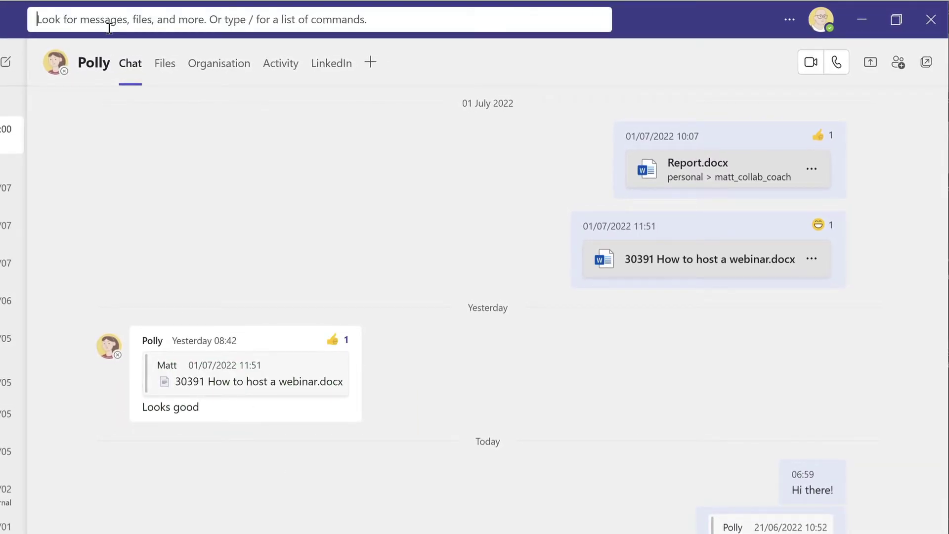
type("mark")
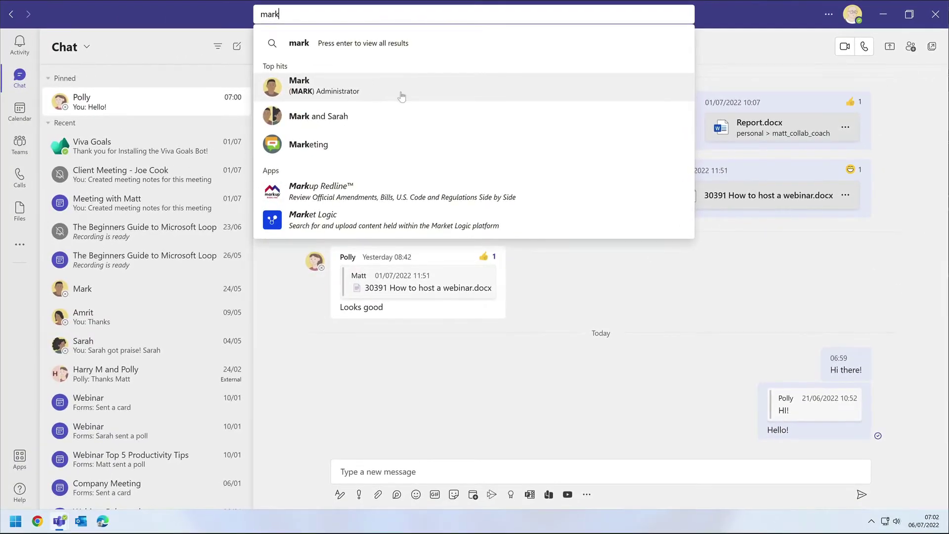
left_click(401, 96)
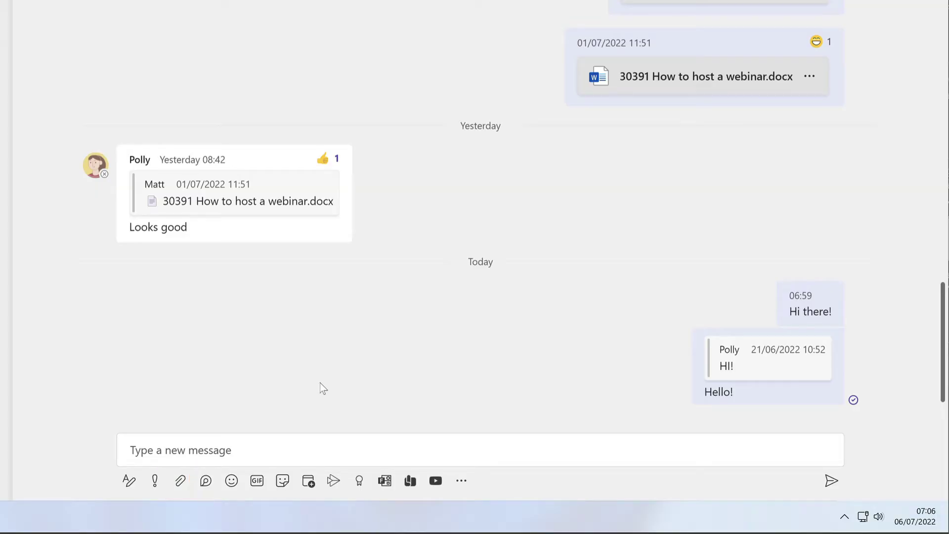
Attach Coaching Day.pptx and Coaching Day.pdf from OneDrive and send them in the chat
left_click(228, 450)
left_click(181, 483)
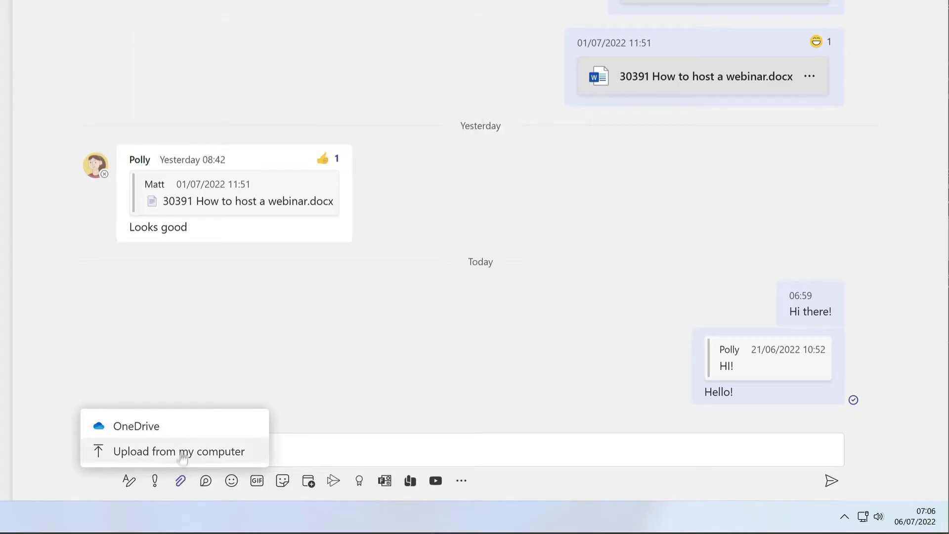
left_click(207, 429)
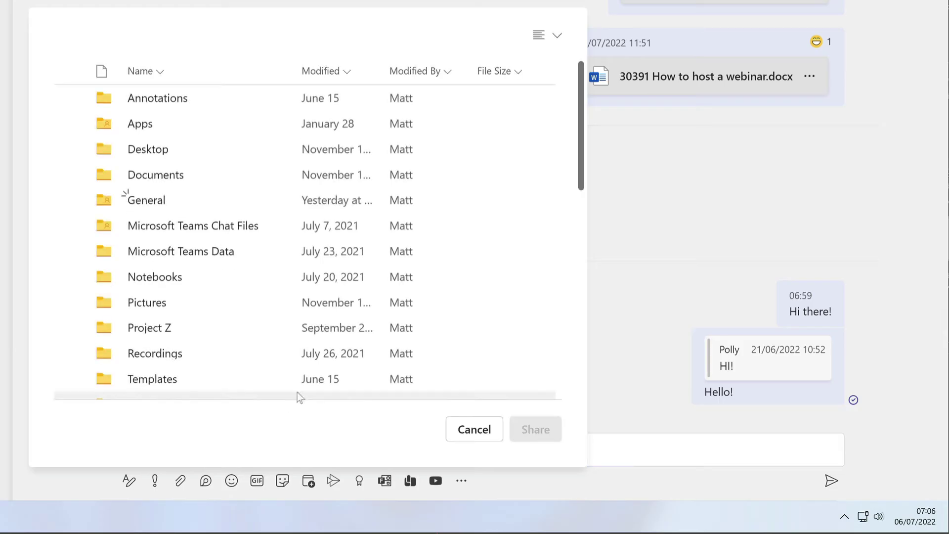
mouse_move(581, 93)
left_mouse_down()
mouse_move(567, 270)
mouse_move(566, 175)
left_mouse_up()
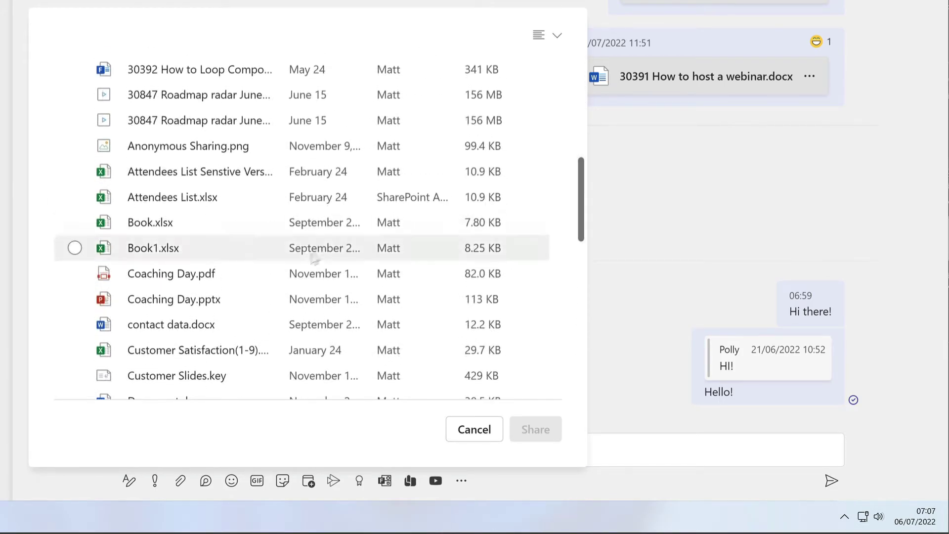
left_click(244, 300)
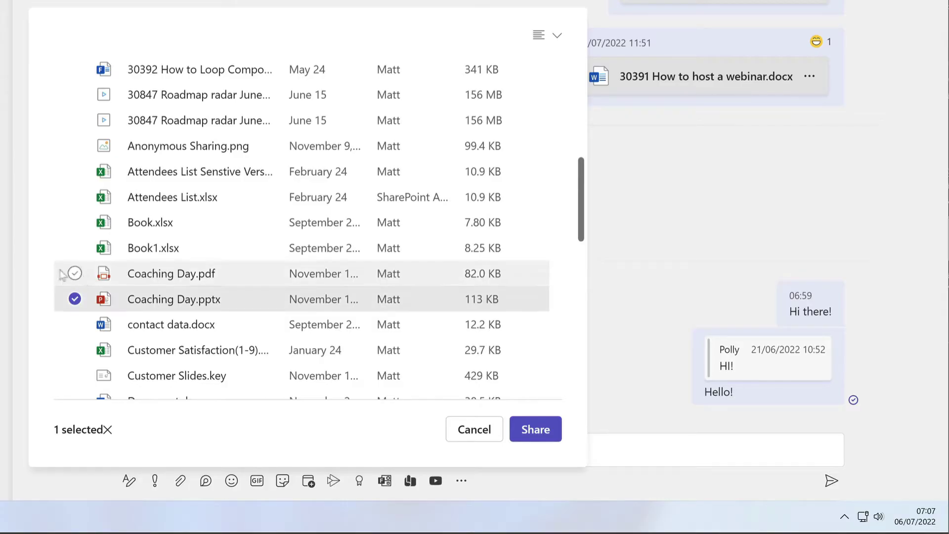
left_click_drag(39, 213, 101, 311)
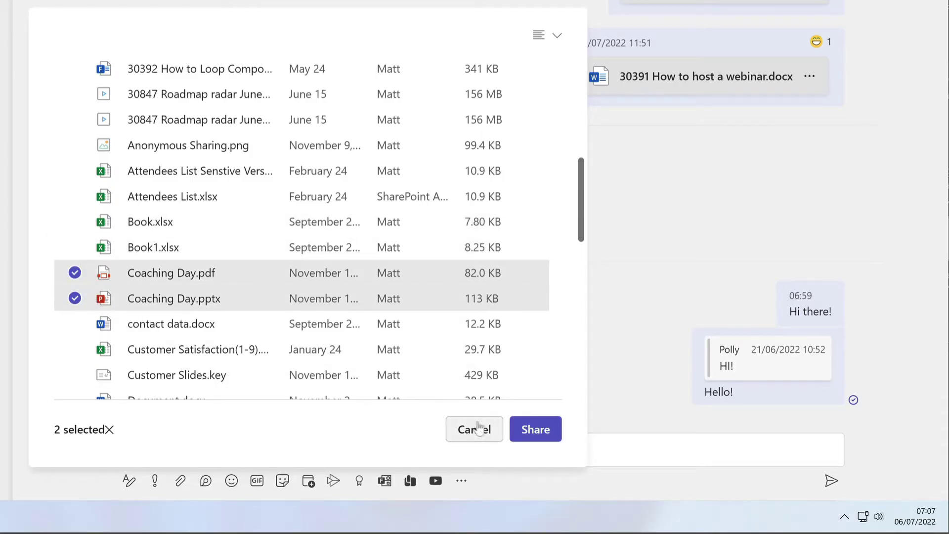
left_click(535, 437)
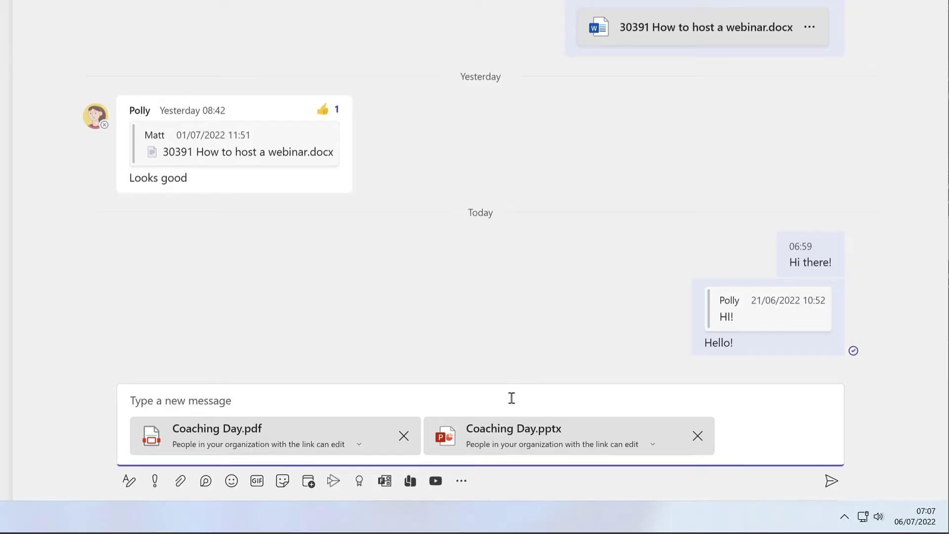
left_click(832, 482)
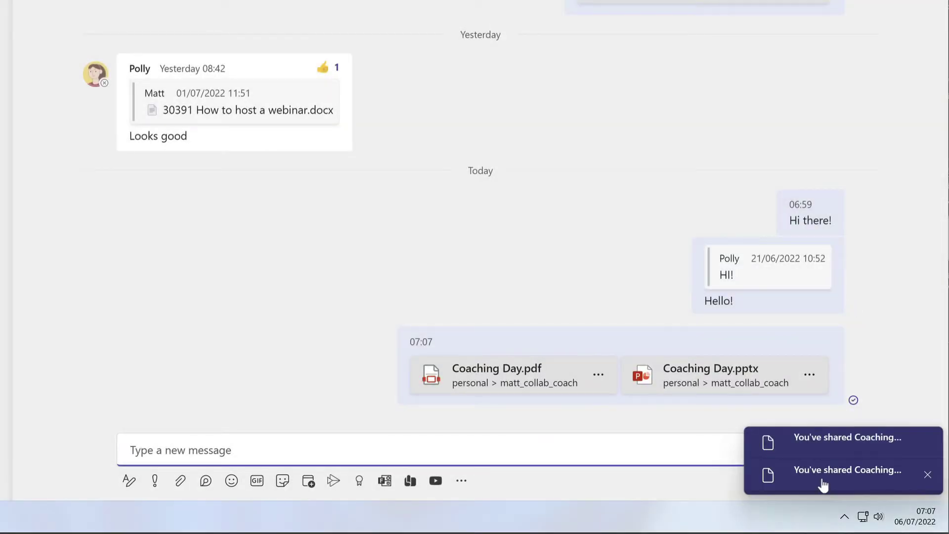
left_click(900, 375)
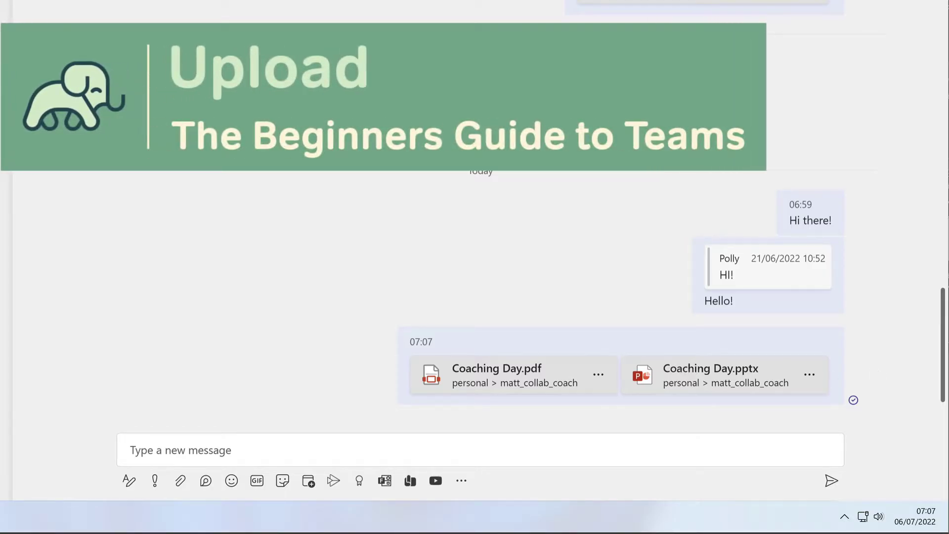
Upload Report.docx from the computer's Desktop folder and send it
left_click(180, 481)
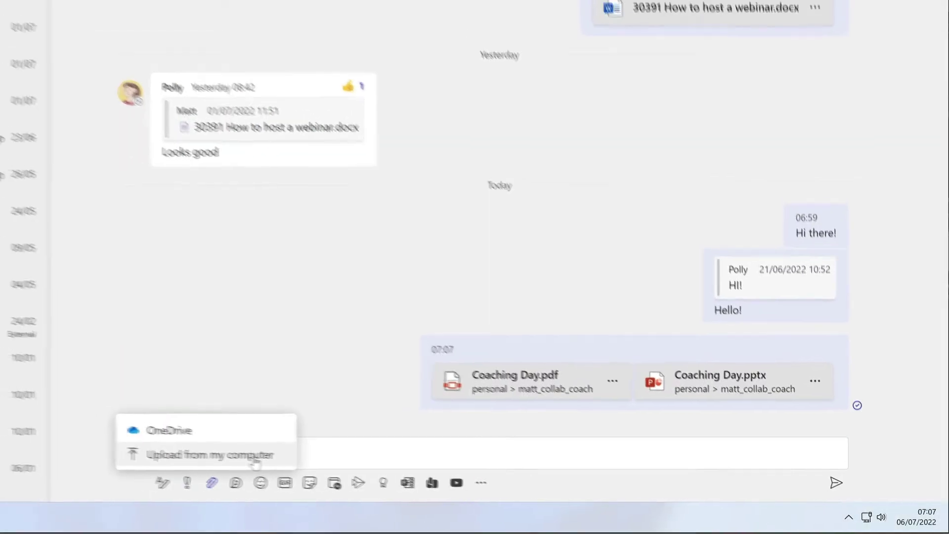
left_click(255, 463)
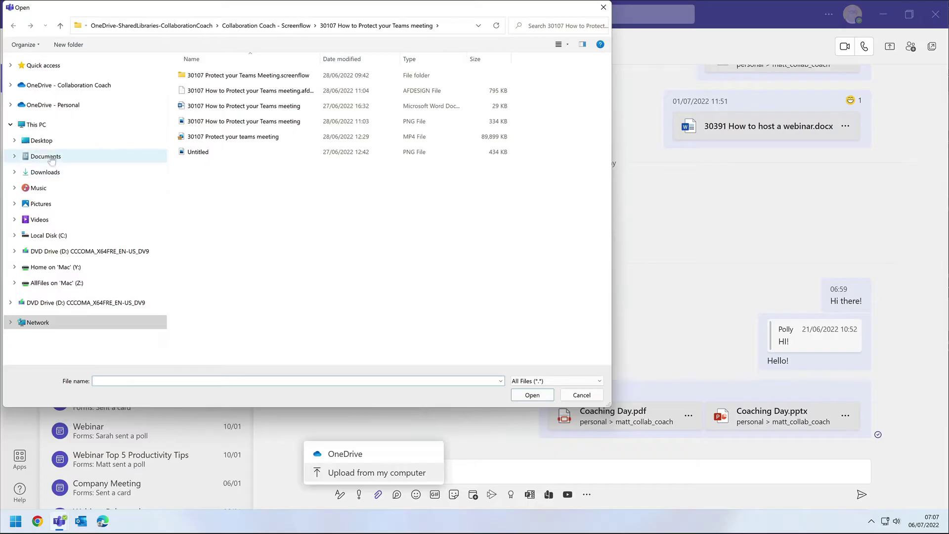
left_click(41, 141)
left_click(241, 76)
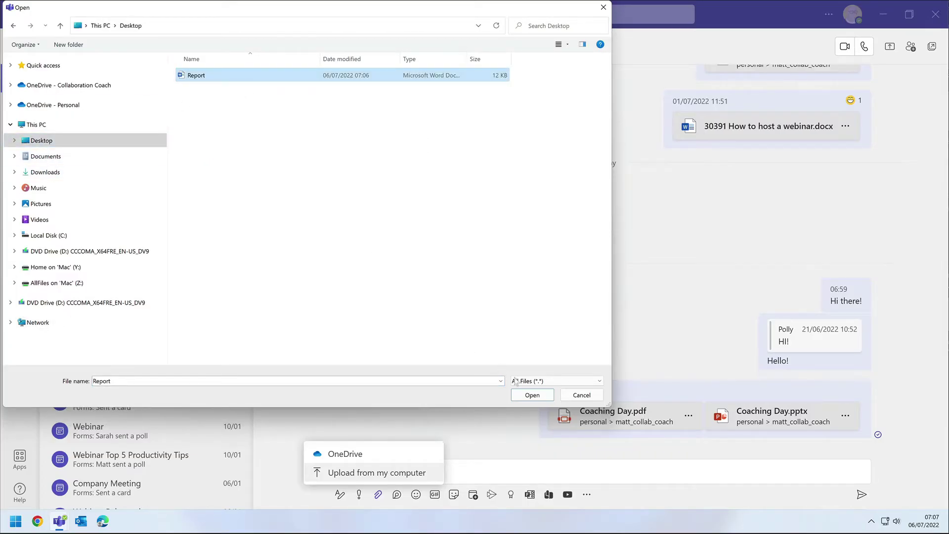
left_click(533, 395)
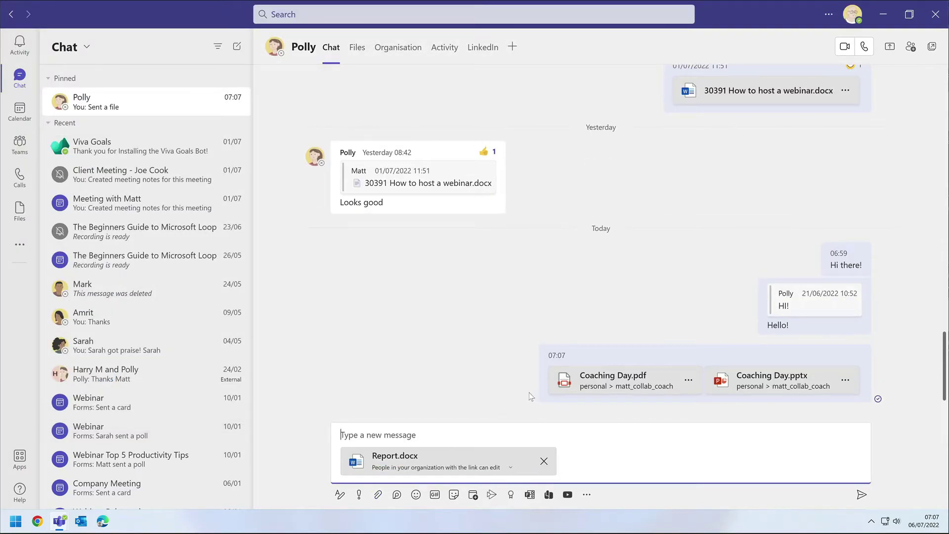
left_click(860, 495)
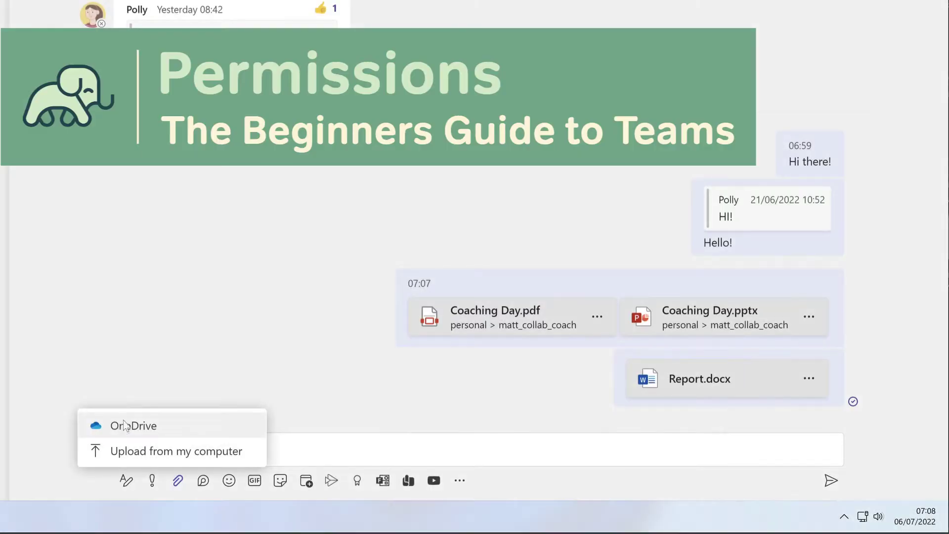
Attach Coaching Day.pptx from OneDrive to the message
left_click(124, 423)
scroll(303, 276, "down", 5)
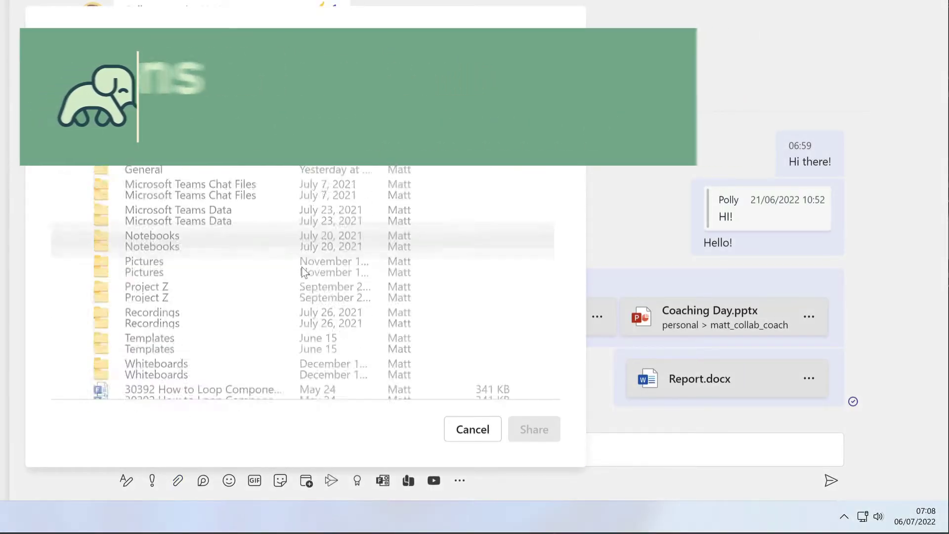
scroll(259, 280, "down", 5)
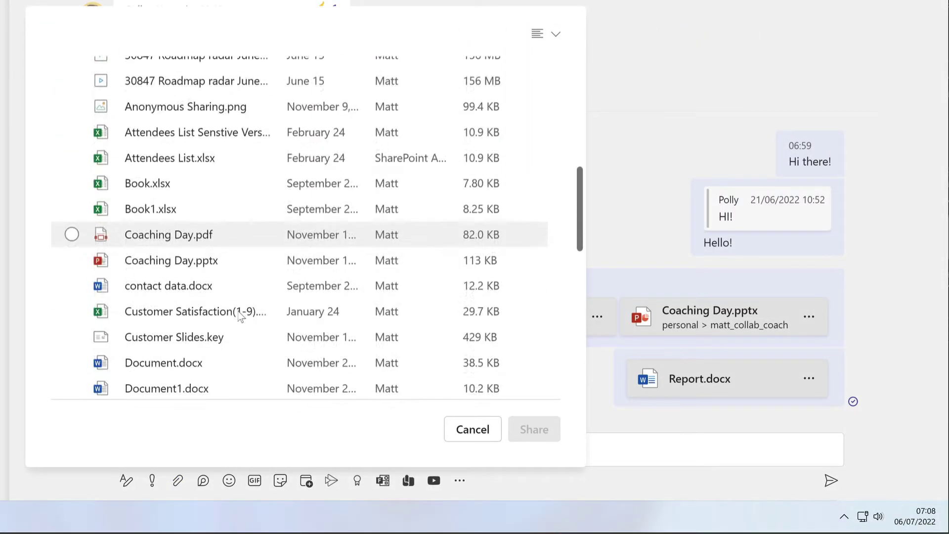
left_click(241, 192)
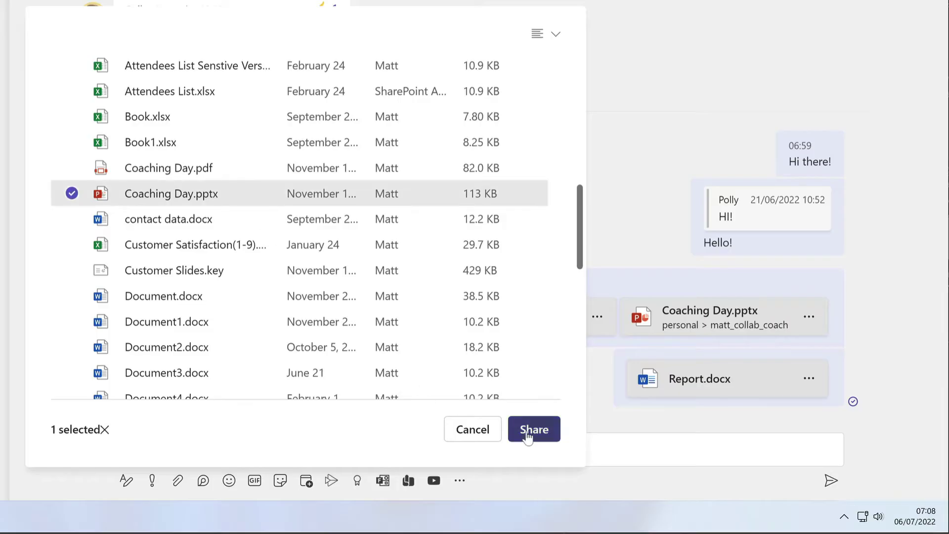
left_click(532, 431)
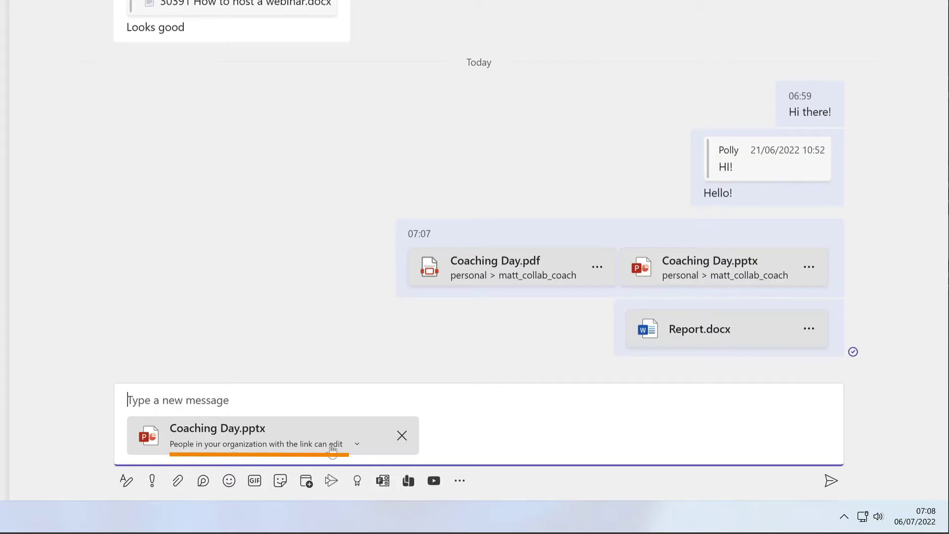
Limit the attachment's link to people currently in this chat, keeping editing allowed
left_click(331, 450)
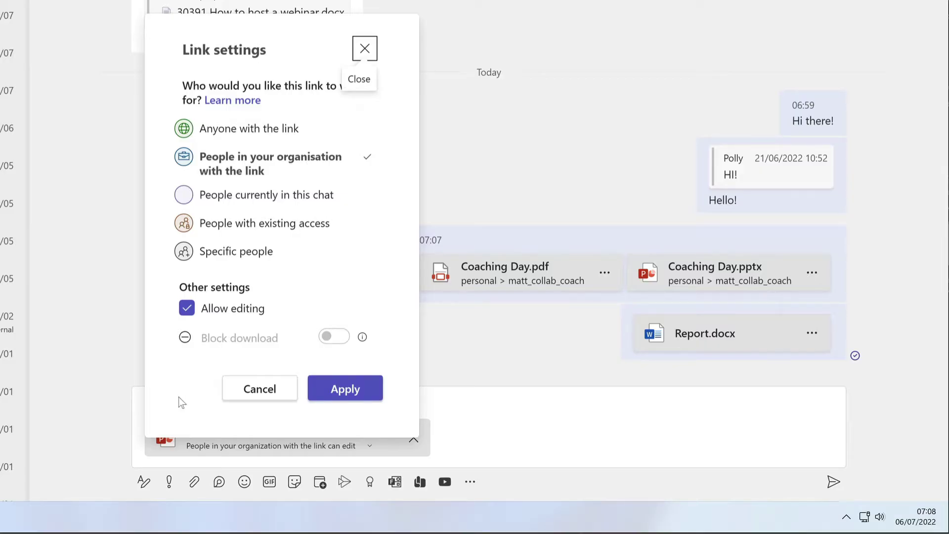
left_click(319, 198)
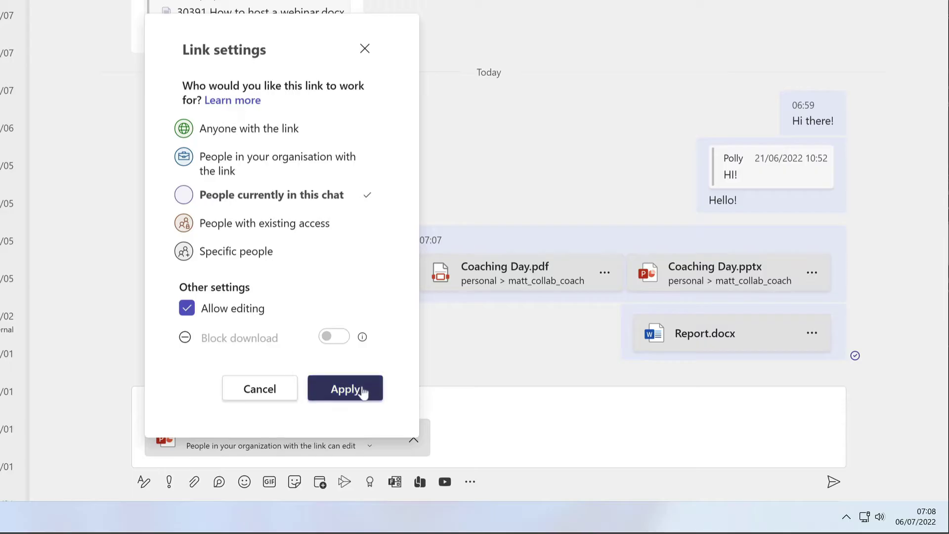
left_click(365, 390)
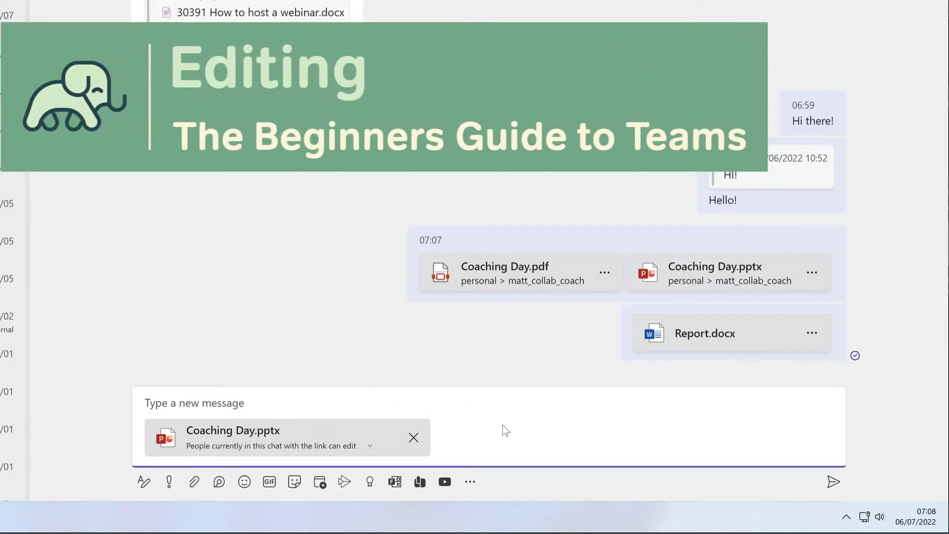
Thumbs-up the 07:07 Coaching Day message, open Coaching Day.pptx, then show the chat's Files tab
mouse_move(817, 247)
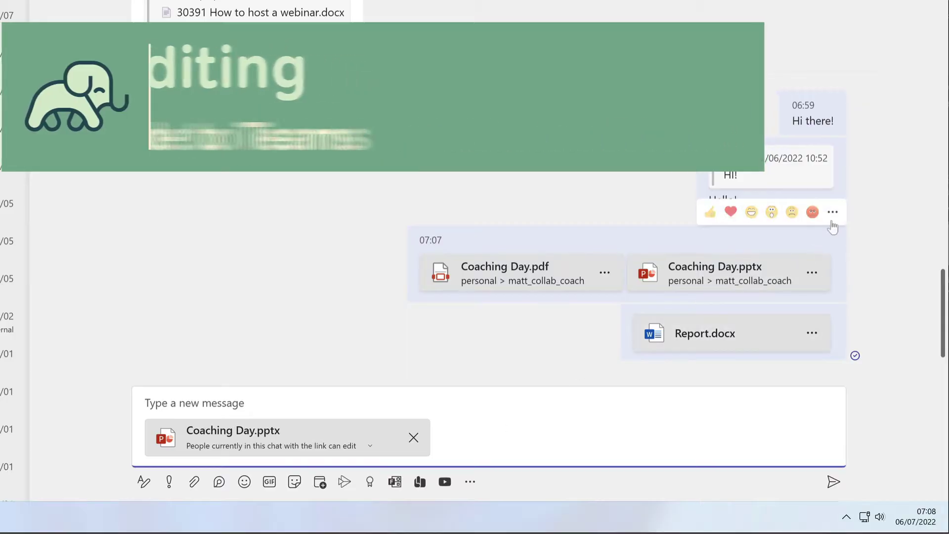
left_click(710, 212)
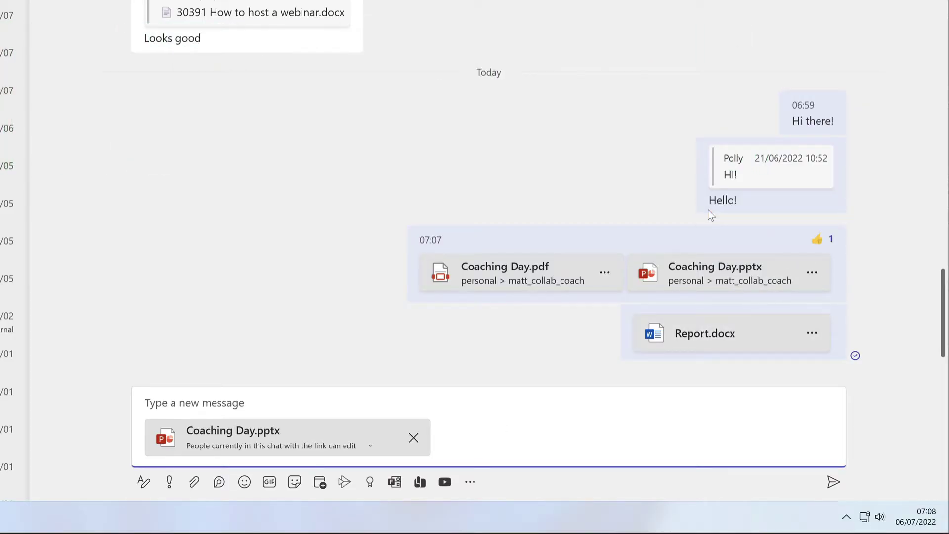
left_click(717, 286)
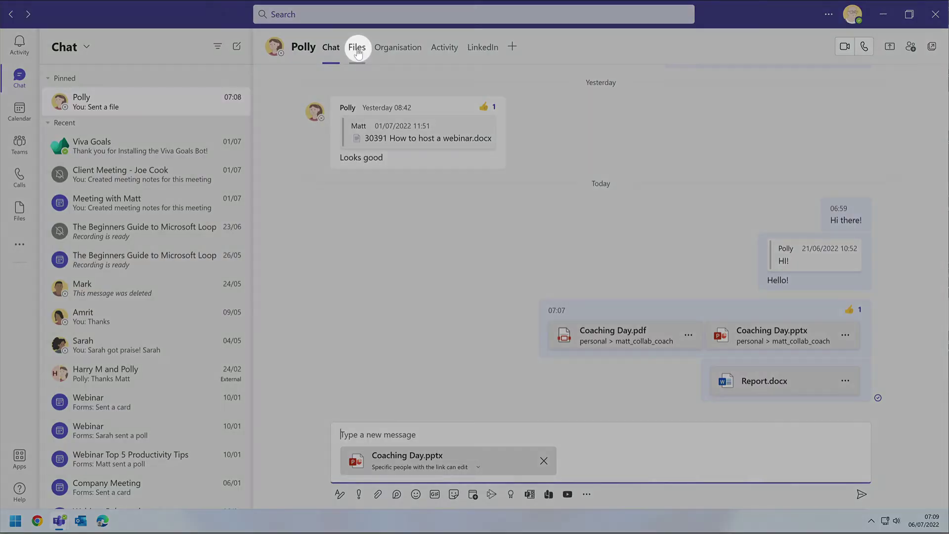
left_click(357, 49)
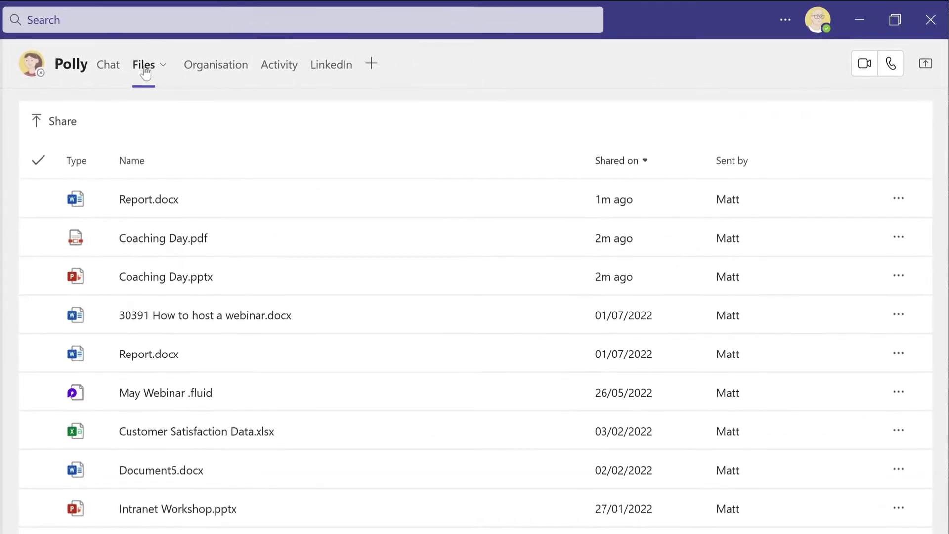
Copy a shareable link to Coaching Day.pptx from the chat's Files list
left_click(303, 235)
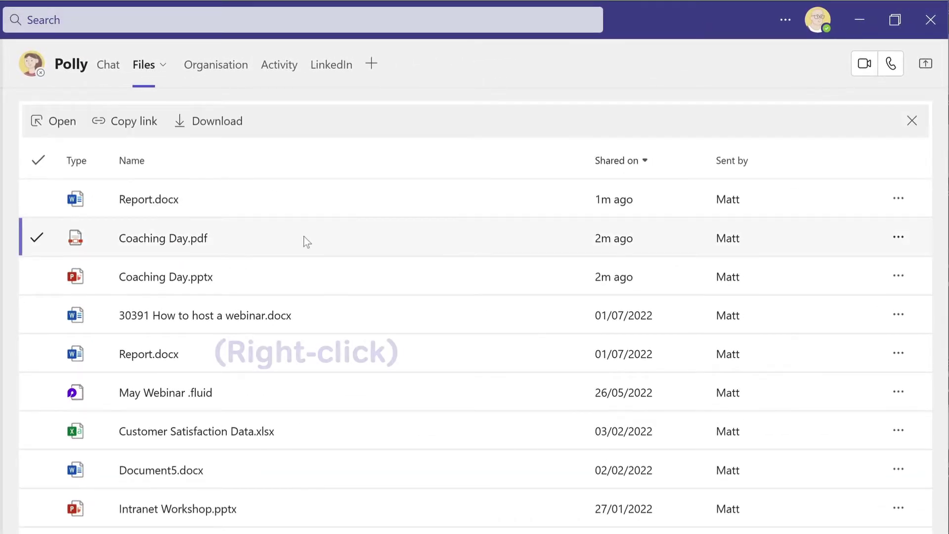
right_click(303, 236)
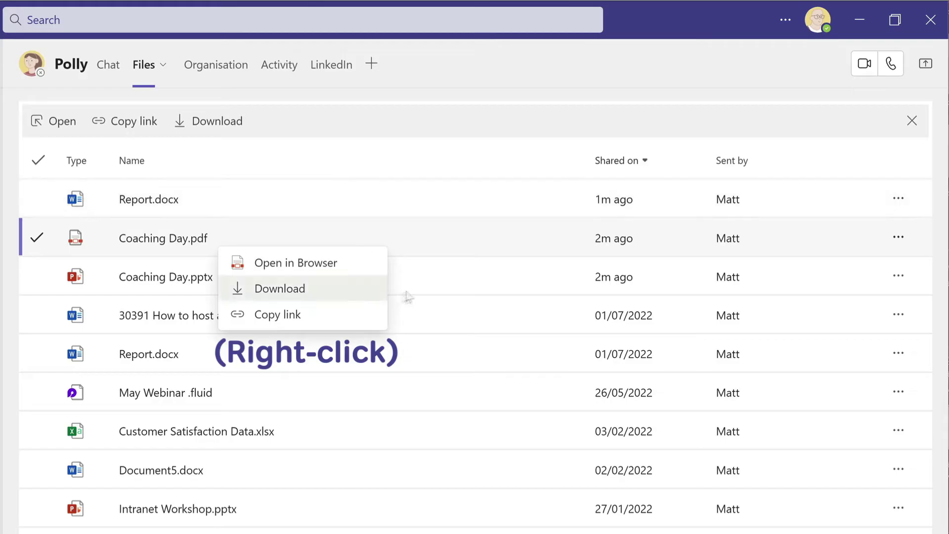
left_click(426, 286)
right_click(426, 286)
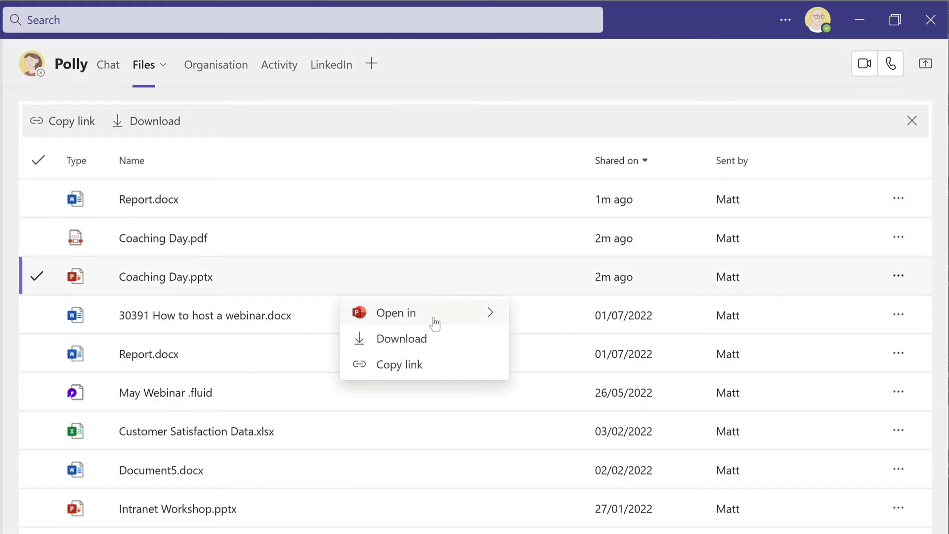
mouse_move(435, 322)
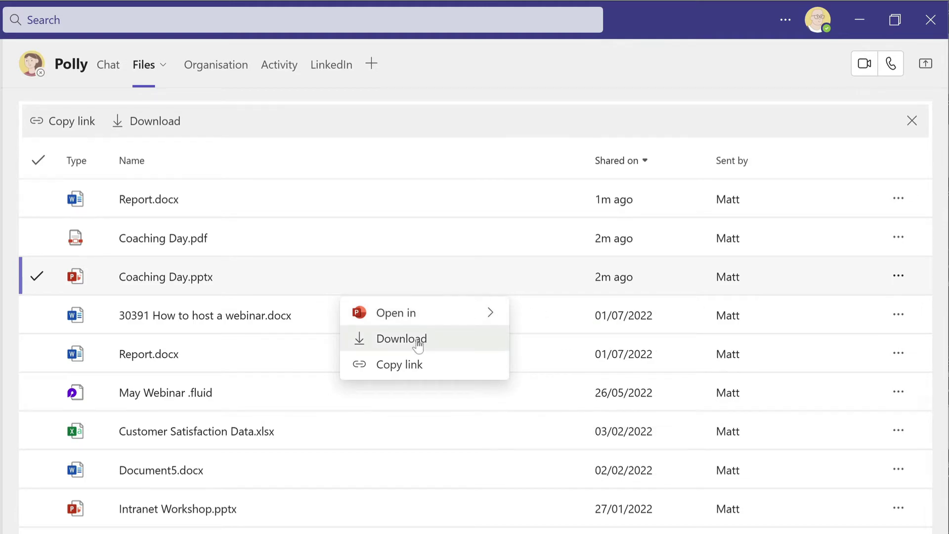
left_click(413, 365)
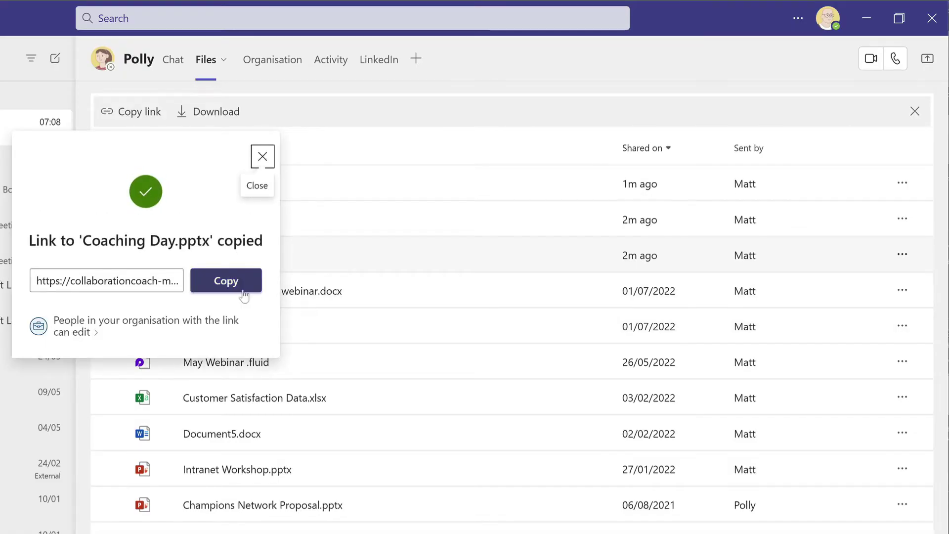
left_click(242, 291)
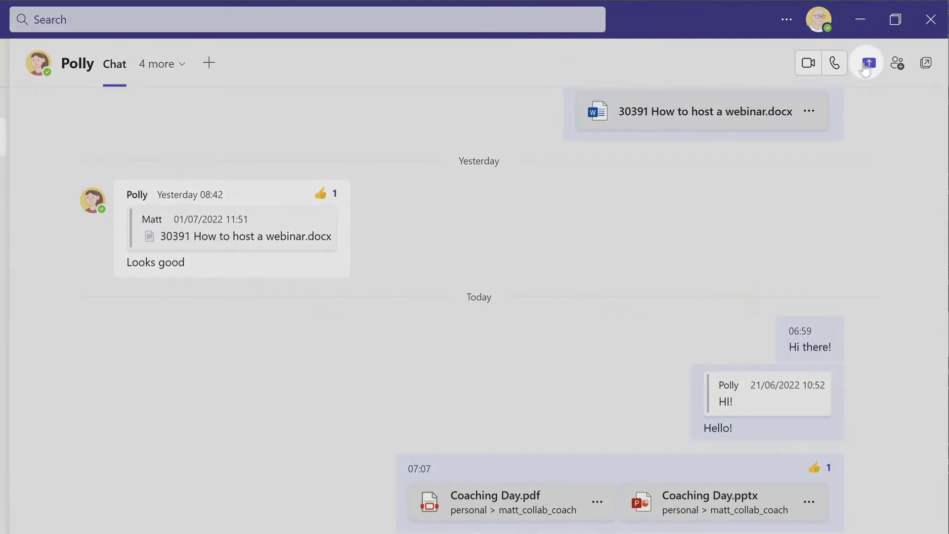
Share the Chrome window showing Coaching Day.pptx from the chat header
left_click(866, 66)
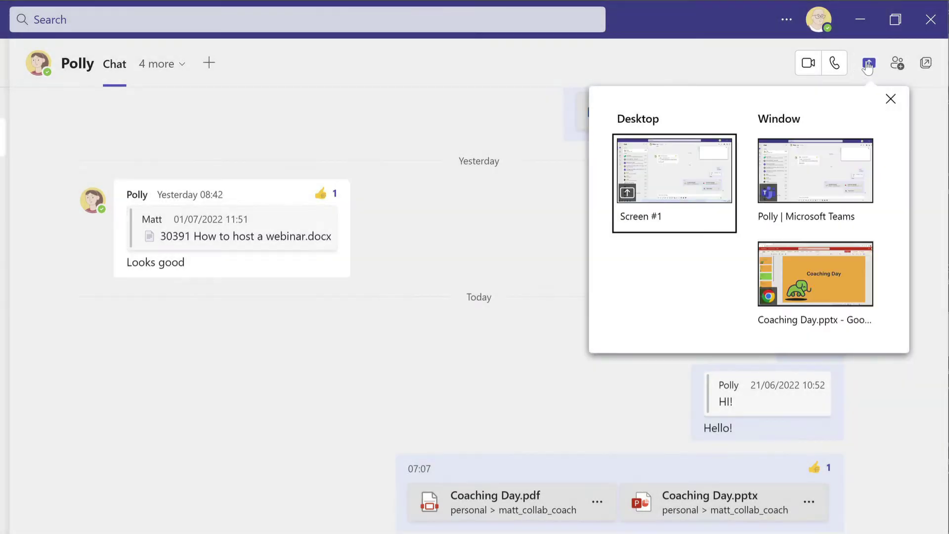
left_click(841, 291)
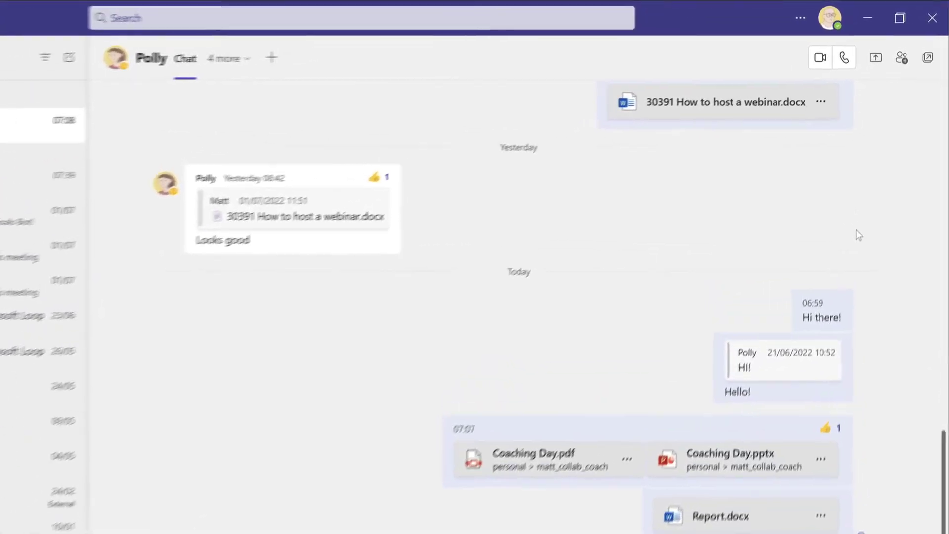
Search for the producer by name and add them to the chat
left_click(894, 67)
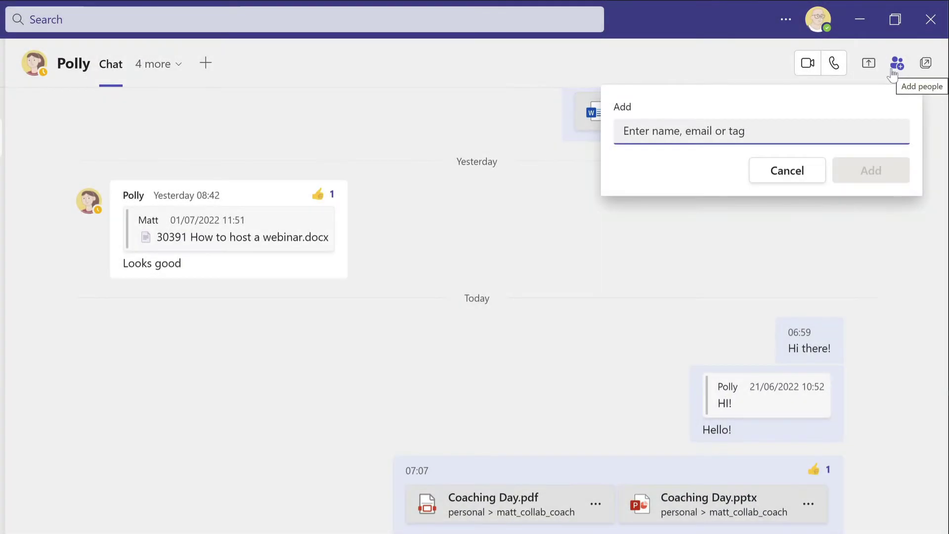
type("amrit")
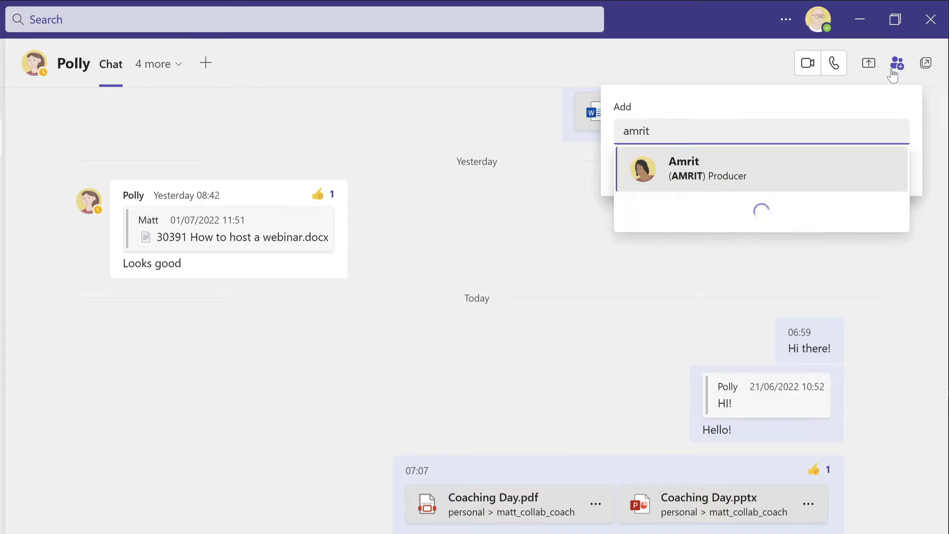
left_click(752, 168)
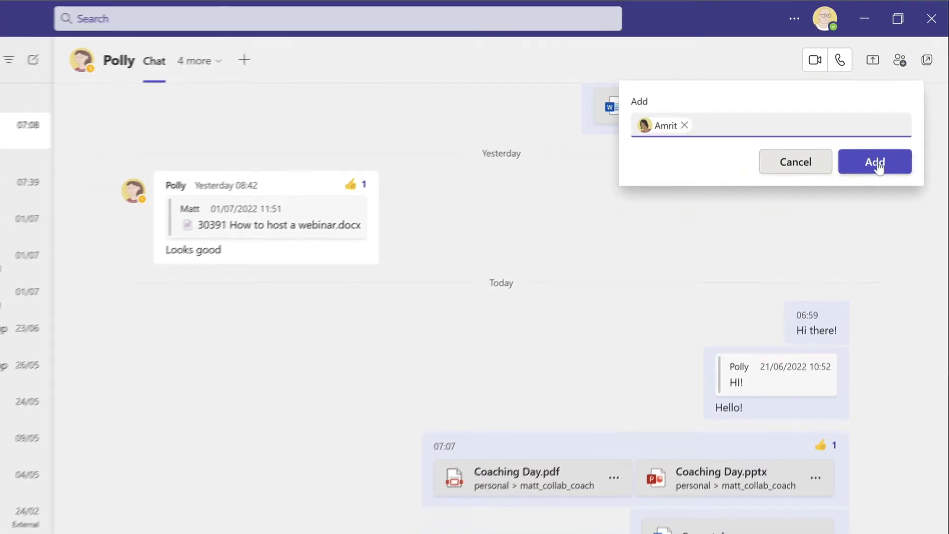
left_click(876, 163)
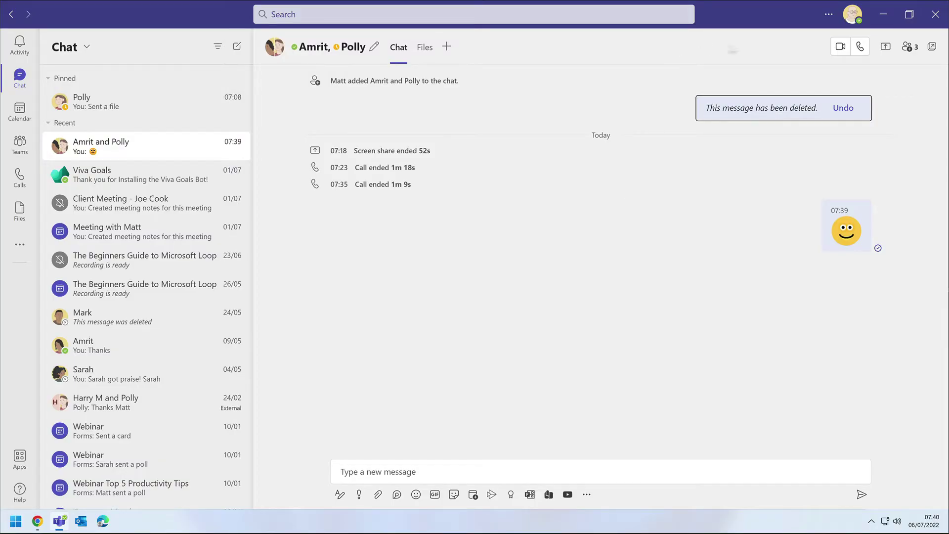
Review the group chat's participant list, close it, and start an audio call
left_click(912, 48)
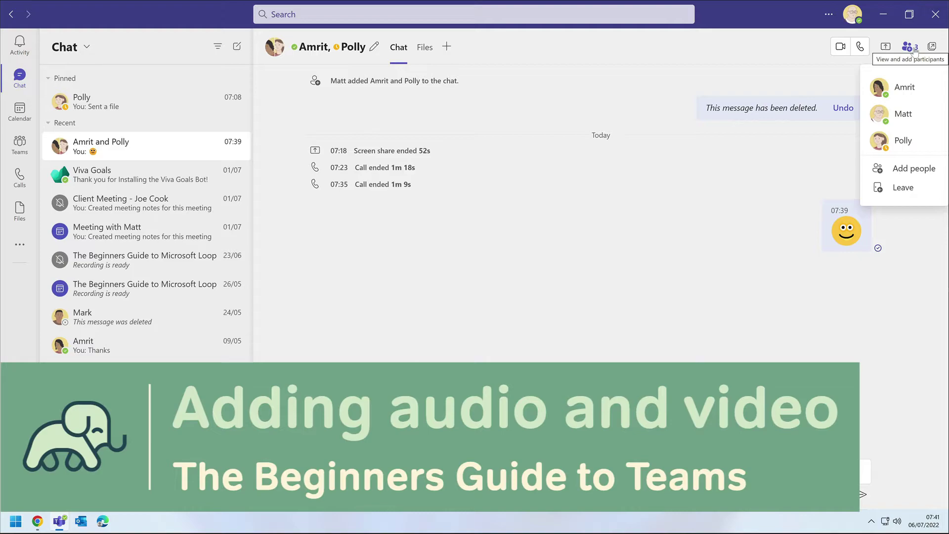
left_click(805, 167)
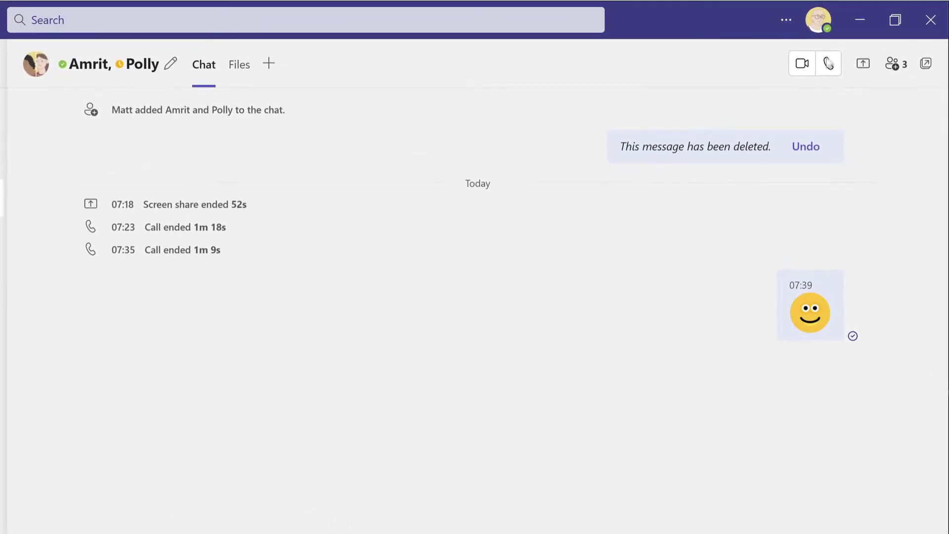
left_click(830, 65)
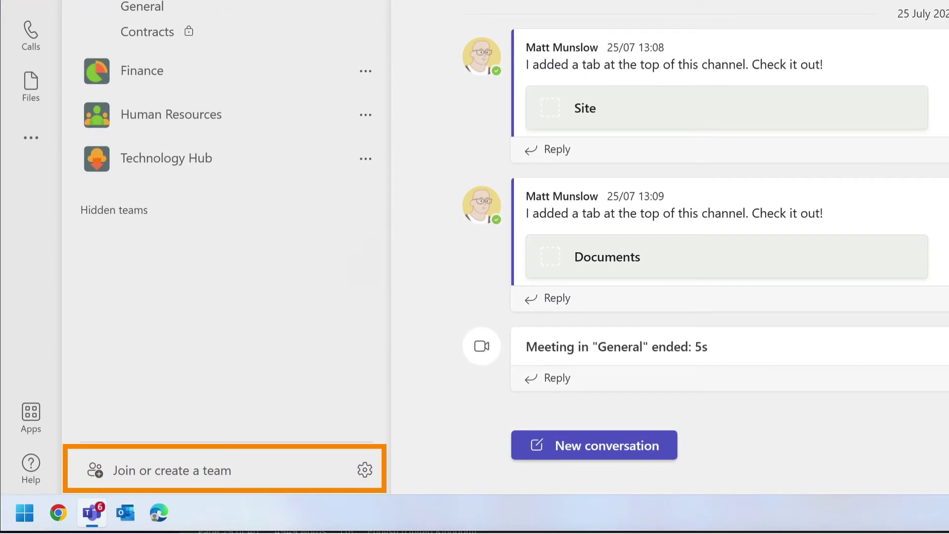
Go to Join or create a team and choose Create team
left_click(148, 470)
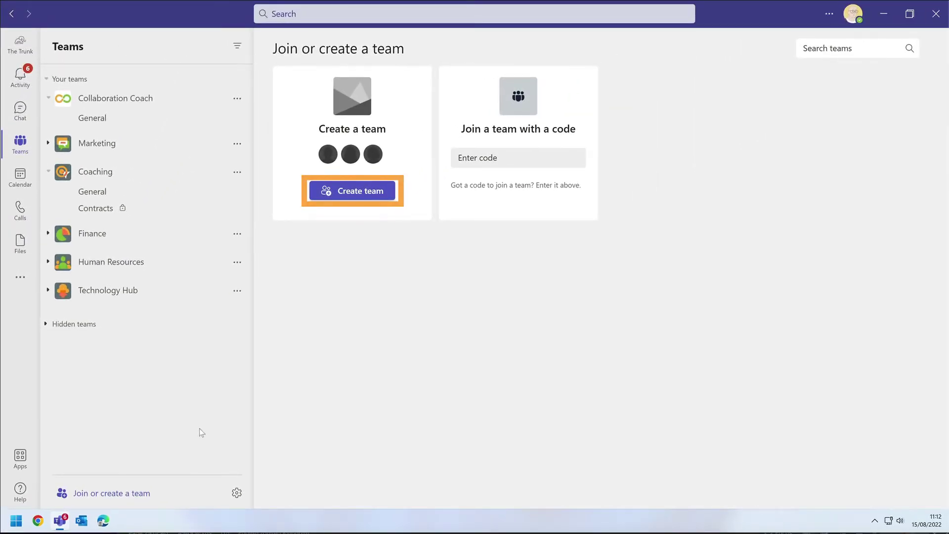
left_click(356, 192)
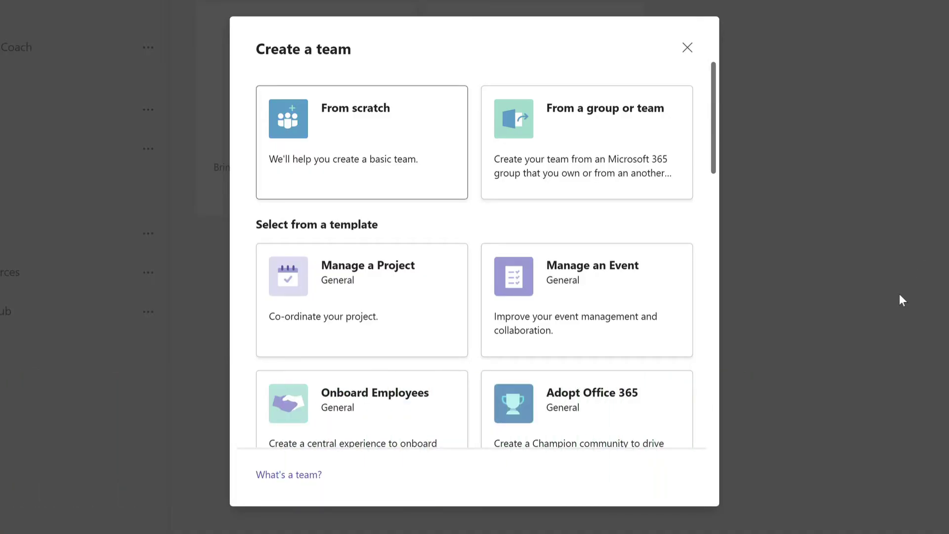
Pick From scratch, then Private, as the type for the new team
left_click(396, 123)
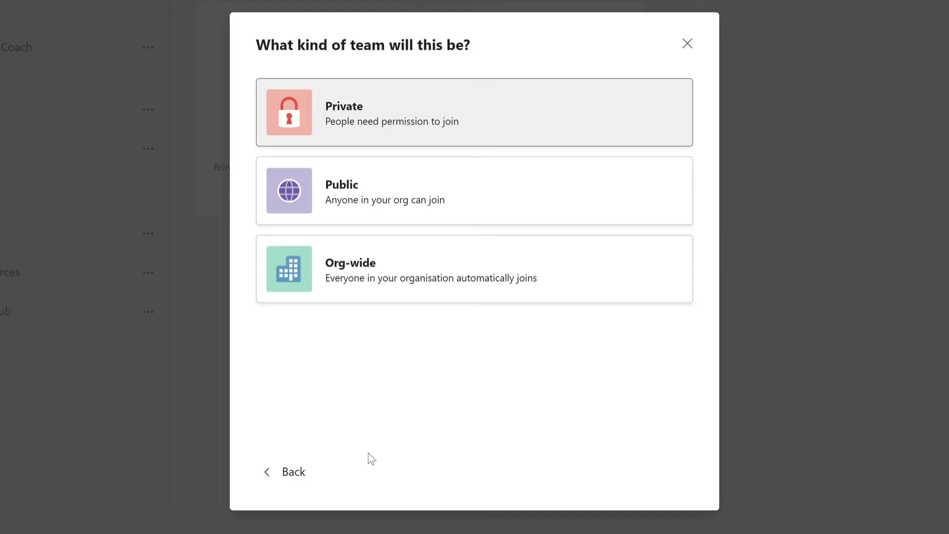
left_click(414, 121)
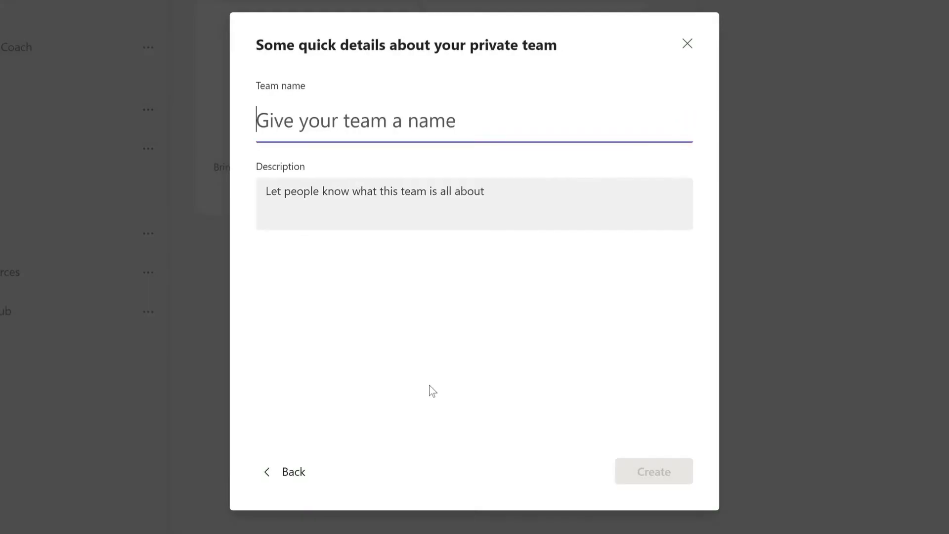
Name the team 'London' with description 'Members based in London' and create it
type("London")
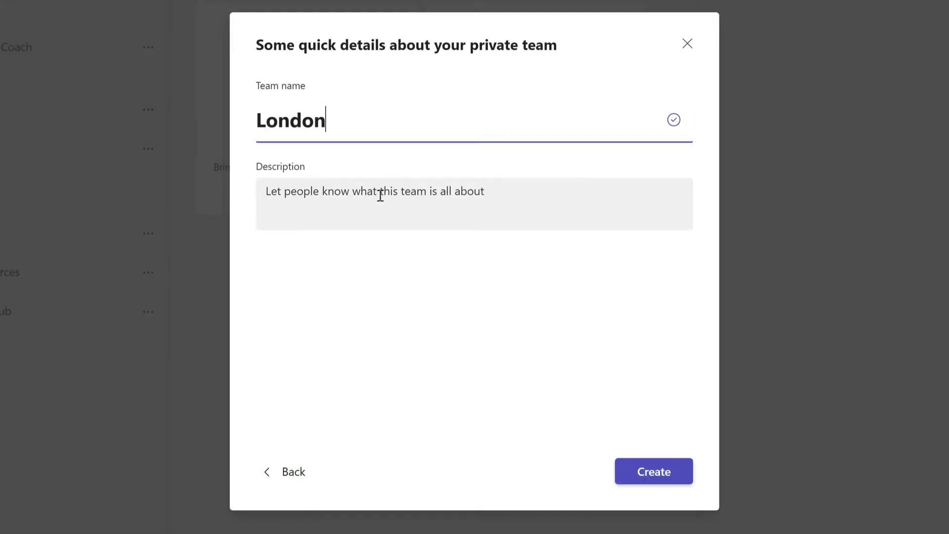
left_click(380, 195)
type("Members based in London")
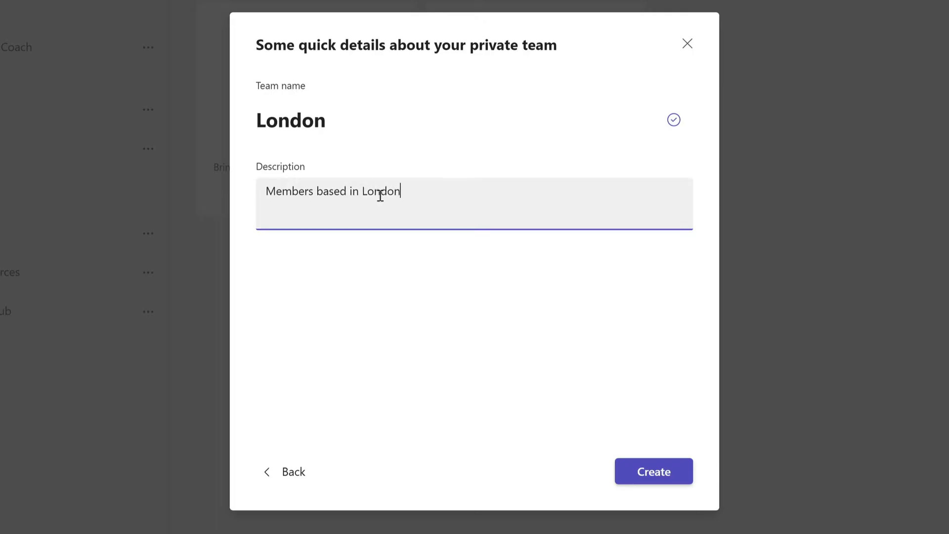
left_click(432, 303)
left_click(653, 478)
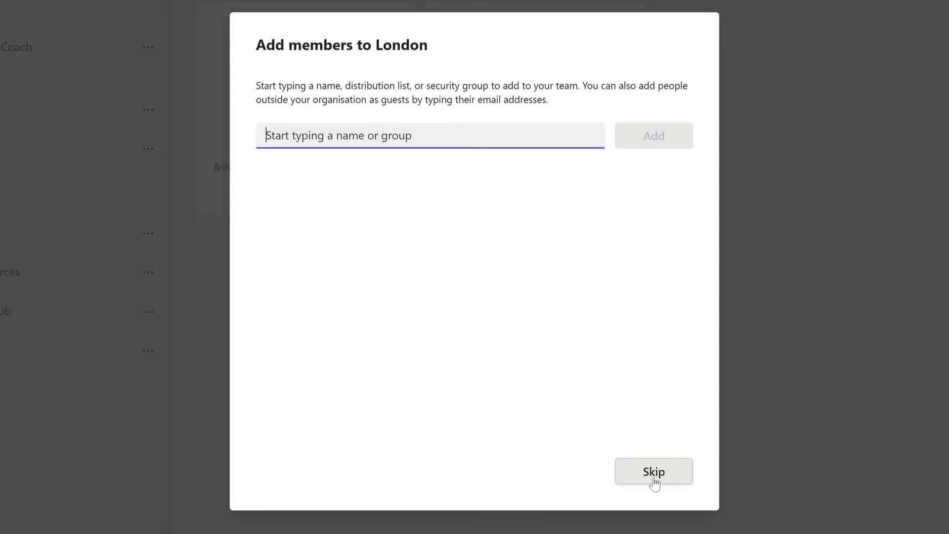
Add the manager and producer as London members, making the manager an owner
type("polly")
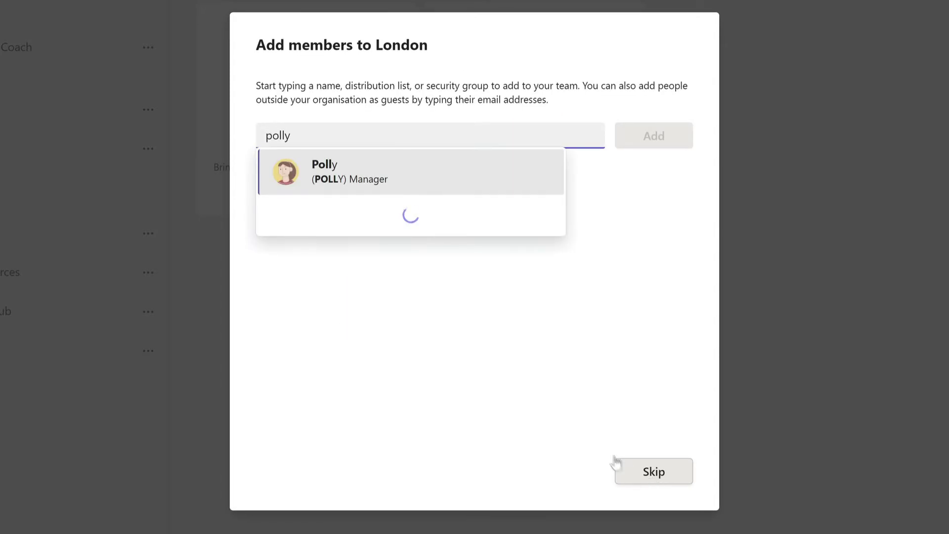
left_click(470, 169)
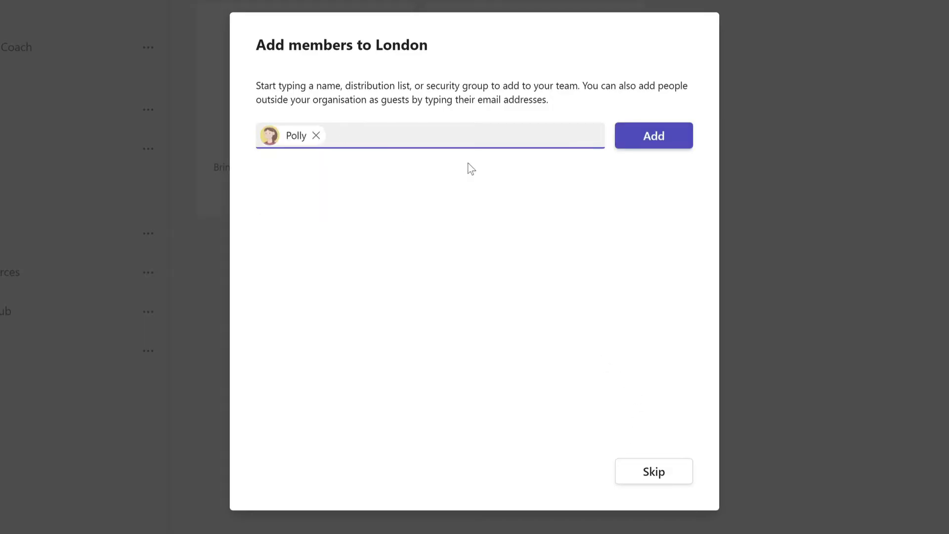
type("amrit")
left_click(474, 171)
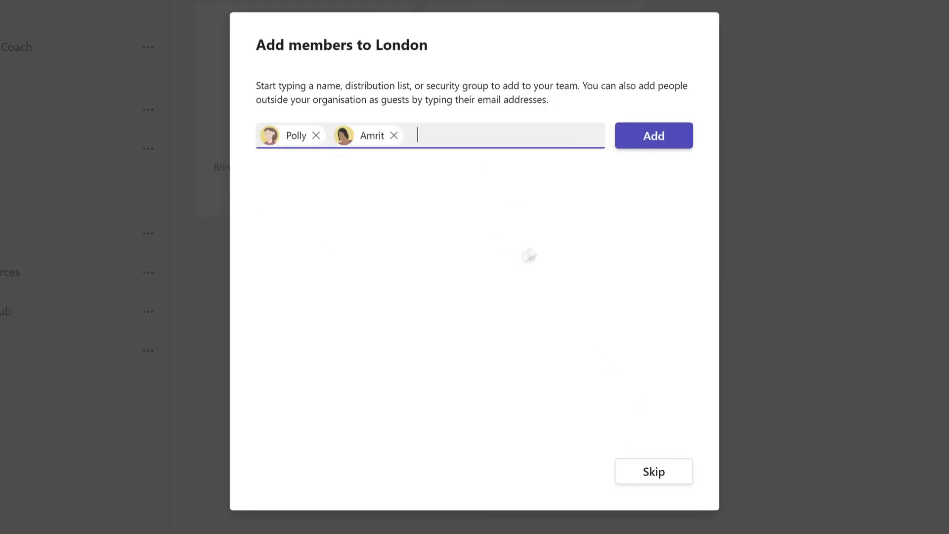
left_click(668, 146)
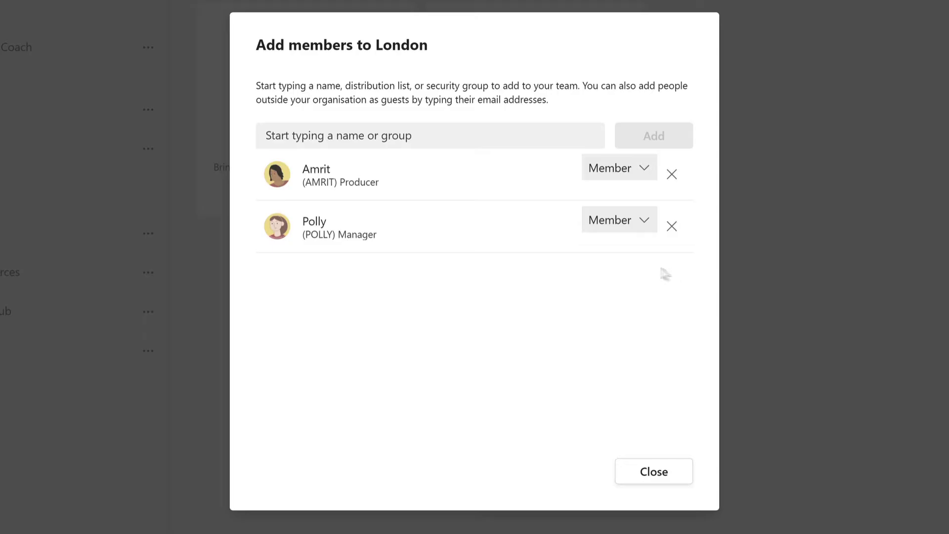
left_click(643, 220)
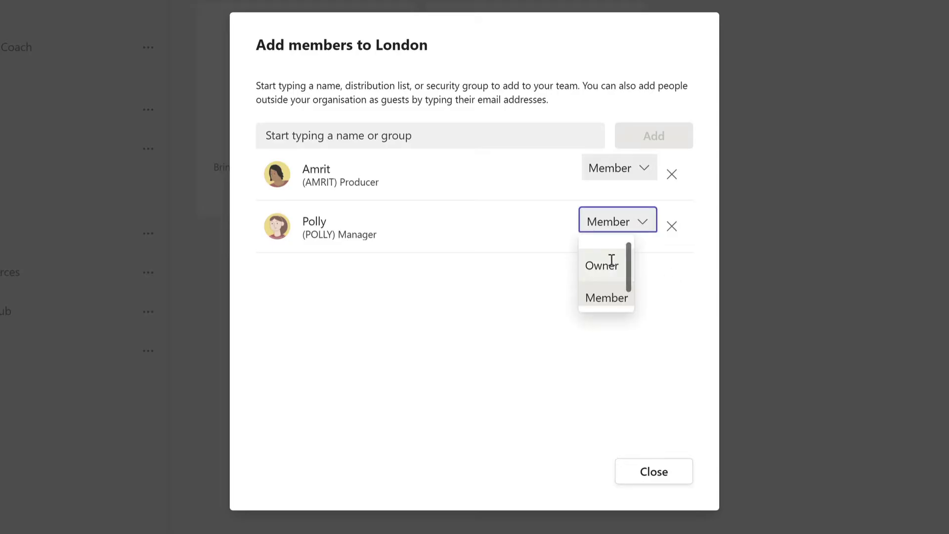
left_click(609, 263)
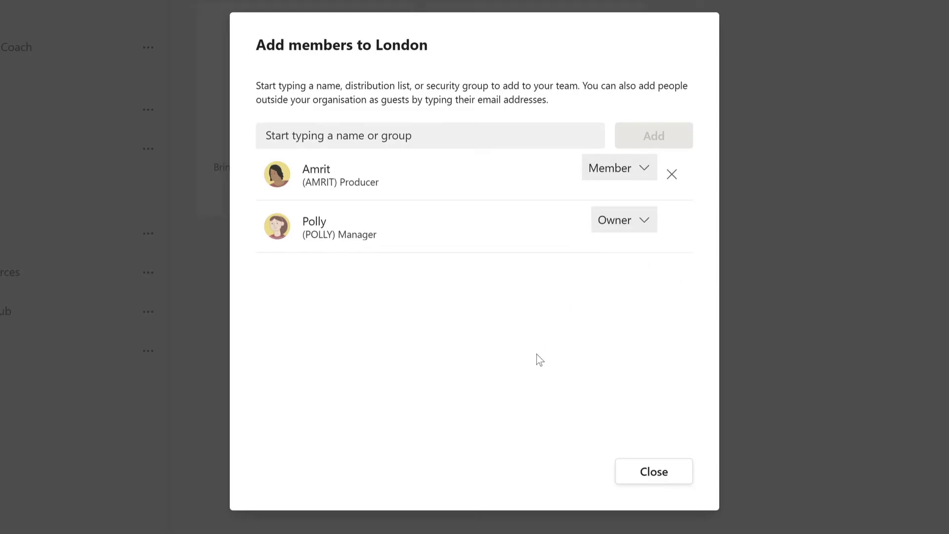
left_click(662, 477)
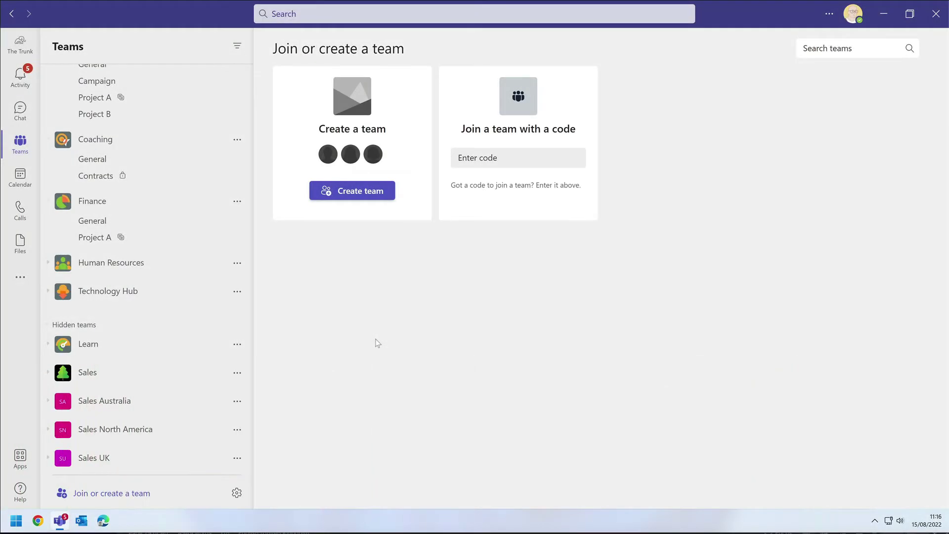
Start a team from an existing group or team, browse Microsoft 365 groups, then pick Team
left_click(371, 191)
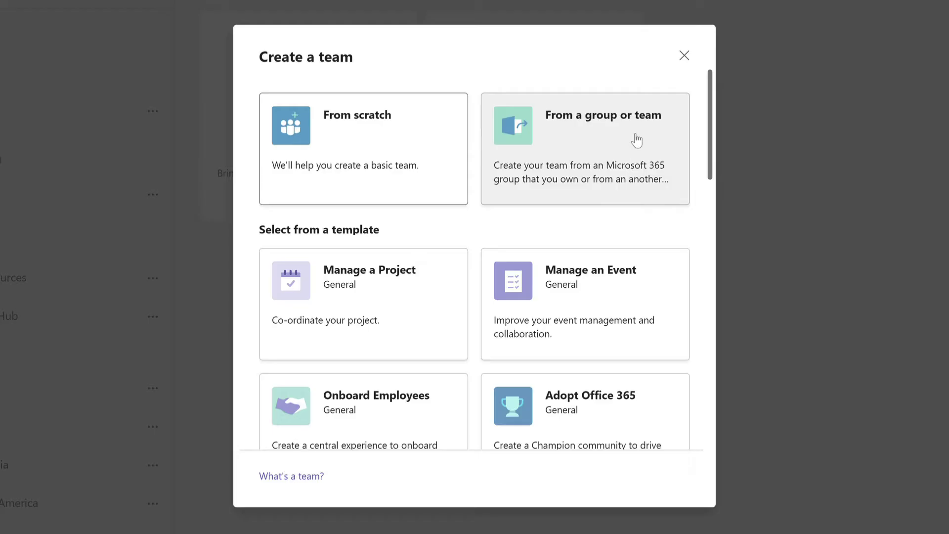
left_click(637, 140)
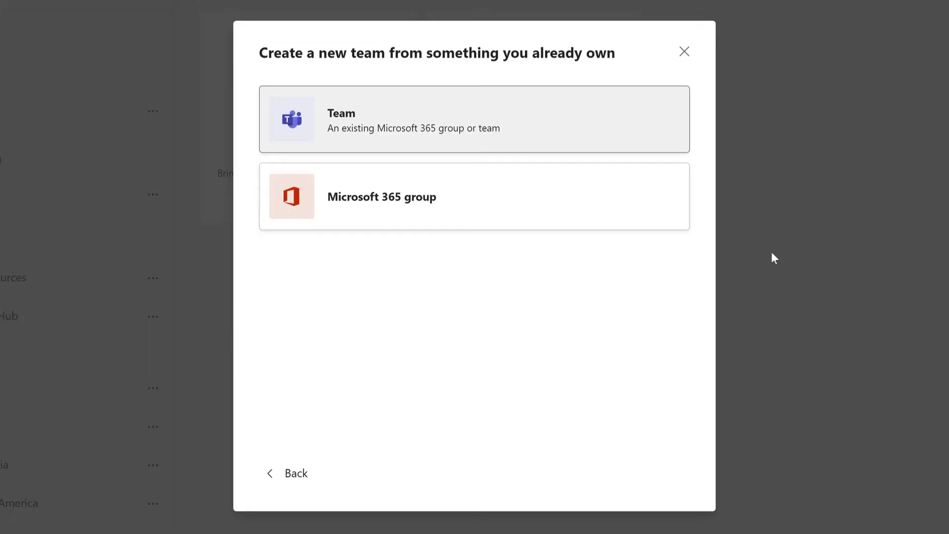
left_click(498, 117)
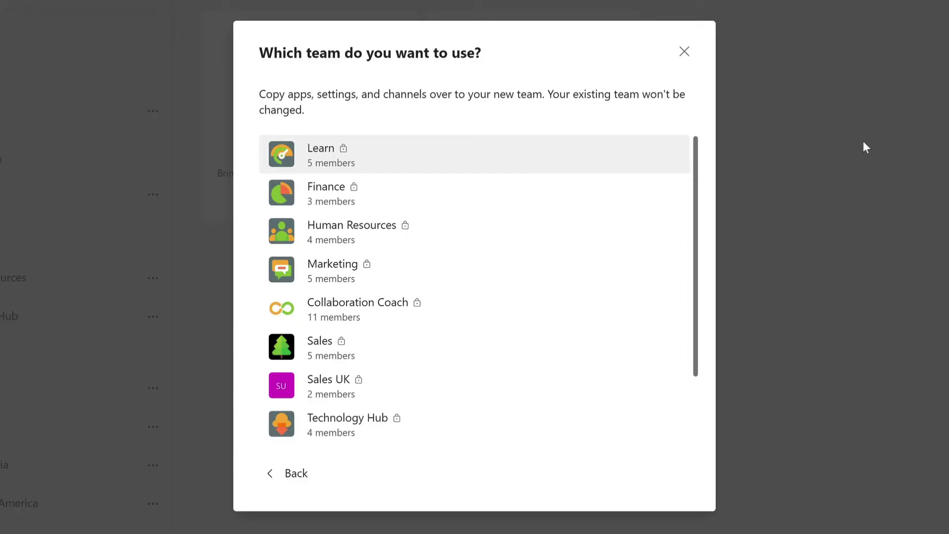
left_click(289, 476)
left_click(468, 208)
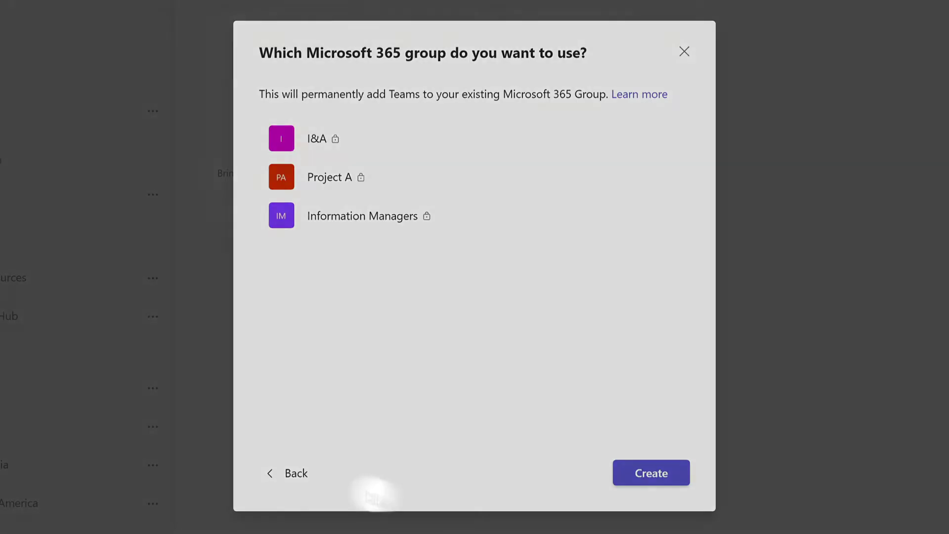
left_click(289, 472)
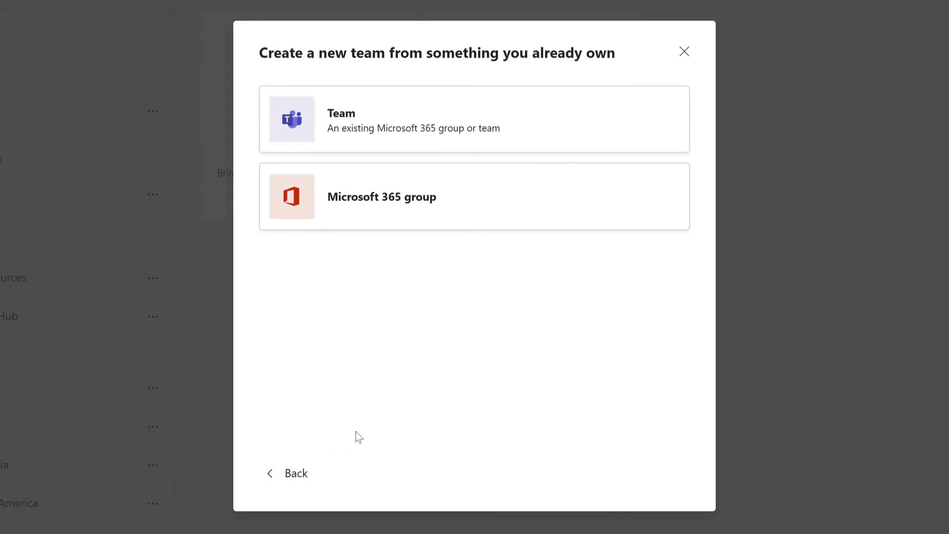
left_click(527, 119)
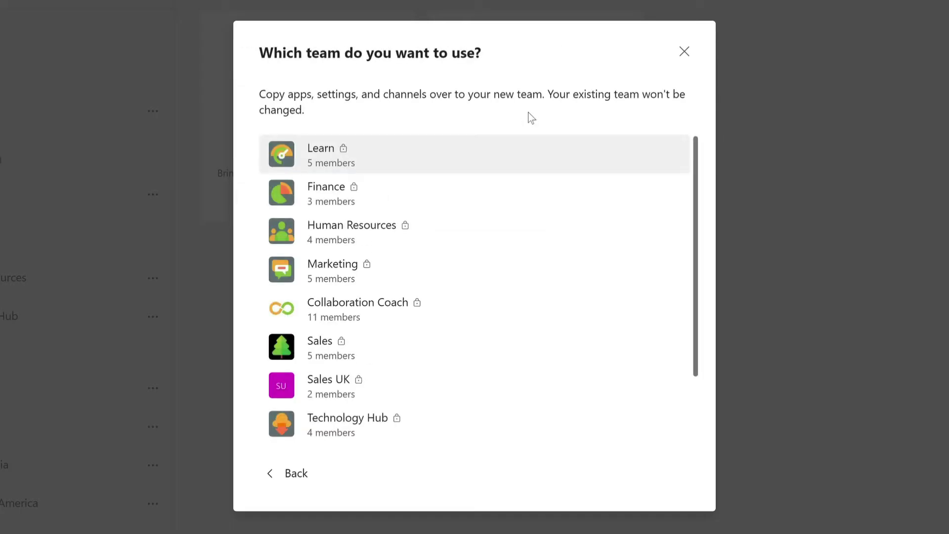
Copy Marketing into a private team named 'London', described 'Members based in London', without members
left_click(424, 282)
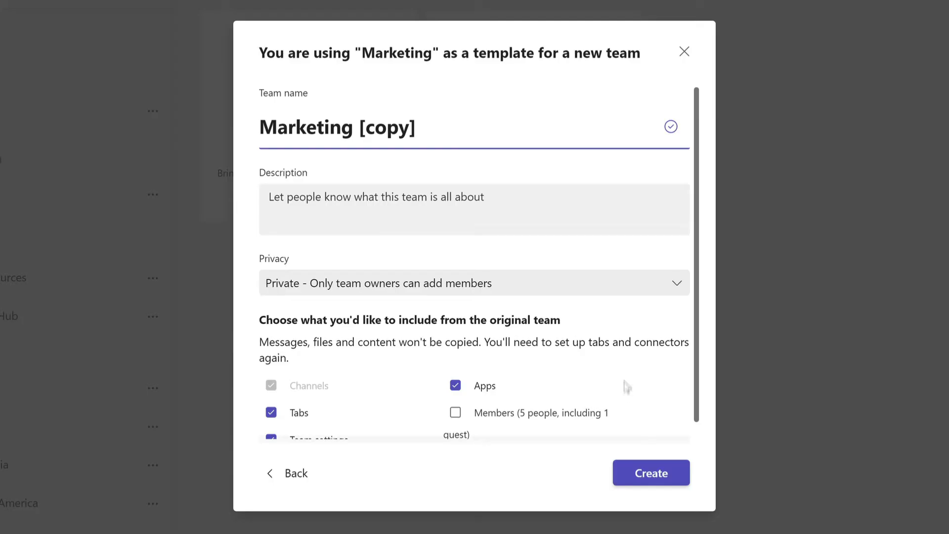
left_click_drag(420, 131, 257, 146)
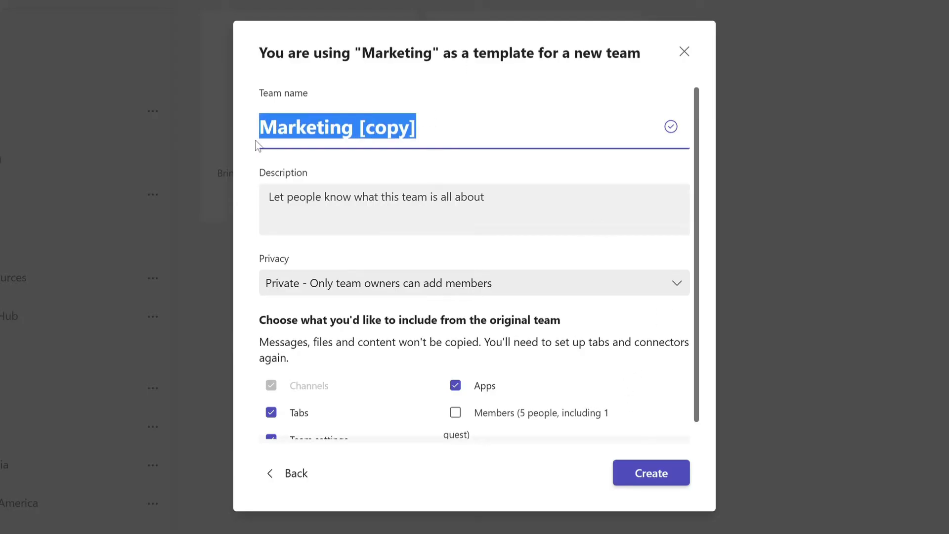
type("London")
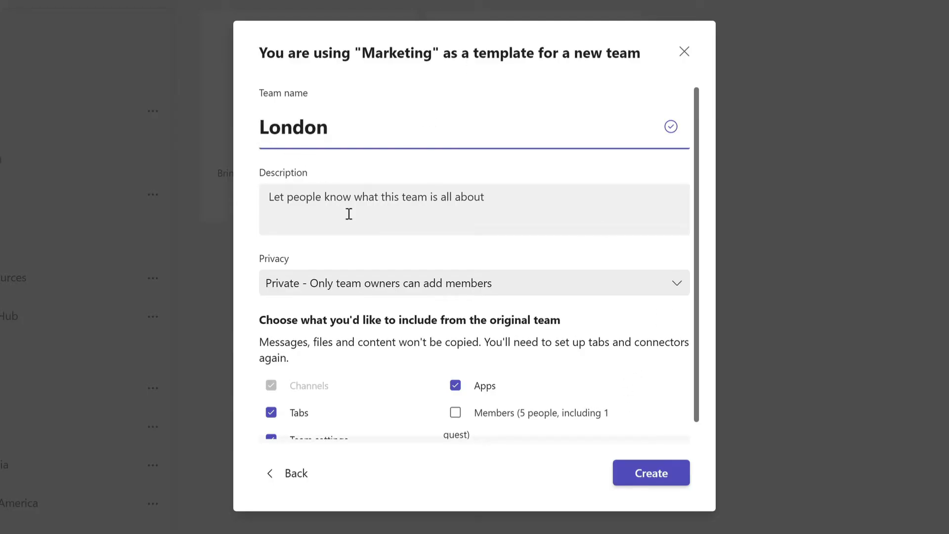
left_click(350, 195)
type("Members based in London")
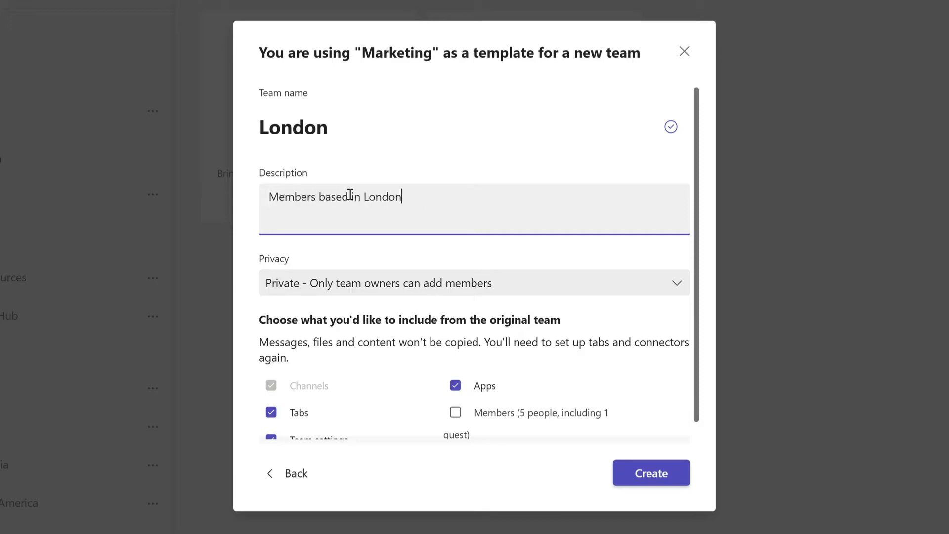
left_click(619, 279)
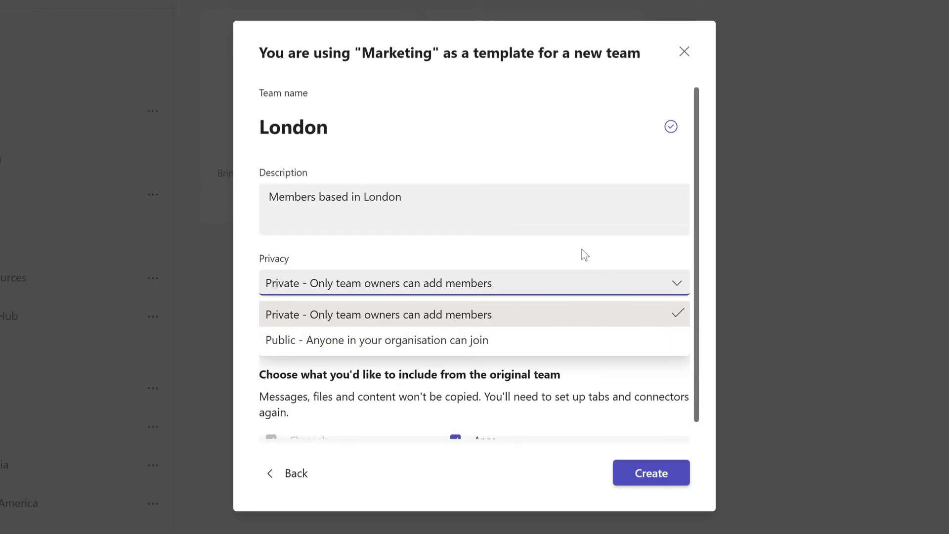
left_click(604, 267)
scroll(604, 266, "down", 1)
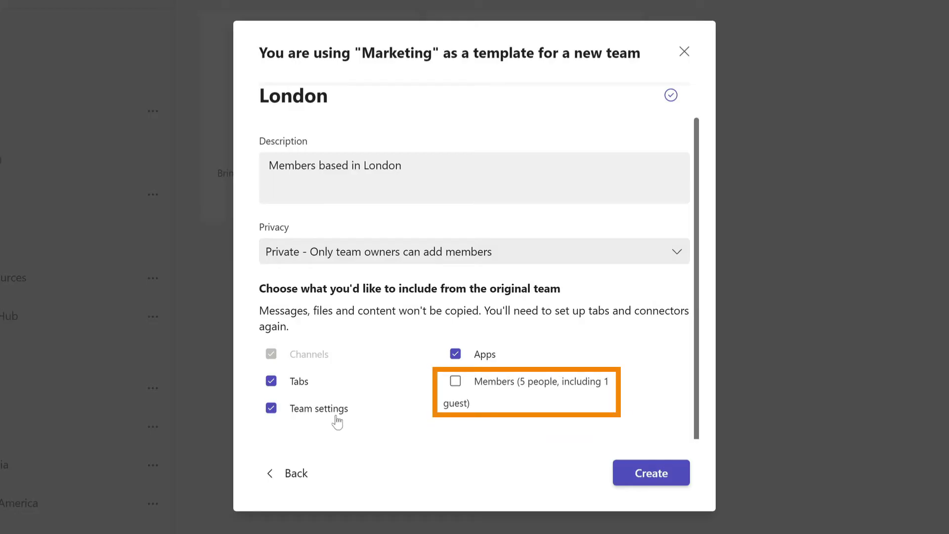
left_click(642, 474)
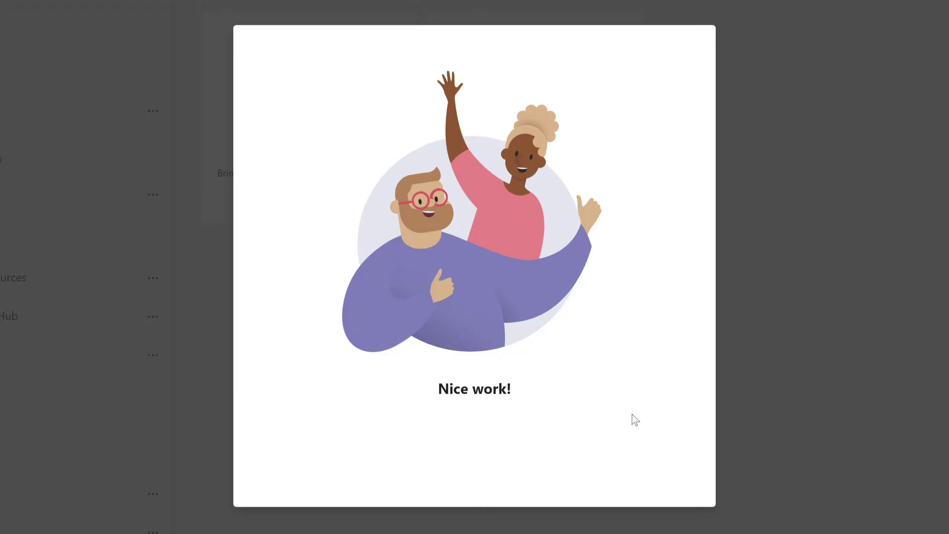
Add the manager and producer as members of the copied London team
type("polly")
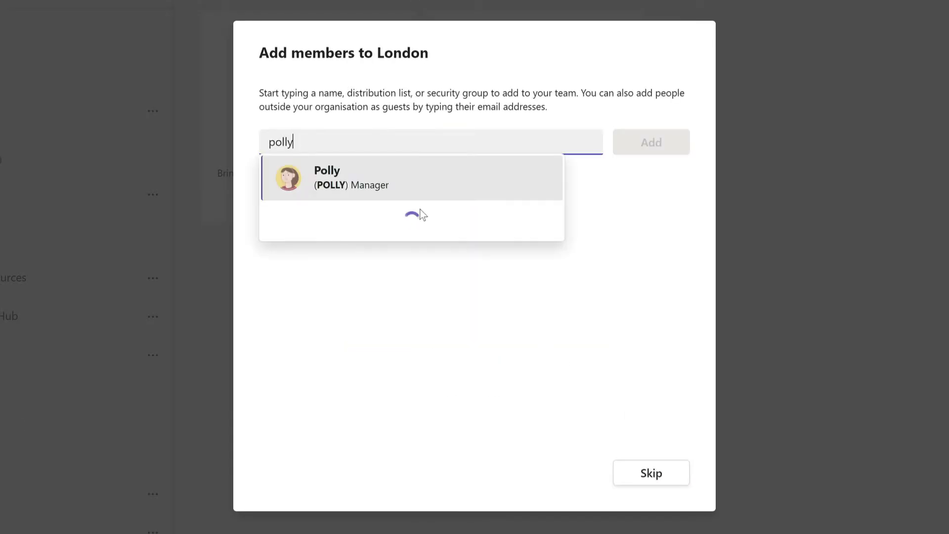
left_click(413, 193)
type("amri")
left_click(420, 166)
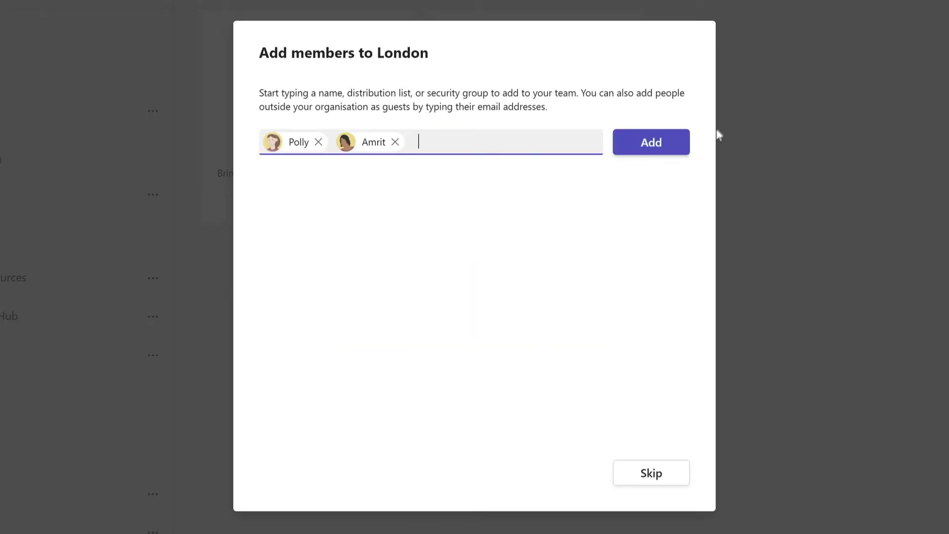
left_click(642, 146)
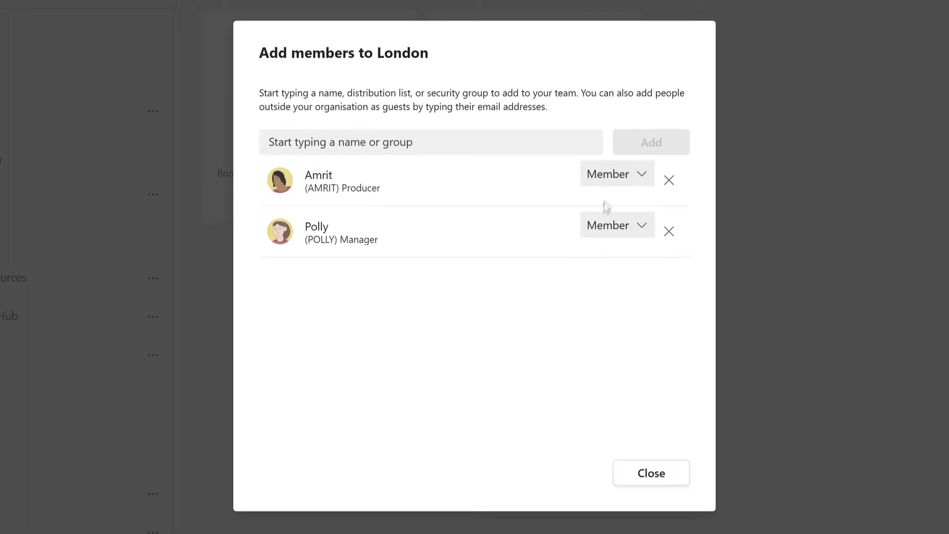
Make the manager an owner, then look at the Campaign and Project B channels
left_click(615, 227)
left_click(602, 270)
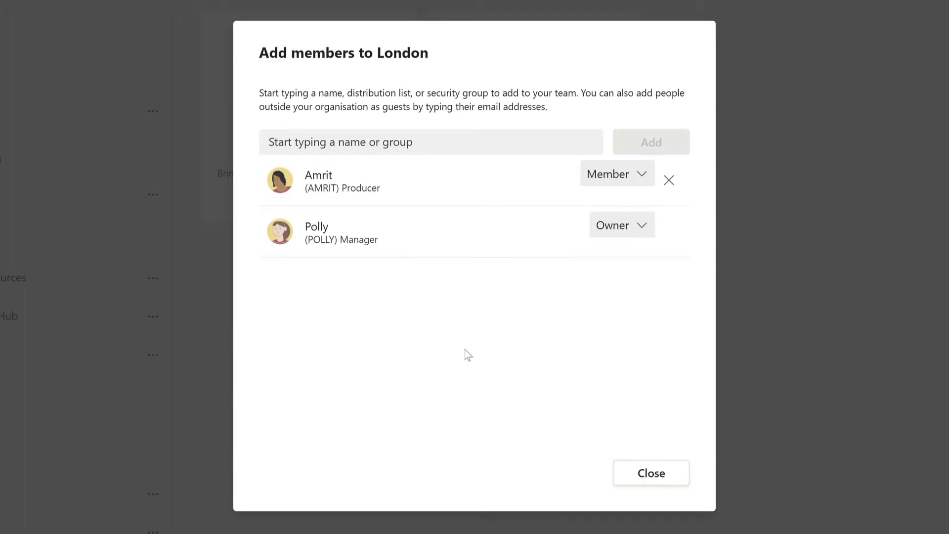
left_click(656, 486)
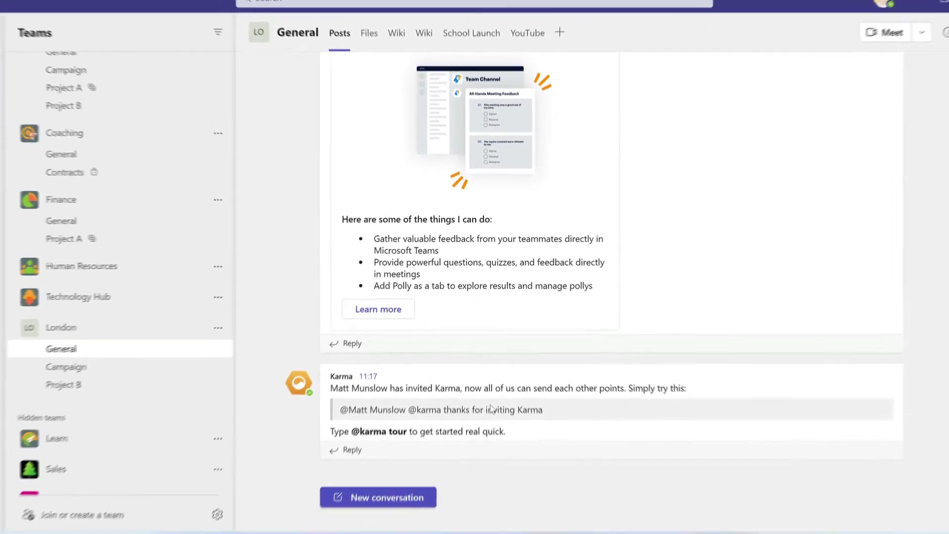
left_click(123, 357)
left_click(118, 373)
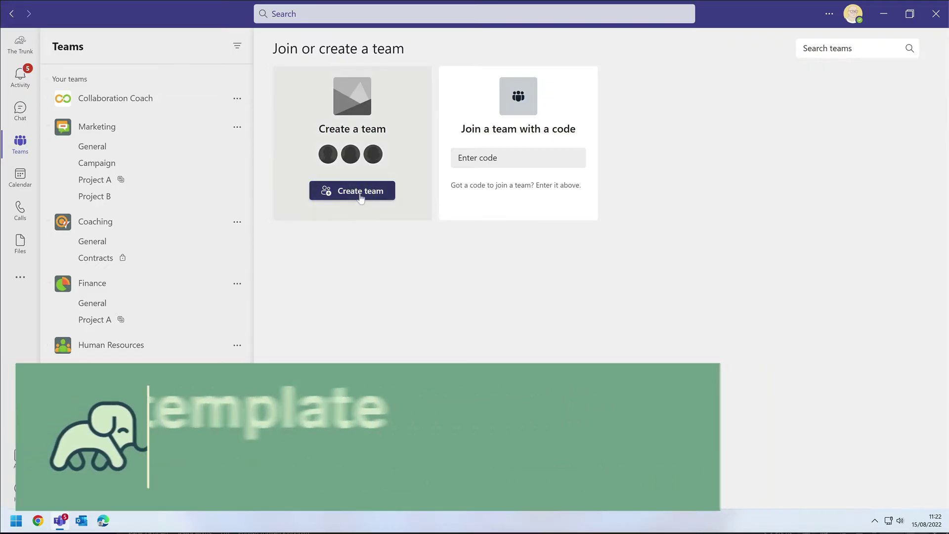
Start a new team from the Manage a Project template and continue past its summary
left_click(360, 195)
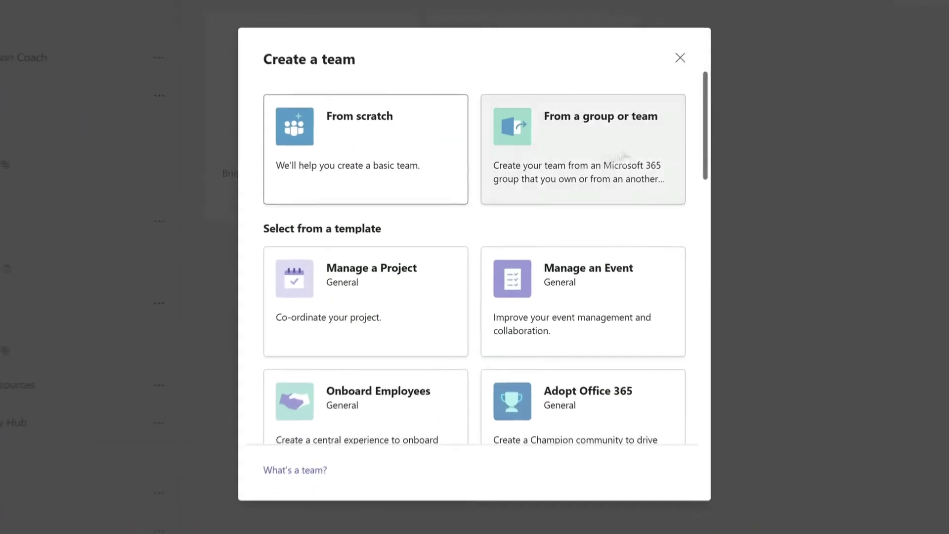
left_click_drag(714, 97, 706, 127)
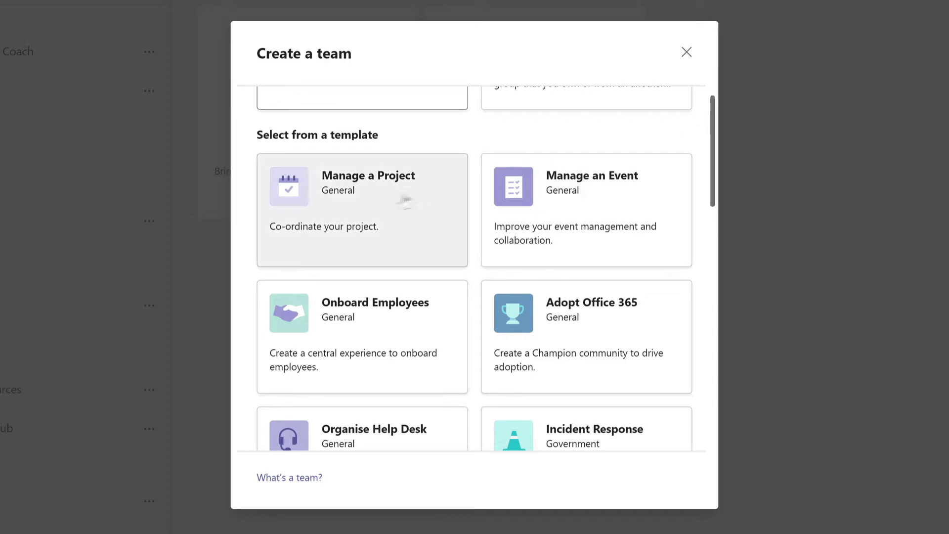
left_click(360, 203)
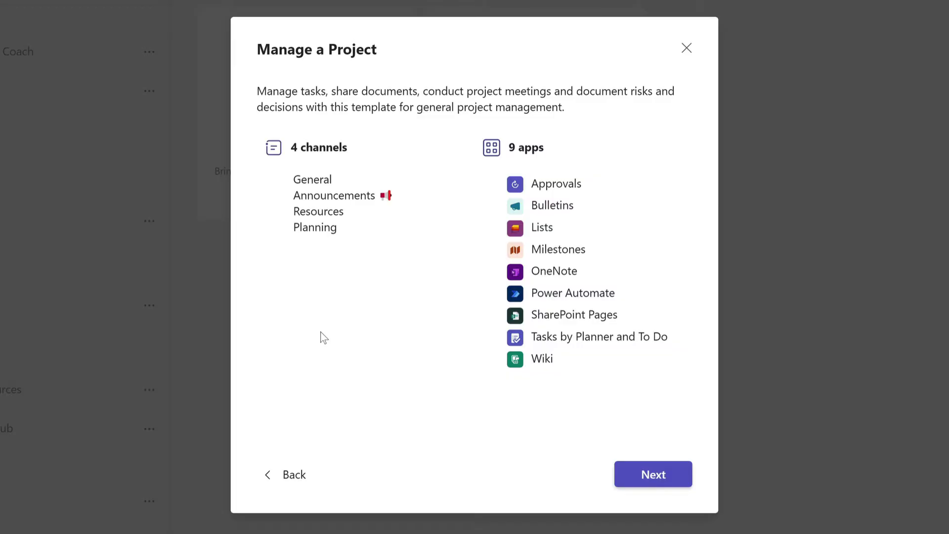
left_click(676, 477)
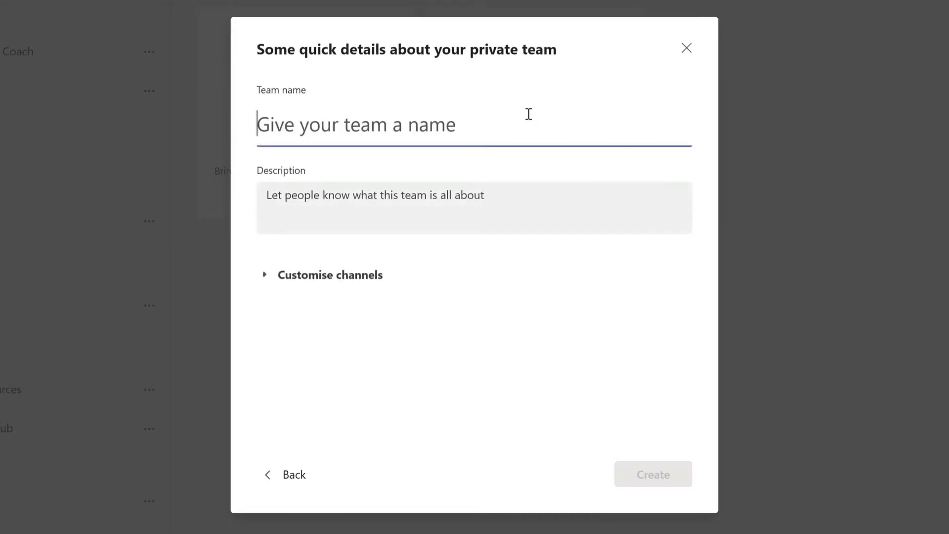
Name the team 'London', add its description, rename Announcements to 'Social', and create it
type("London")
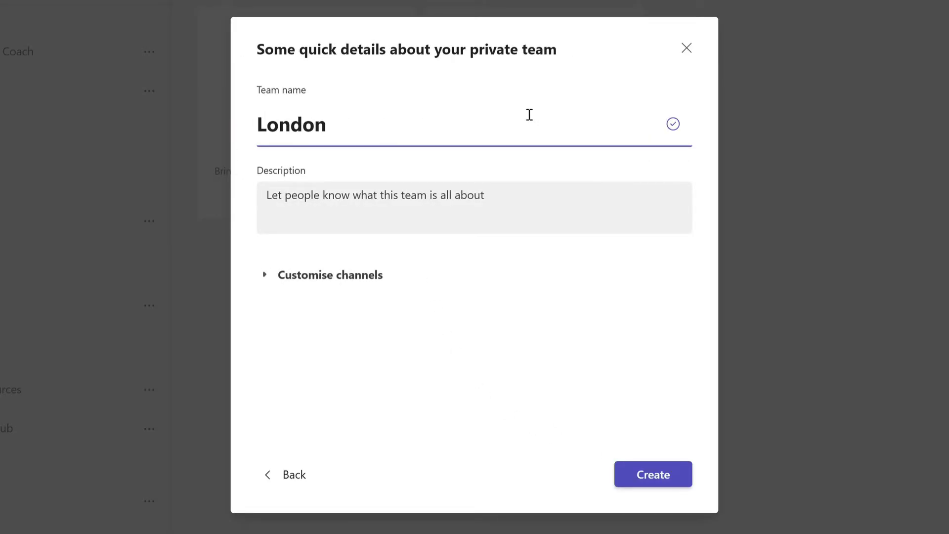
key("Tab")
type("Members based in Londo")
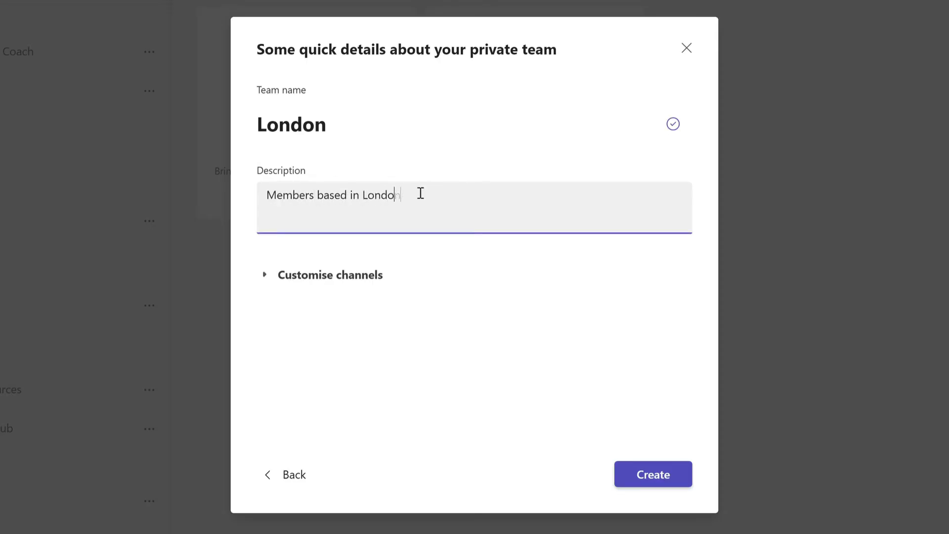
left_click(264, 279)
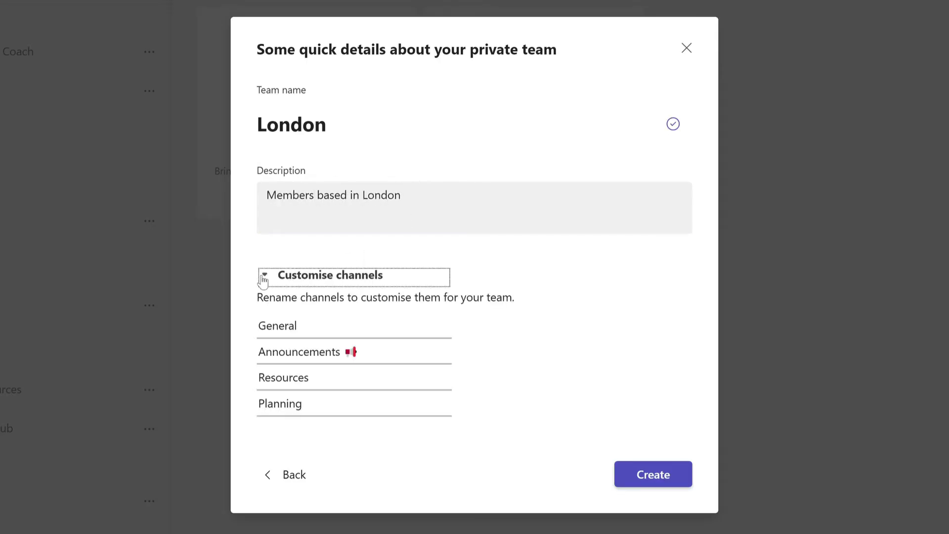
triple_click(402, 349)
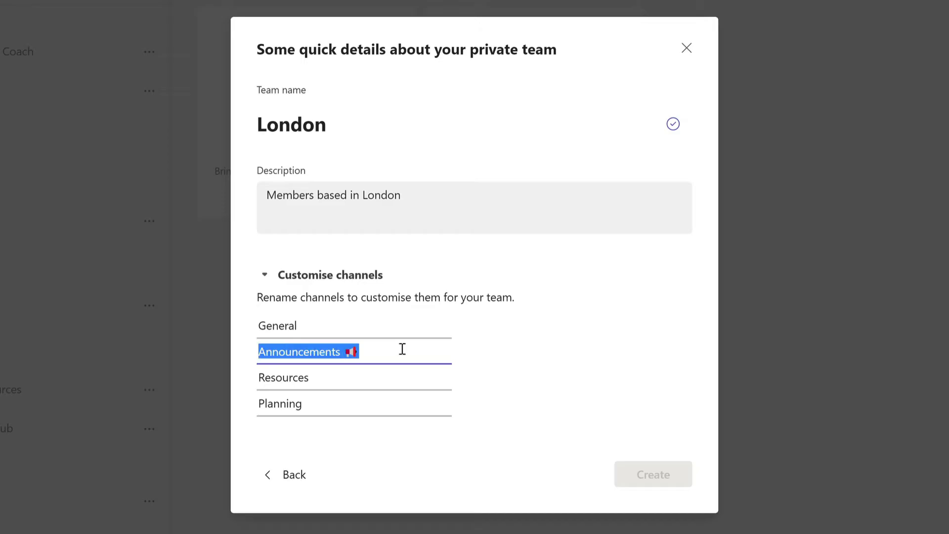
type("Social")
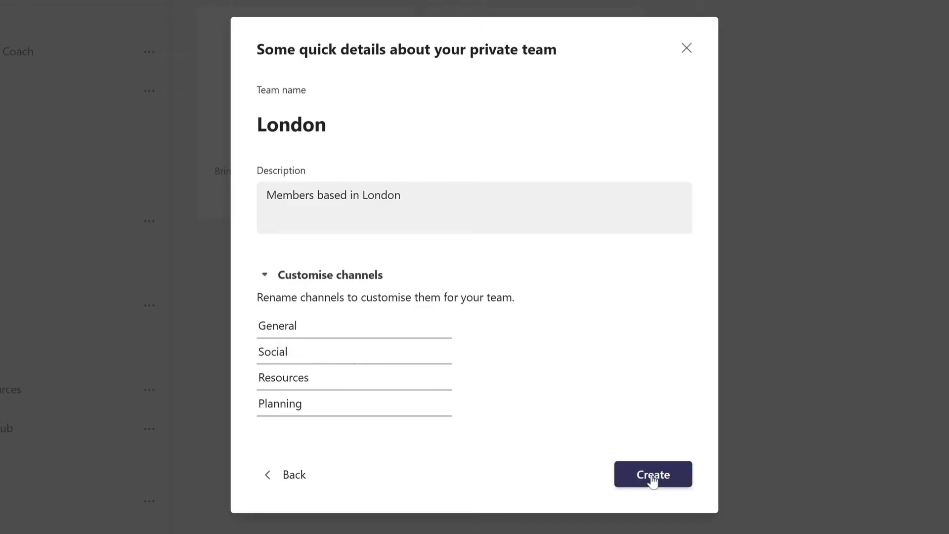
left_click(653, 477)
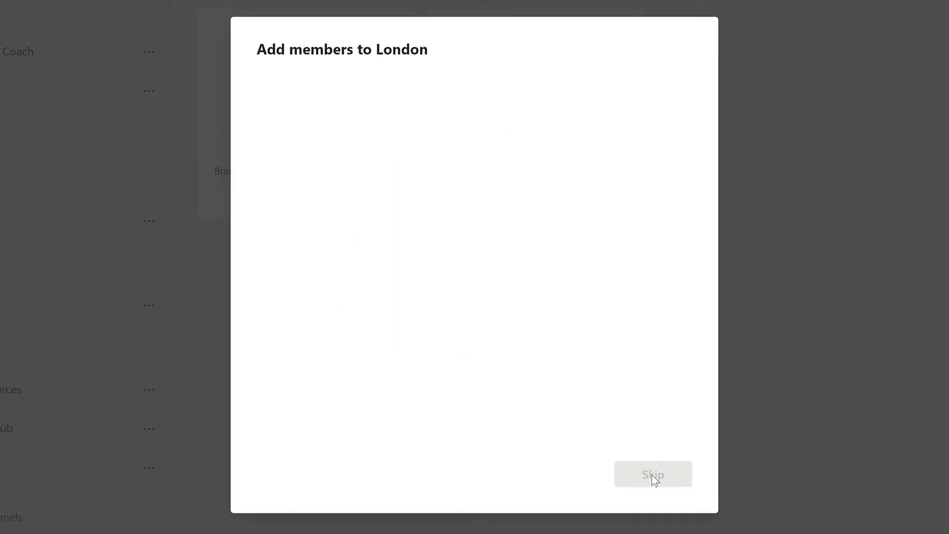
Add the manager and producer with the manager as owner, then show hidden channels
type("polly")
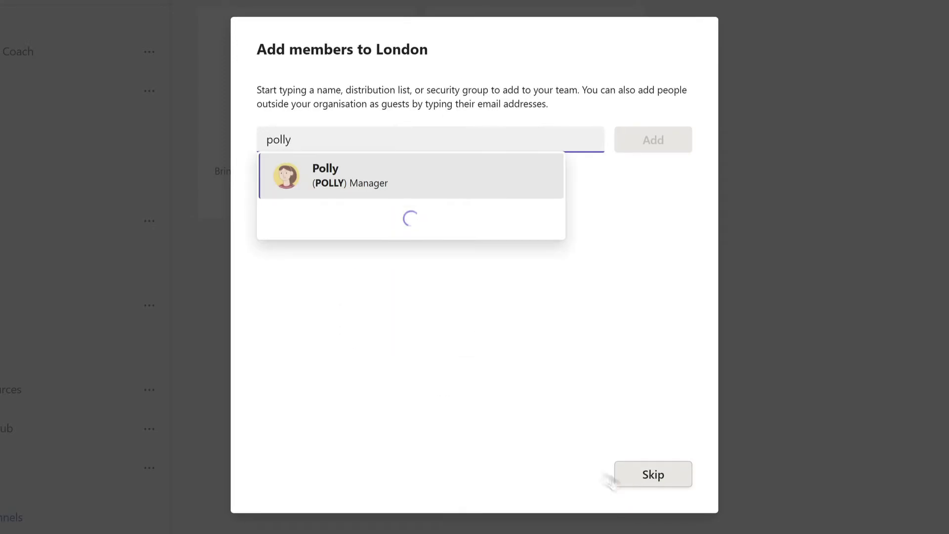
left_click(401, 187)
type("amrit")
left_click(415, 179)
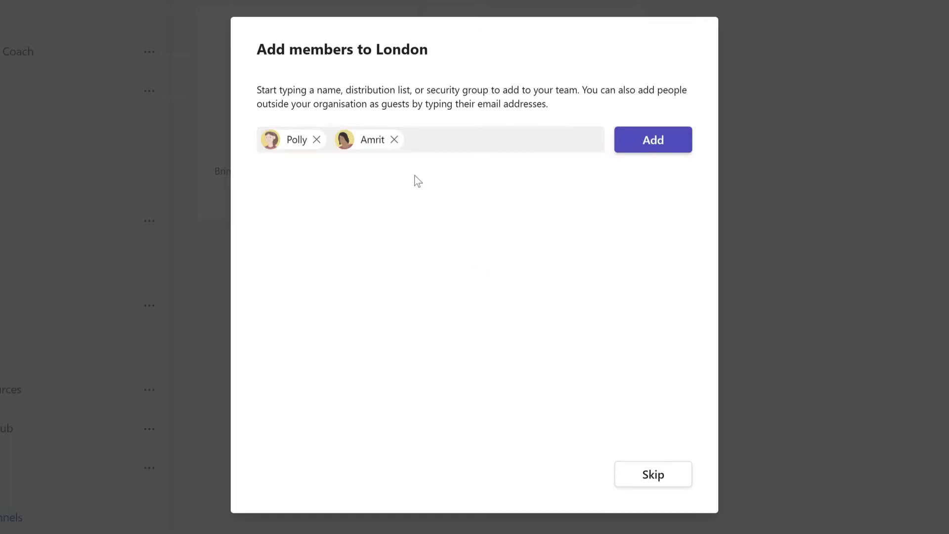
left_click(655, 142)
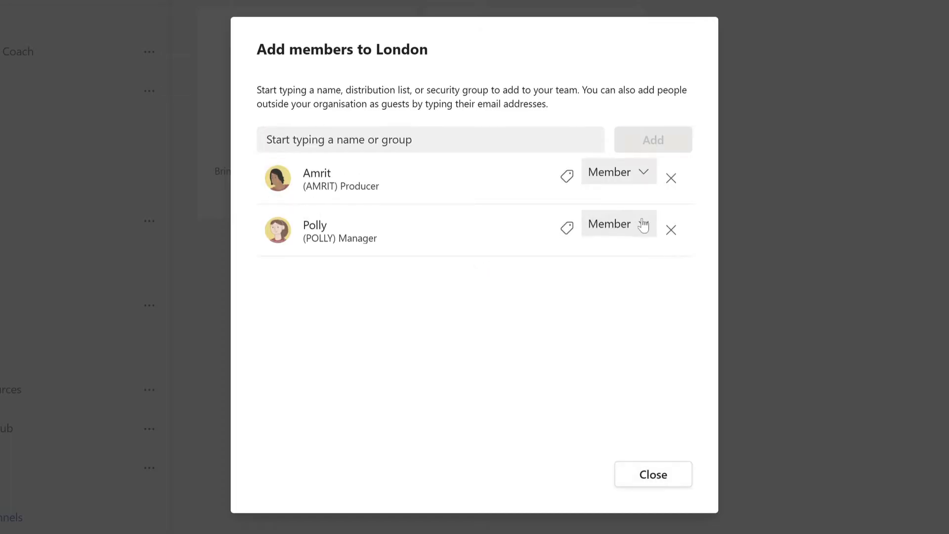
left_click(642, 222)
left_click(613, 270)
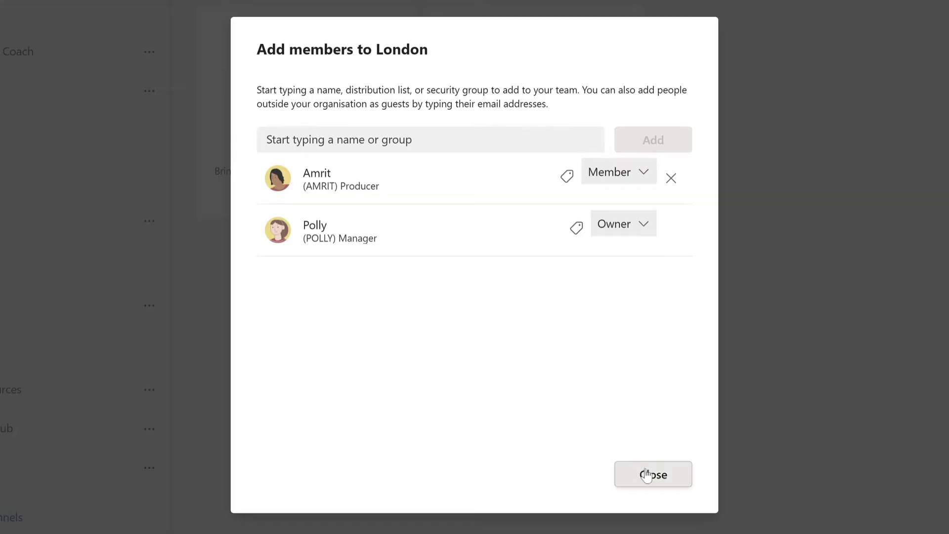
left_click(642, 476)
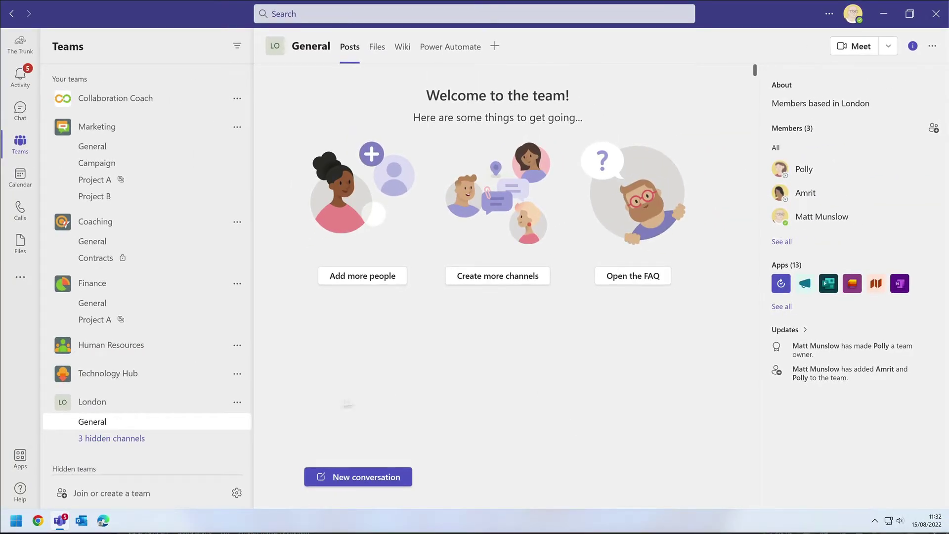
left_click(120, 438)
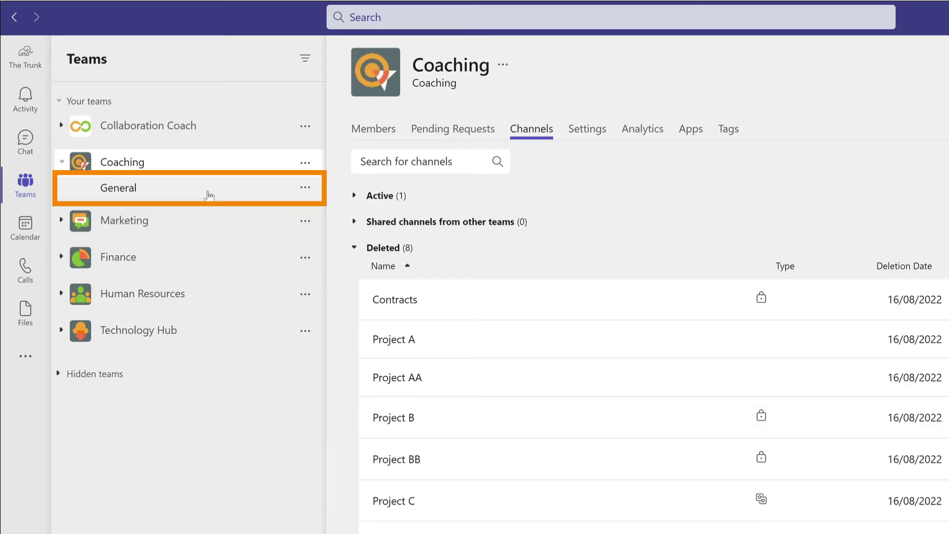
Open the General channel under the Coaching team
left_click(209, 195)
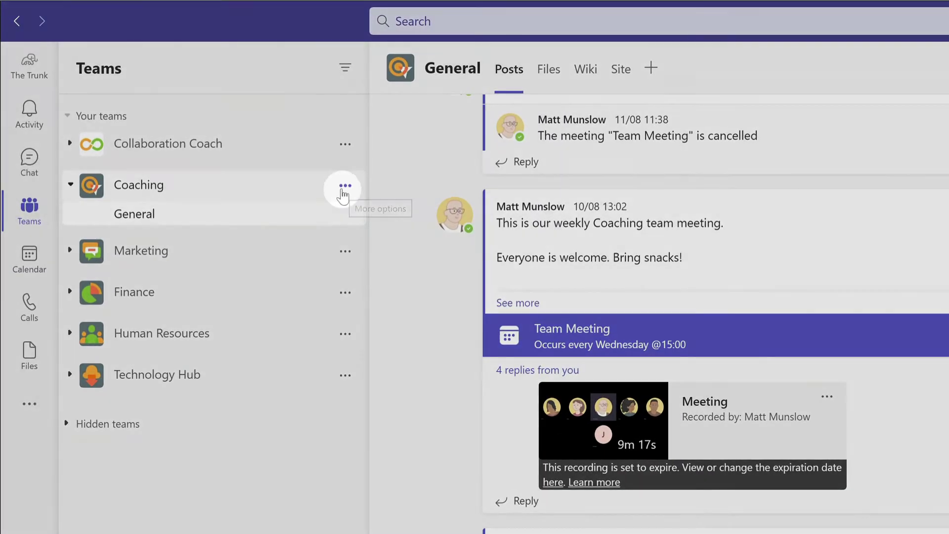
Start a new Coaching channel and name it 'Project X'
left_click(345, 187)
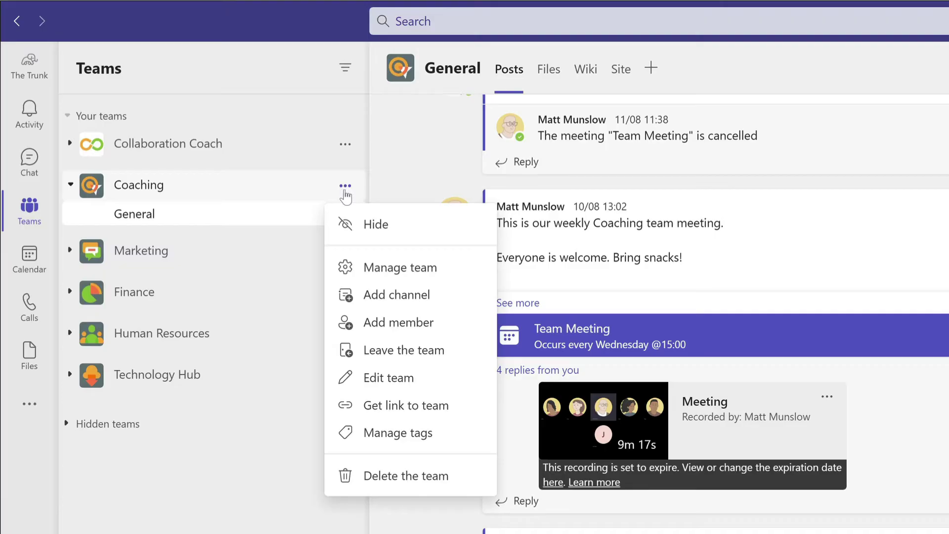
left_click(452, 293)
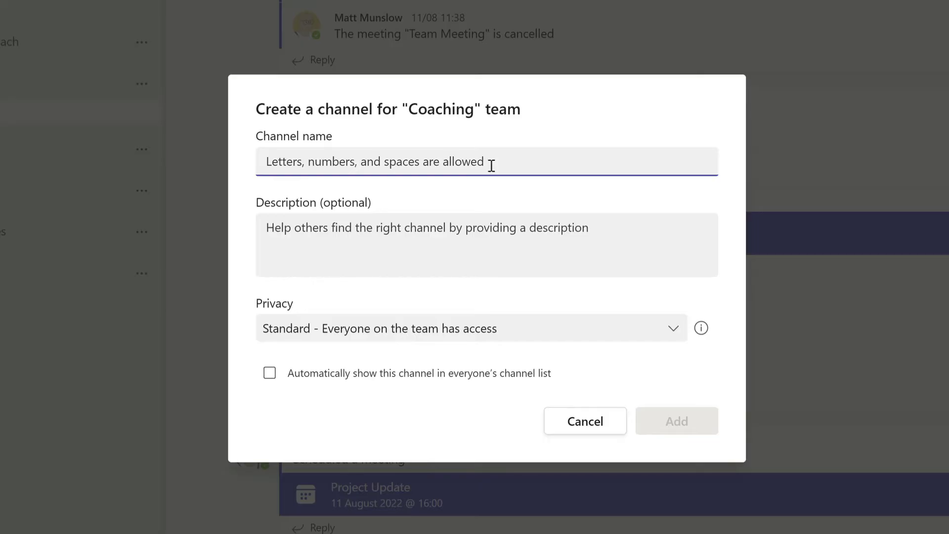
type("Project X")
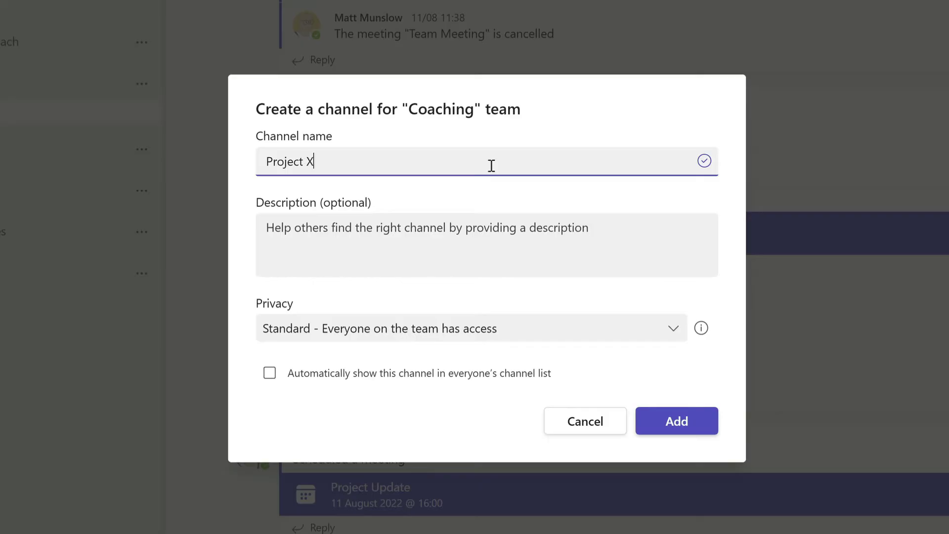
left_click(454, 228)
Paste the description, remove its stray trailing 'A', and auto-show the channel for everyone
type("This is a standard channel for the team working on Project A")
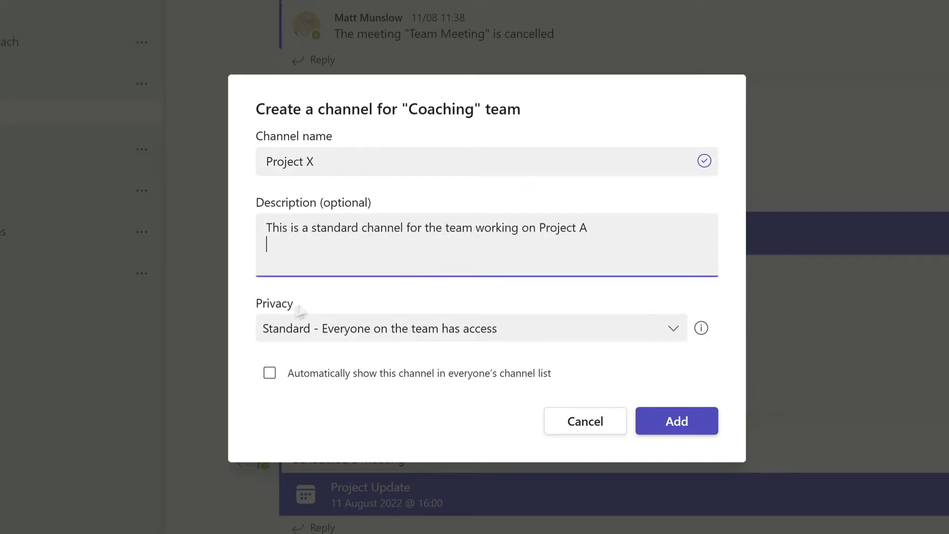
left_click(230, 307)
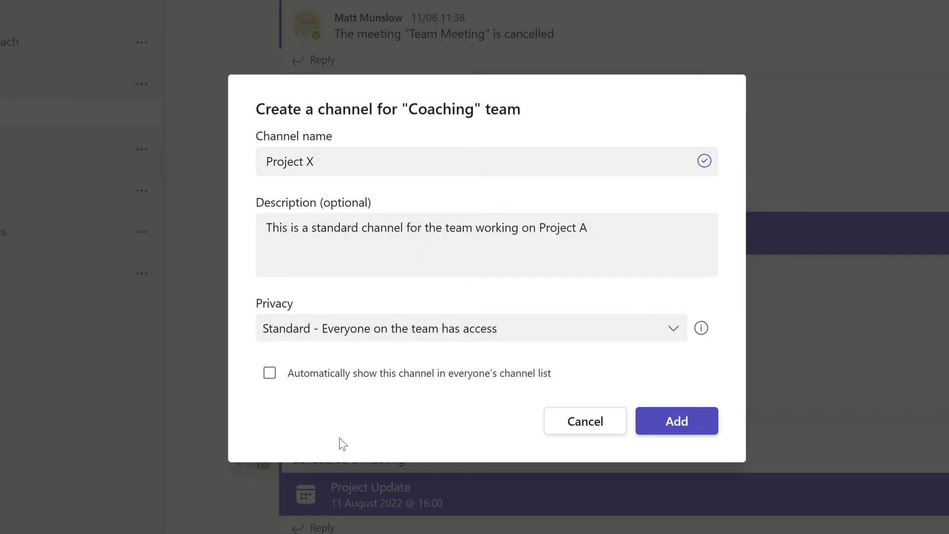
left_click(590, 219)
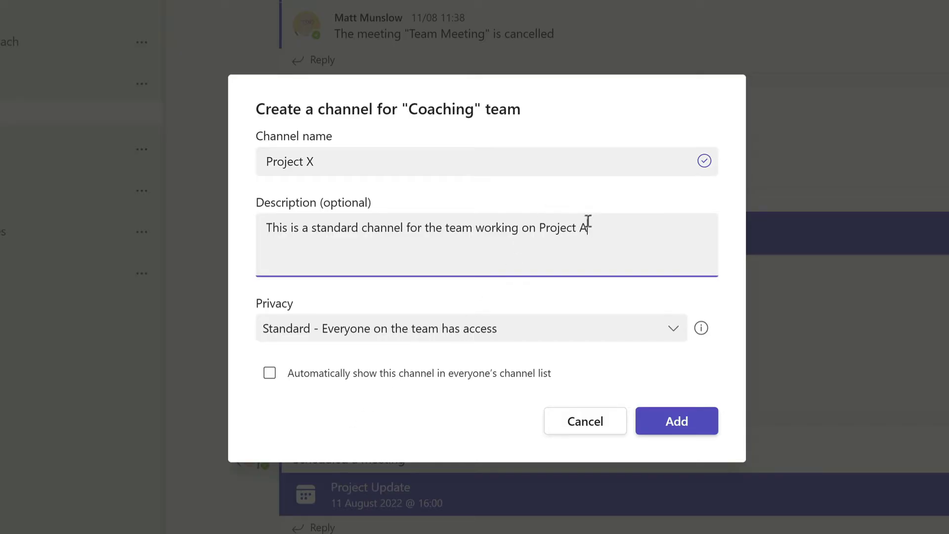
key("BackSpace")
left_click(427, 428)
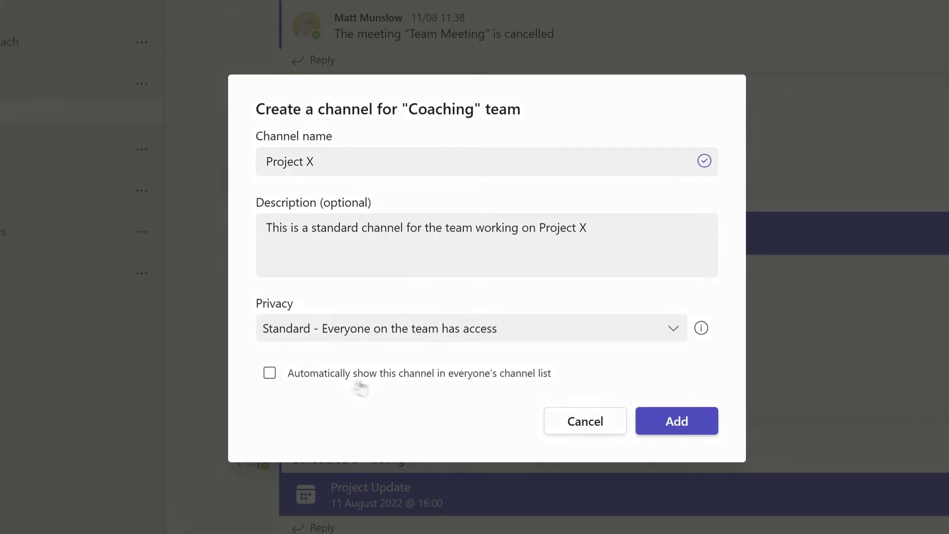
left_click(270, 373)
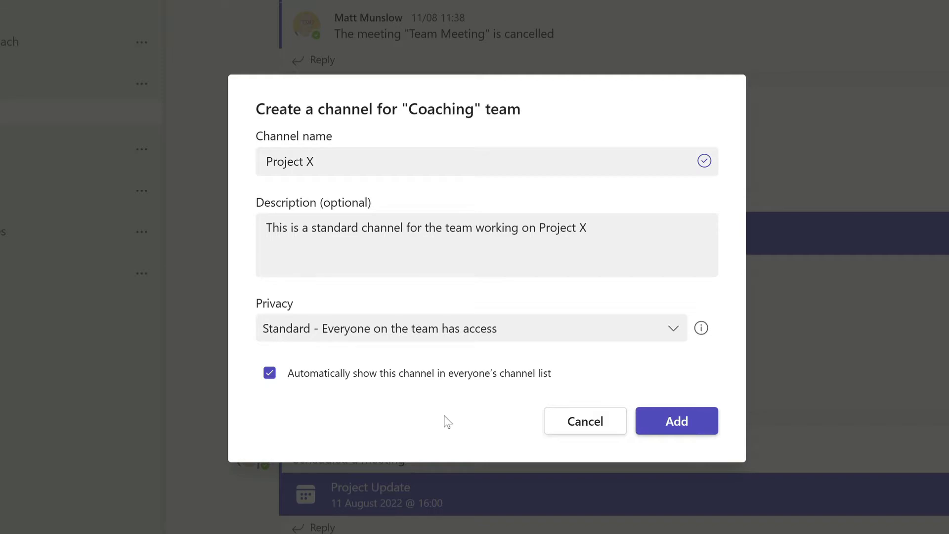
Create the Project X channel and glance at its Files tab
left_click(680, 421)
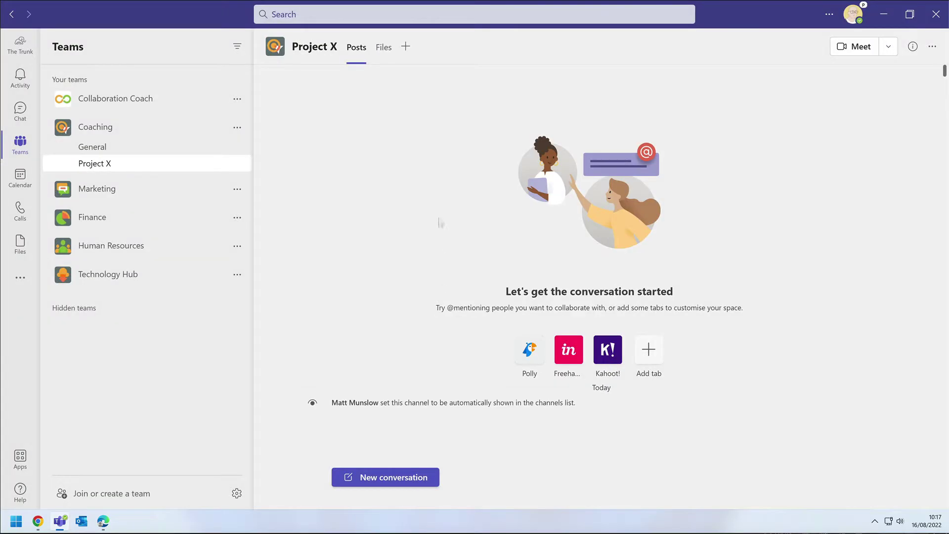
left_click(383, 48)
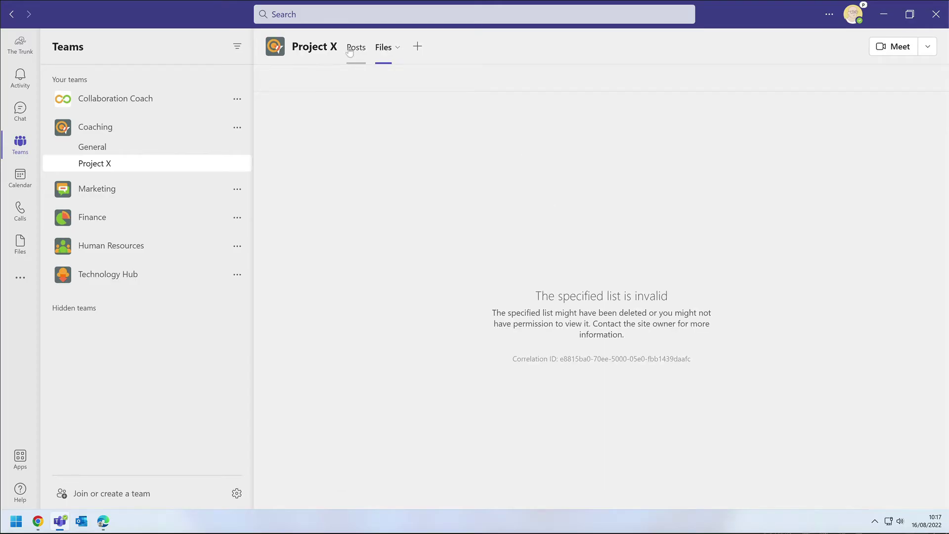
left_click(352, 48)
Post 'Hi everyone' as a new conversation in Project X
left_click(423, 473)
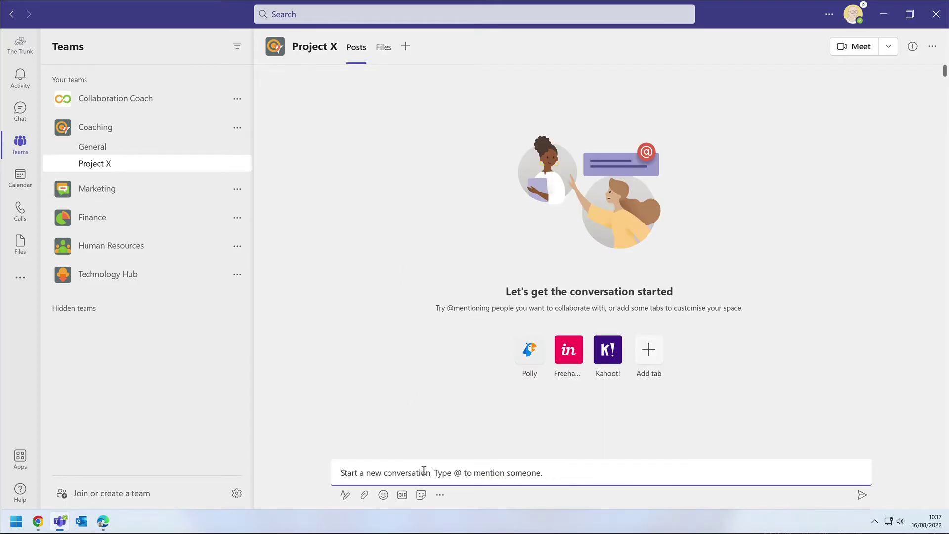
type("Hi everyone")
left_click(862, 495)
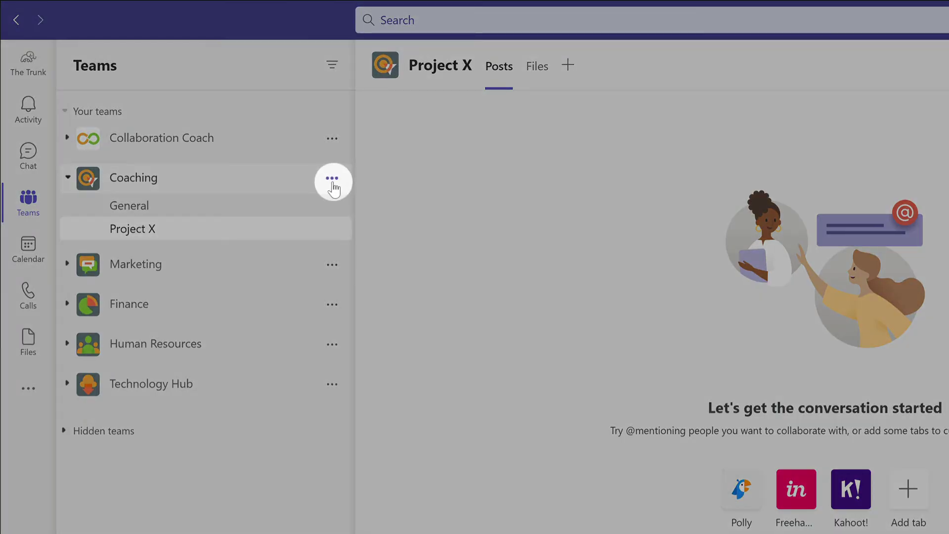
Create private Coaching channel 'Project Y', described as a private channel for the Project Y team
left_click(337, 183)
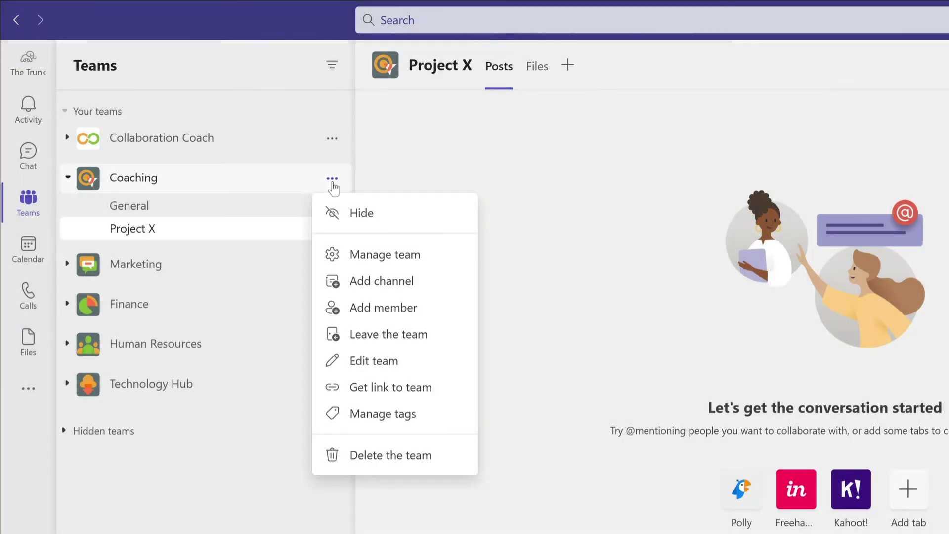
left_click(440, 286)
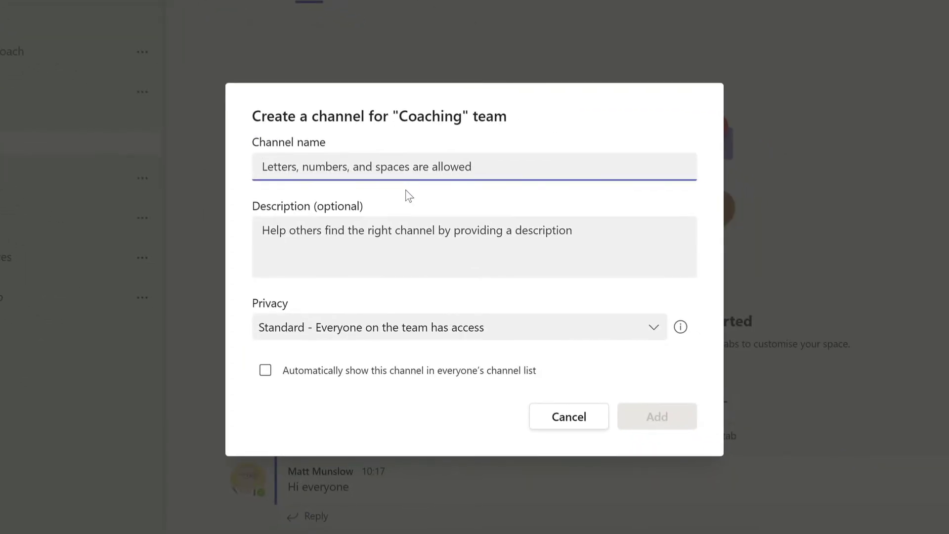
type("Project Y")
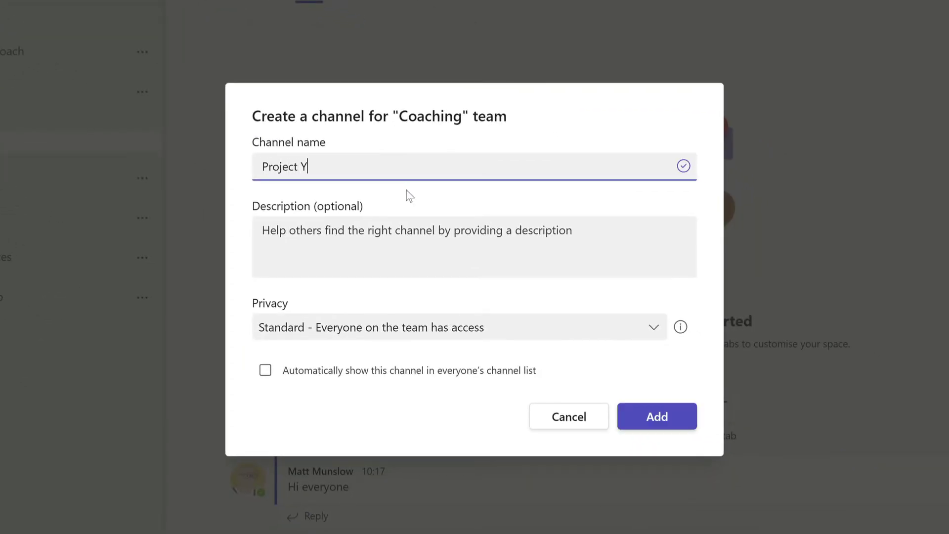
left_click(416, 230)
type("This is a private channel for the team working on Project Y")
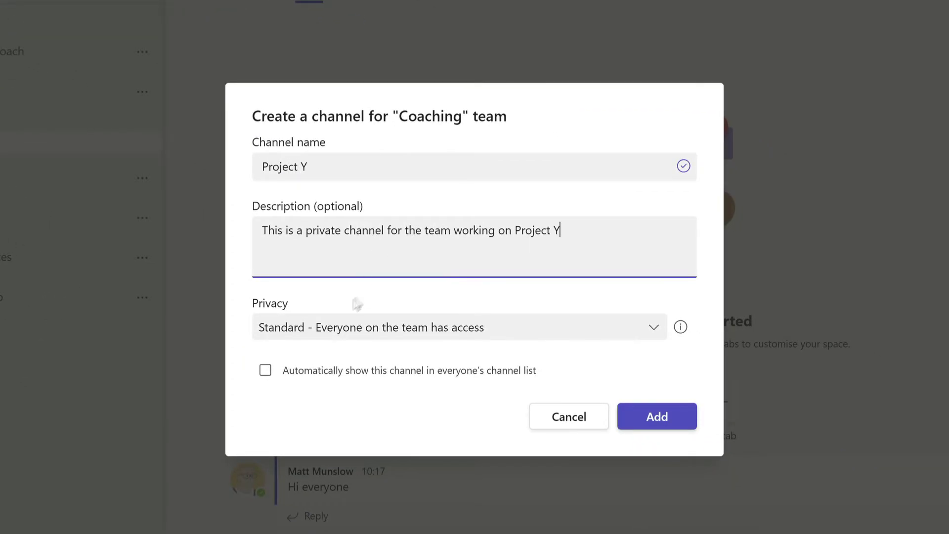
left_click(334, 331)
left_click(407, 251)
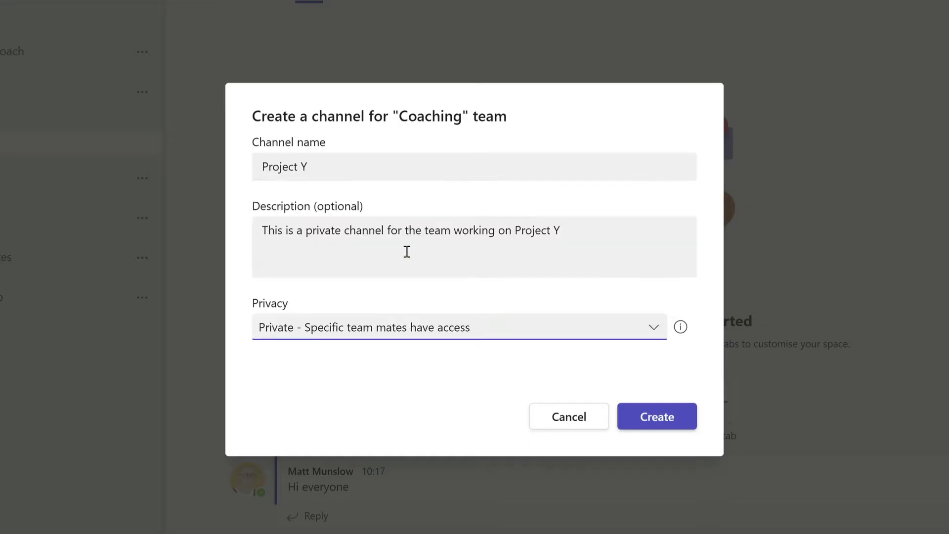
left_click(671, 417)
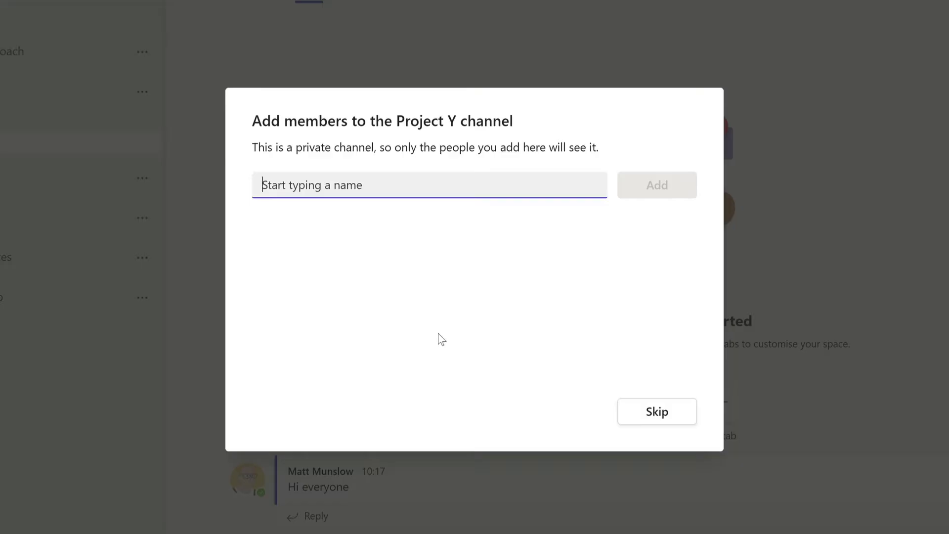
Add the manager and the director as members of Project Y
type("polly")
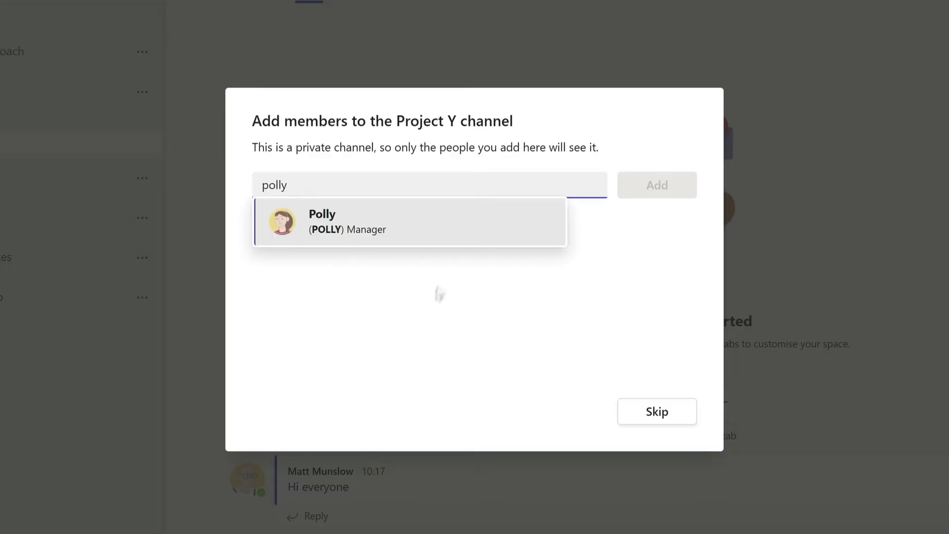
left_click(438, 231)
type("sarah")
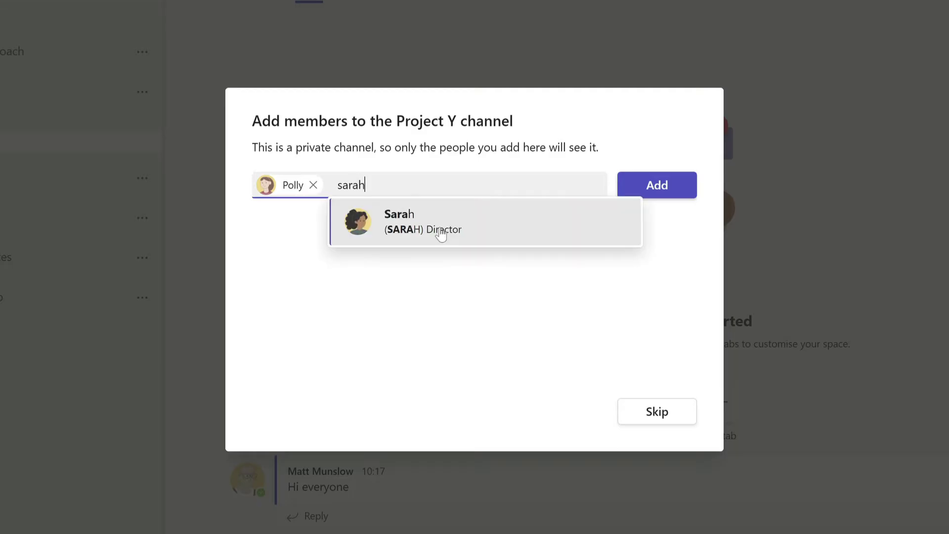
left_click(441, 234)
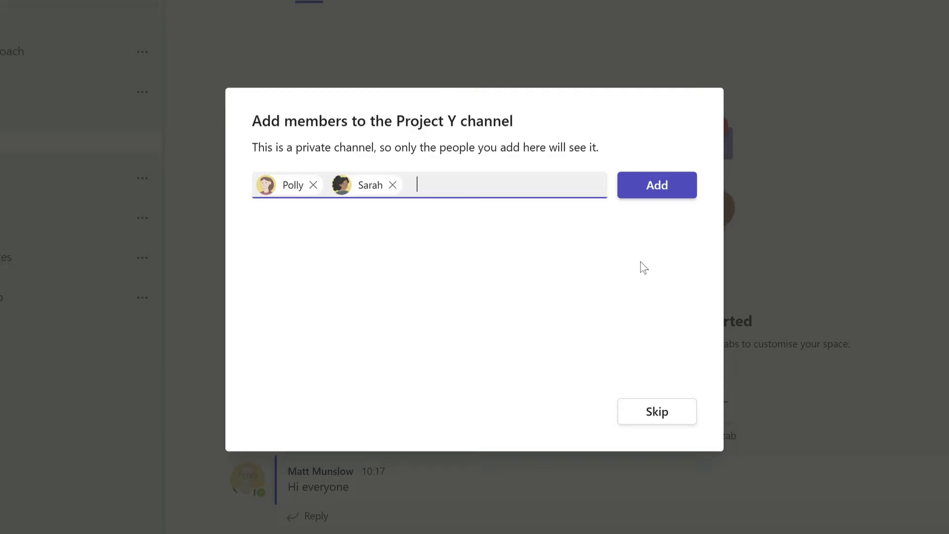
left_click(677, 188)
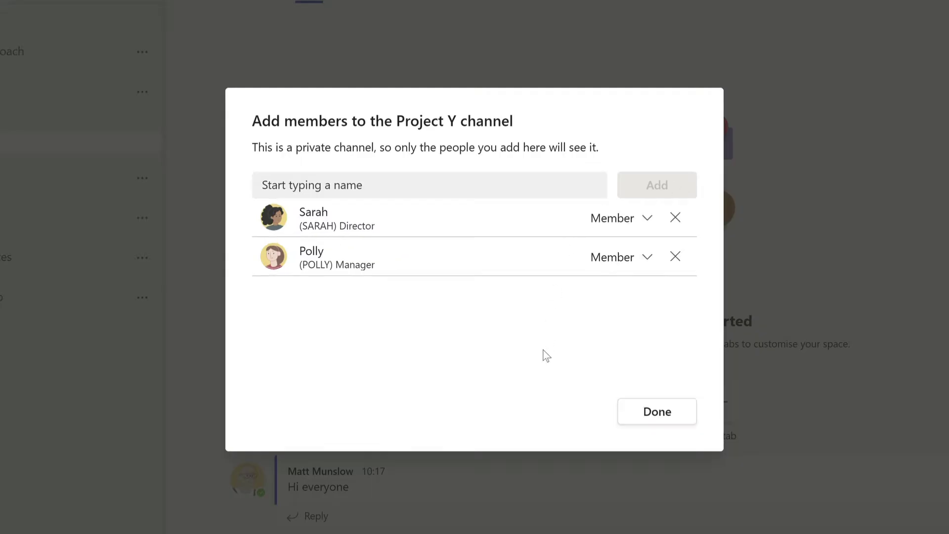
Change the director's channel role to Owner and finish adding members
left_click(633, 220)
left_click(611, 269)
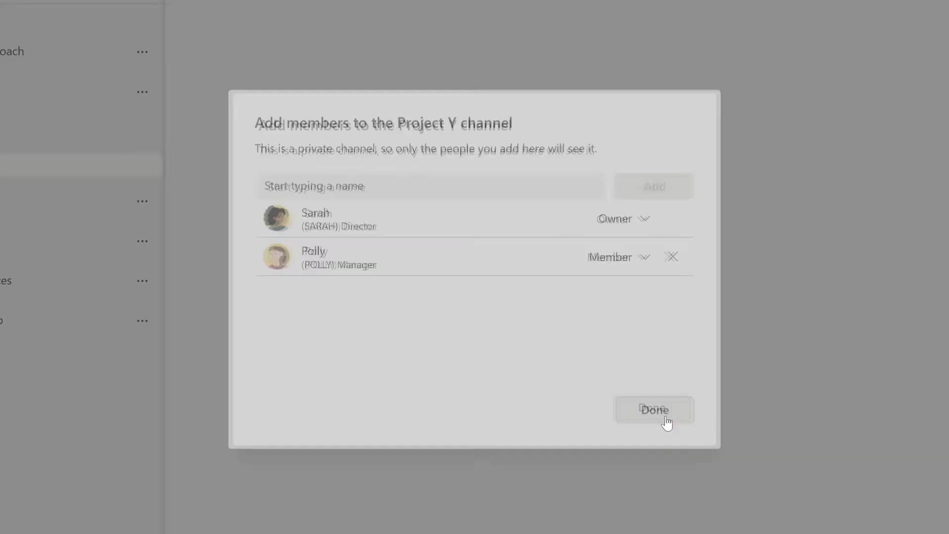
left_click(668, 422)
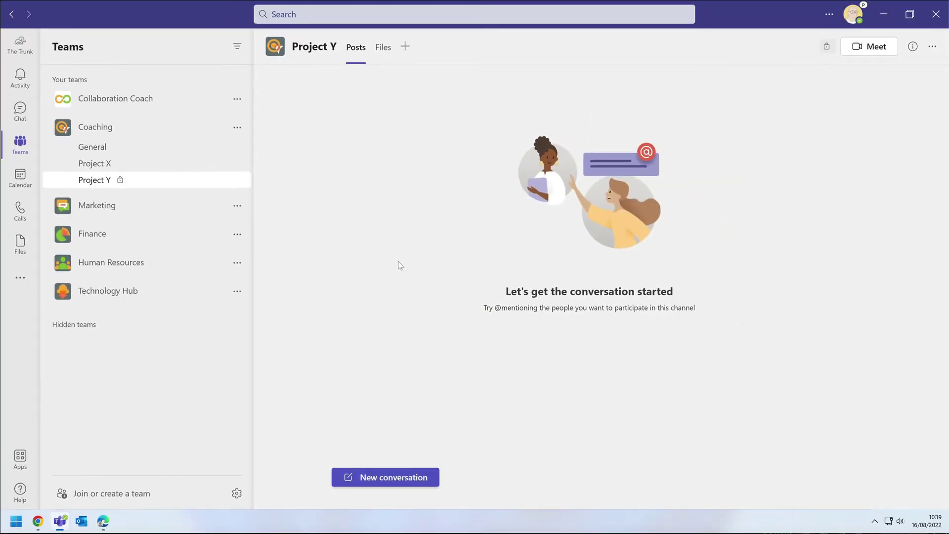
left_click(365, 51)
left_click(389, 477)
type("Hi @polly")
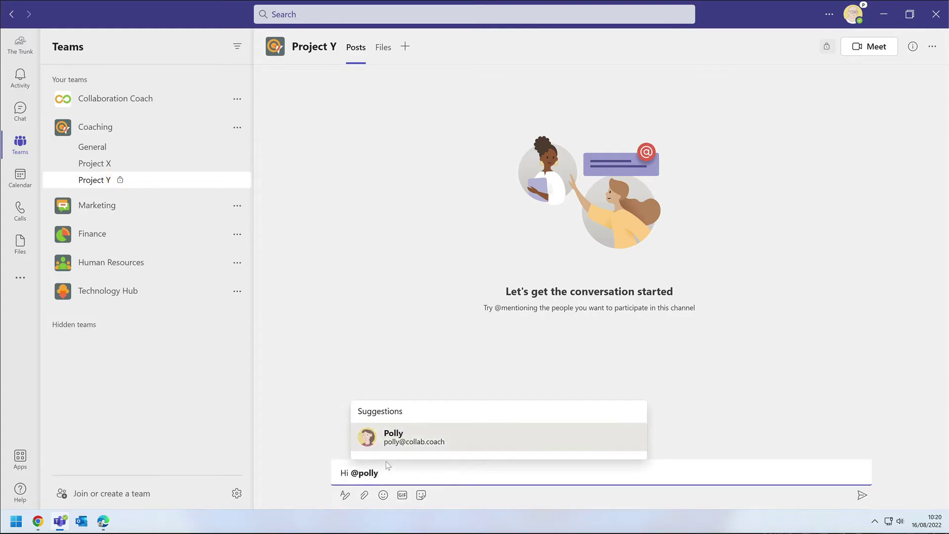
left_click(410, 437)
type("and @sar")
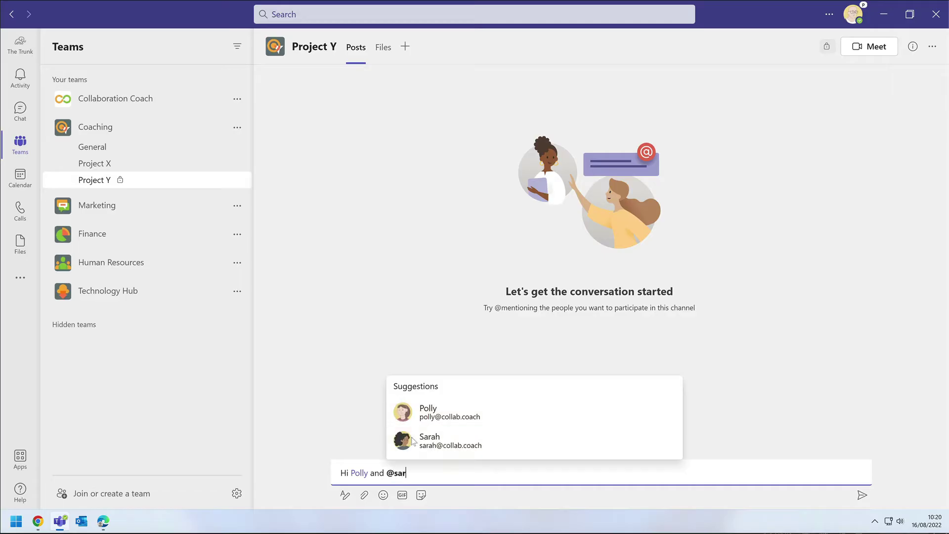
left_click(447, 445)
left_click(862, 495)
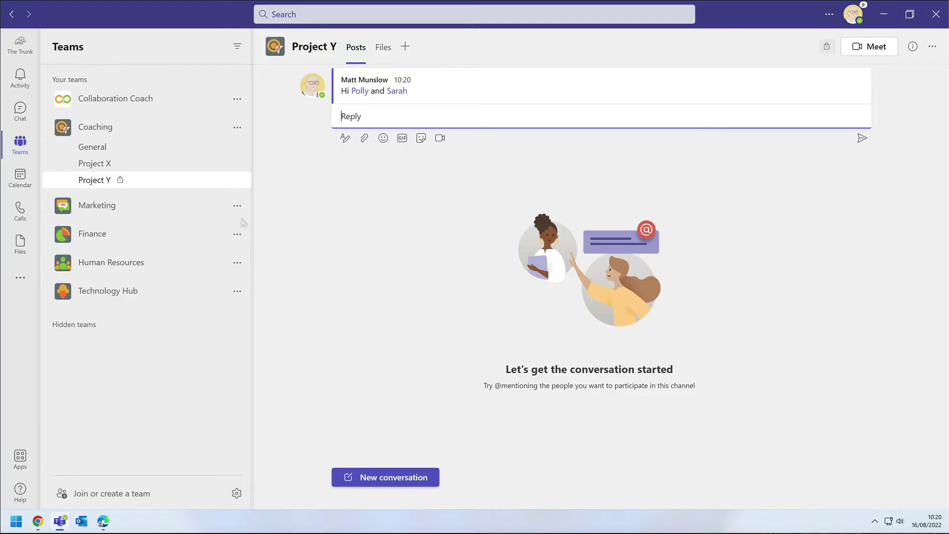
Through Manage channel, add the producer to Project Y as a member, then close the dialog
right_click(199, 181)
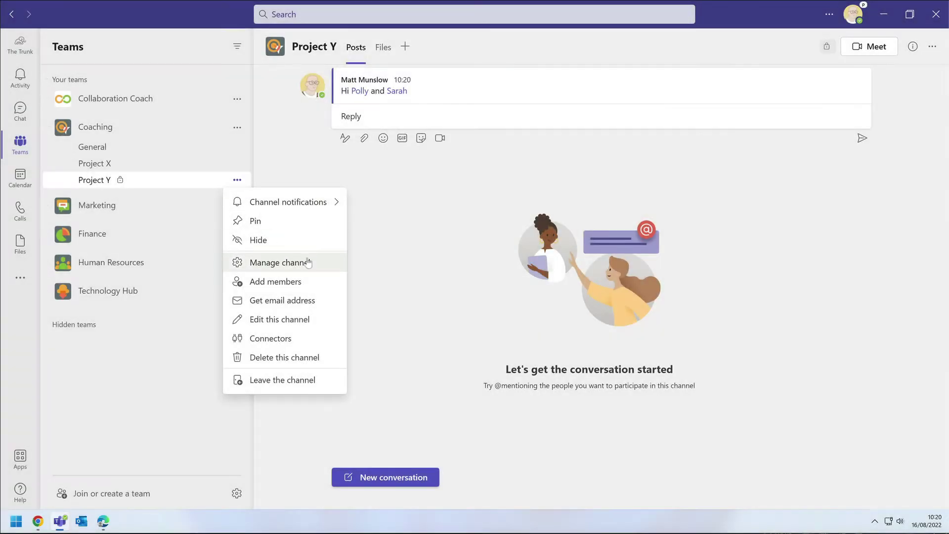
left_click(316, 267)
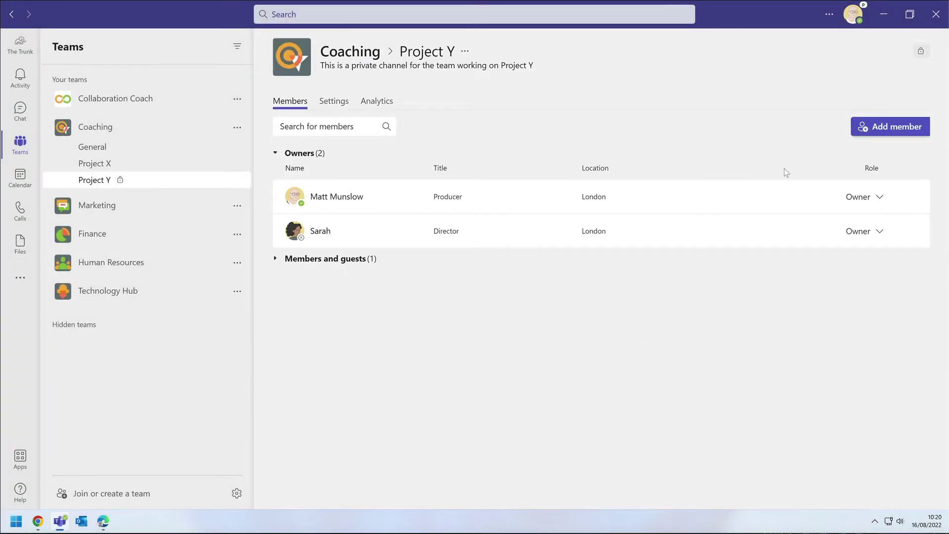
left_click(891, 126)
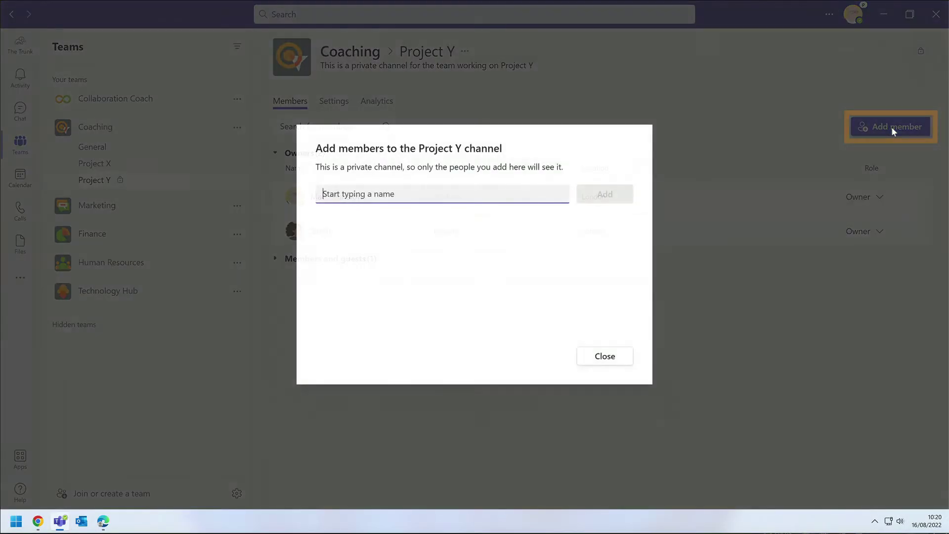
type("amrit")
key("Return")
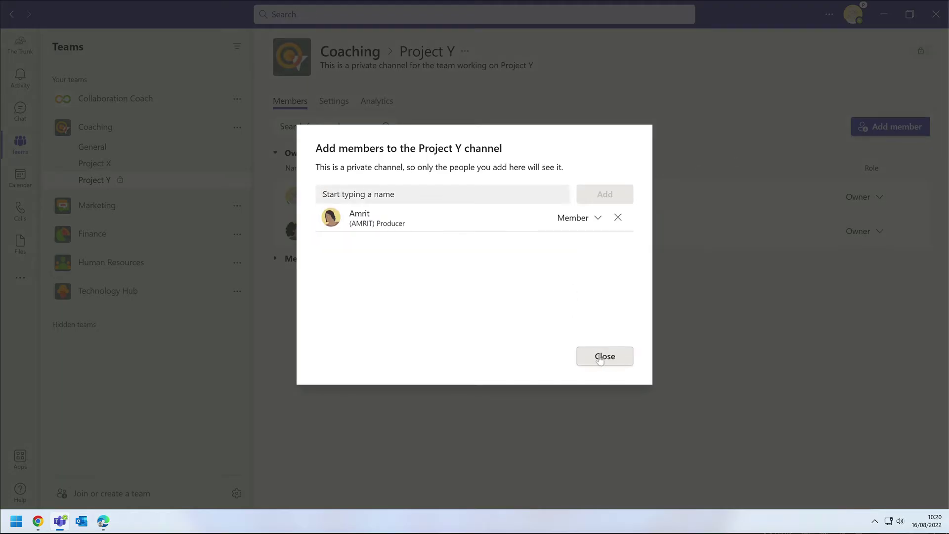
left_click(599, 356)
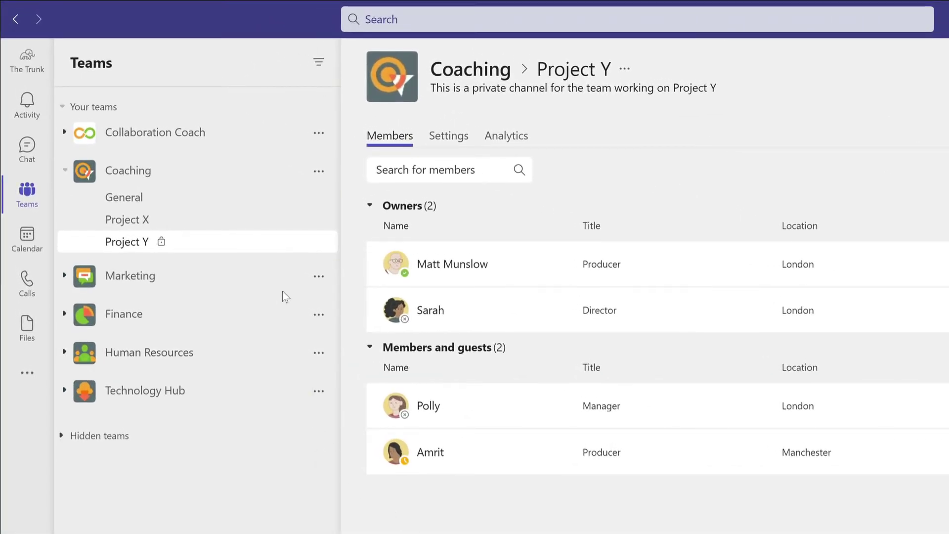
Start a new Coaching channel named 'Project Z' and paste in its description
left_click(319, 177)
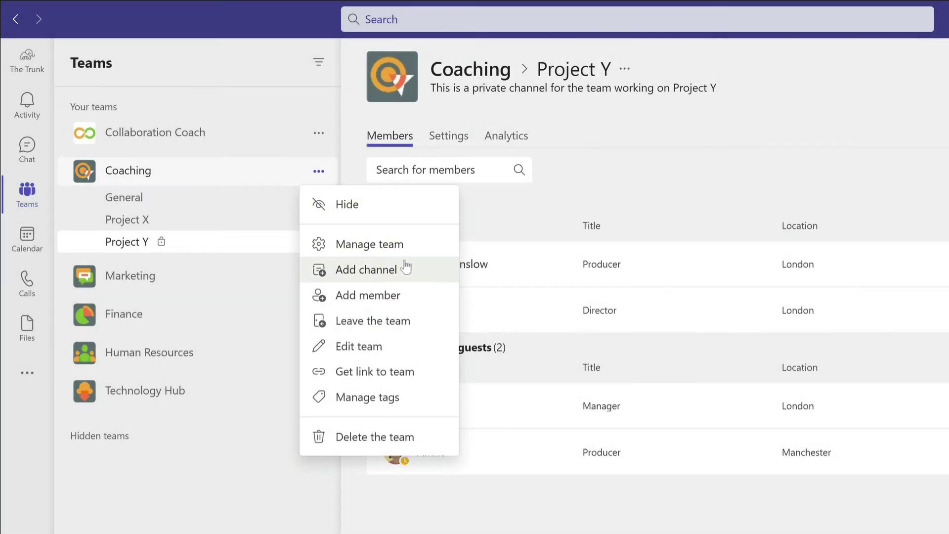
left_click(406, 269)
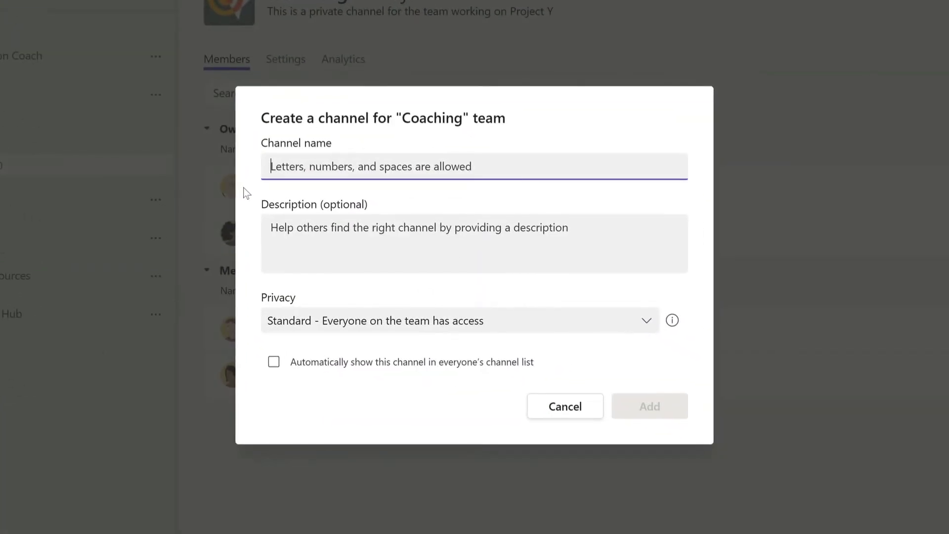
type("Proje")
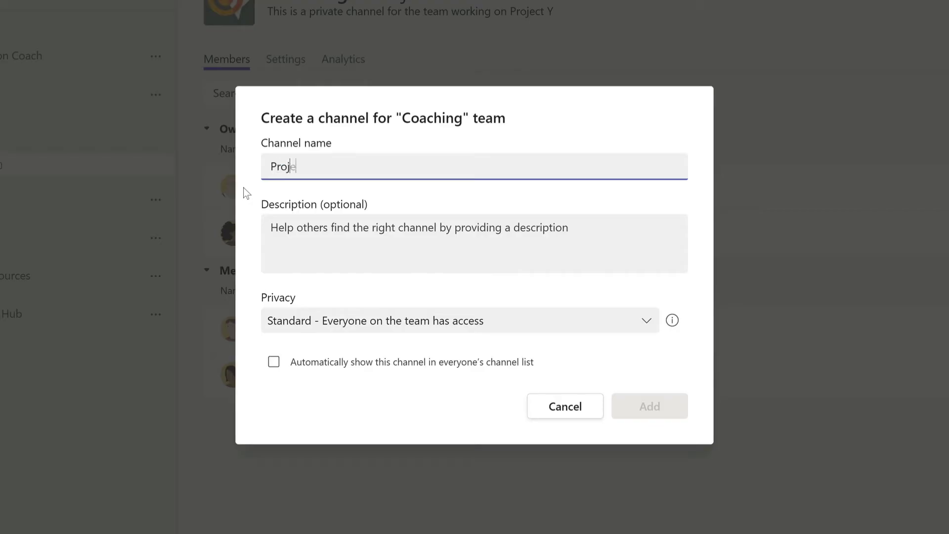
type("ct Z")
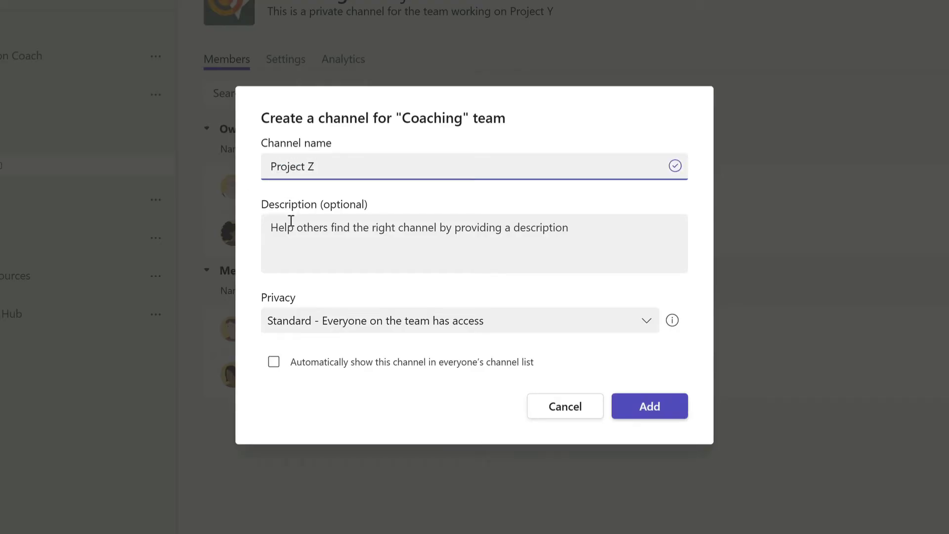
left_click(291, 221)
type("This is a shared channel for the team working on Project Z")
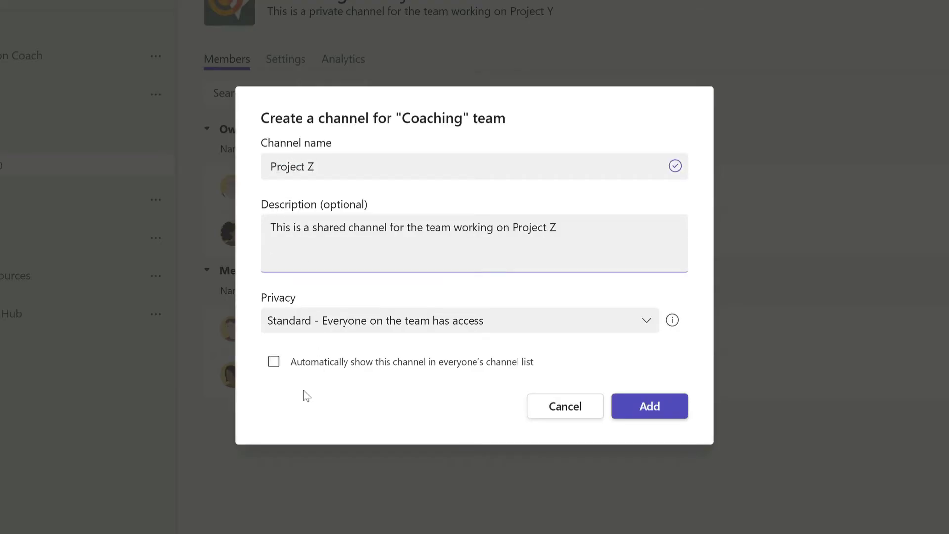
Set Project Z's privacy to Shared, untick sharing with everyone on the team, and create it
left_click(311, 323)
left_click(319, 279)
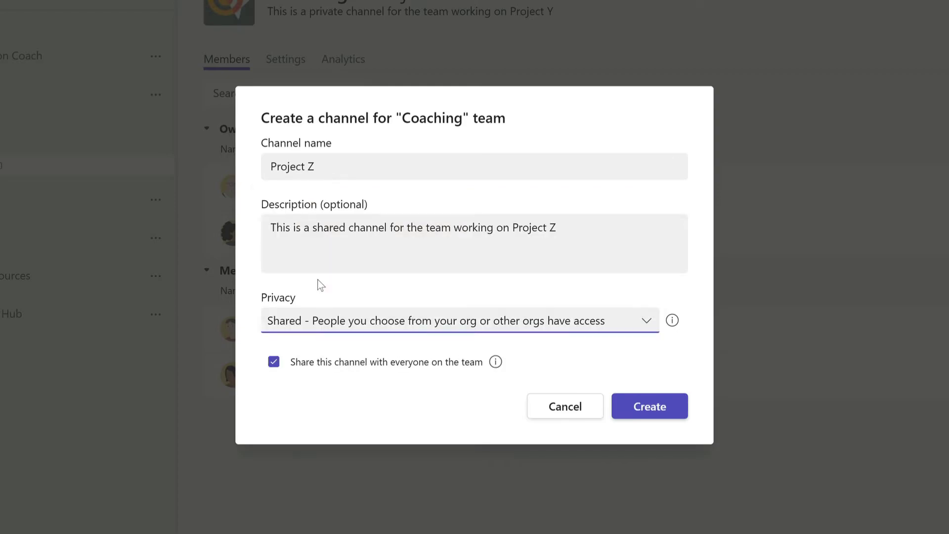
left_click(330, 410)
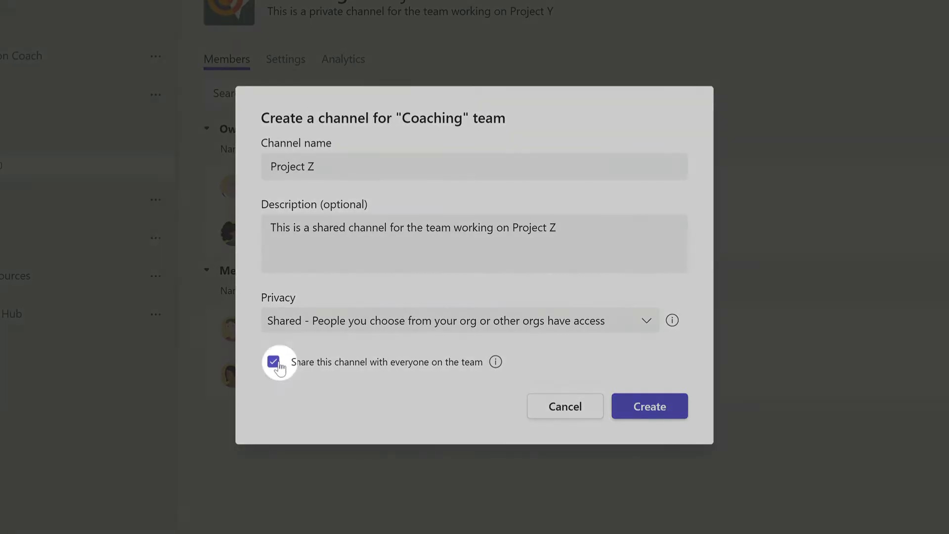
left_click(274, 362)
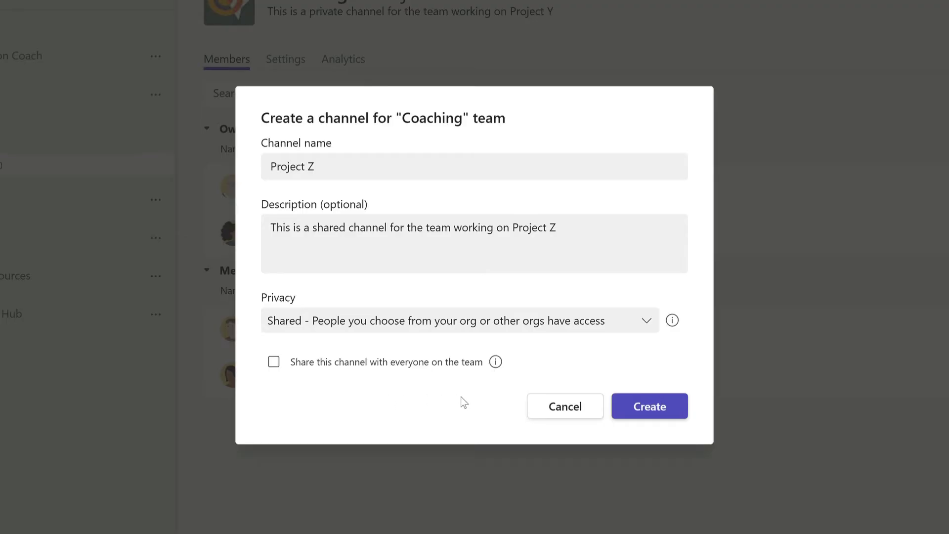
left_click(652, 410)
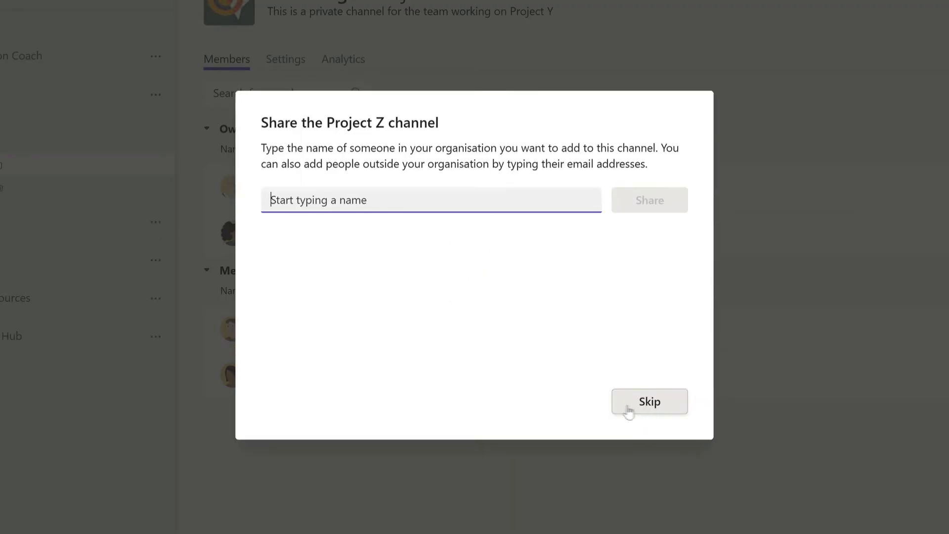
Share Project Z with the colleague, change their role from Member to Owner, and finish
type("mark")
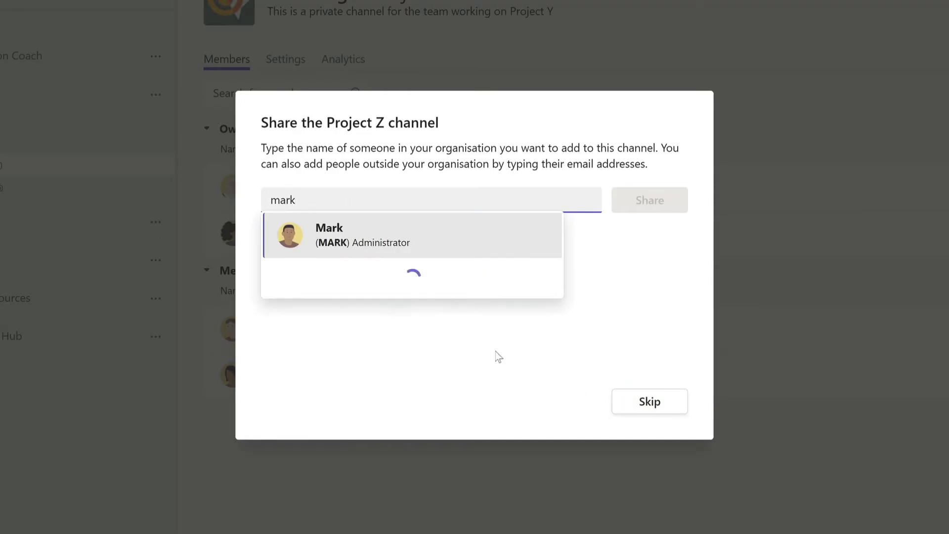
left_click(433, 247)
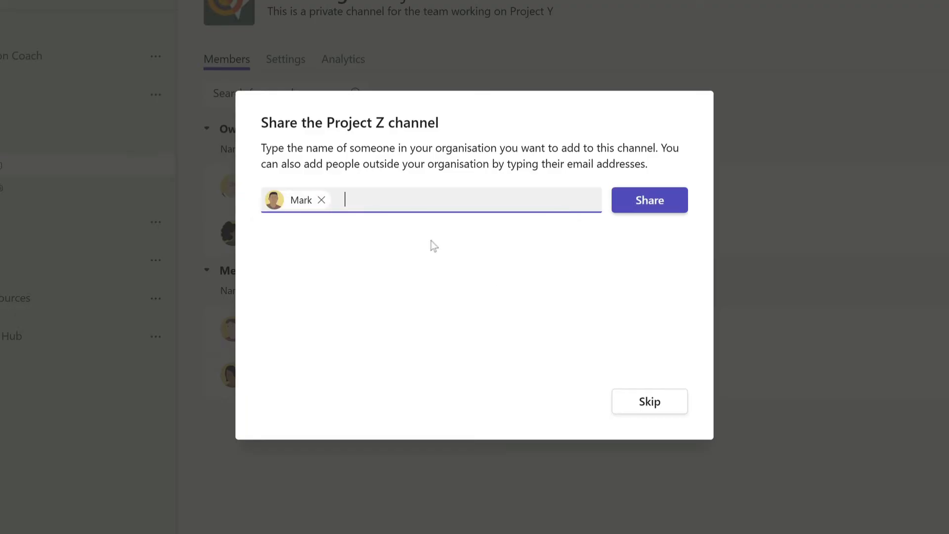
left_click(633, 205)
left_click(599, 235)
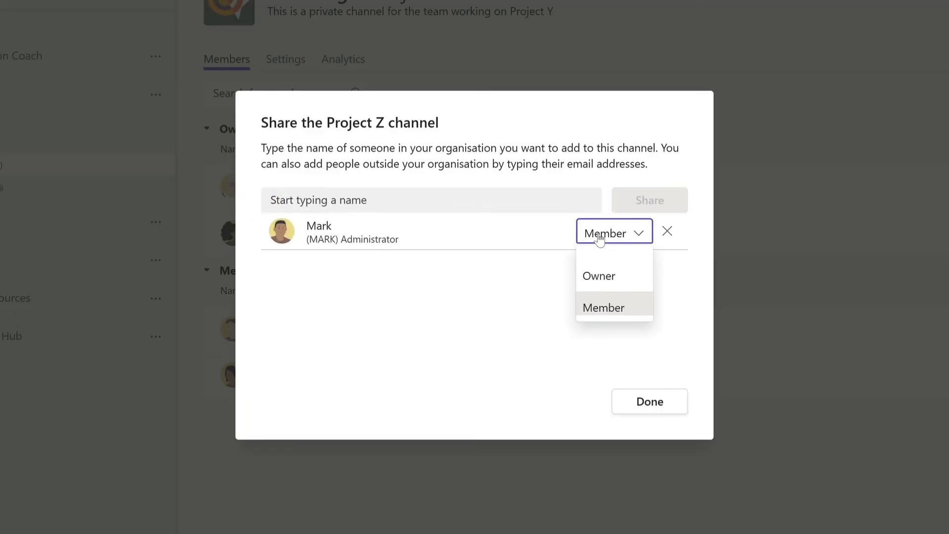
left_click(595, 274)
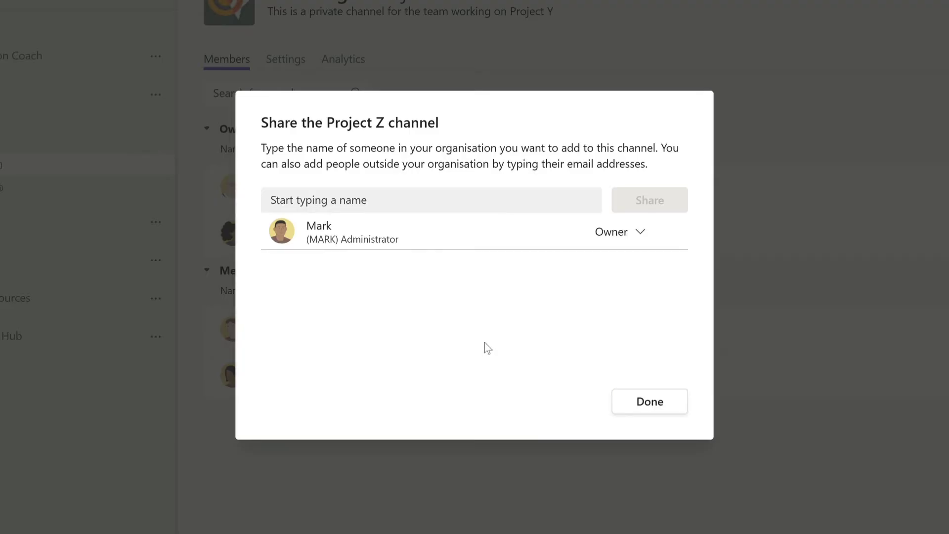
left_click(645, 411)
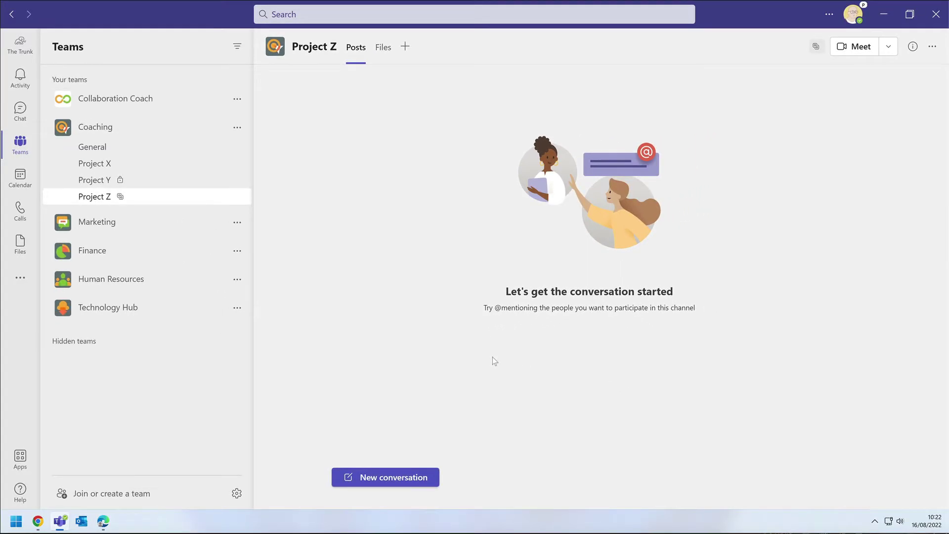
Check Project Z's Files, then post a 'Hi' greeting to the colleague by name in Posts
left_click(382, 48)
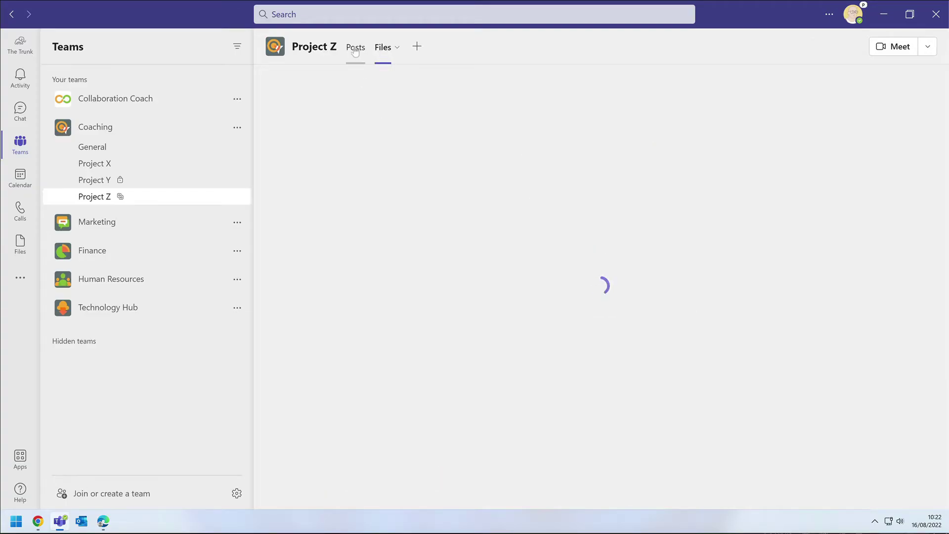
left_click(355, 48)
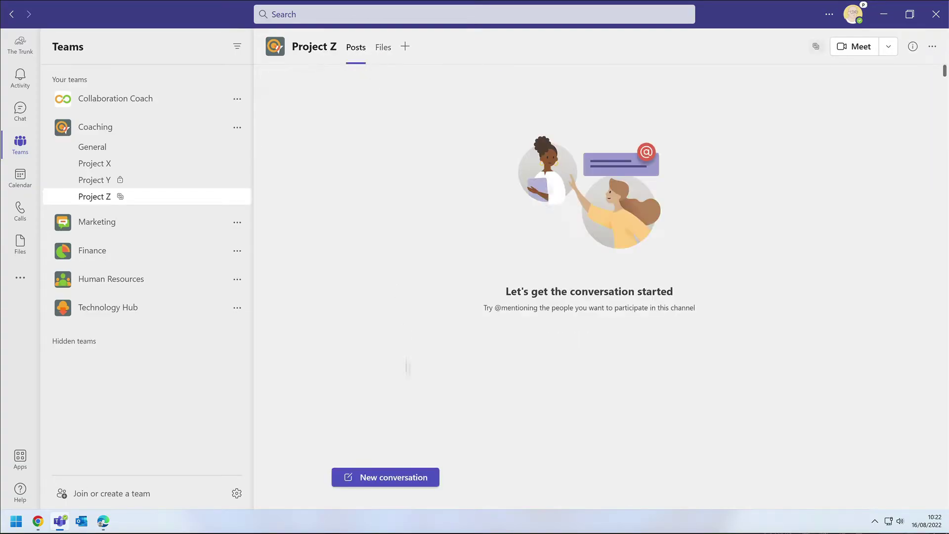
left_click(388, 478)
type("Hi Mark")
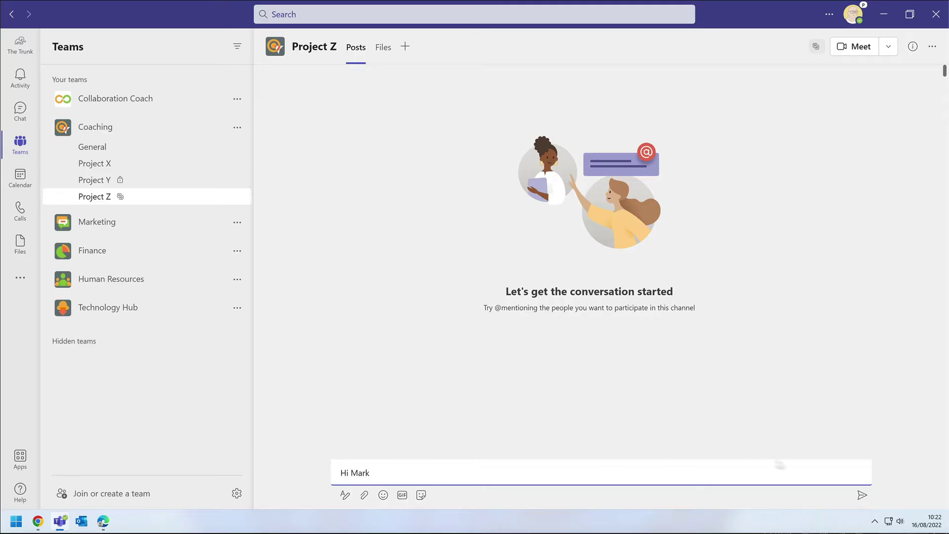
left_click(861, 496)
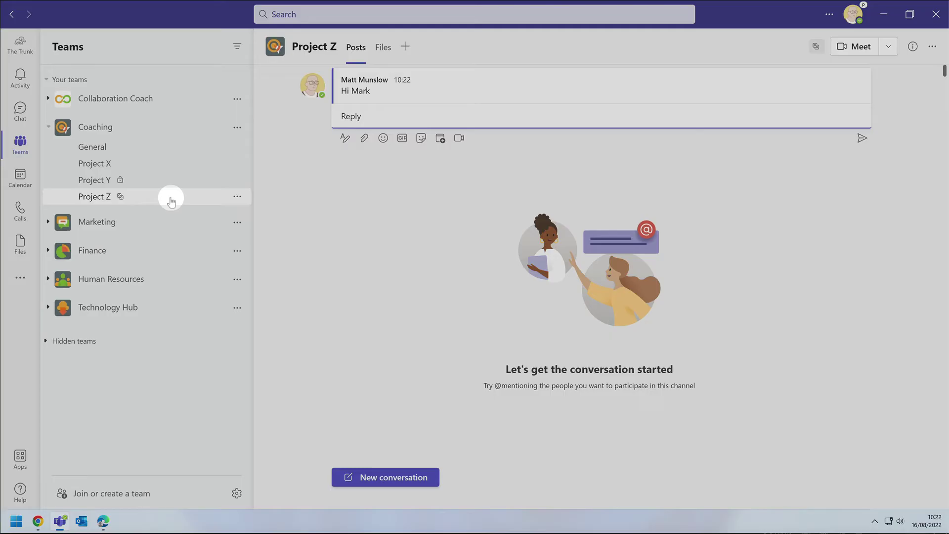
From Project Z's Manage channel page, choose 'Share with people' in the sharing dropdown
right_click(171, 200)
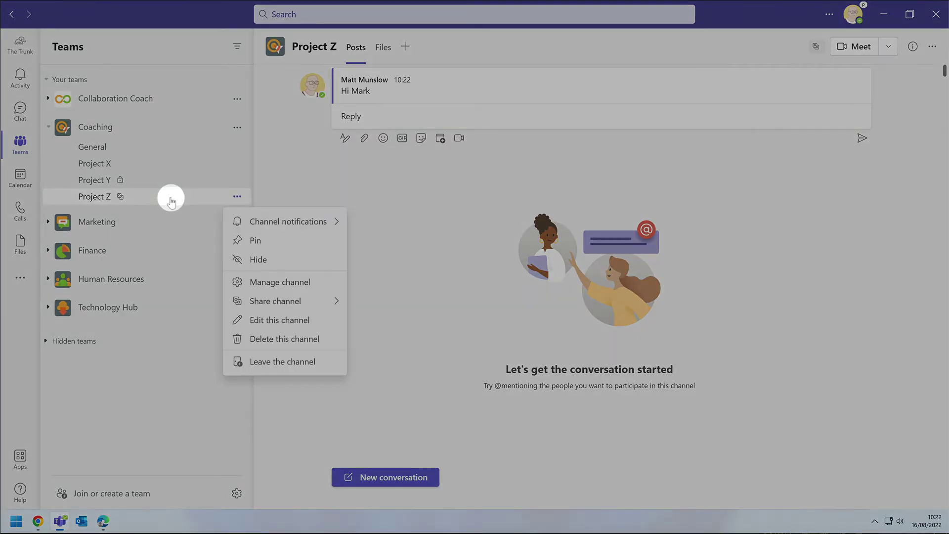
left_click(305, 282)
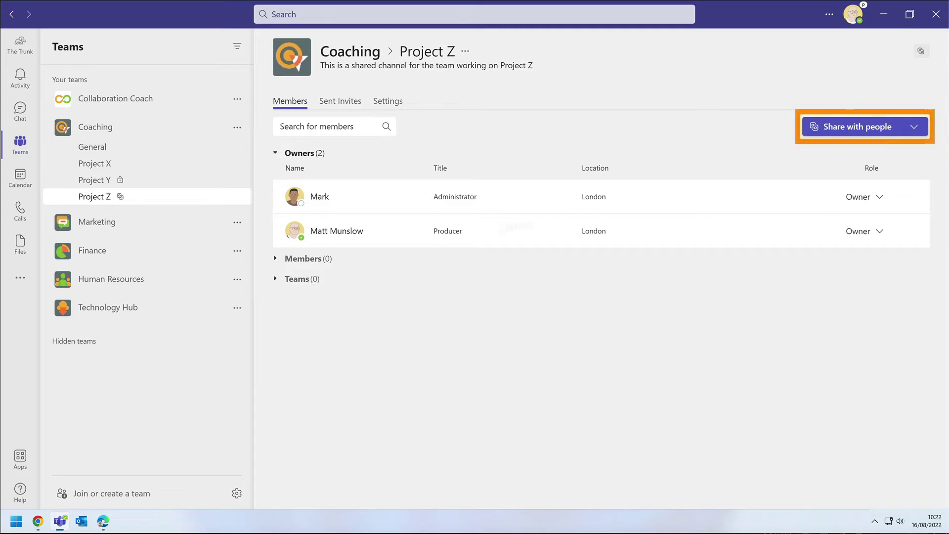
left_click(915, 129)
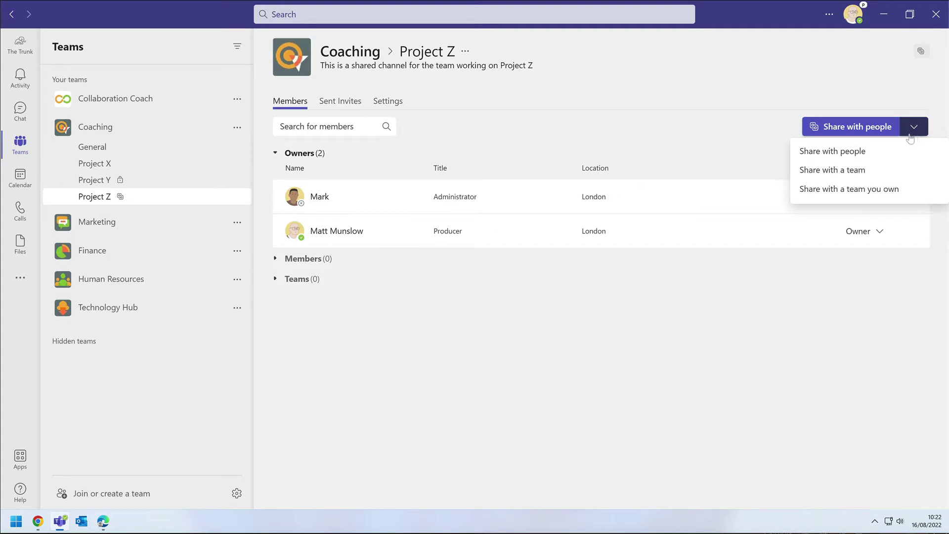
left_click(830, 152)
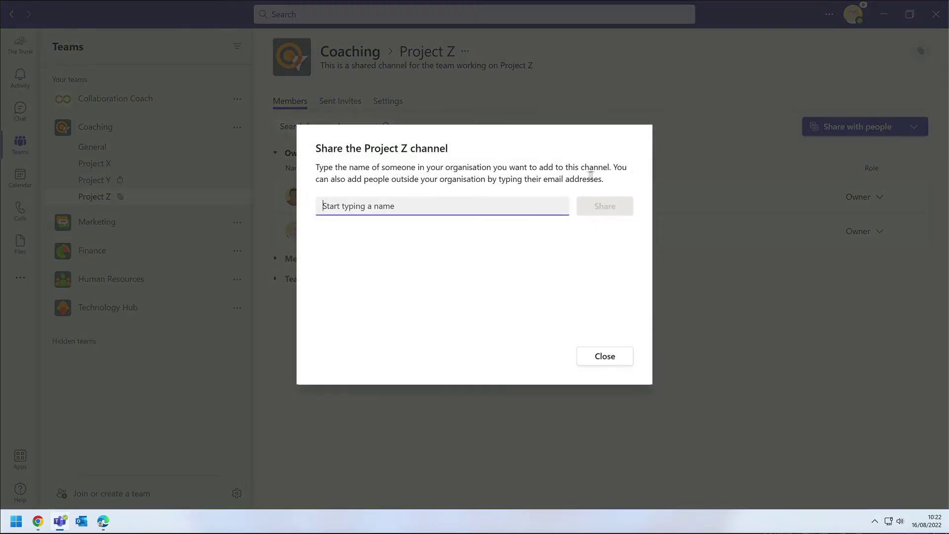
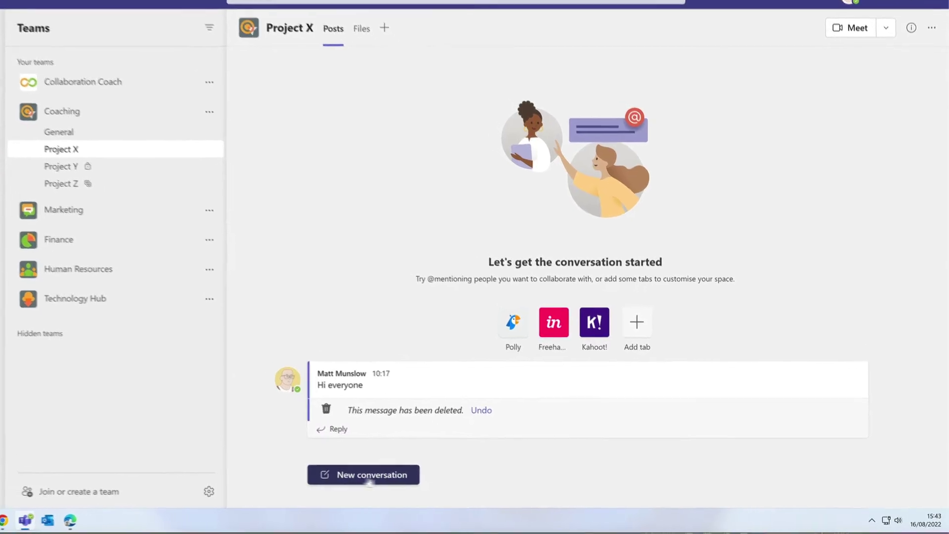
Start a new Project X conversation with Project Overview.pptx from Downloads attached
left_click(370, 479)
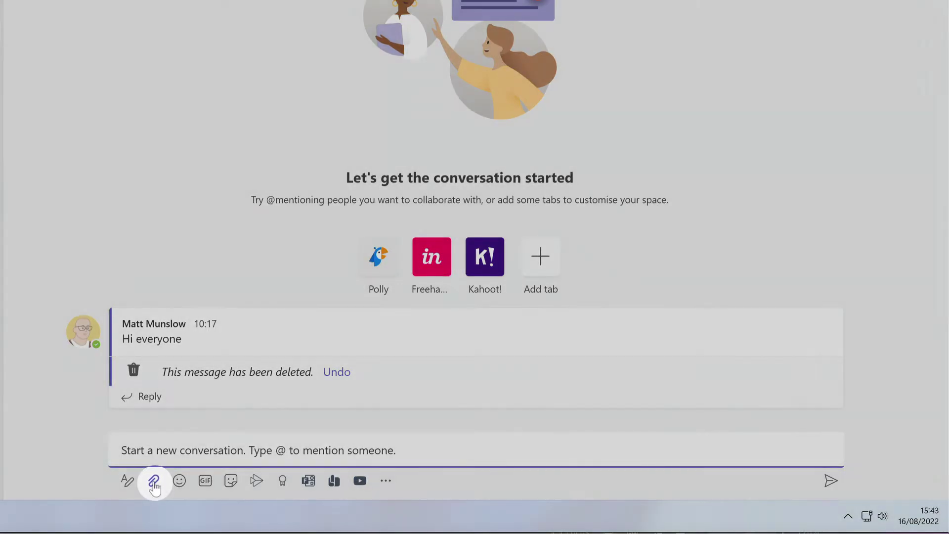
left_click(154, 481)
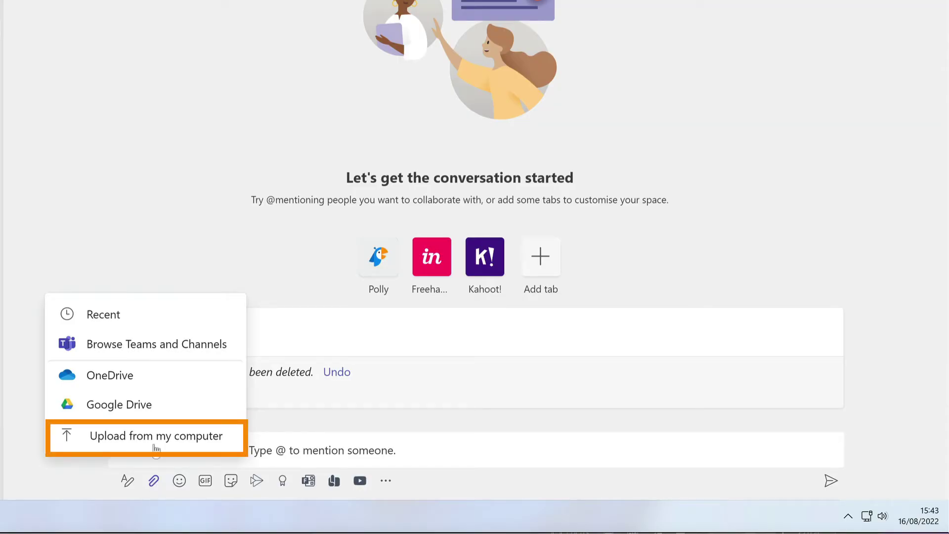
left_click(211, 442)
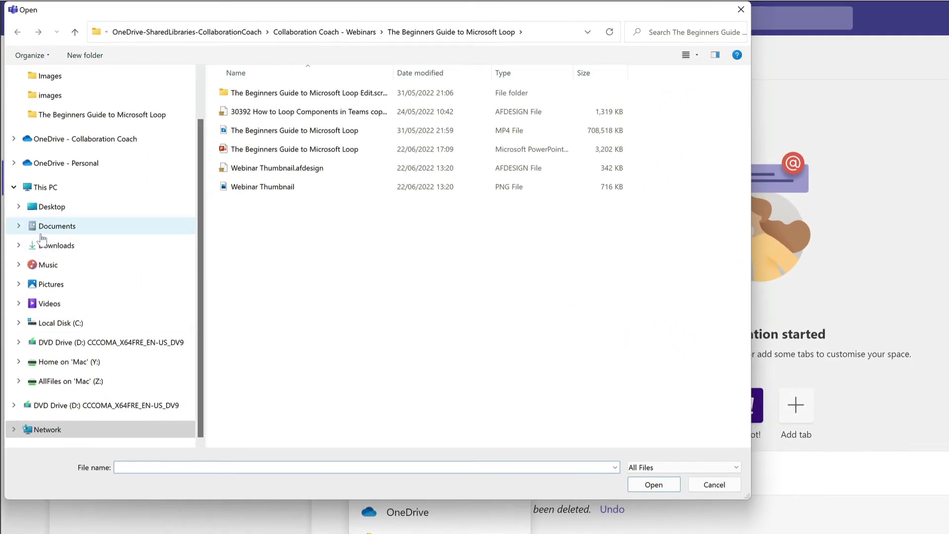
left_click(50, 246)
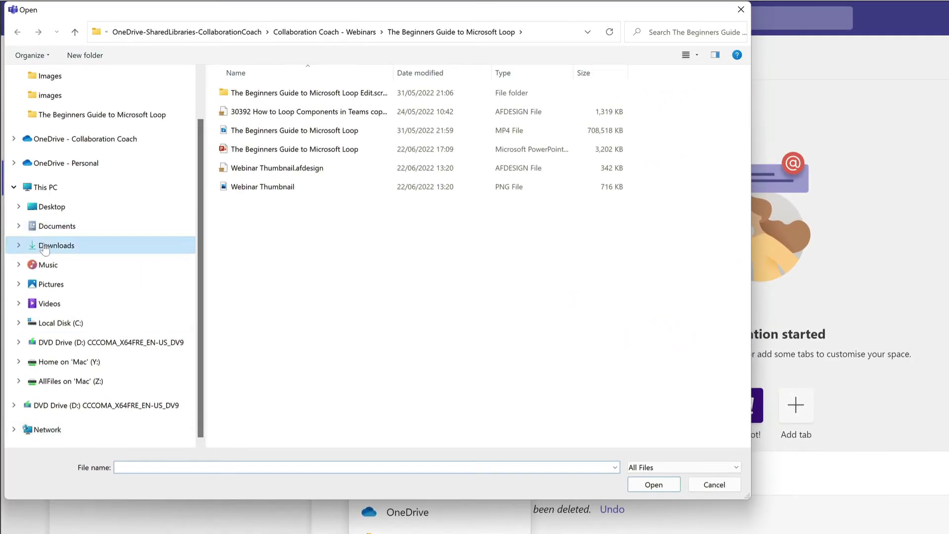
left_click(324, 112)
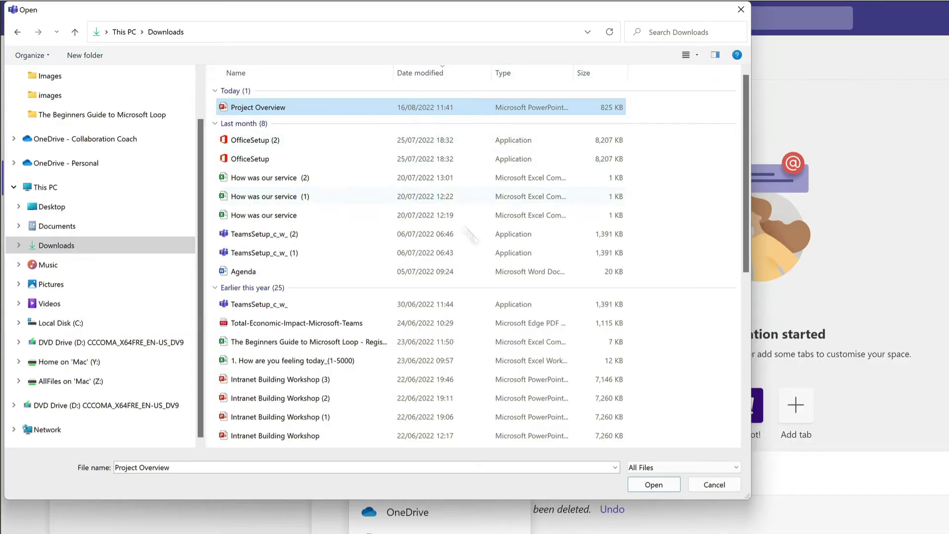
left_click(649, 482)
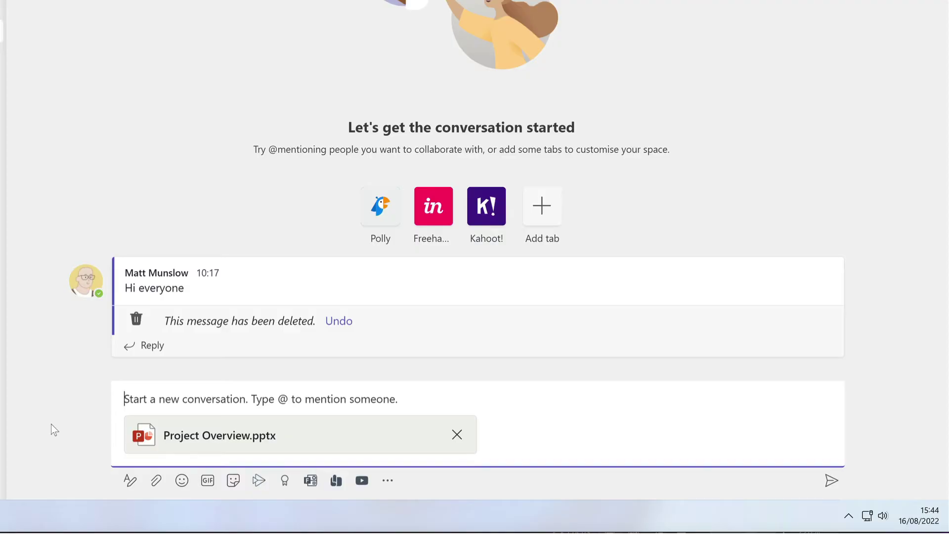
type("This is the Project X overview deck.  Can you please review and feedback? Thanks")
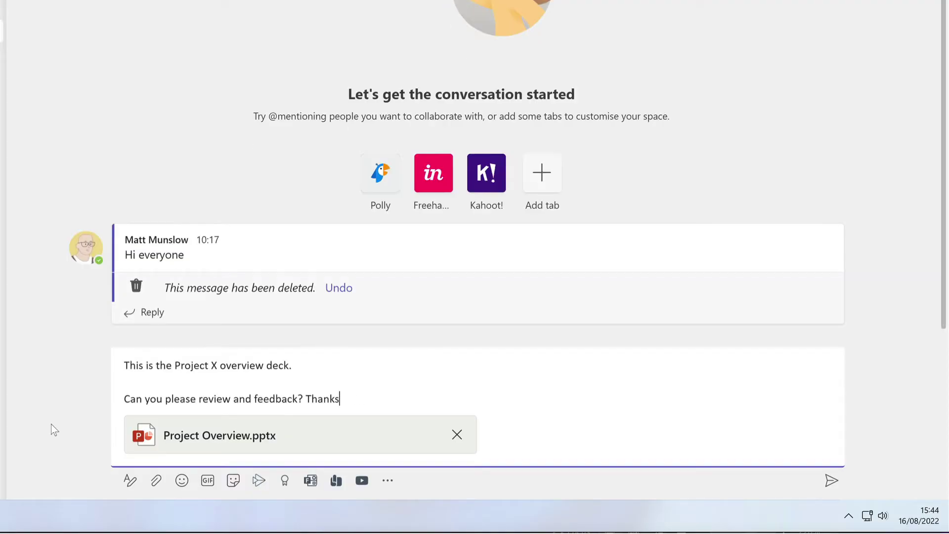
left_click(122, 399)
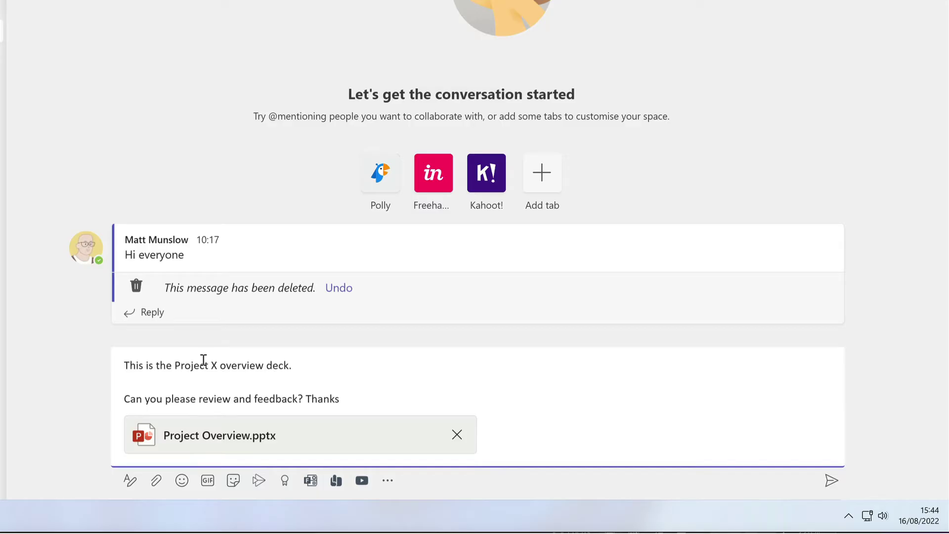
type("@amri")
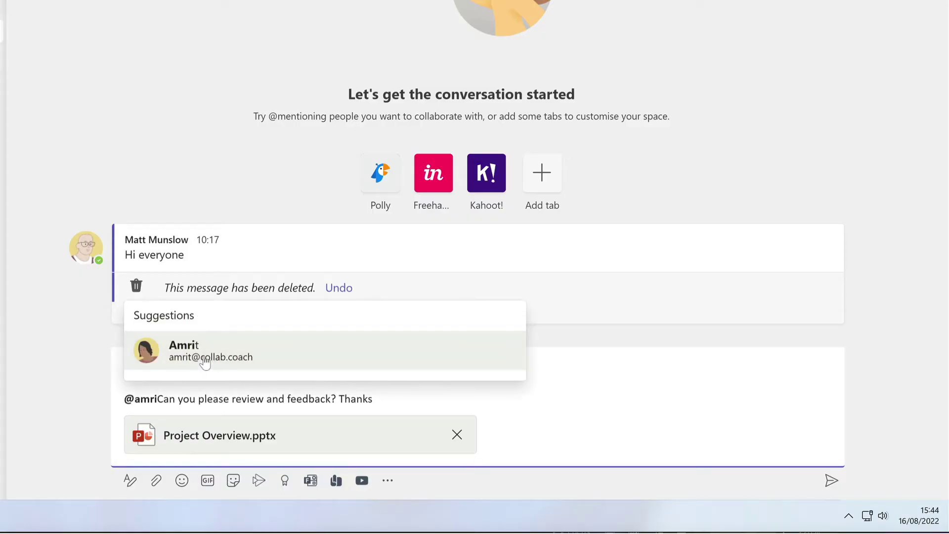
left_click(204, 366)
left_click(544, 400)
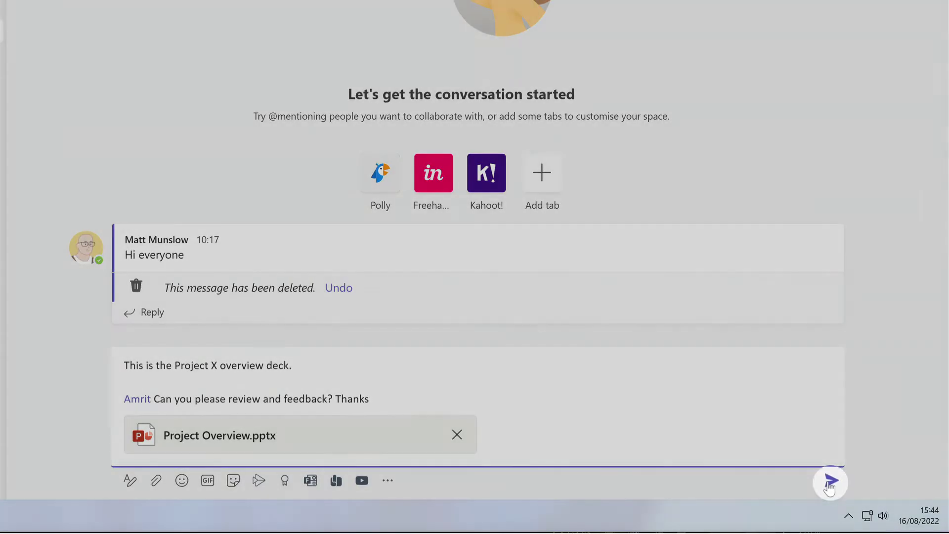
left_click(831, 480)
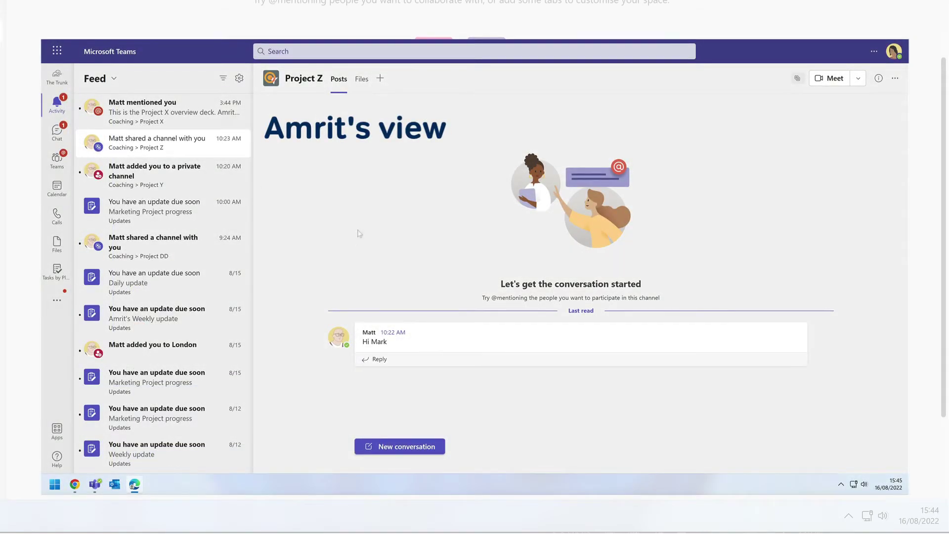
Open the 'mentioned you' Activity item, like the Project X overview post, then return
left_click(158, 118)
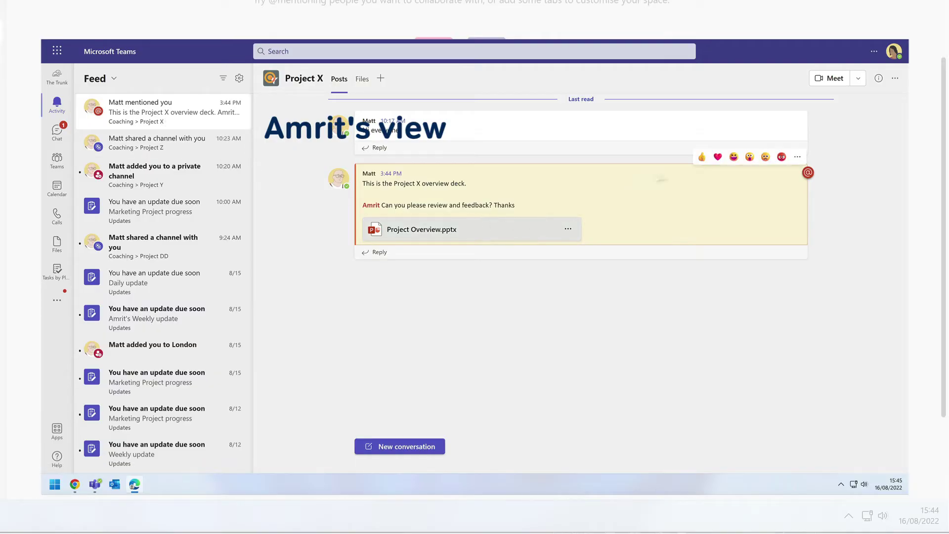
left_click(702, 157)
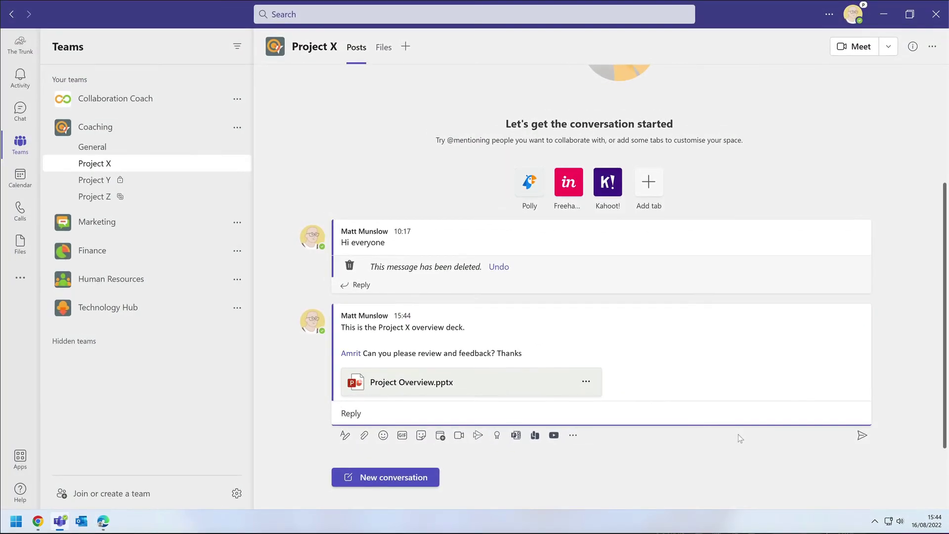
left_click(380, 55)
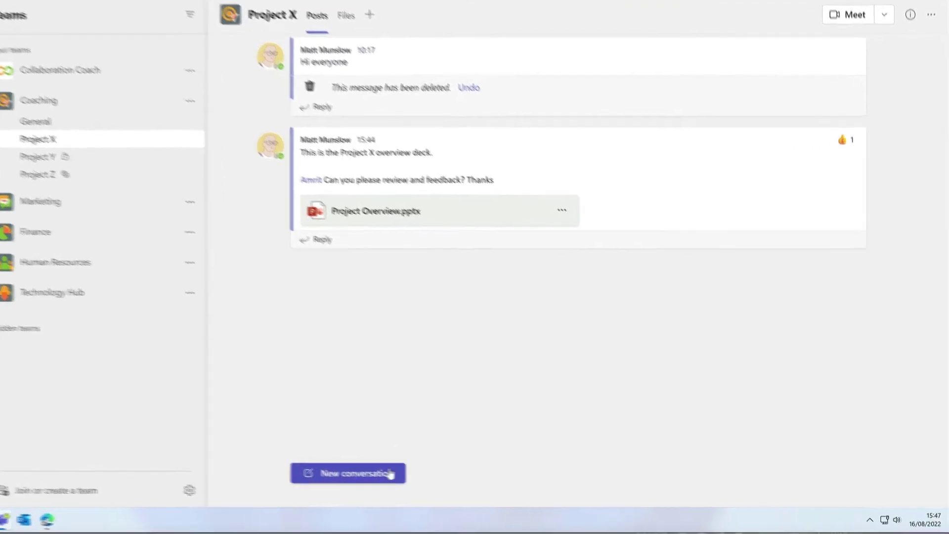
Post 'This is the new project report' with a OneDrive share link to Project X's Project Report.docx
left_click(426, 476)
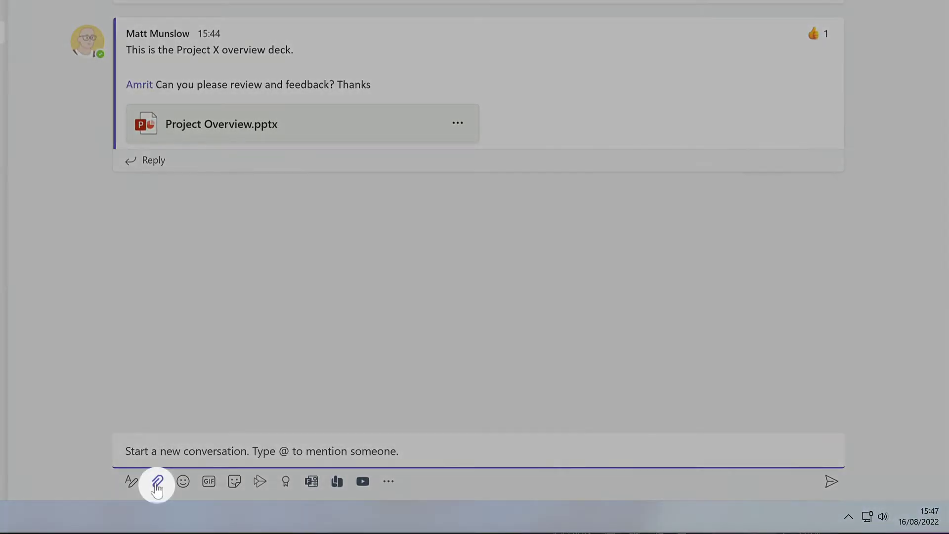
left_click(157, 487)
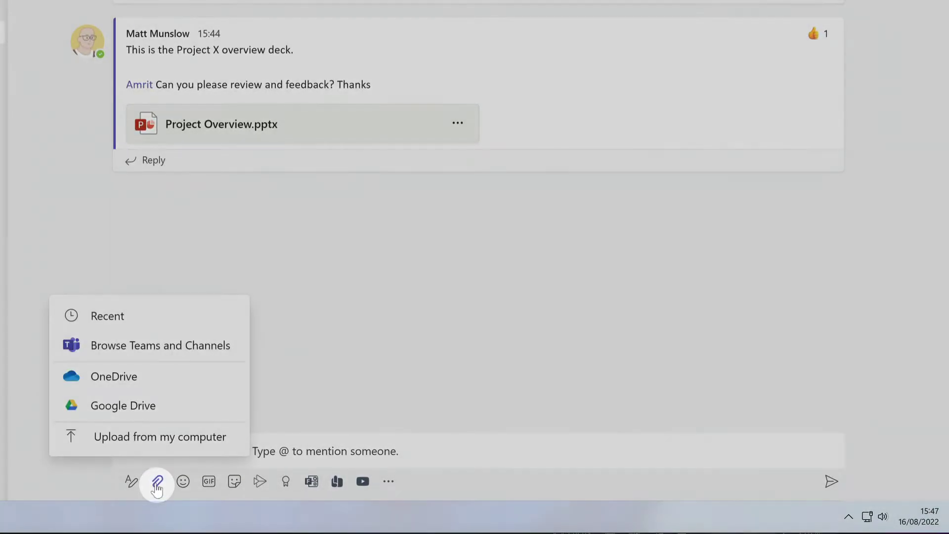
left_click(179, 383)
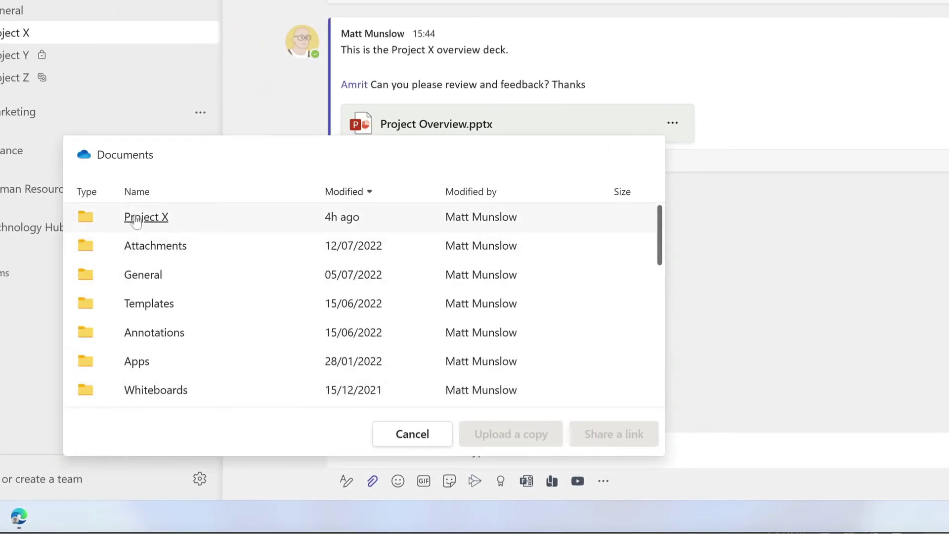
left_click(136, 220)
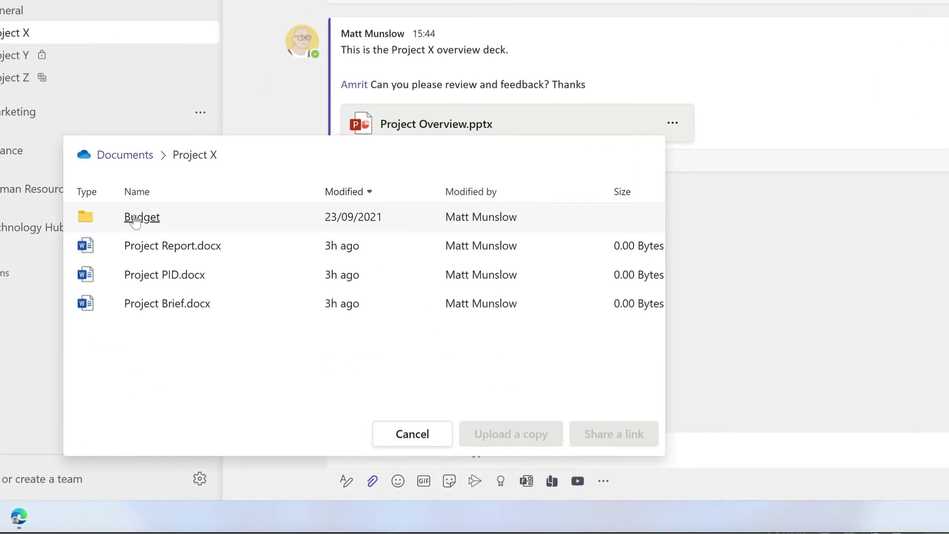
left_click(250, 248)
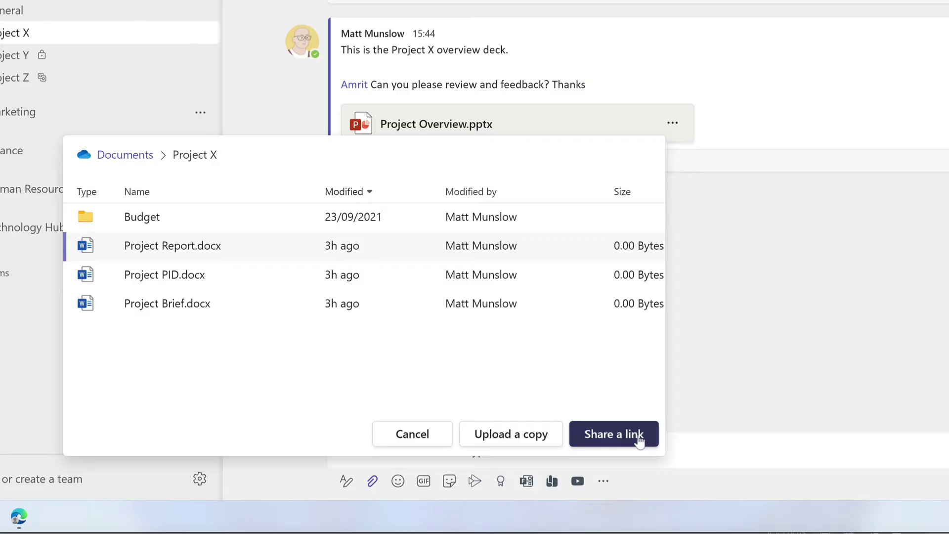
left_click(639, 440)
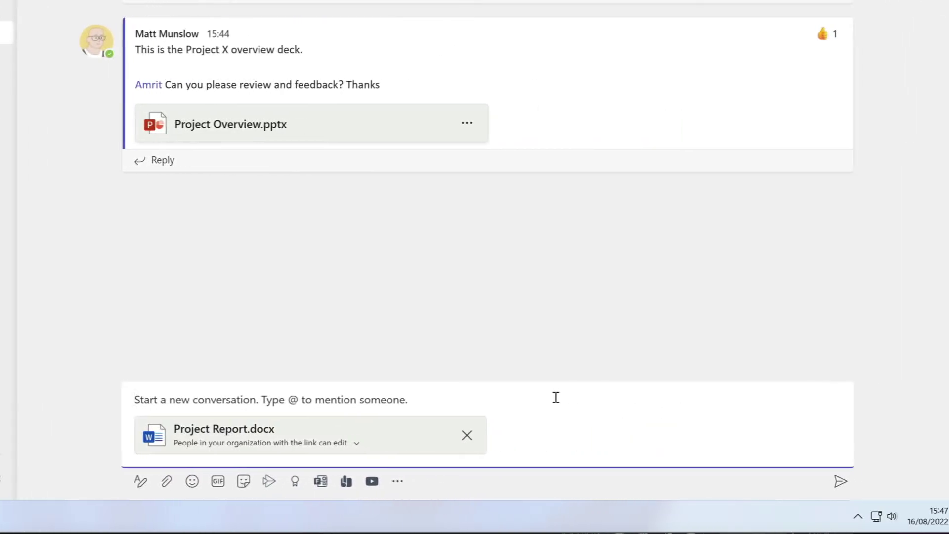
type("T")
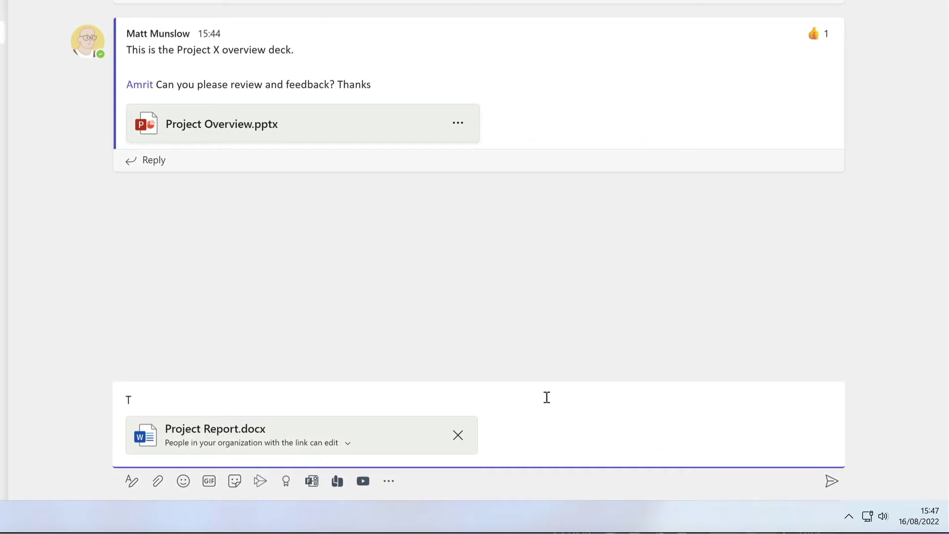
type("his is the new project report")
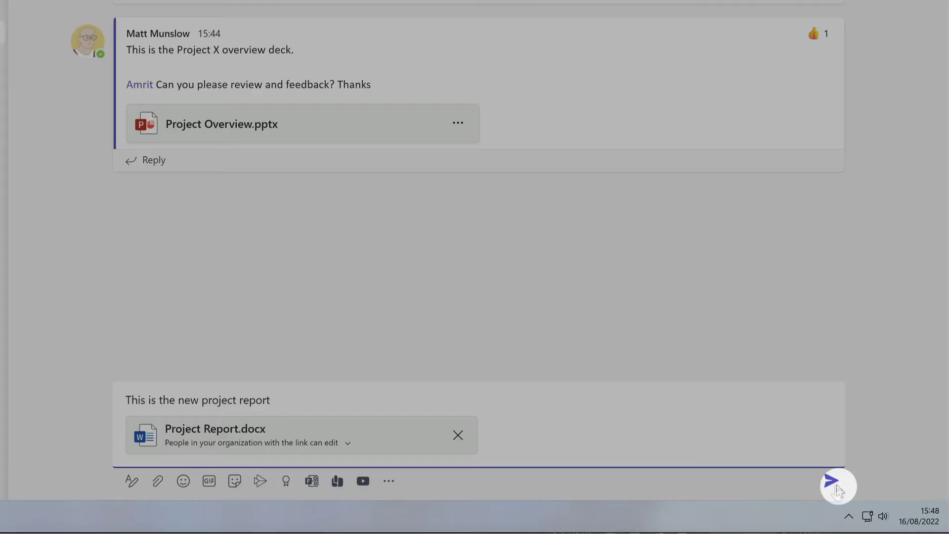
left_click(833, 486)
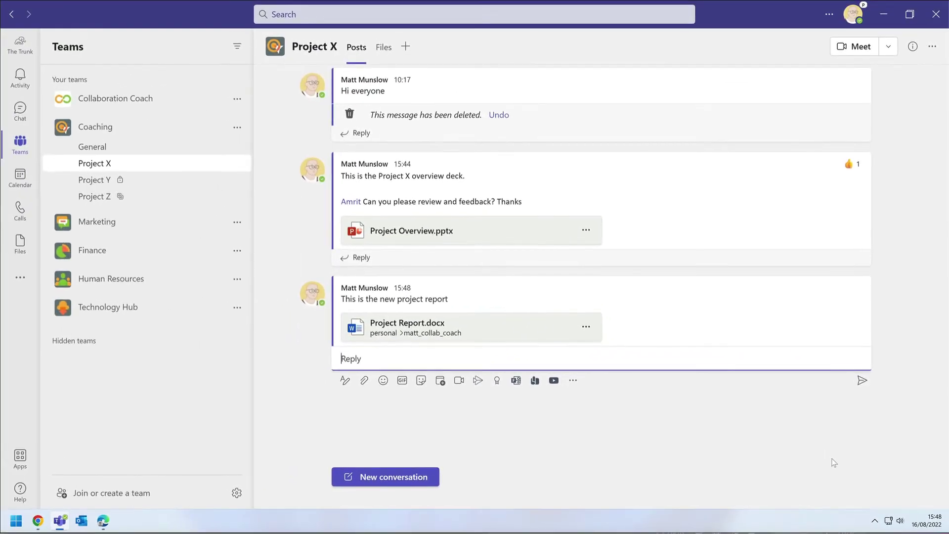
In the Project X Files tab, create a new Excel workbook named 'Budget'
left_click(385, 49)
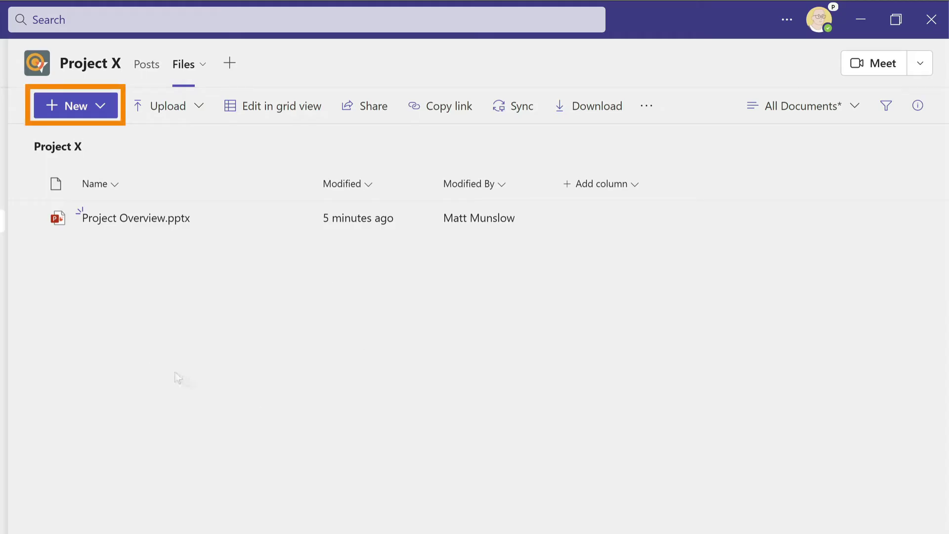
left_click(78, 107)
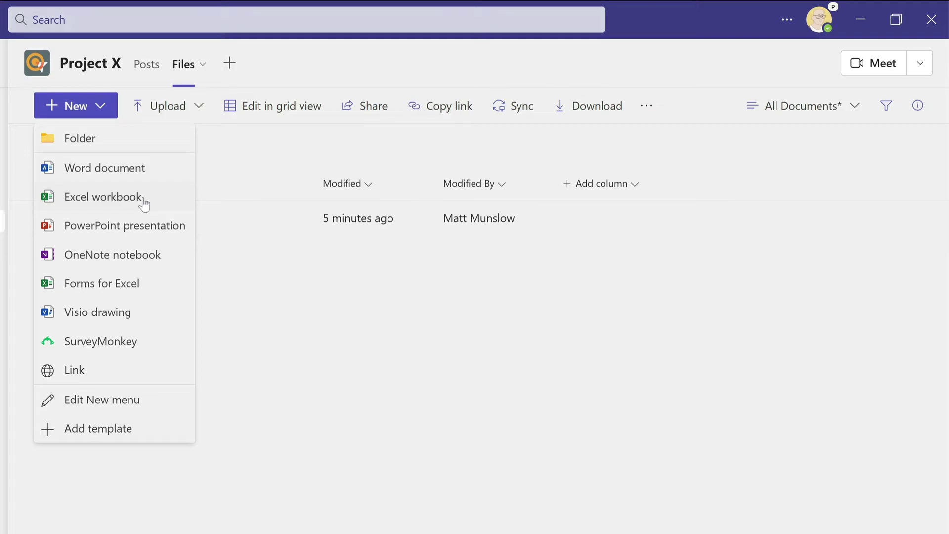
left_click(104, 197)
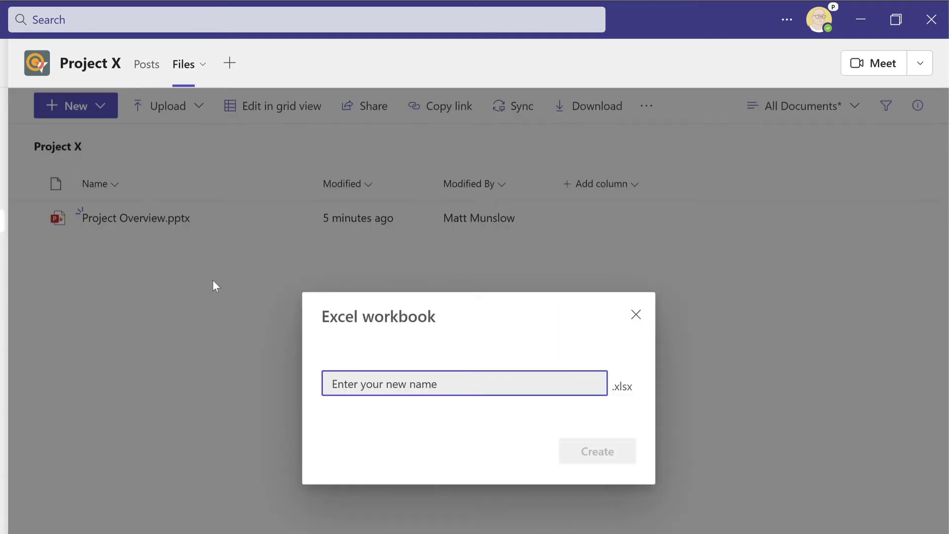
type("Budget")
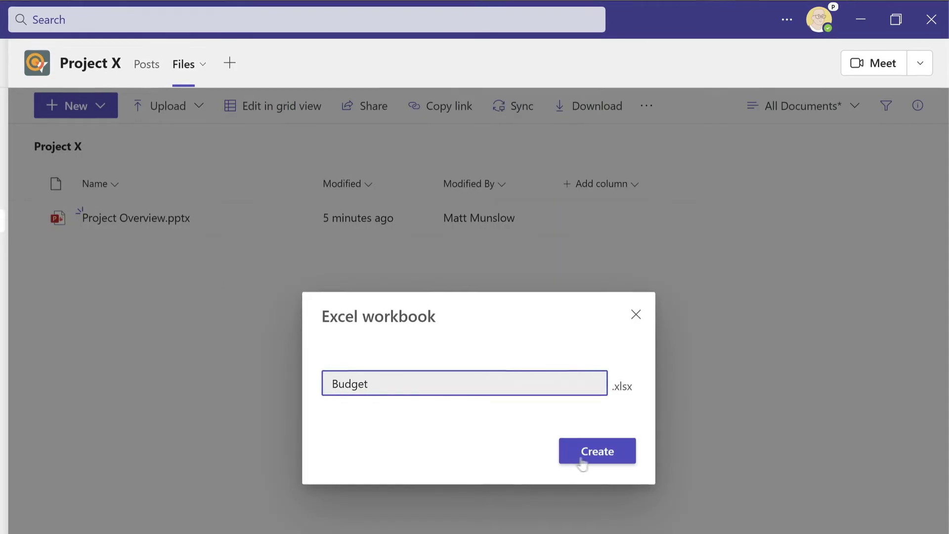
left_click(583, 452)
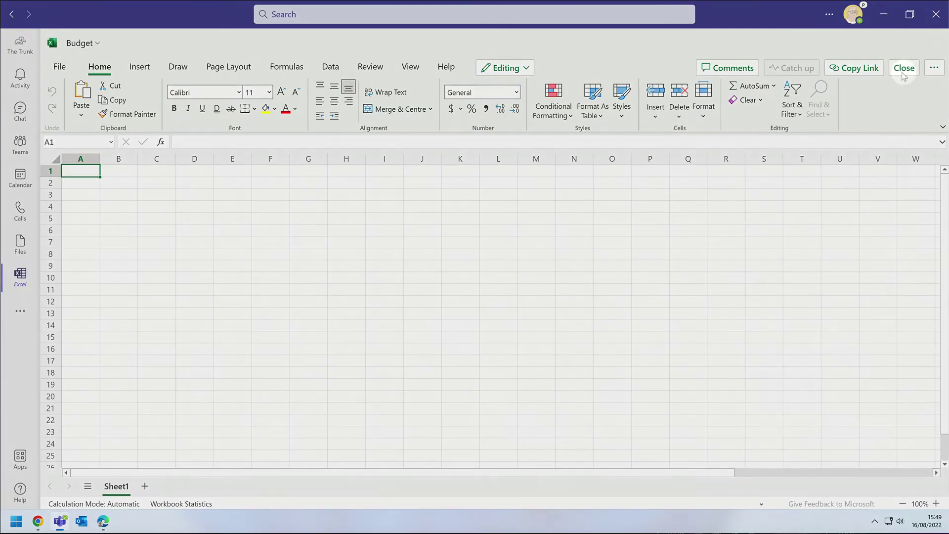
Close the Budget Excel workbook view
left_click(904, 69)
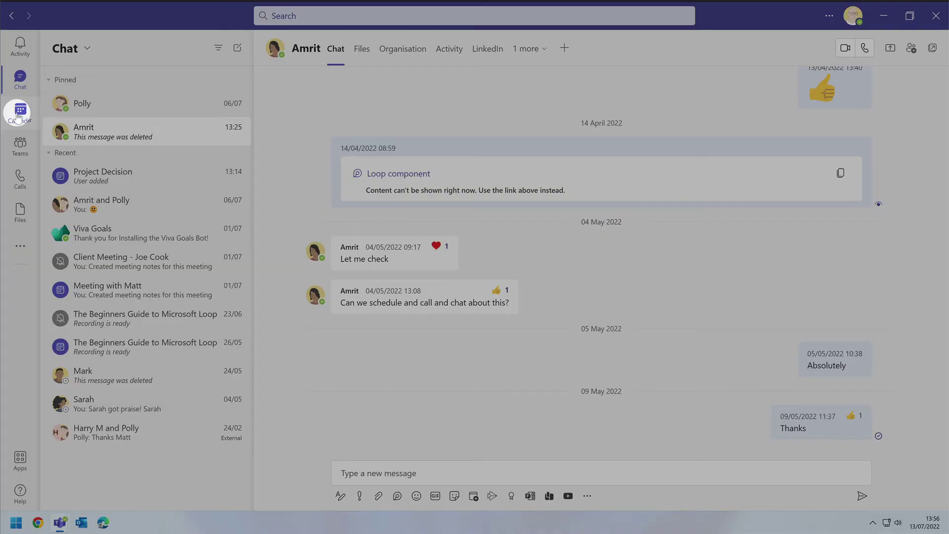
From the Calendar, set up a Meet now meeting named 'Project Decision' and copy its join link
left_click(20, 111)
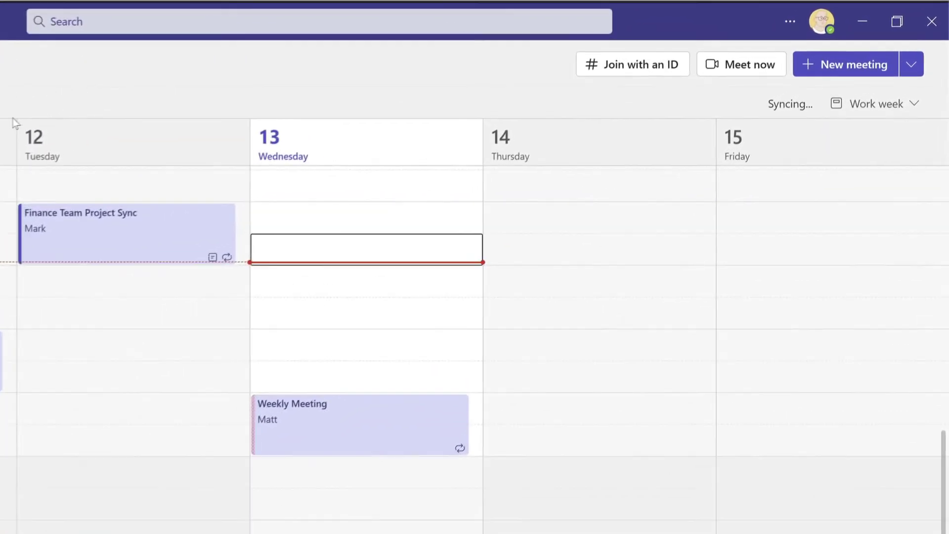
left_click(743, 70)
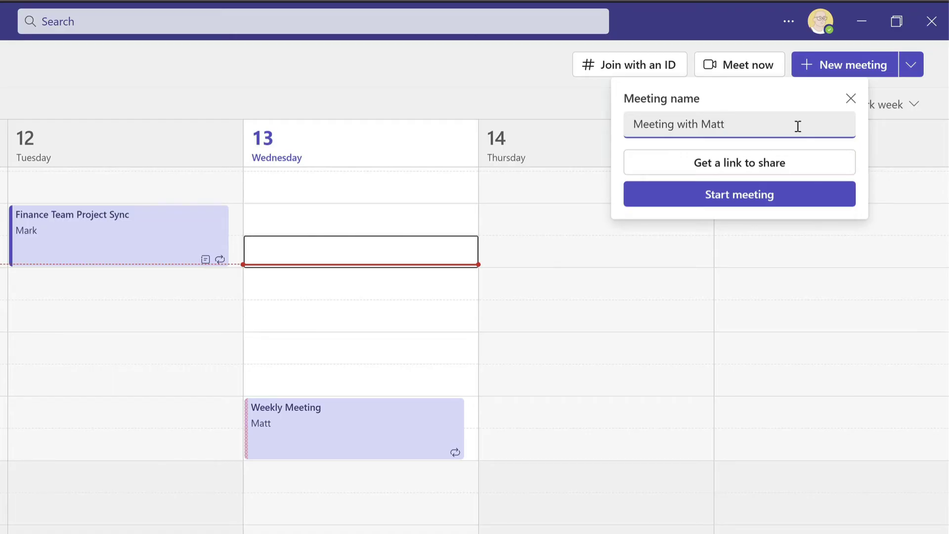
triple_click(798, 126)
type("Project Decision")
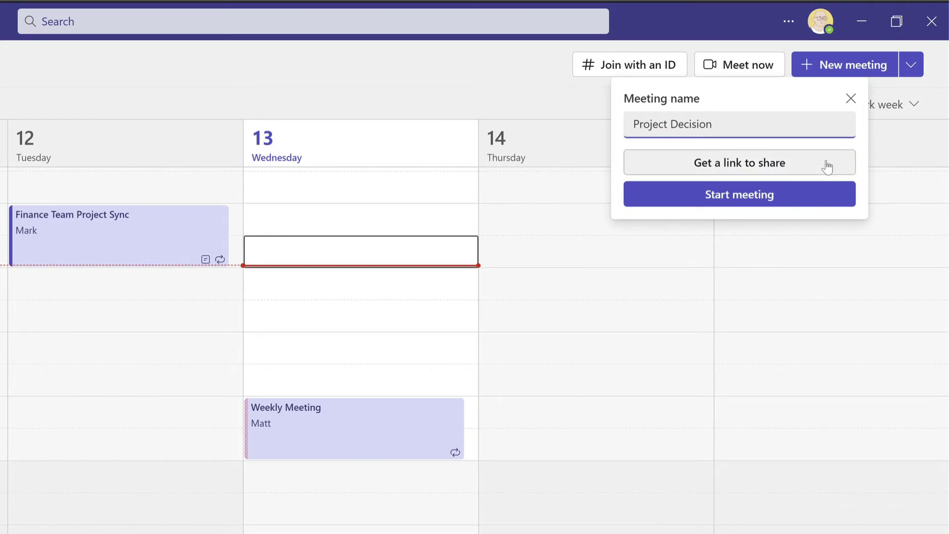
left_click(827, 168)
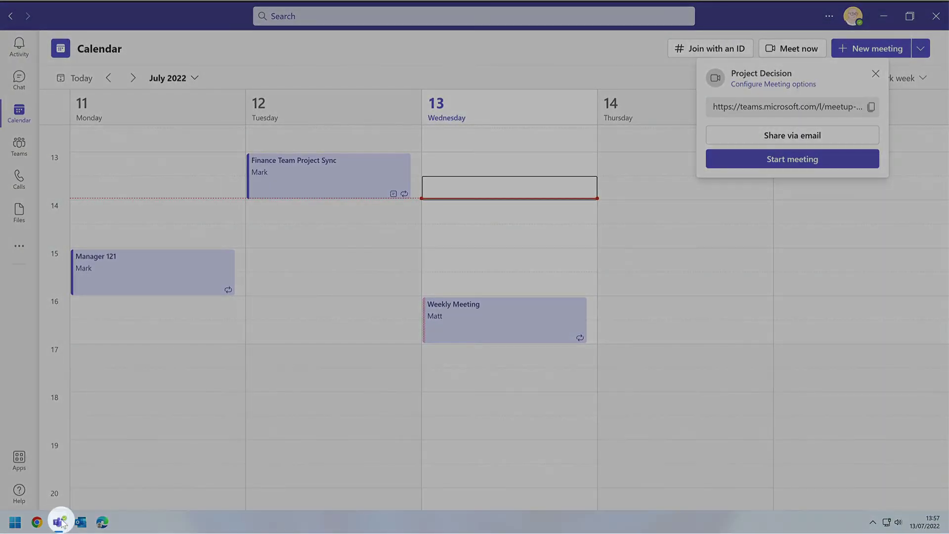
Send the Project Decision meeting link to a colleague in their chat
mouse_move(61, 523)
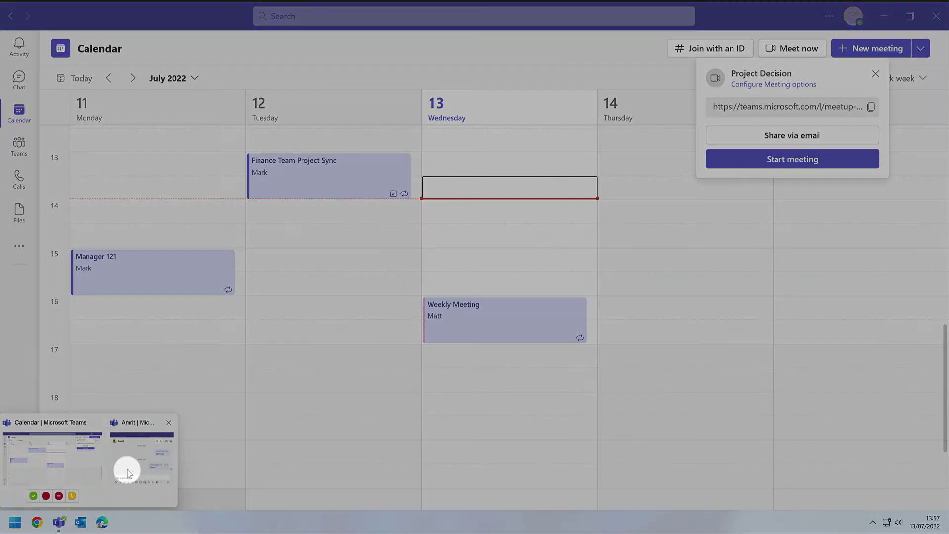
left_click(127, 470)
key("ctrl+v")
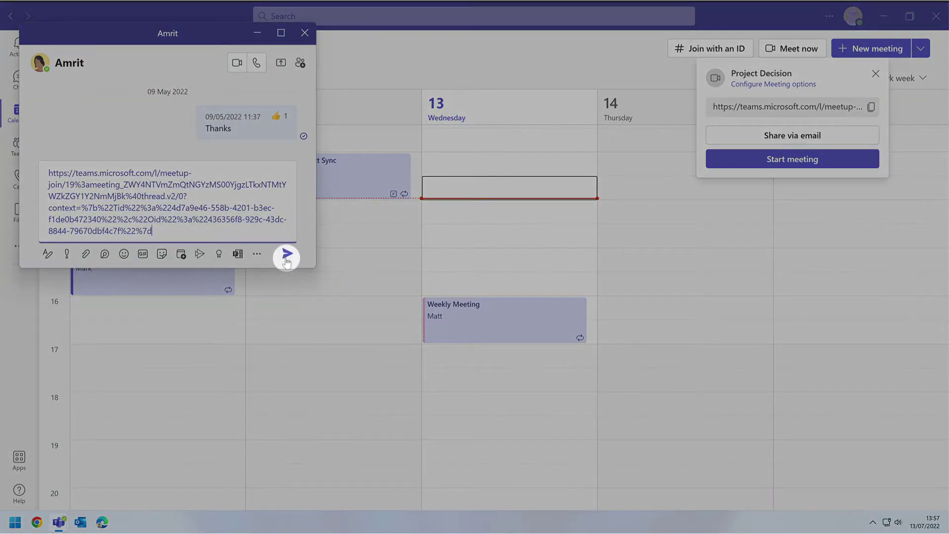
left_click(287, 254)
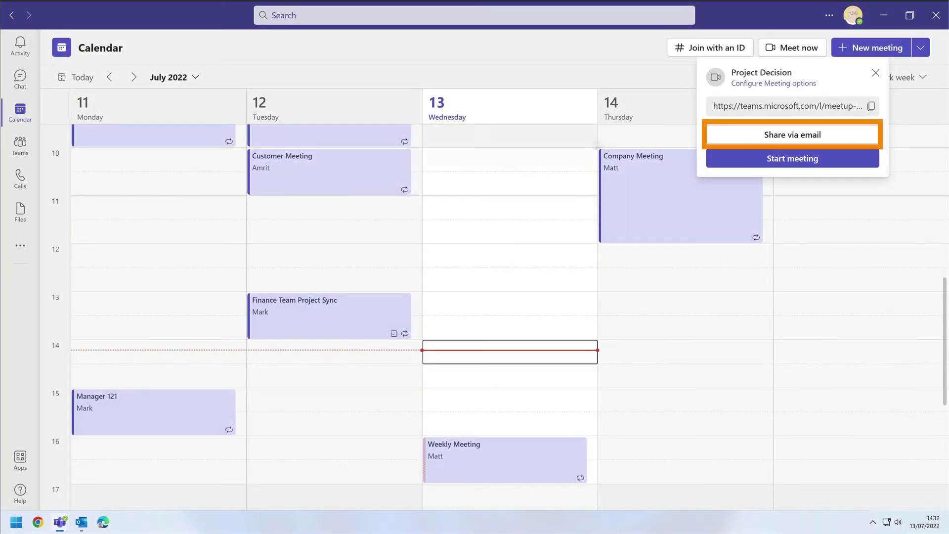
Share the meeting link by email with two colleagues added as recipients
left_click(847, 139)
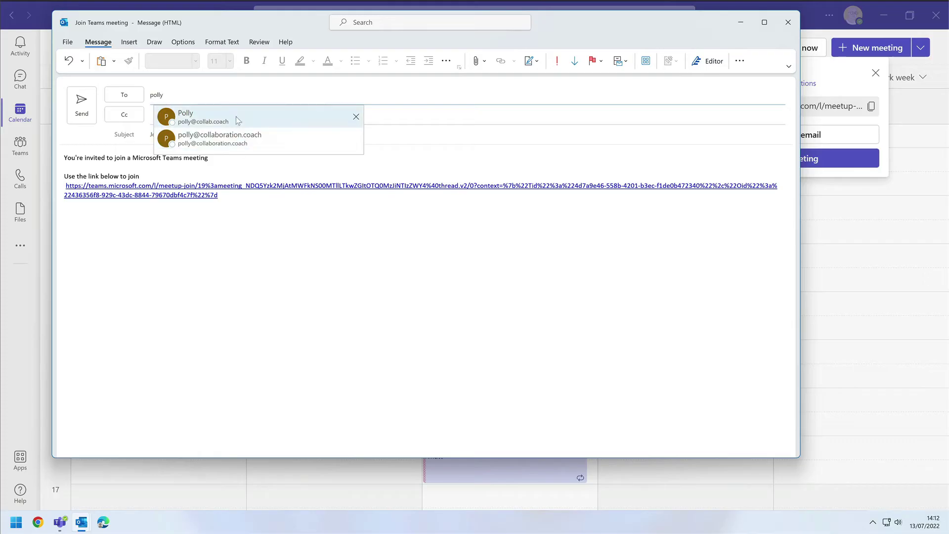
left_click(236, 117)
type("amrit")
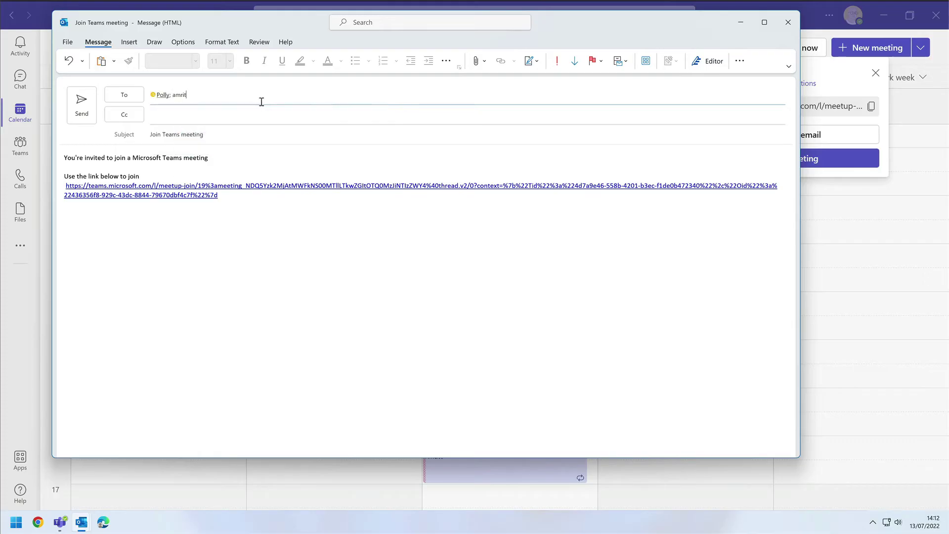
left_click(277, 117)
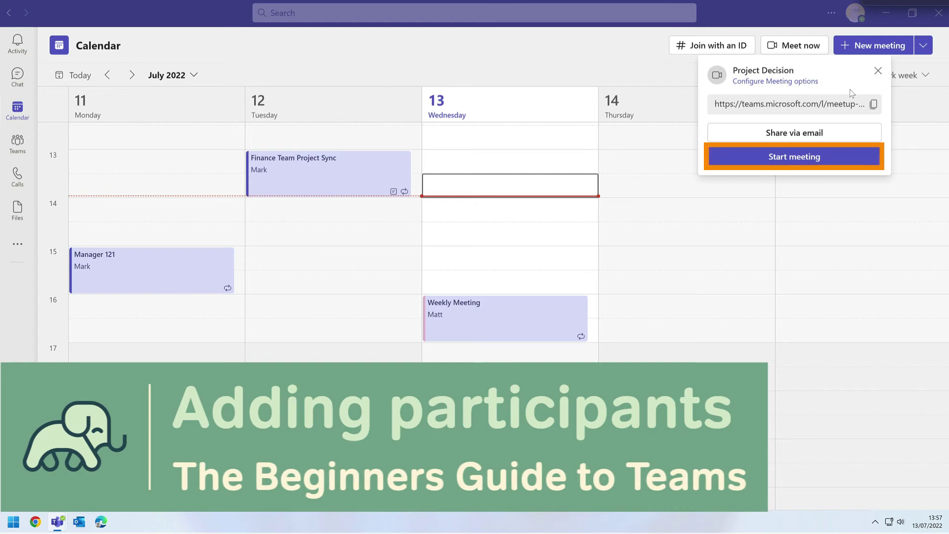
Start the Project Decision meeting and join with the microphone off
left_click(803, 158)
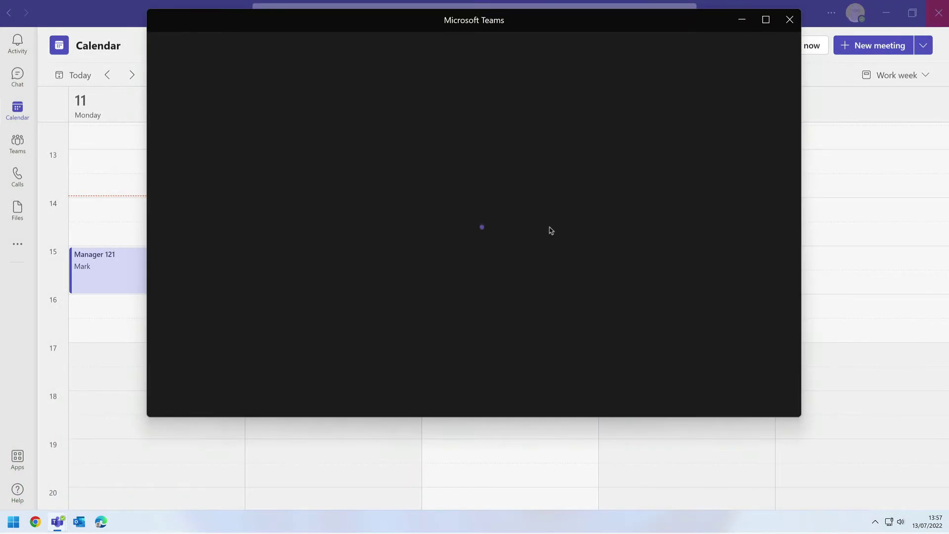
left_click(548, 228)
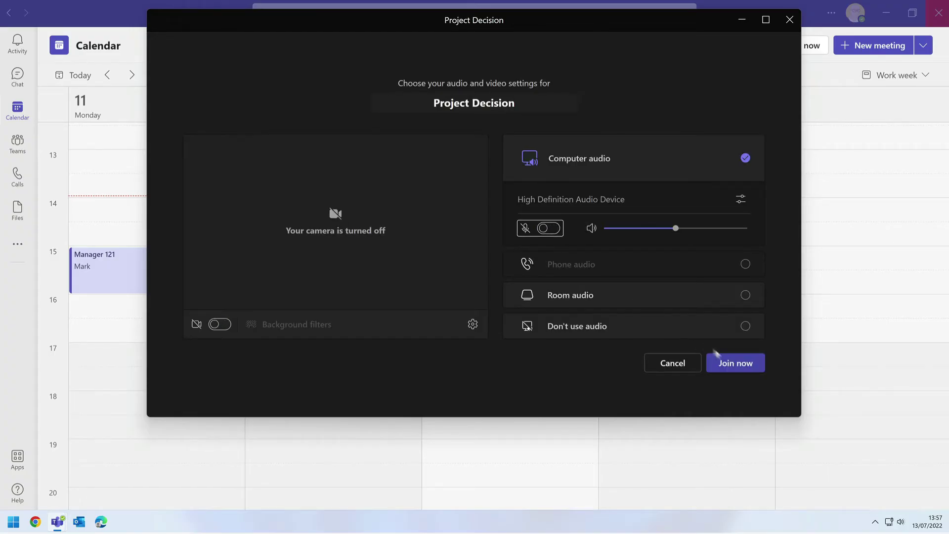
left_click(726, 364)
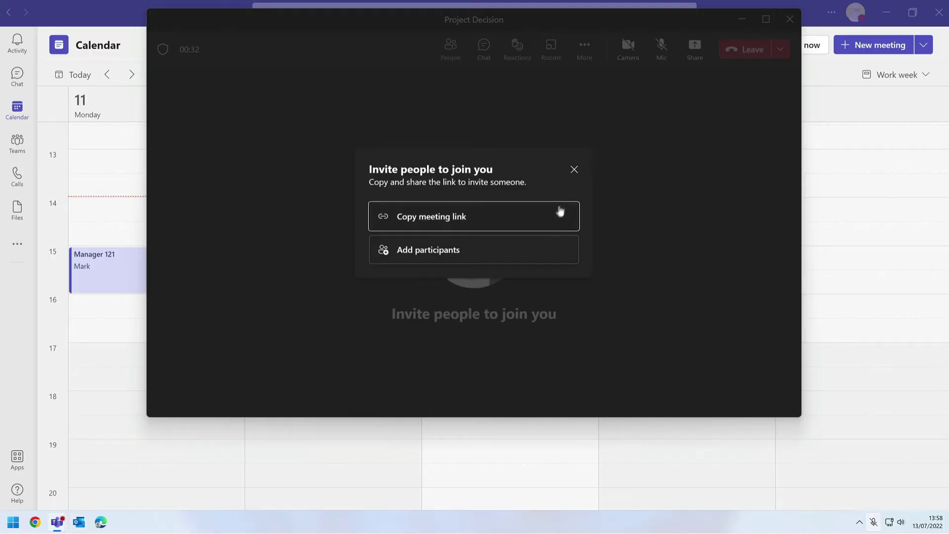
Dismiss the invite prompt, maximize the meeting, and request a searched colleague to join from People
left_click(574, 171)
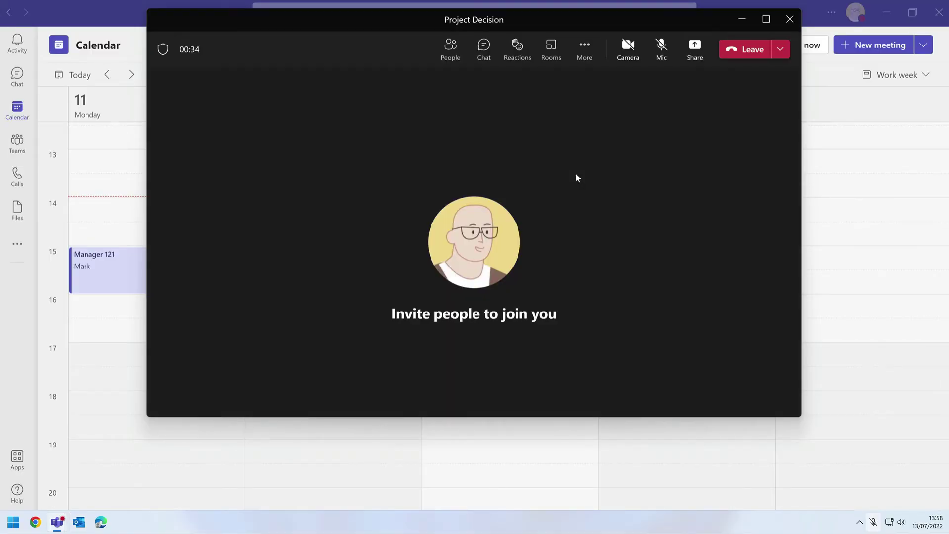
left_click(766, 20)
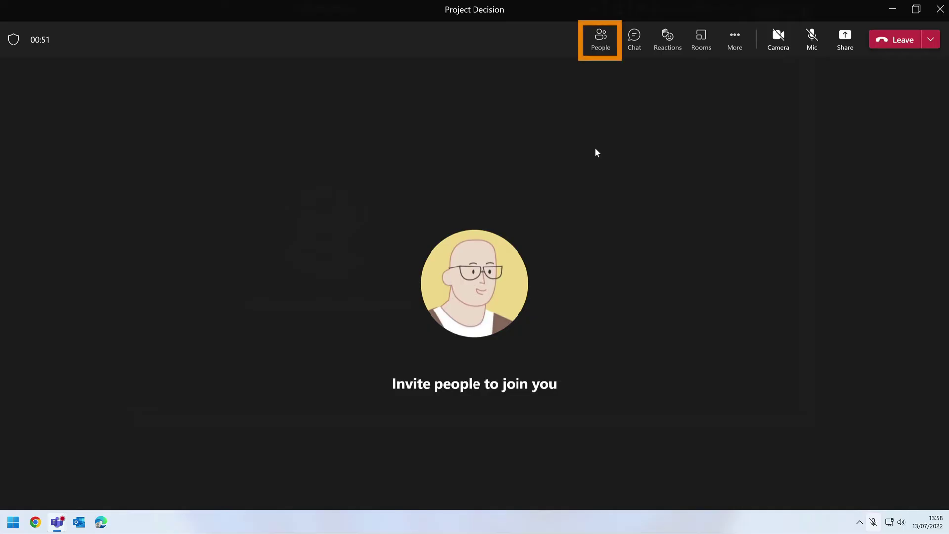
left_click(606, 45)
left_click(605, 44)
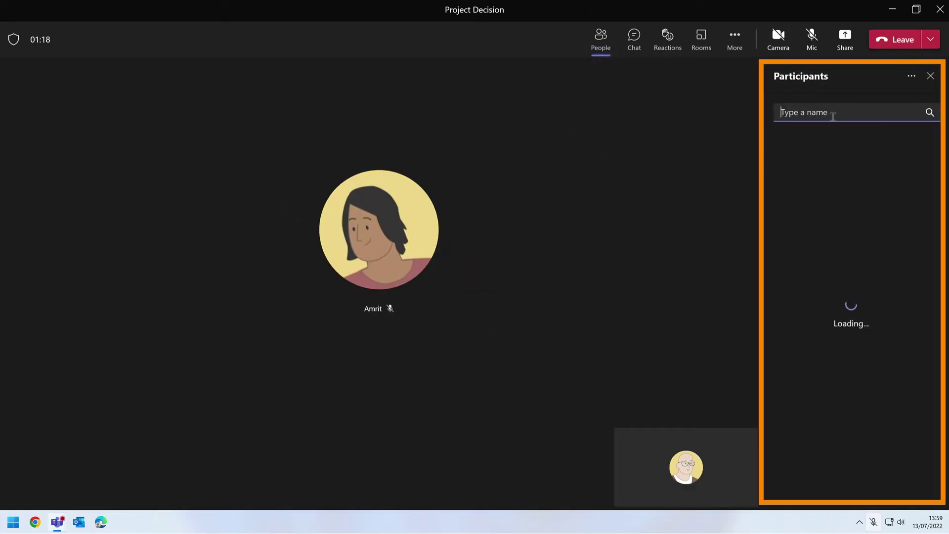
type("polly")
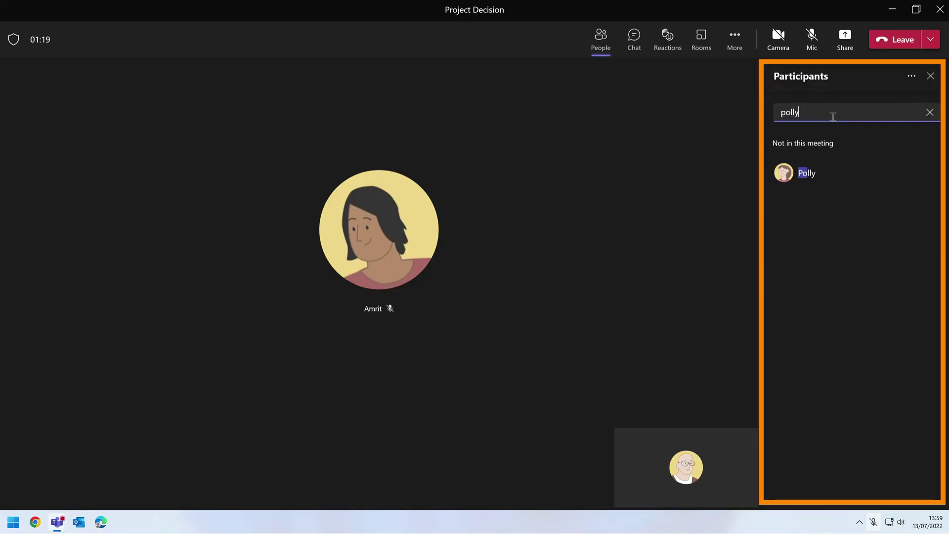
mouse_move(817, 178)
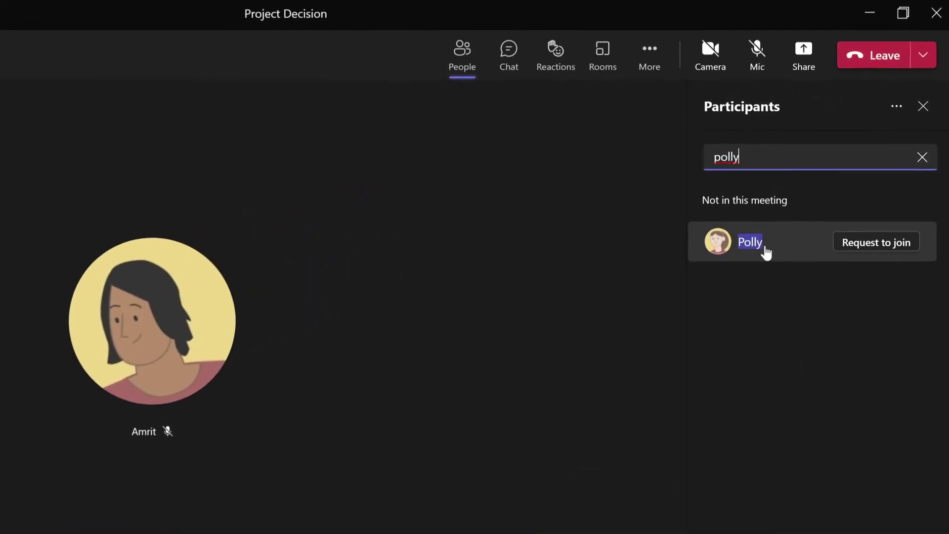
left_click(807, 248)
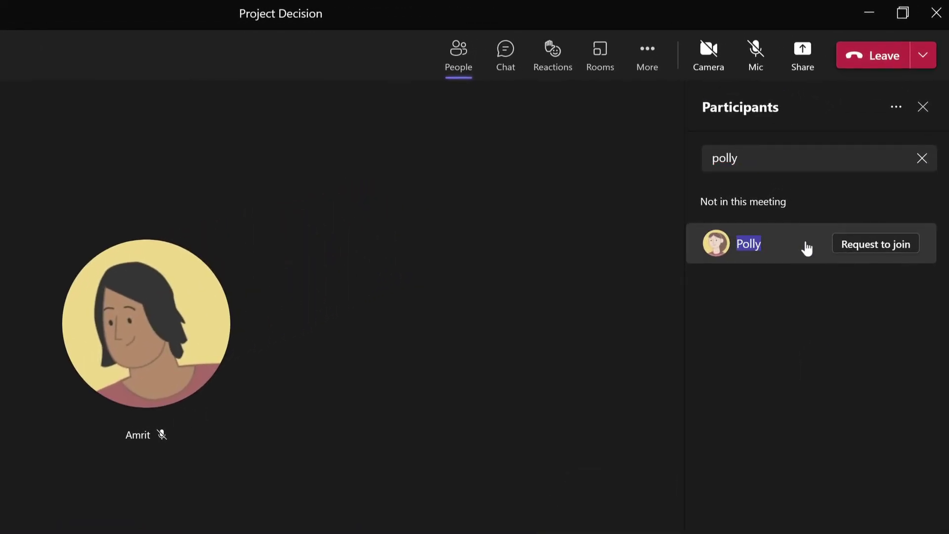
left_click(872, 249)
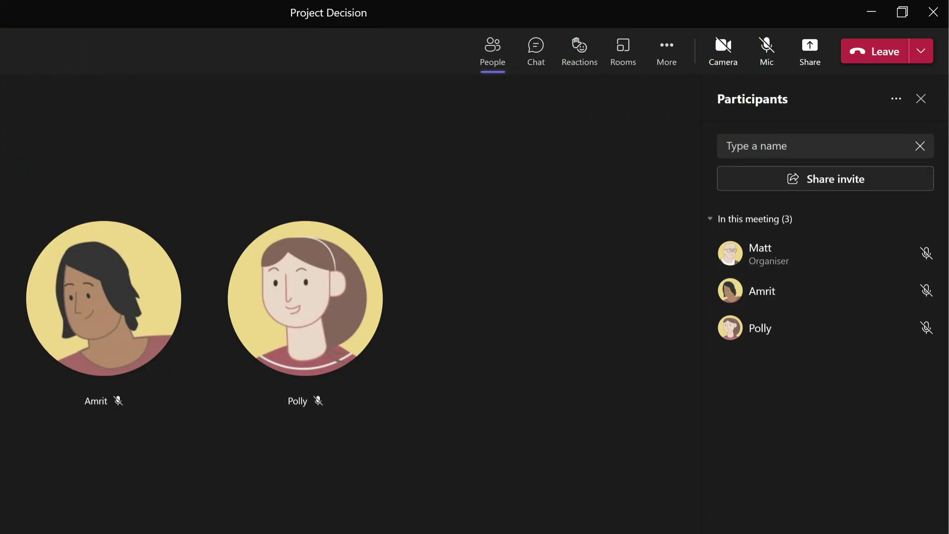
Start recording and transcription, then end the Project Decision meeting for everyone
left_click(666, 47)
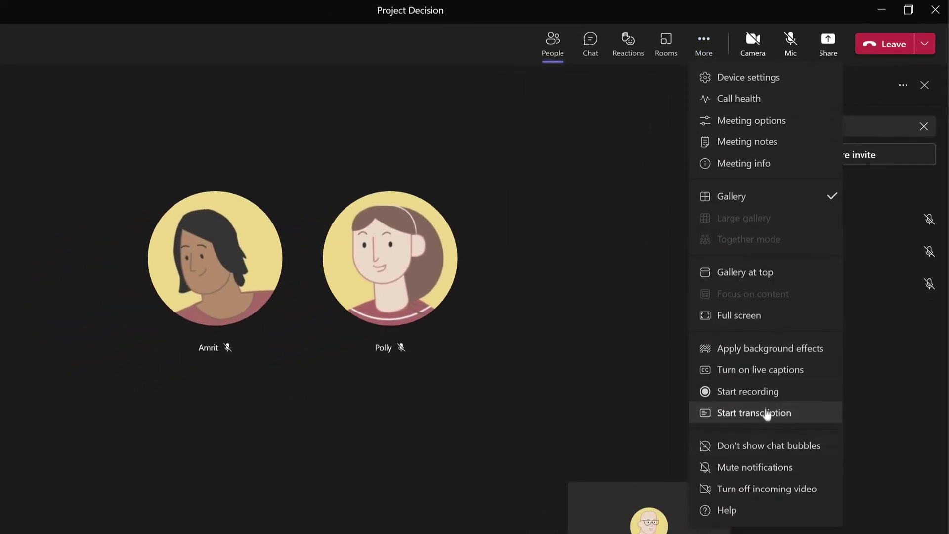
left_click(767, 392)
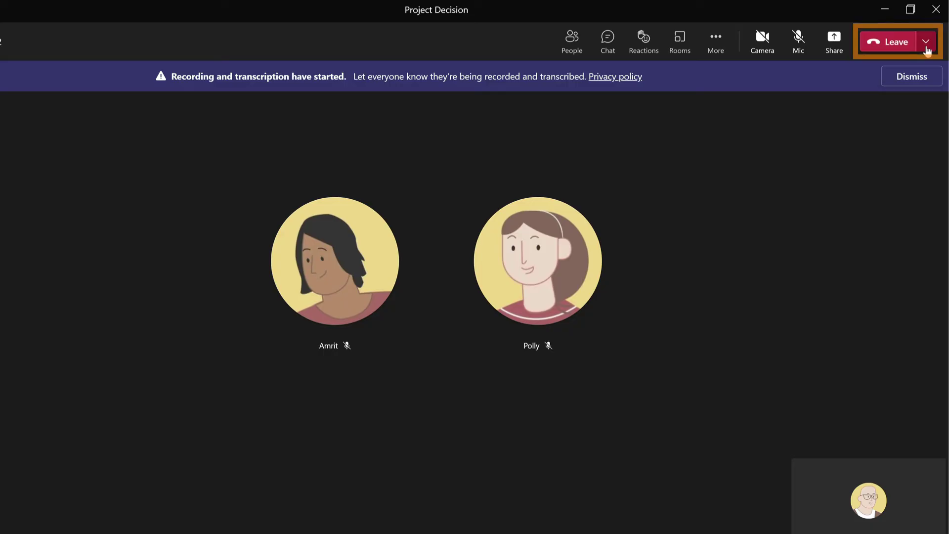
left_click(926, 43)
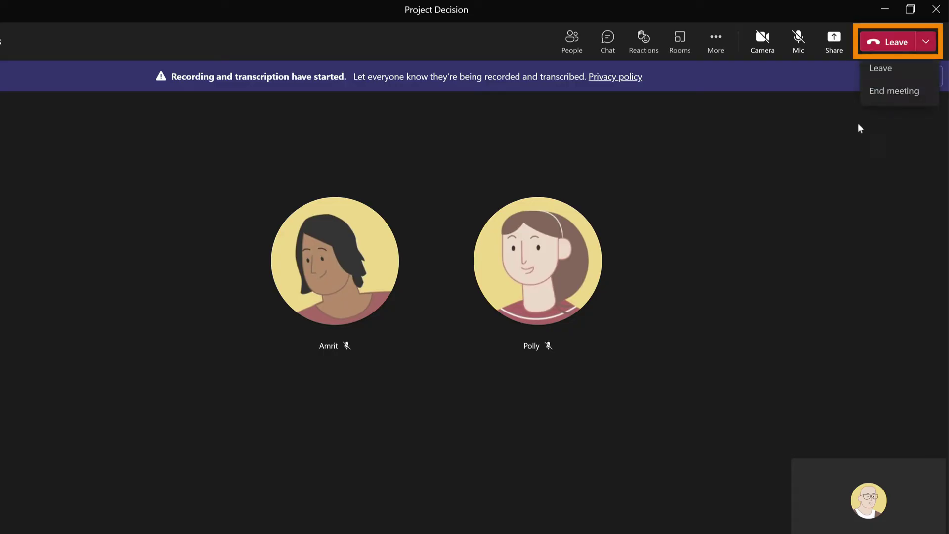
left_click(880, 93)
left_click(522, 299)
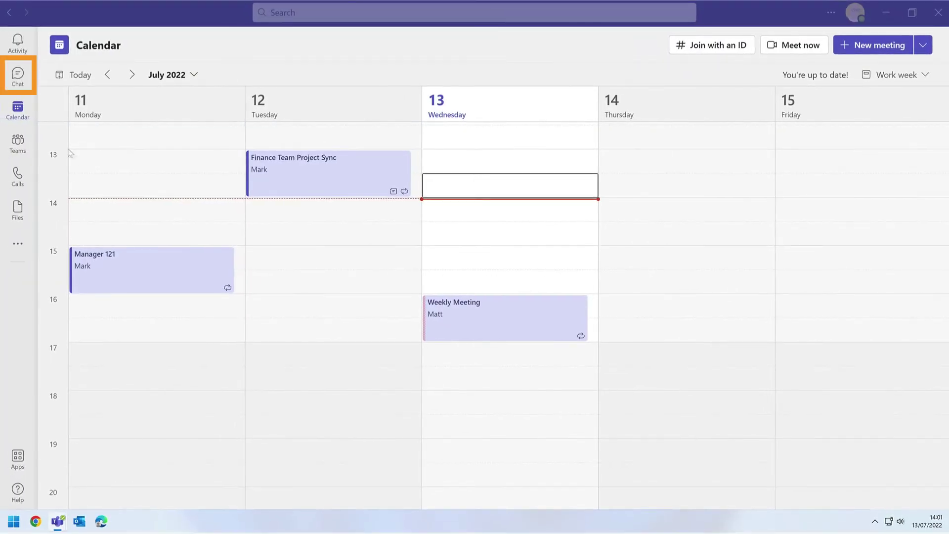
Open the Project Decision meeting chat to confirm the recording has stopped
left_click(16, 76)
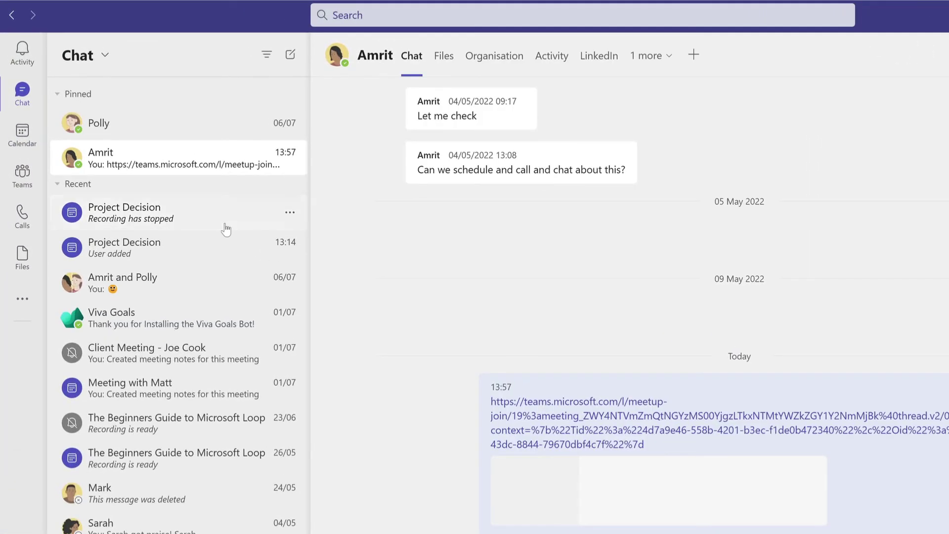
left_click(226, 229)
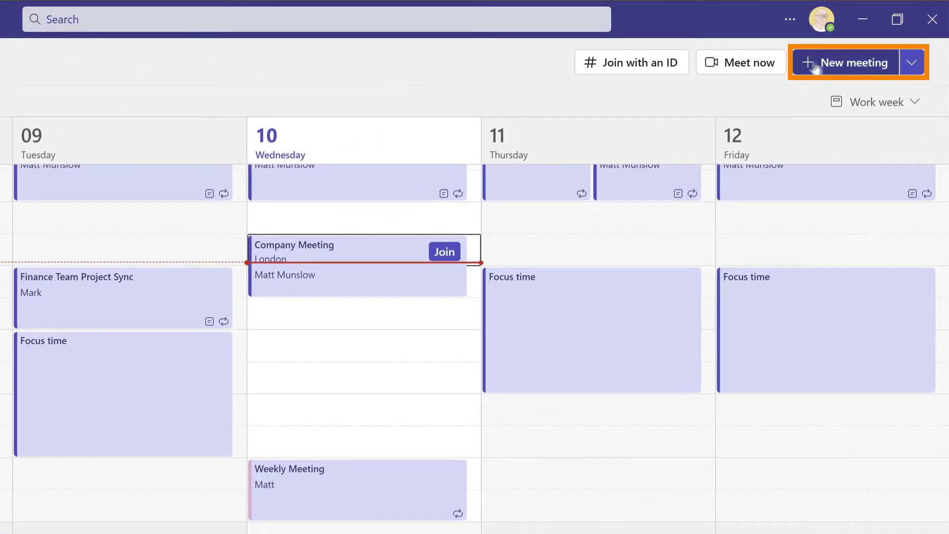
Start a new meeting and add three colleagues and the Coaching group as required attendees
left_click(851, 63)
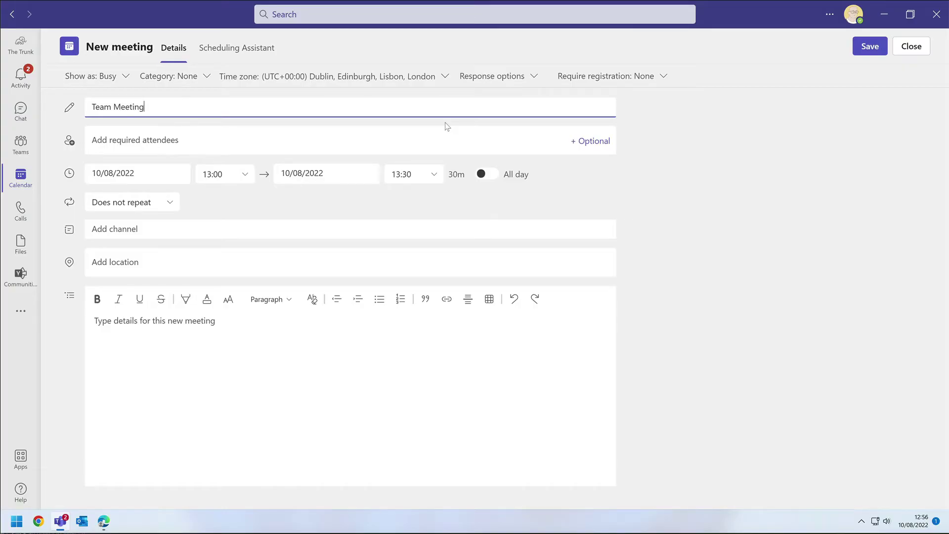
left_click(219, 142)
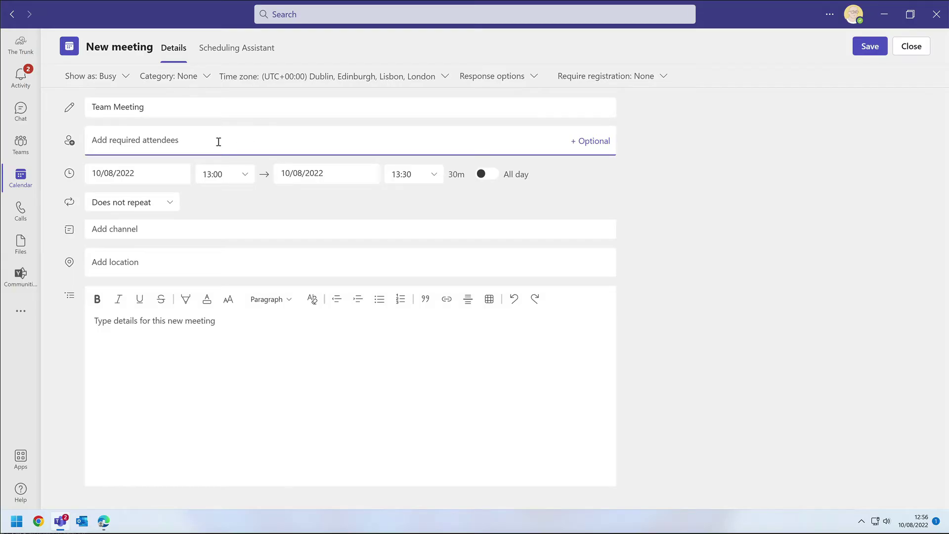
type("amri")
key("Return")
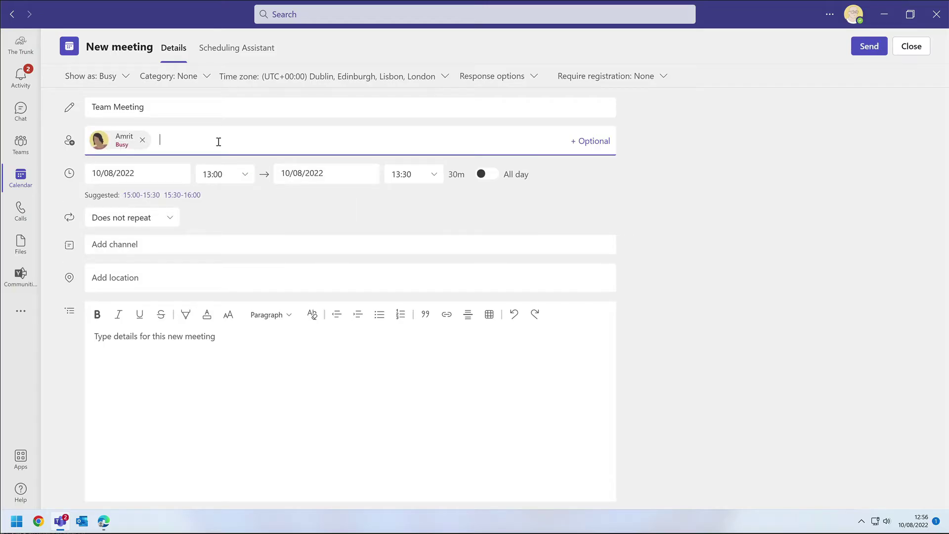
type("polly")
key("Return")
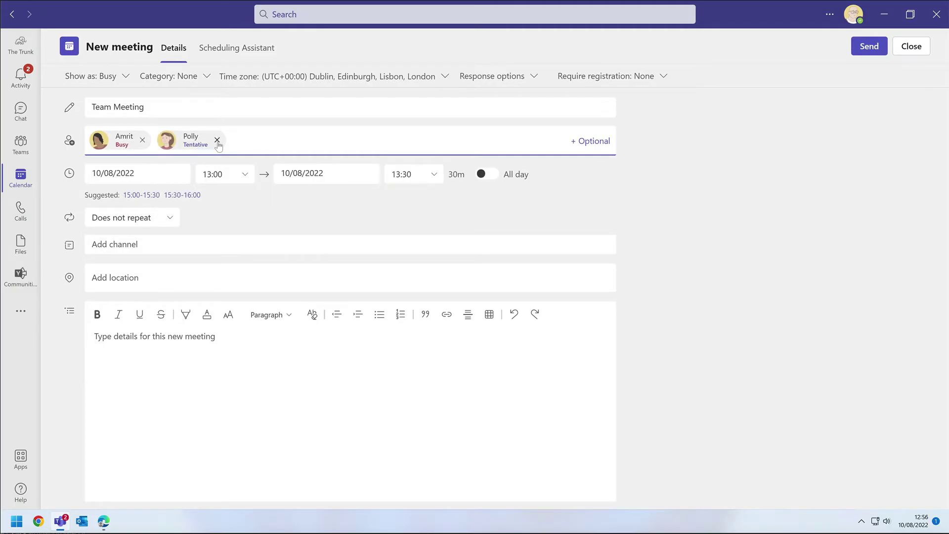
type("sarah")
key("Return")
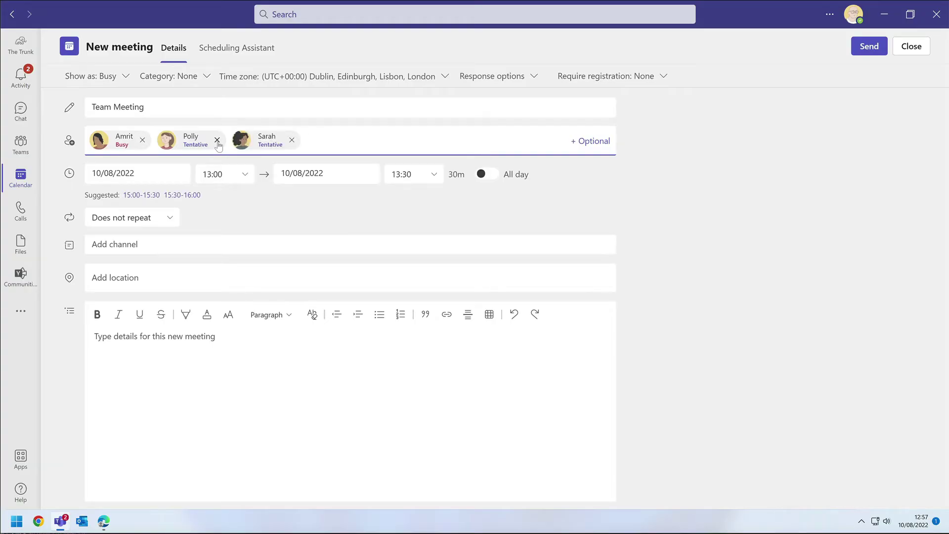
type("coachin")
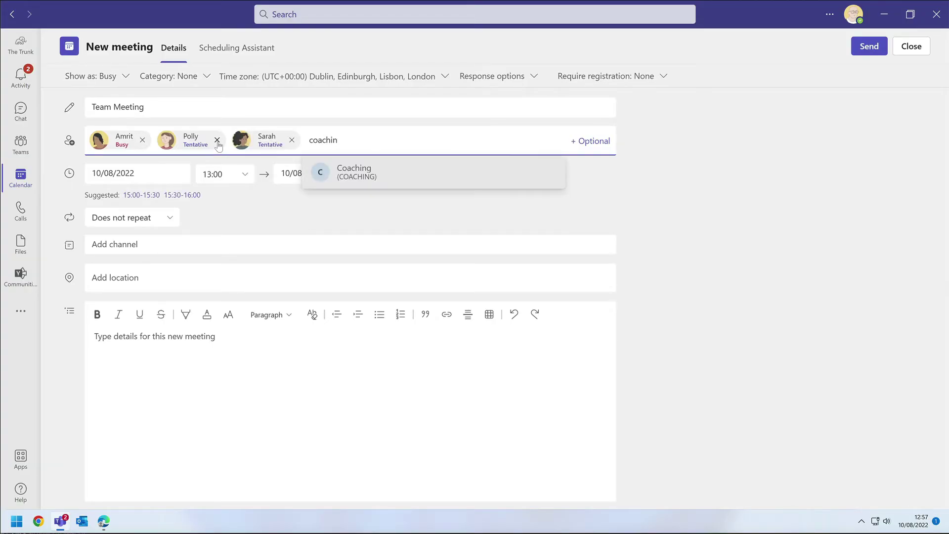
key("Return")
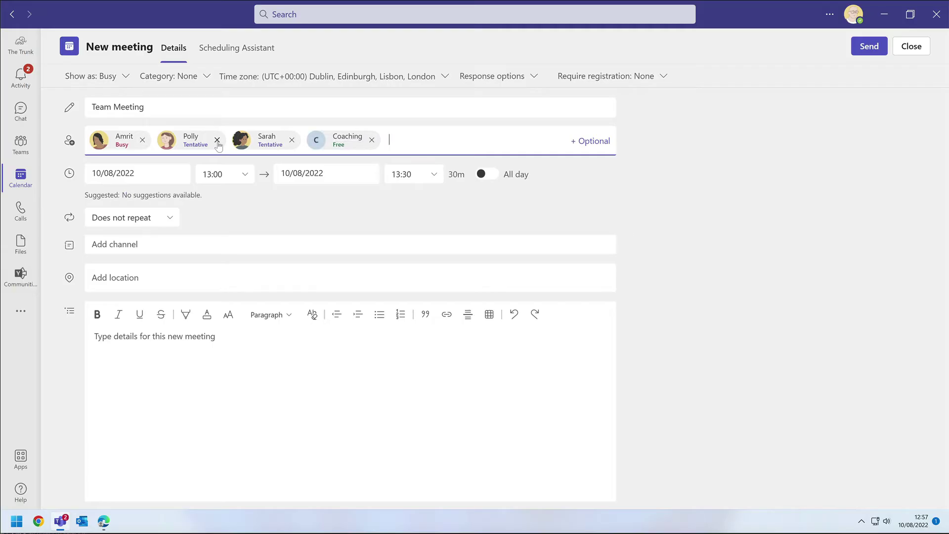
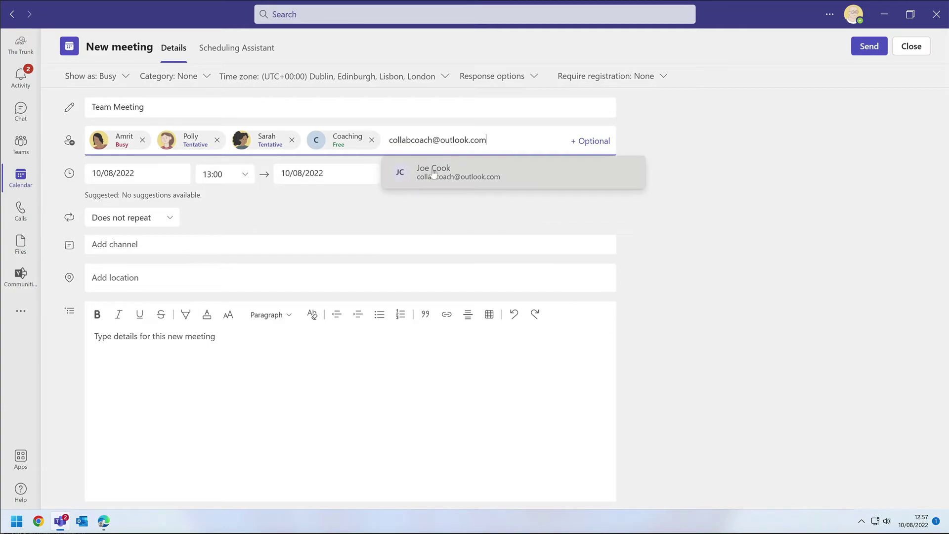
Add the external guest by e-mail address and view everyone's availability in Scheduling Assistant
key("Return")
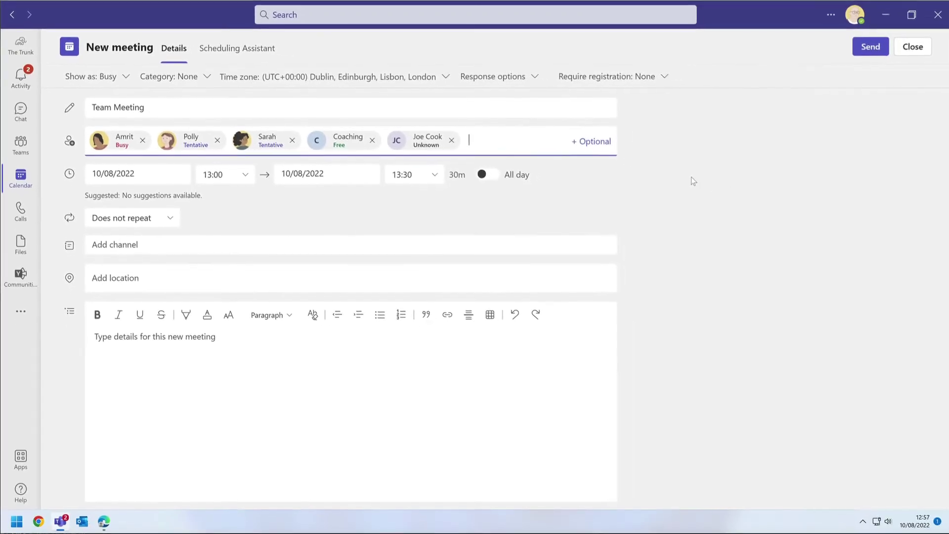
left_click(227, 50)
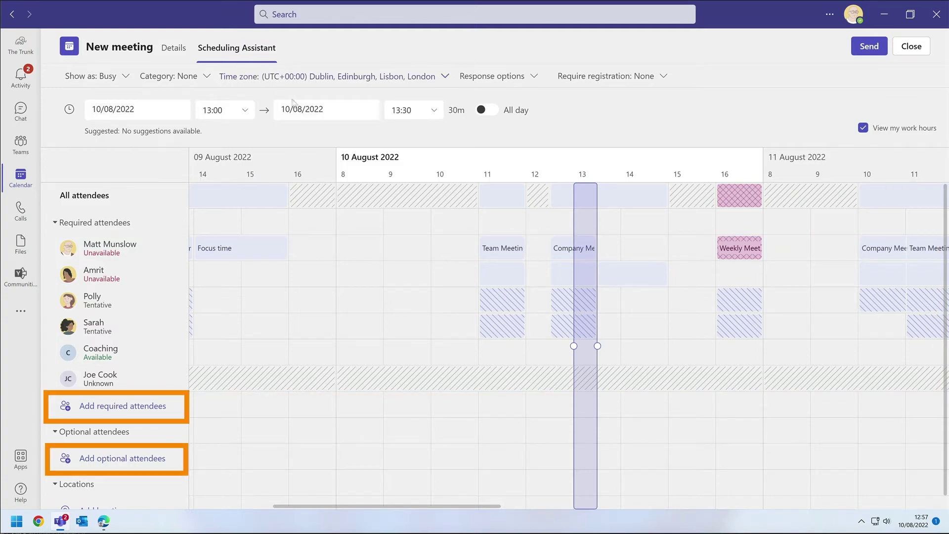
Add one more colleague from the suggestions as a required attendee
left_click(109, 402)
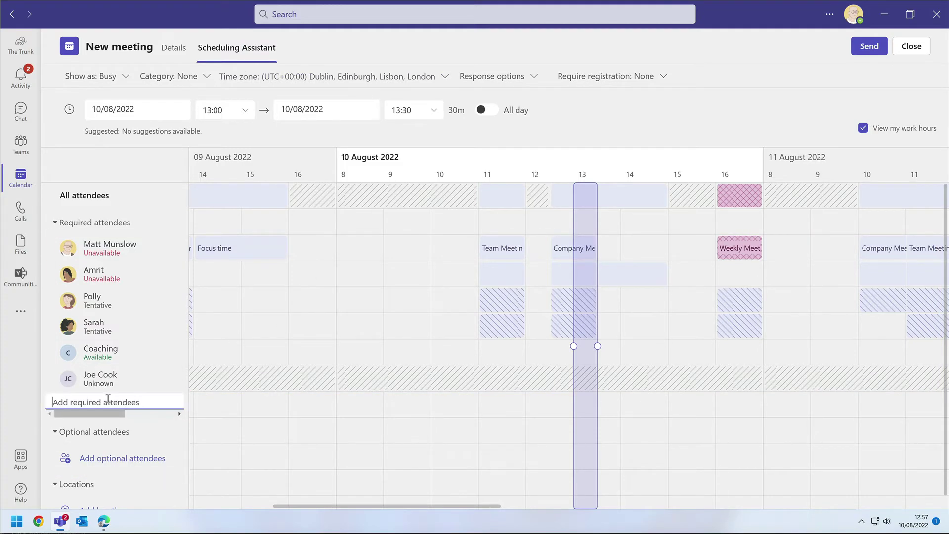
type("mark")
left_click(168, 420)
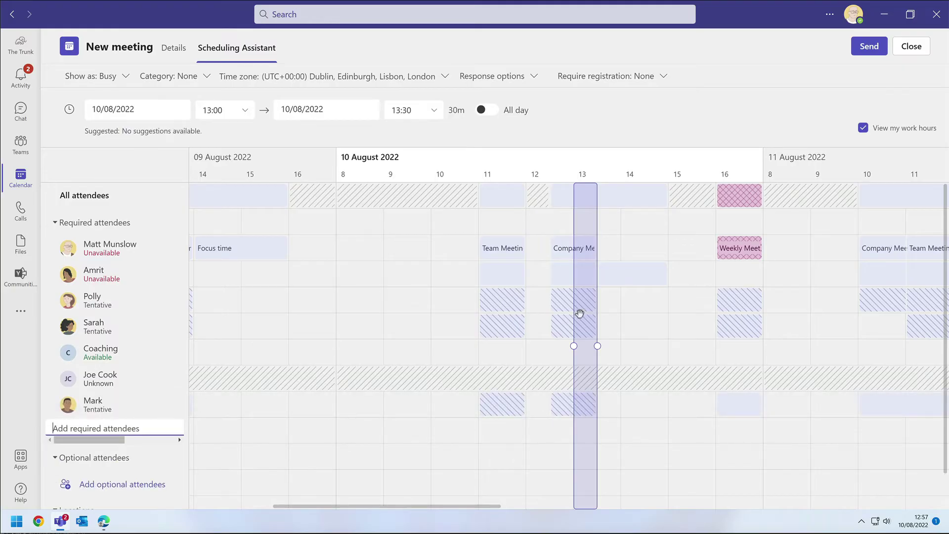
Move the meeting to 15:00–16:00 on 10 August and return to Details
left_click_drag(580, 313, 676, 311)
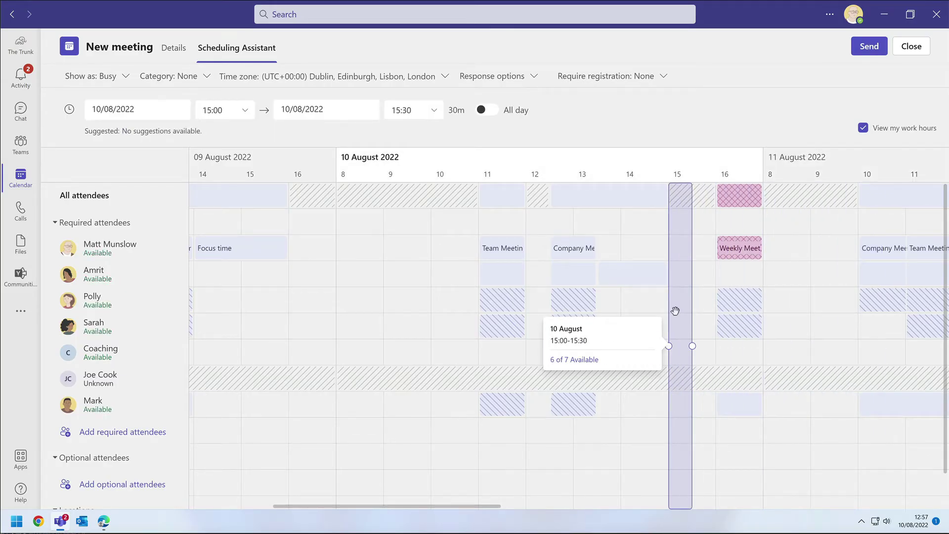
left_click_drag(692, 346, 720, 346)
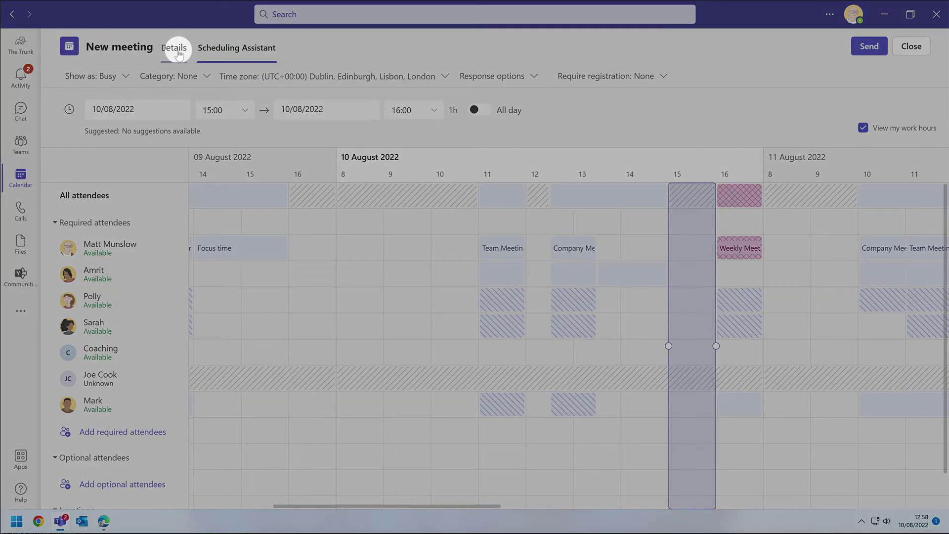
left_click(174, 48)
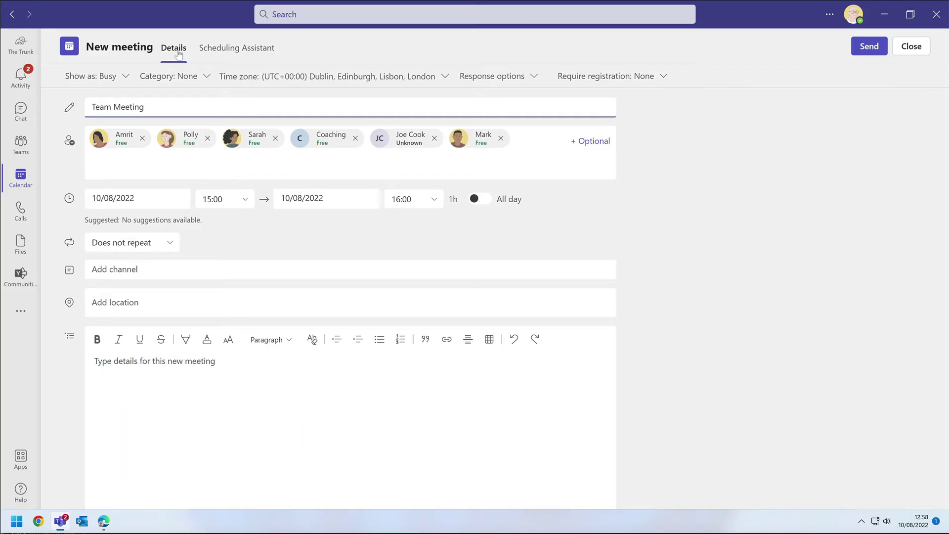
Set the meeting to repeat weekly on Wednesdays and save the recurrence
left_click(124, 242)
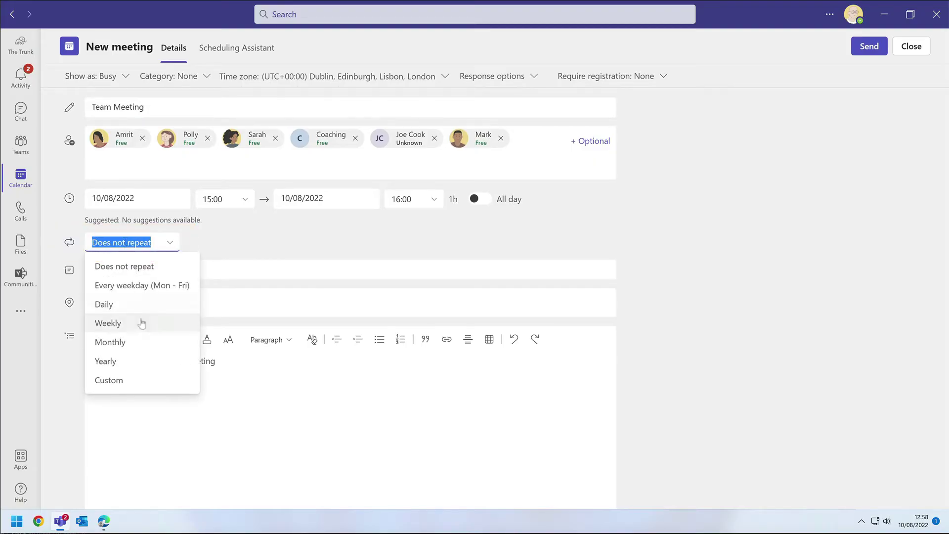
left_click(142, 325)
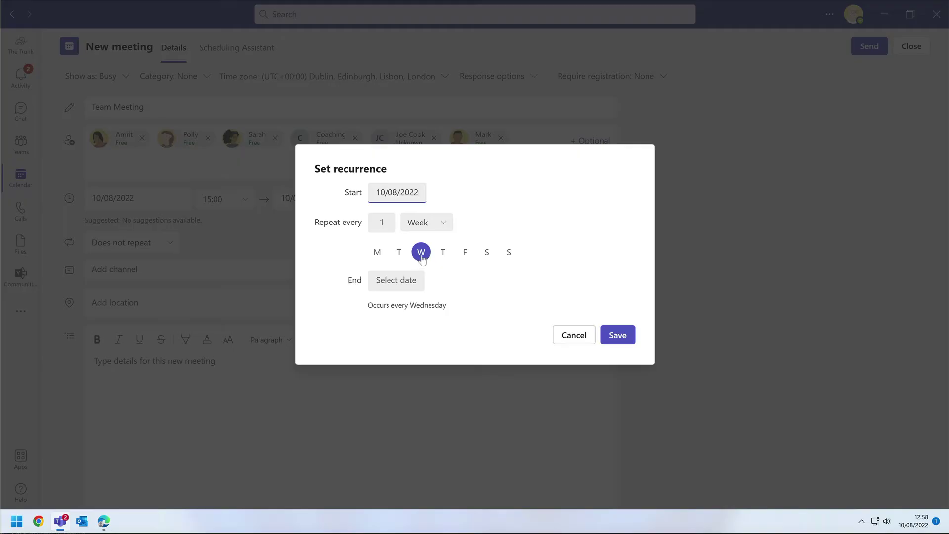
left_click(625, 339)
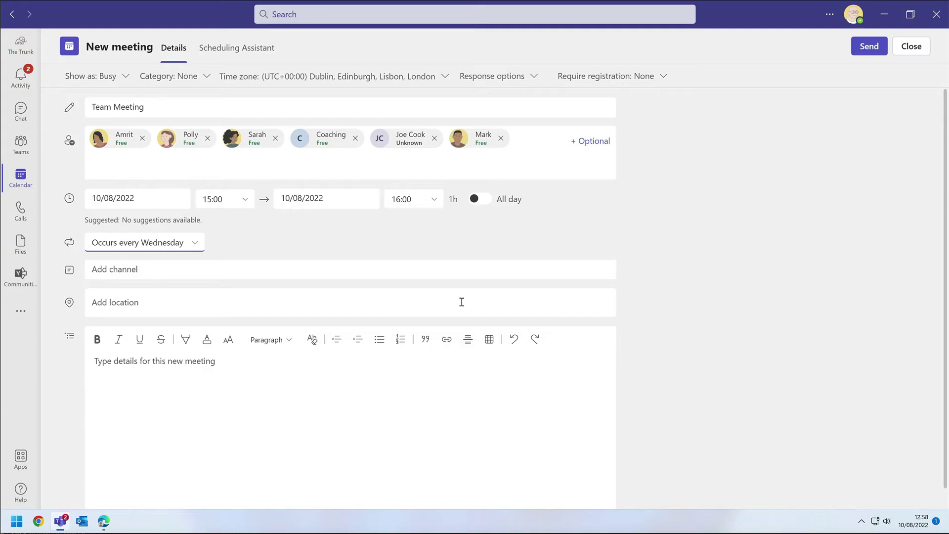
left_click(183, 266)
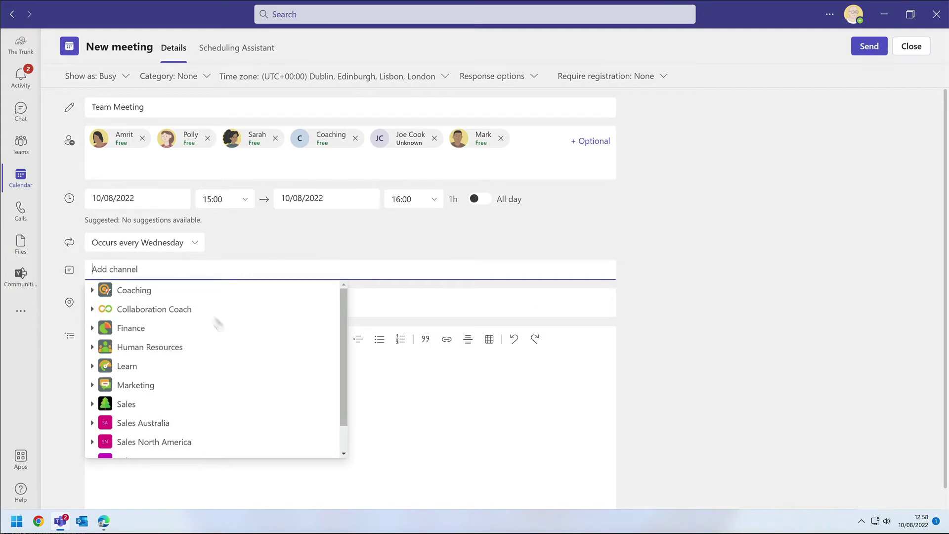
Post the meeting in the Coaching team's General channel
scroll(343, 331, "down", 1)
scroll(344, 329, "up", 1)
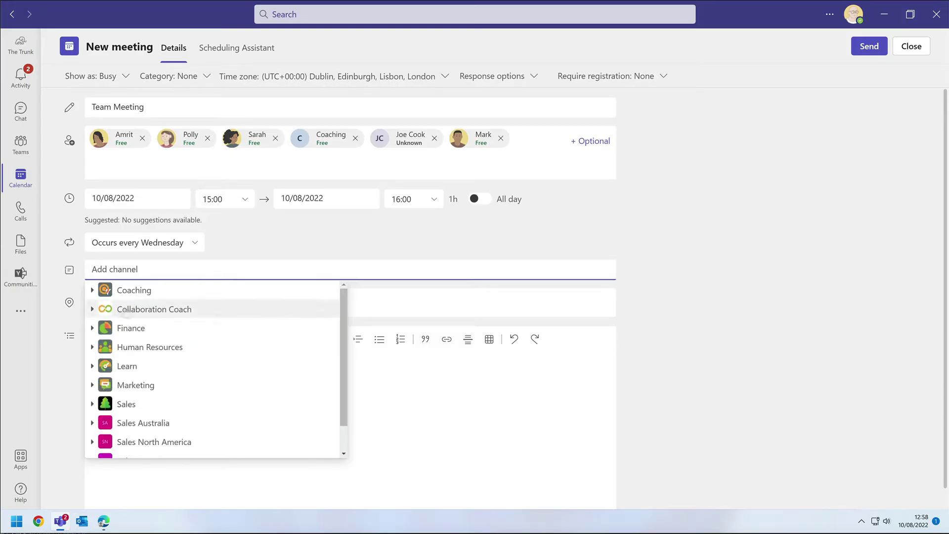
left_click(92, 290)
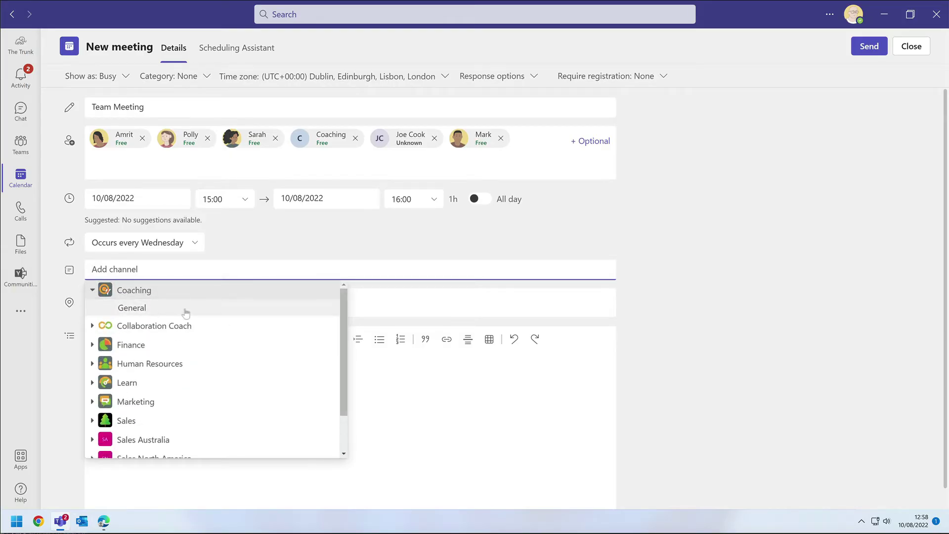
left_click(252, 310)
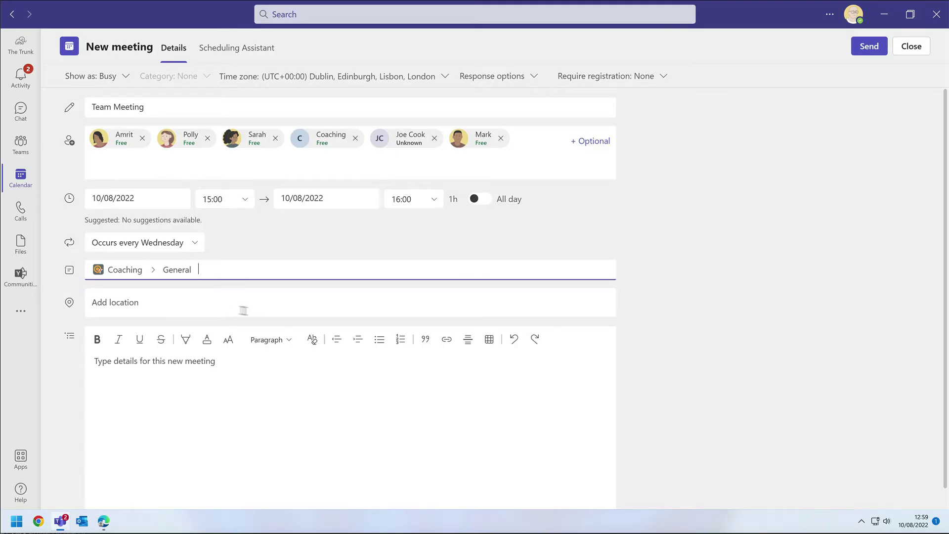
left_click(216, 303)
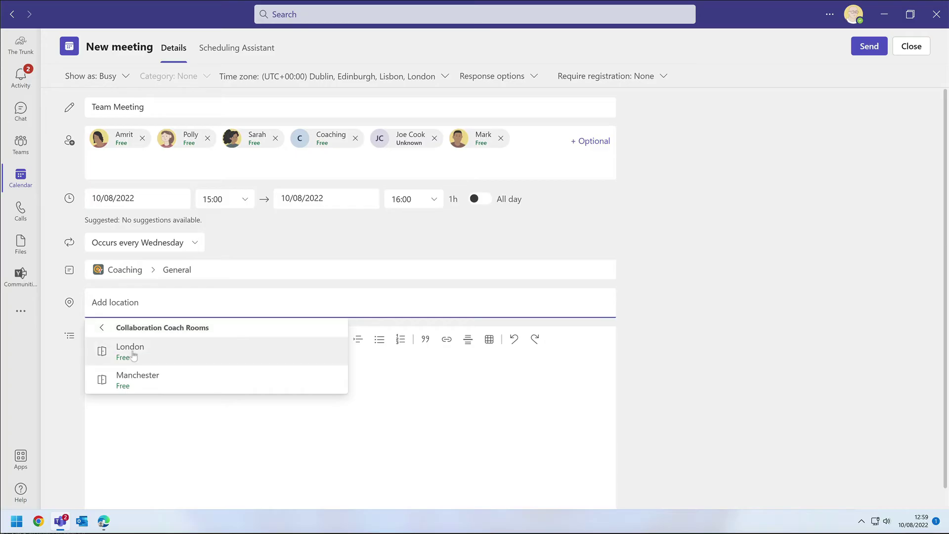
Book the London room as location and keep the meeting not private
left_click(130, 351)
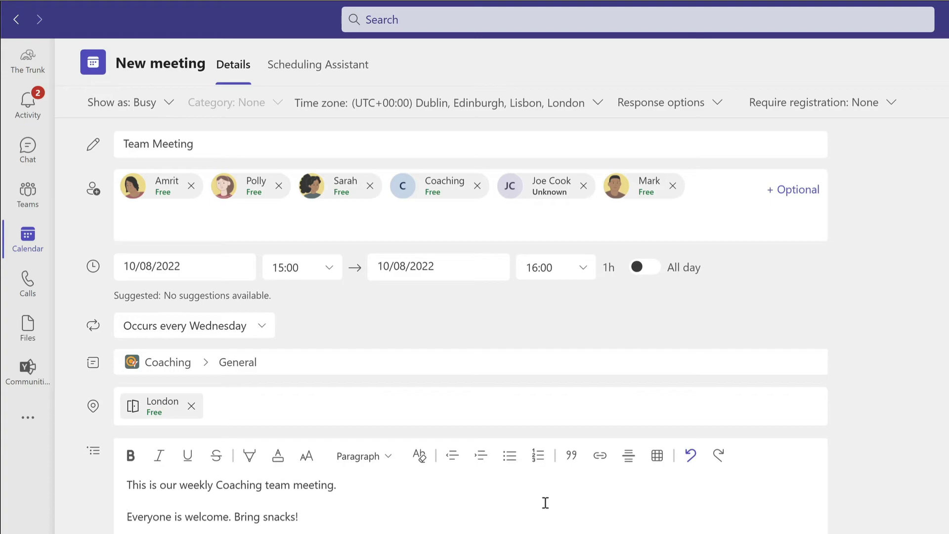
left_click(136, 104)
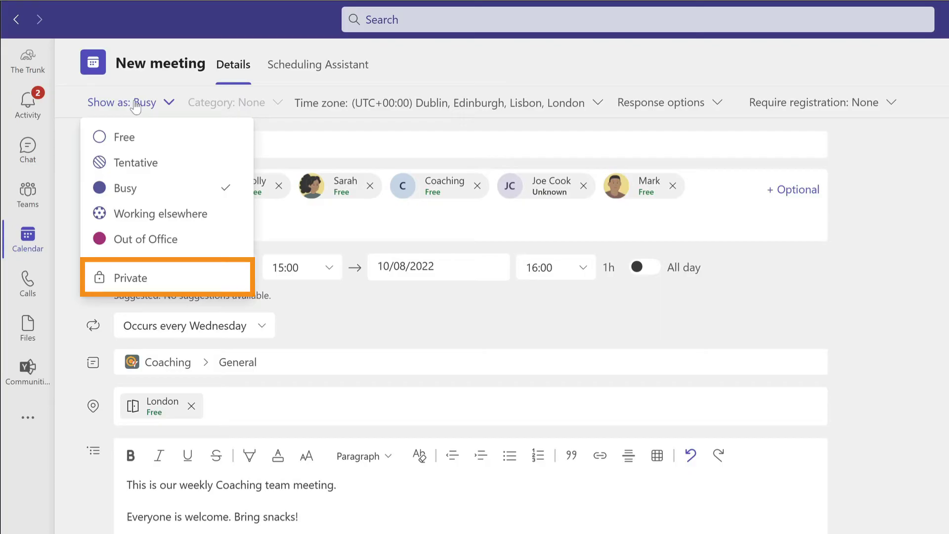
left_click(144, 289)
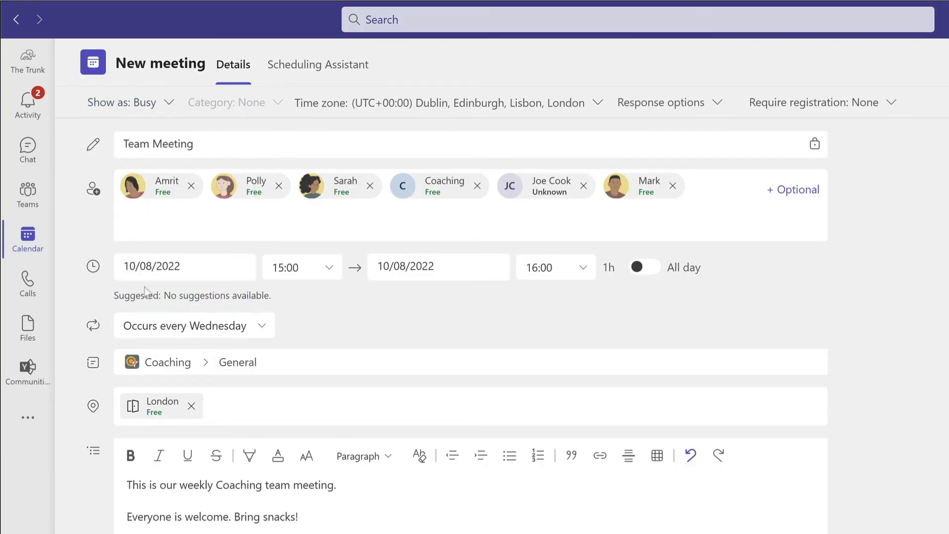
left_click(152, 104)
left_click(132, 265)
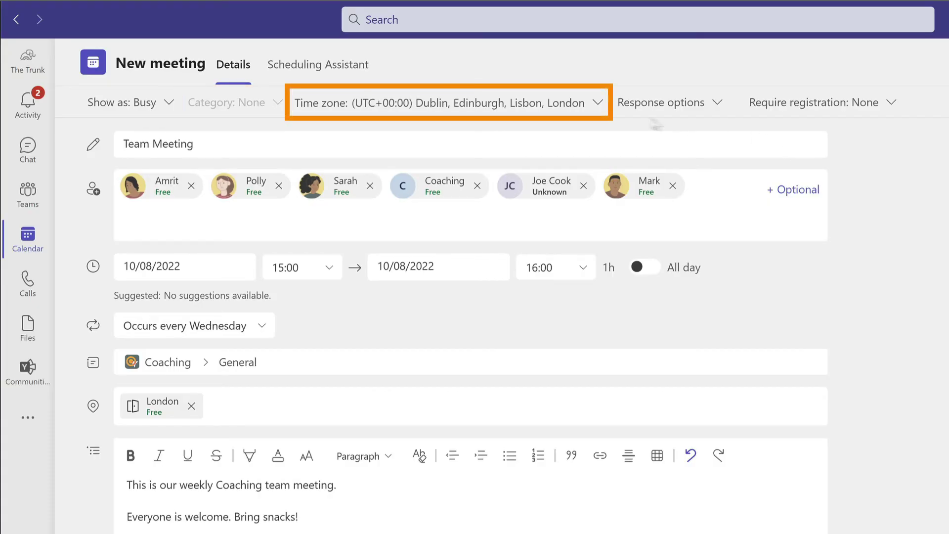
Review time zone, response options and registration (kept None), then send the invitation
left_click(553, 104)
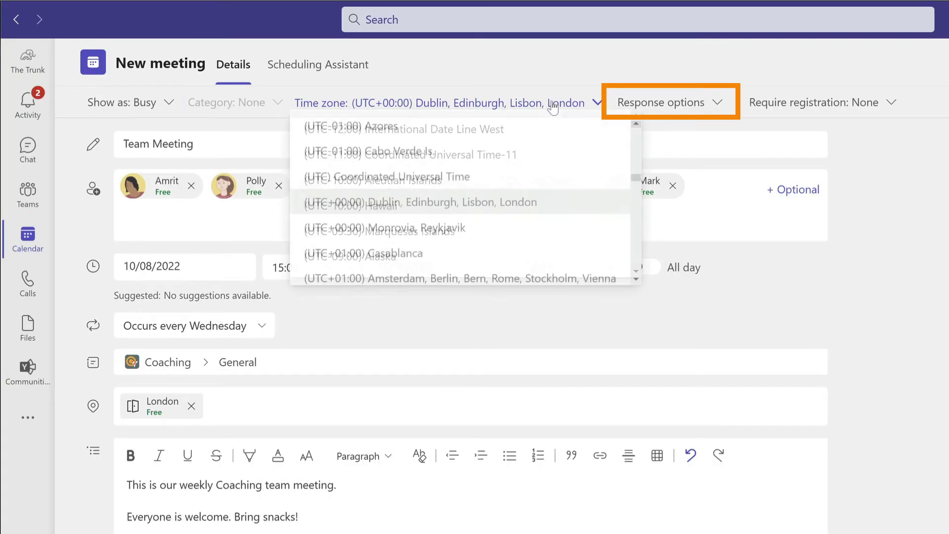
left_click(704, 103)
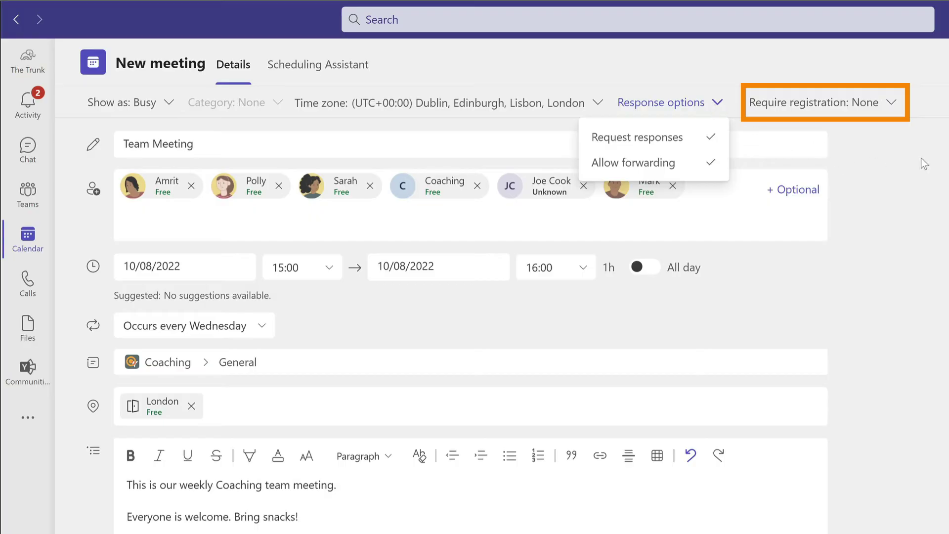
left_click(863, 104)
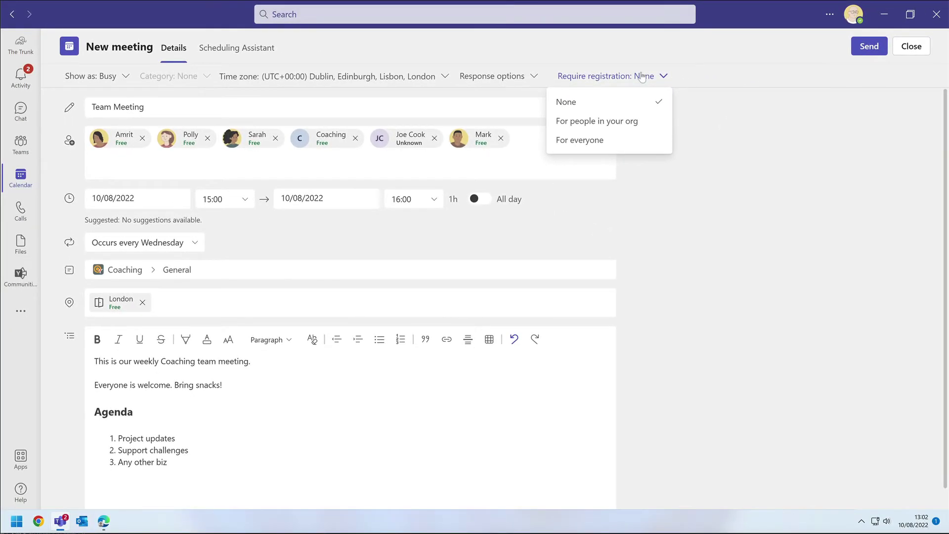
left_click(855, 118)
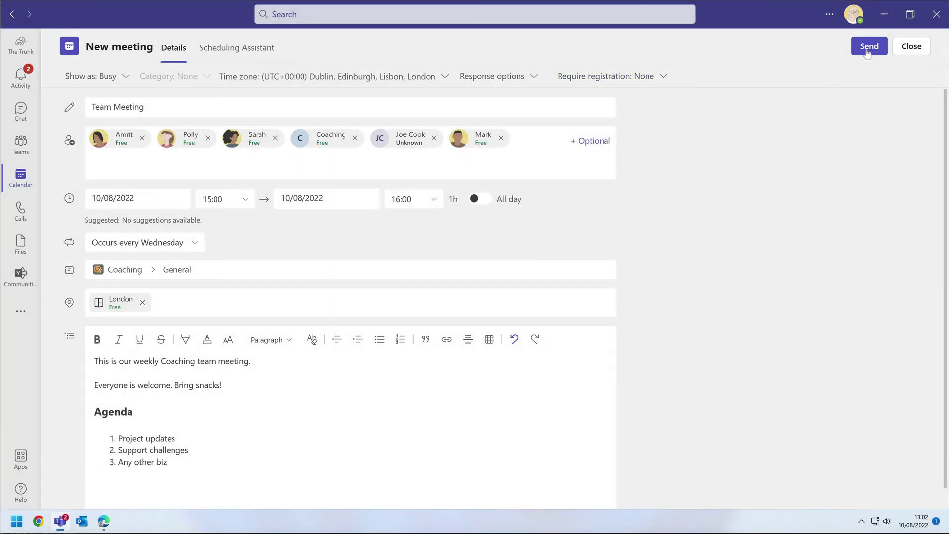
left_click(867, 47)
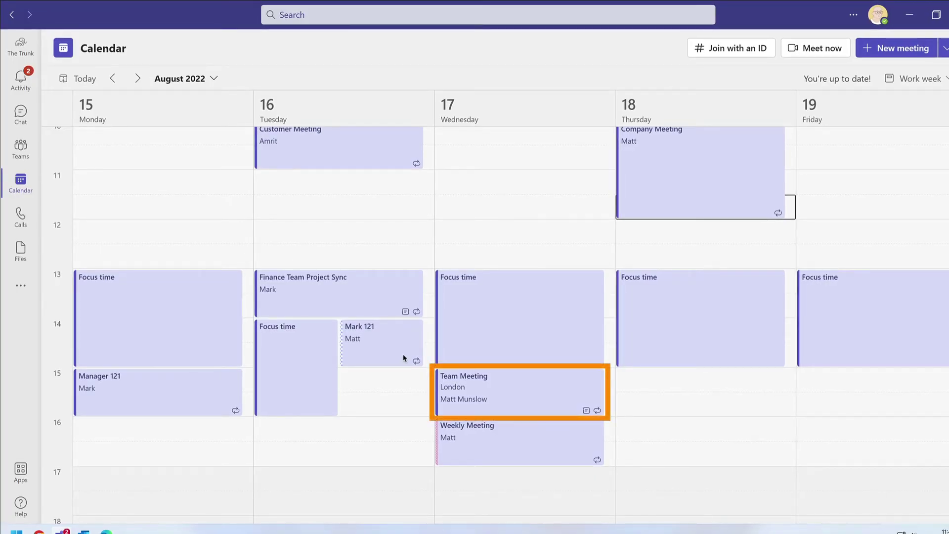
Edit the whole Team Meeting series and open its Meeting options page
left_click(513, 405)
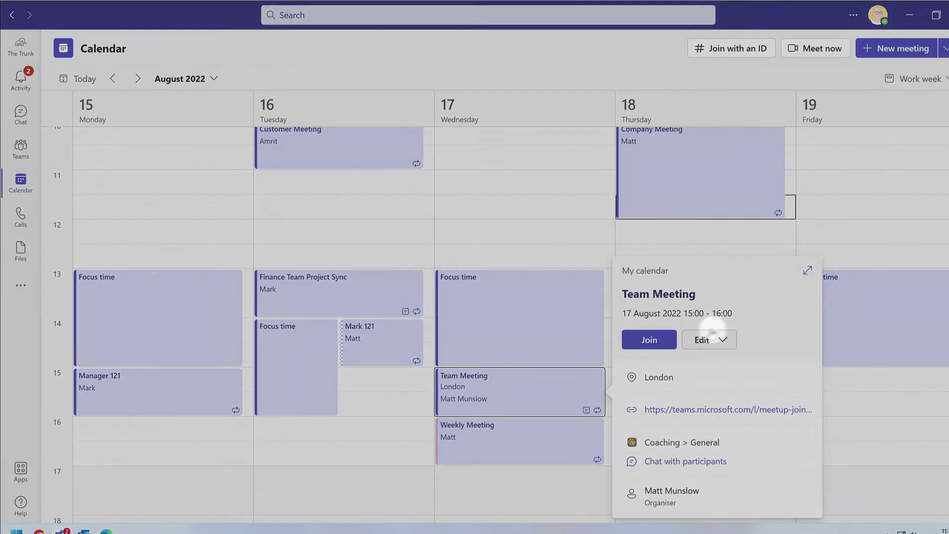
left_click(722, 339)
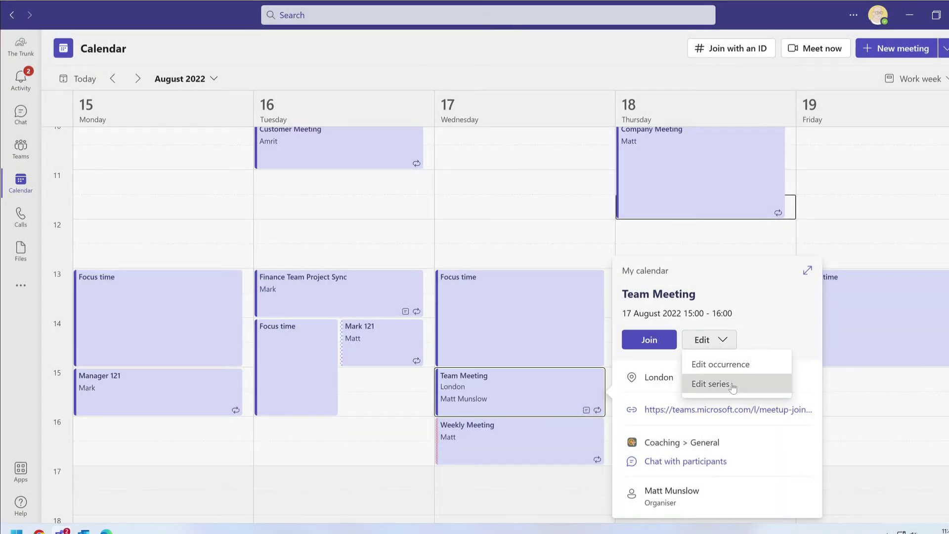
left_click(733, 384)
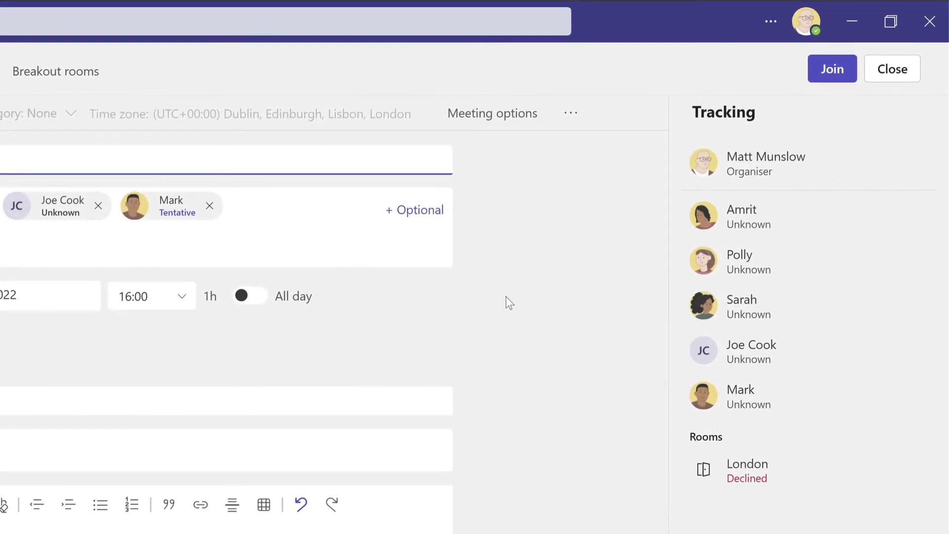
left_click(513, 115)
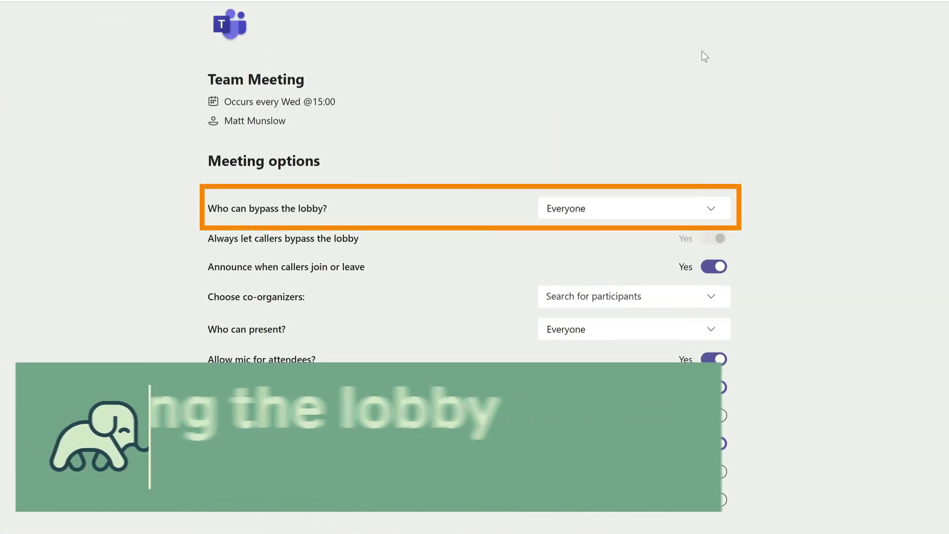
Admit the guest waiting in the lobby, leaving lobby bypass unchanged
left_click(707, 216)
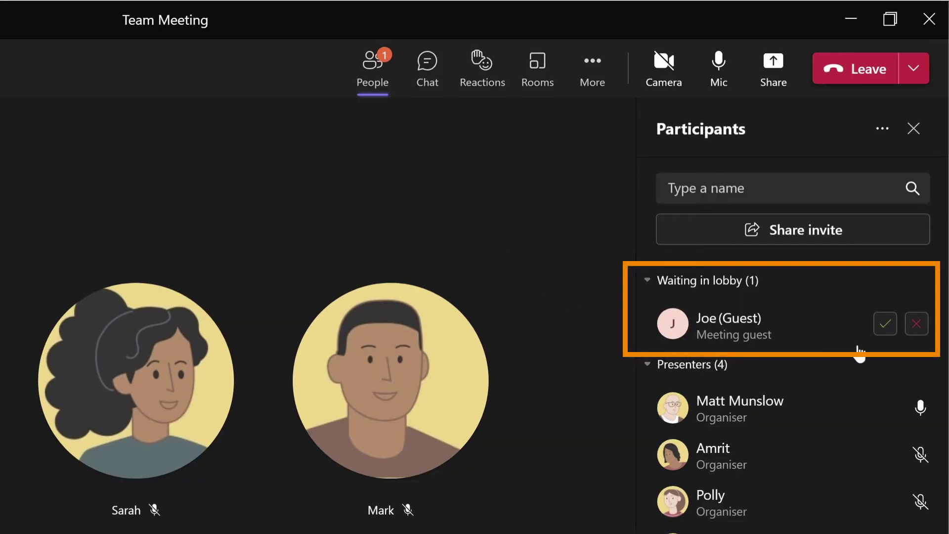
left_click(886, 328)
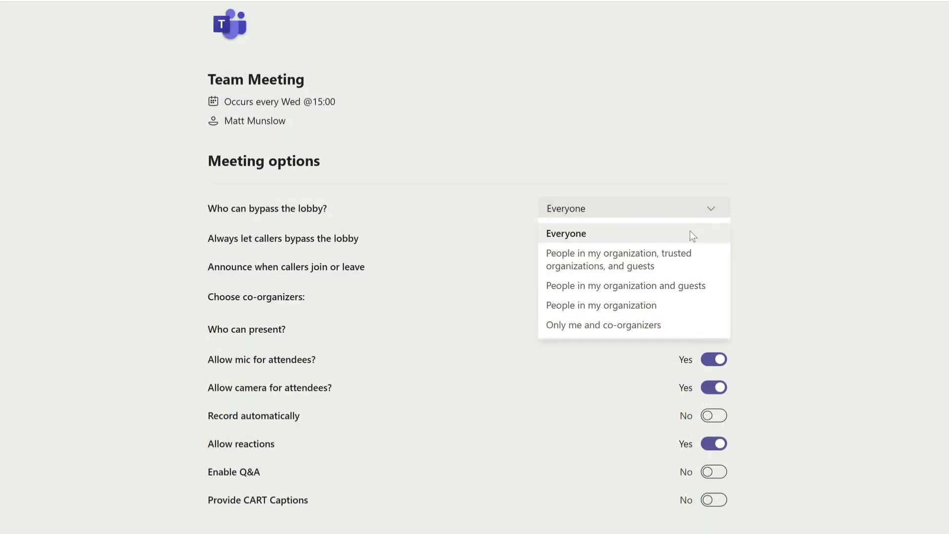
left_click(690, 233)
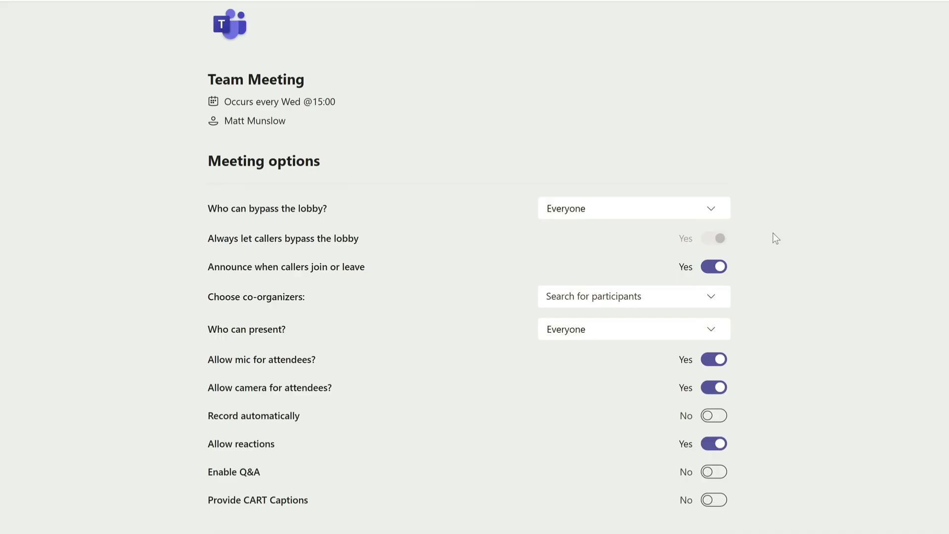
Set lobby bypass to 'People in my organization' and admit the waiting guest
left_click(684, 211)
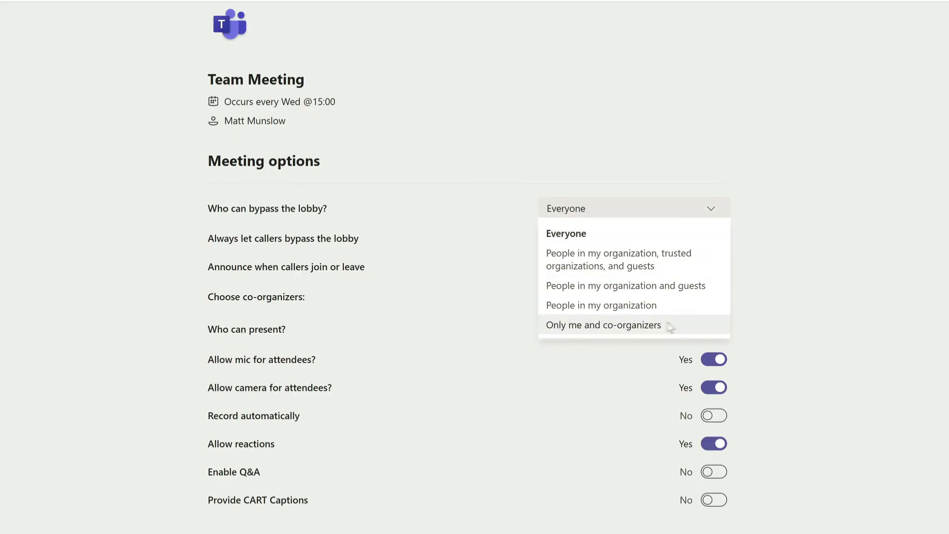
left_click(683, 329)
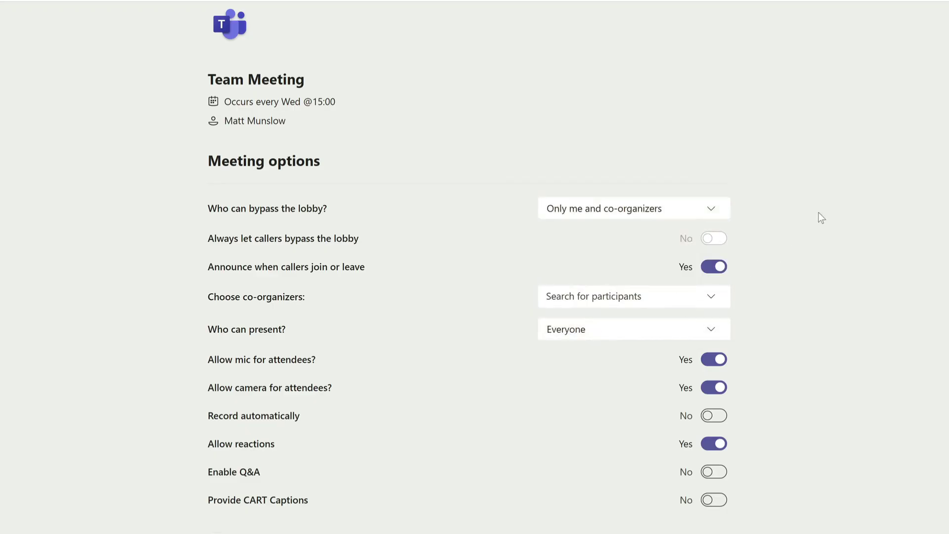
left_click(725, 208)
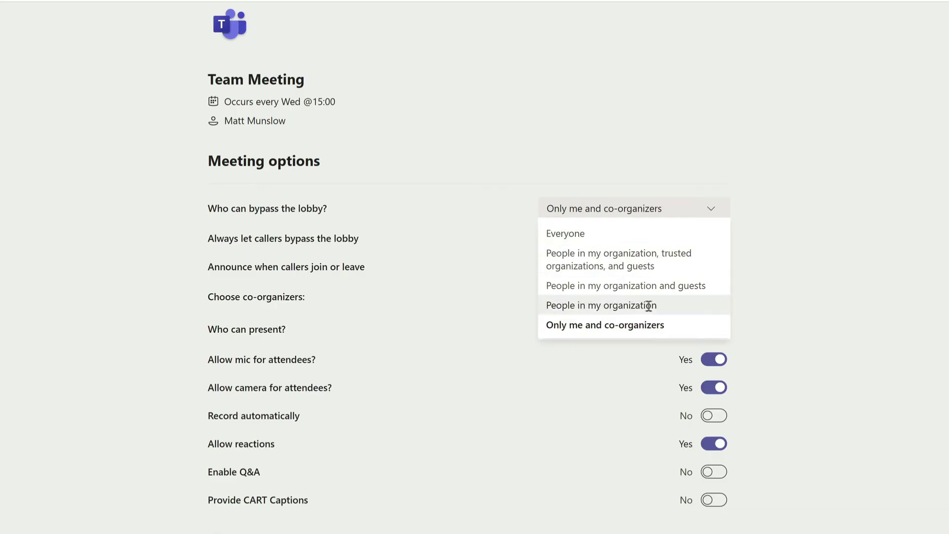
left_click(675, 310)
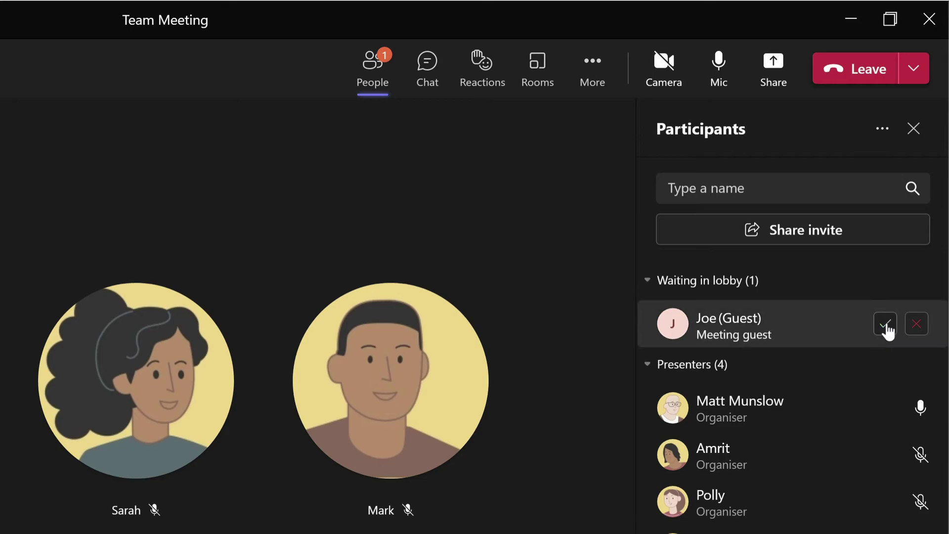
left_click(886, 325)
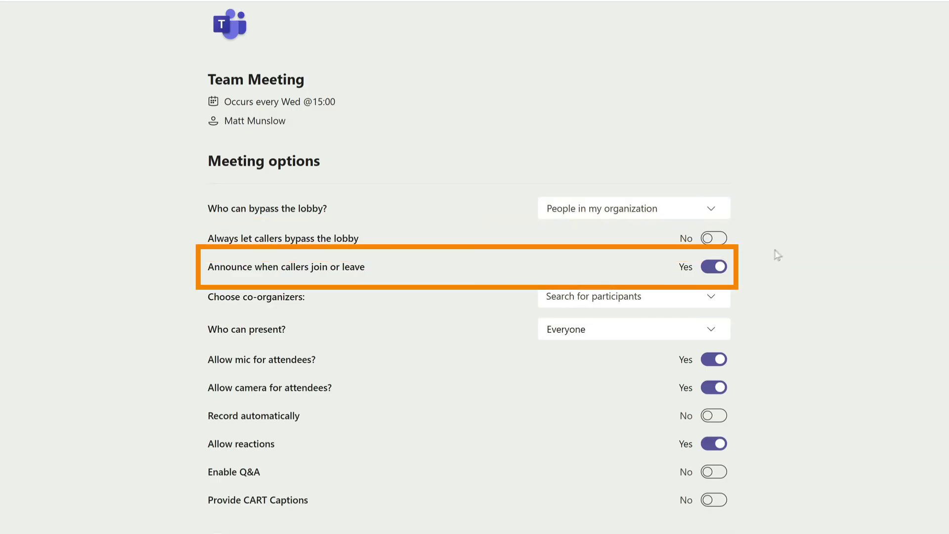
Switch 'Announce when callers join or leave' to No
left_click(721, 270)
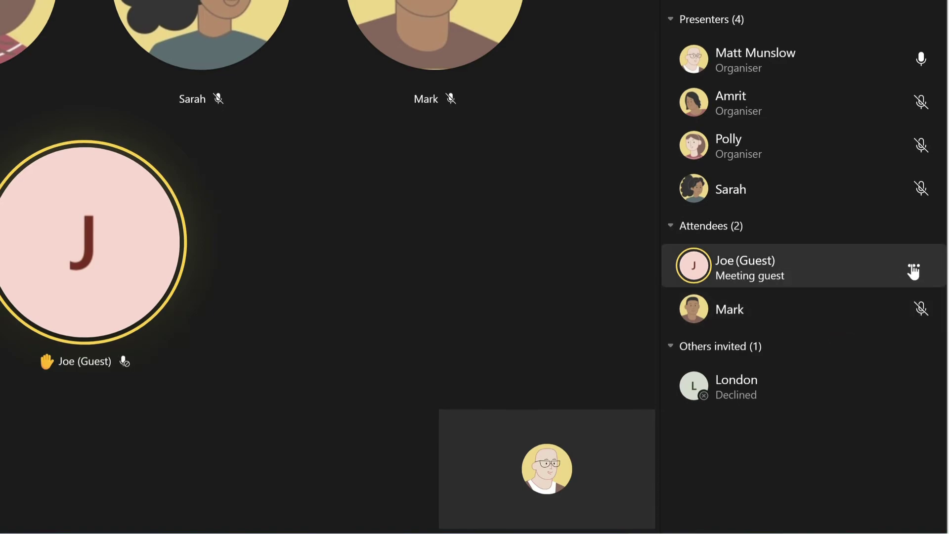
left_click(913, 267)
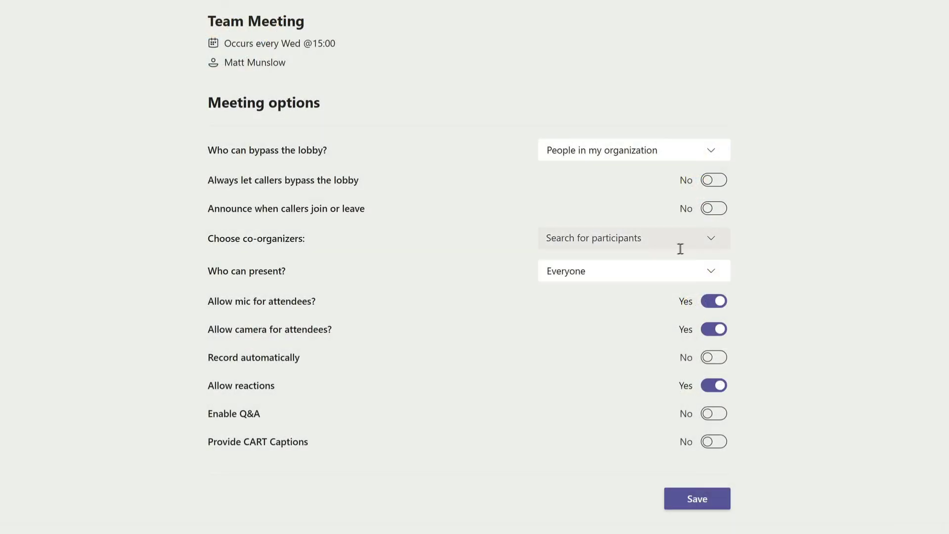
Add the manager and the producer as co-organizers from the search suggestions
left_click(624, 238)
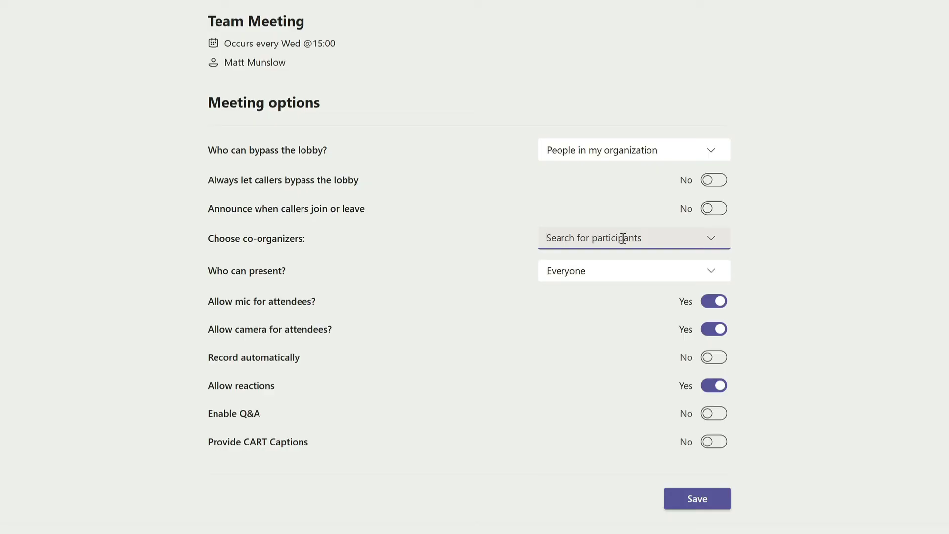
type("polly")
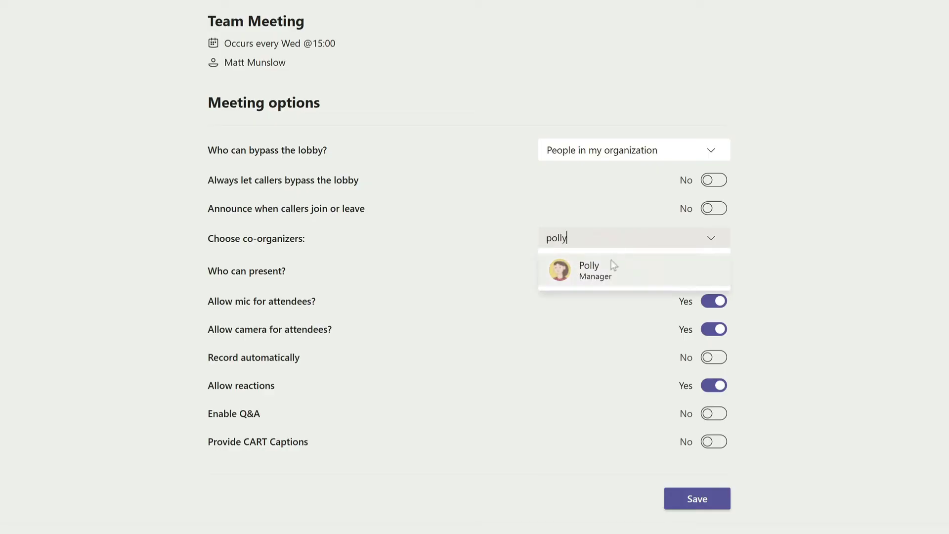
left_click(610, 262)
type("amr")
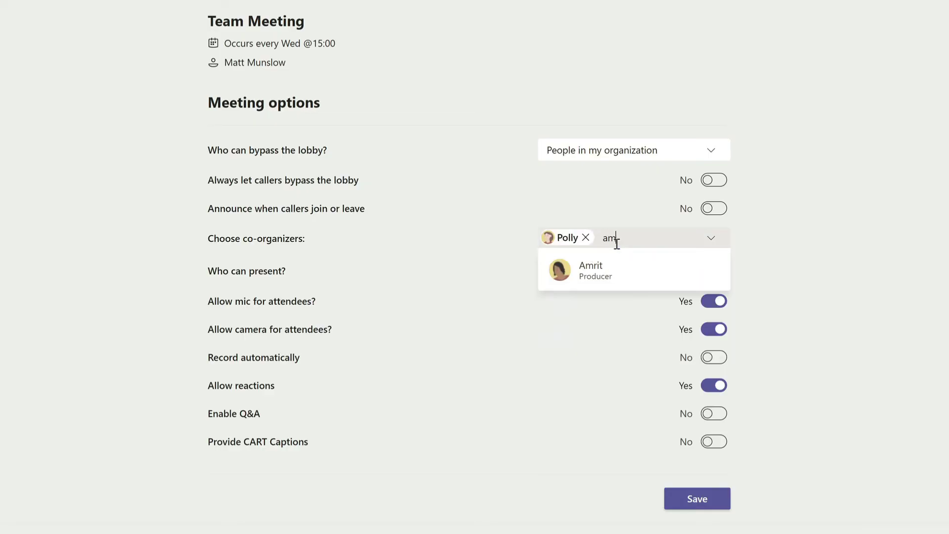
left_click(612, 259)
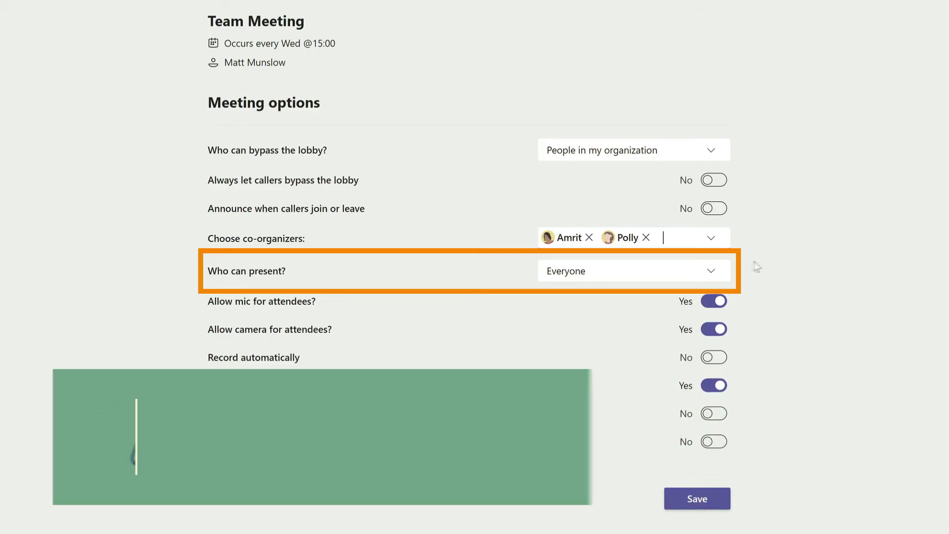
left_click(712, 272)
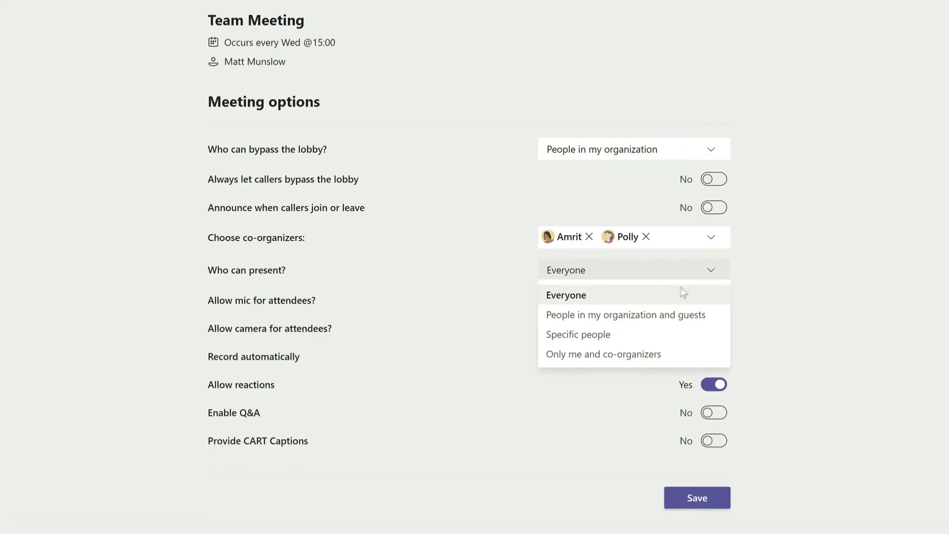
Set 'Who can present?' to Specific people with the director as sole presenter, and record automatically
left_click(618, 335)
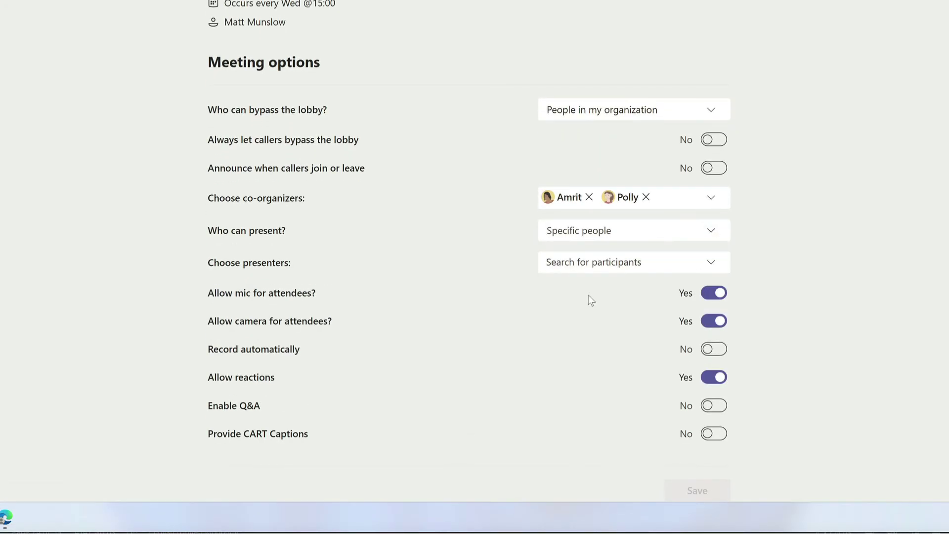
left_click(604, 263)
type("sarah")
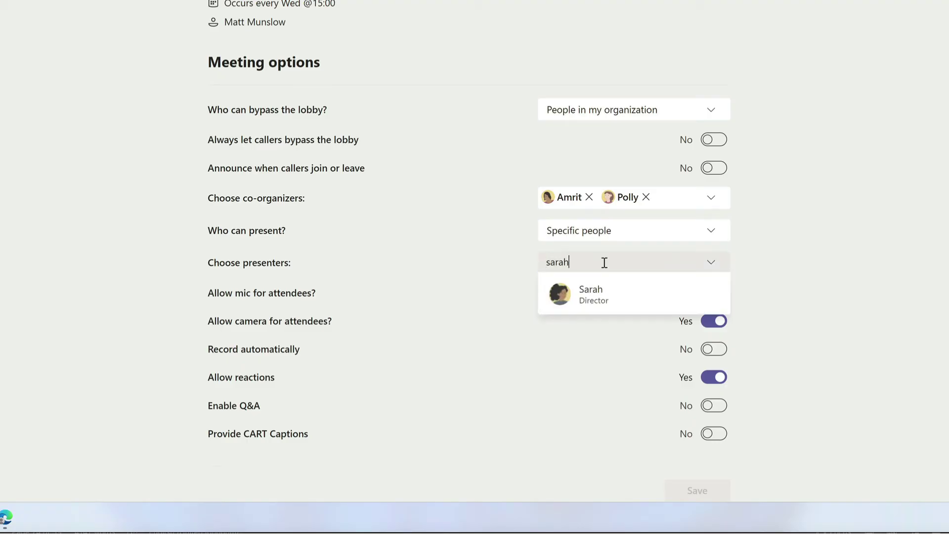
left_click(615, 298)
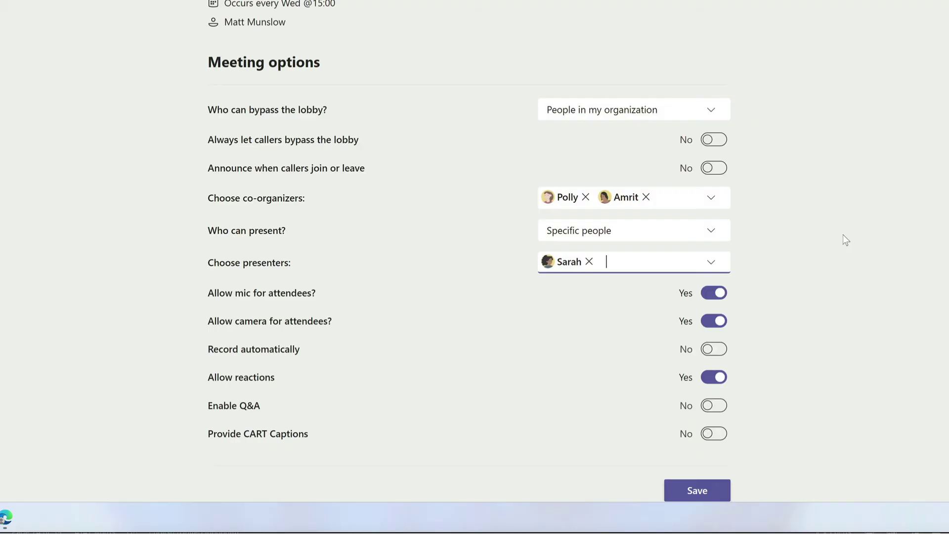
left_click(712, 351)
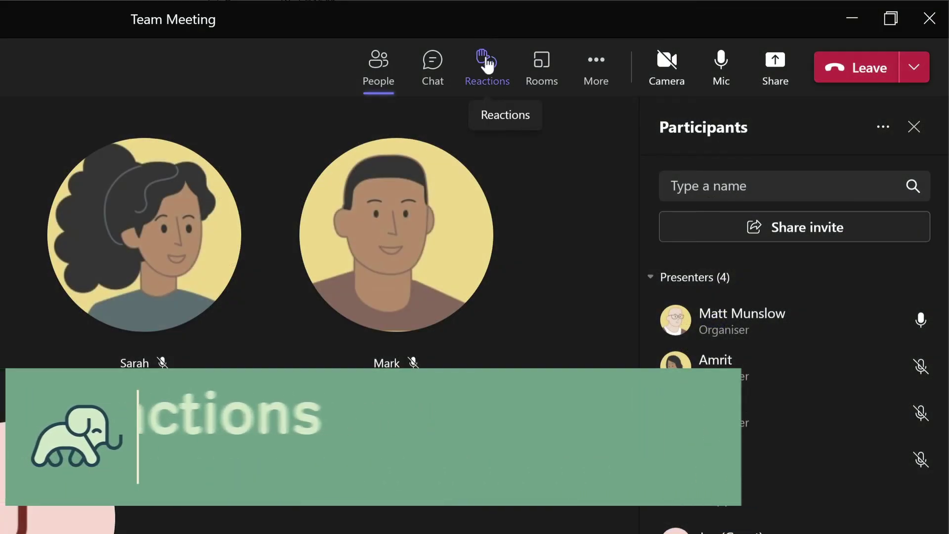
Show meeting reactions and start a Q&A discussion beginning 'What do you thin'
left_click(486, 61)
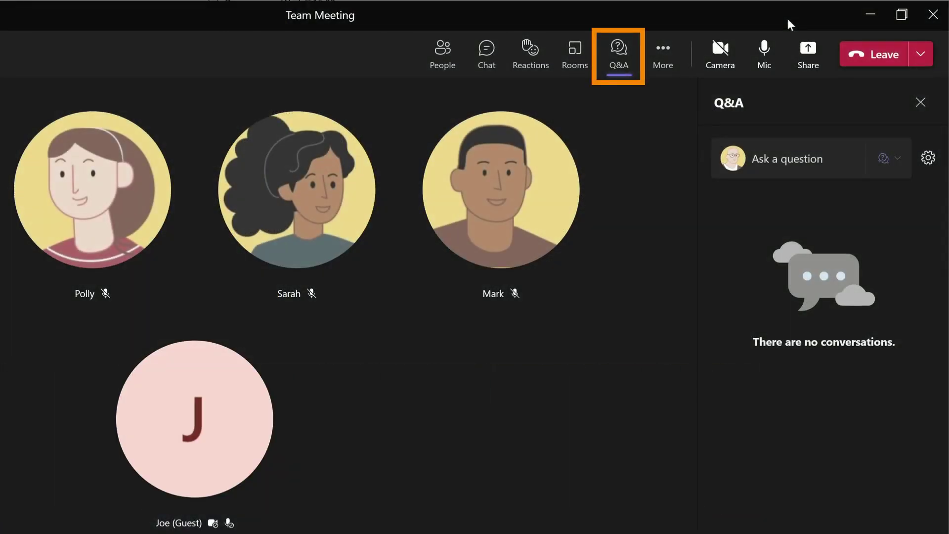
left_click(885, 159)
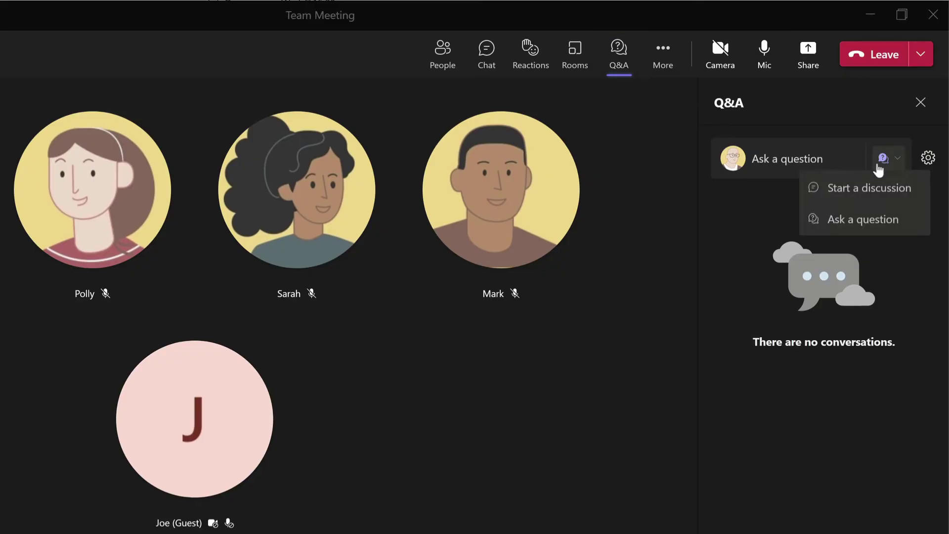
left_click(862, 191)
type("What do you thin")
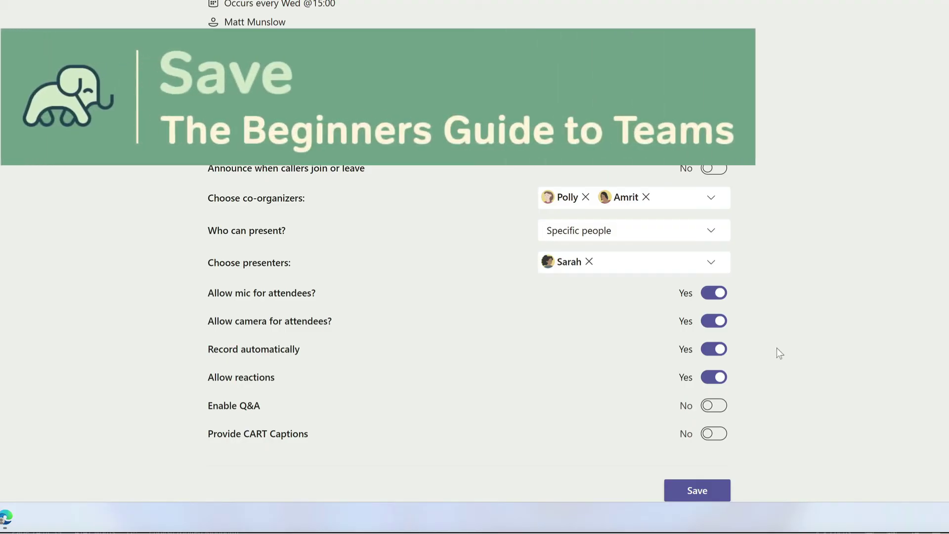
Save the changed Team Meeting options
left_click(697, 491)
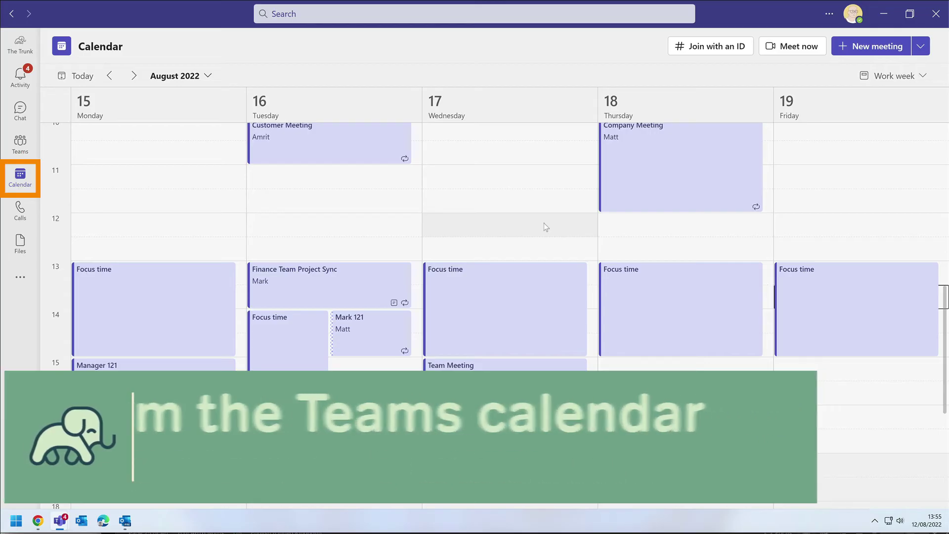
Open the Team Meeting's details card from the Teams calendar
left_click(516, 377)
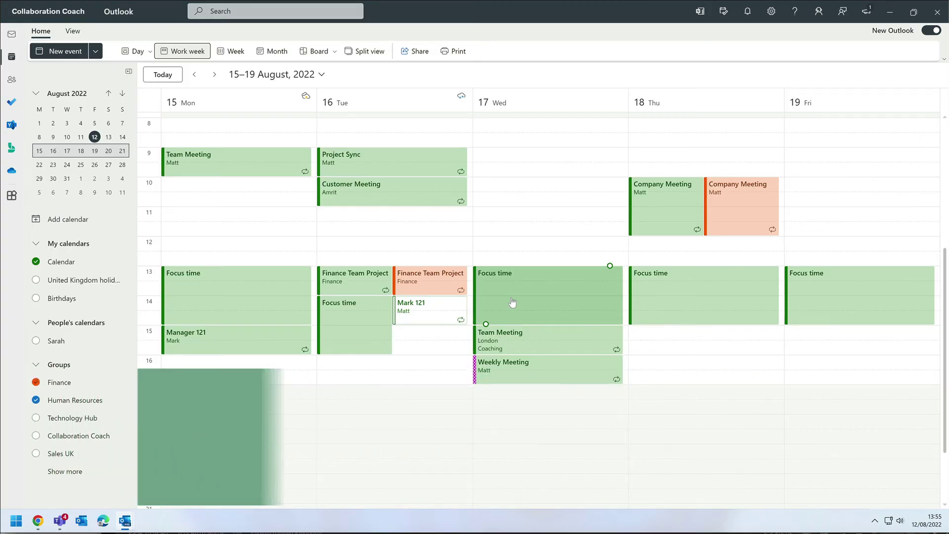
Open the Wednesday 17 August Team Meeting popup in the Outlook calendar
left_click(544, 334)
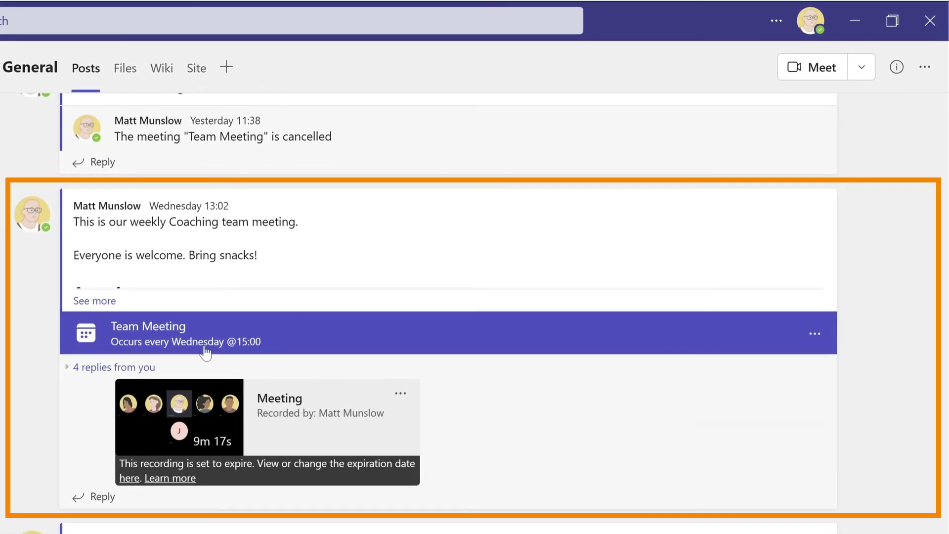
Open the Team Meeting details from its card in the General channel post
left_click(279, 338)
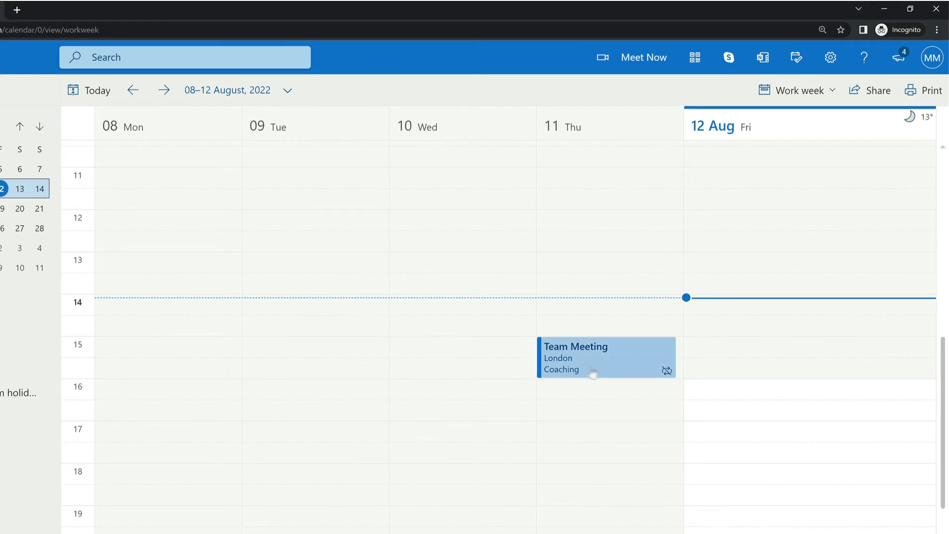
Open Thursday 11's Team Meeting popup and join the meeting
left_click(621, 362)
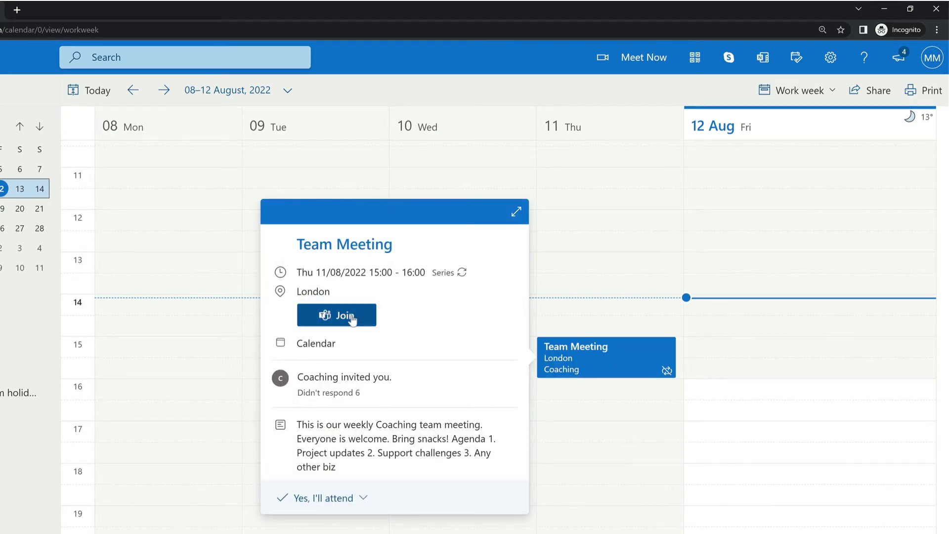
left_click(349, 317)
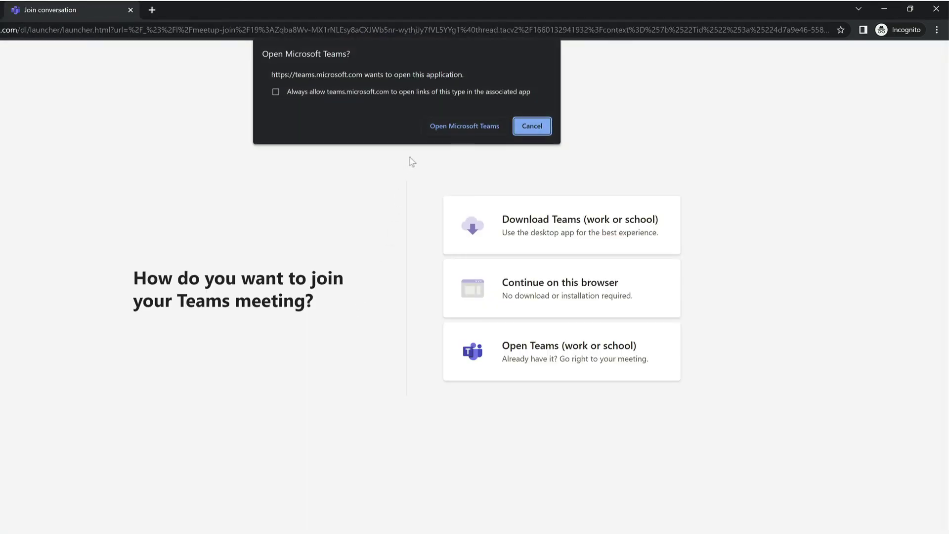
Decline the 'Open Microsoft Teams?' prompt and continue joining on this browser
left_click(465, 126)
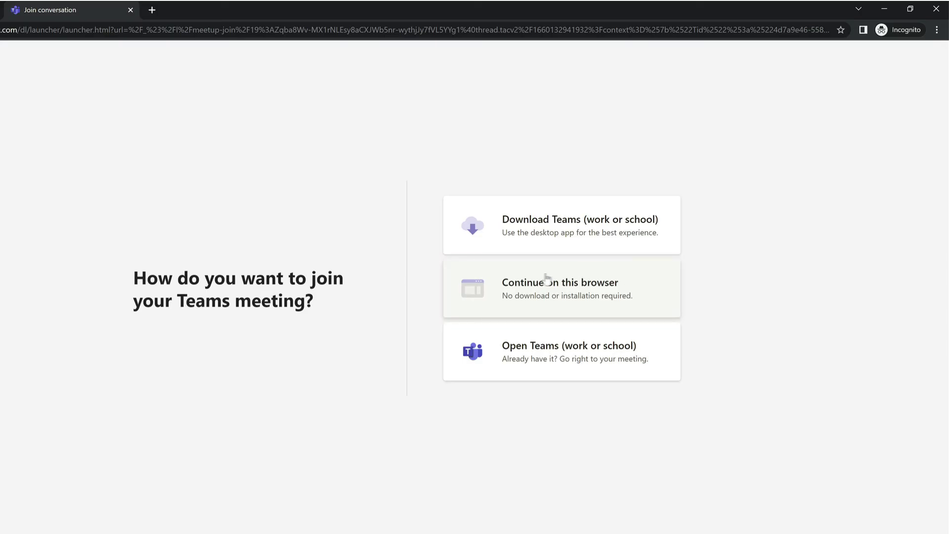
left_click(531, 275)
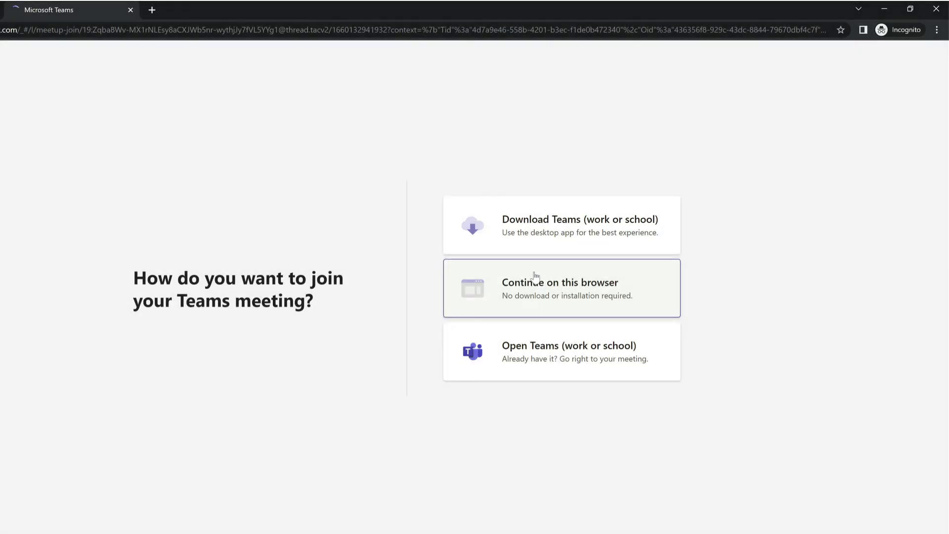
Continue joining in the browser and enter a guest display name
left_click(585, 242)
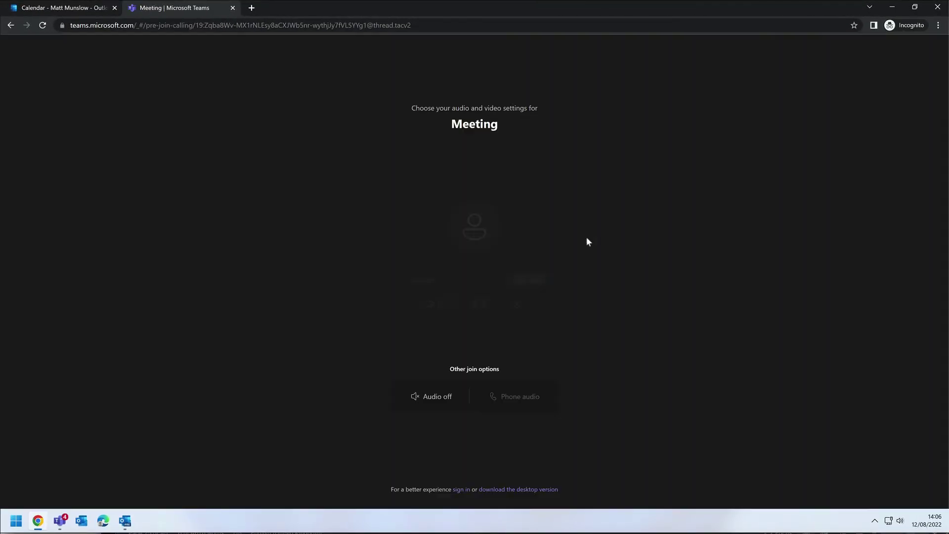
type("Joe")
left_click(389, 305)
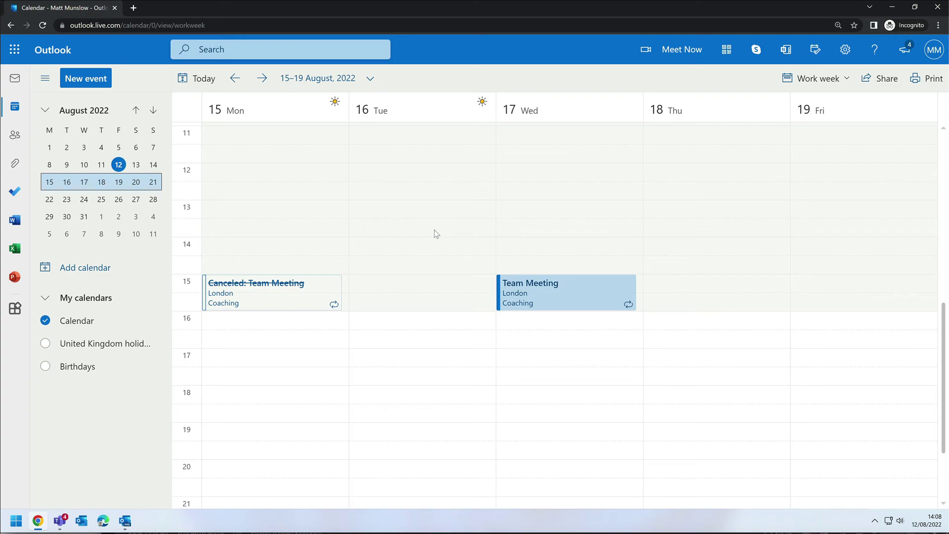
Open Wednesday 17's Team Meeting invite and follow its Join on the web link
double_click(544, 295)
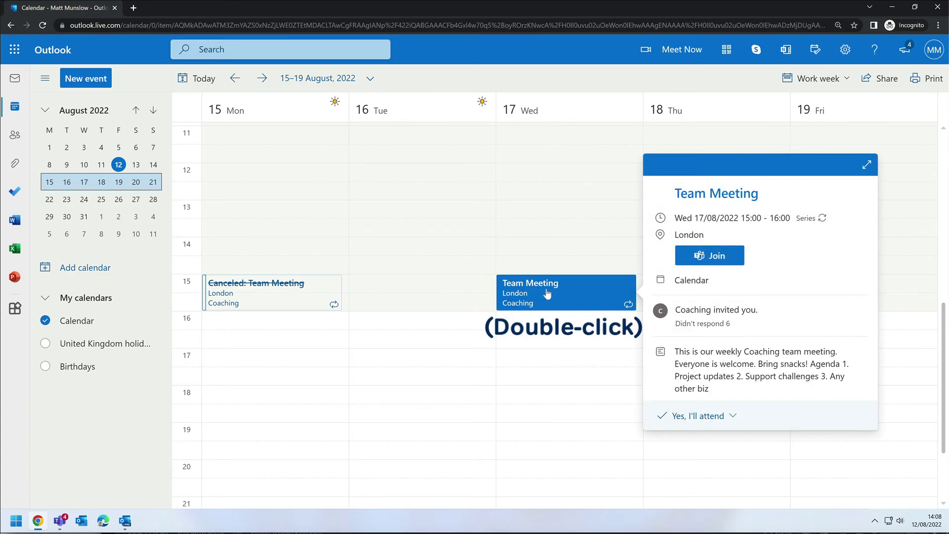
scroll(509, 262, "down", 4)
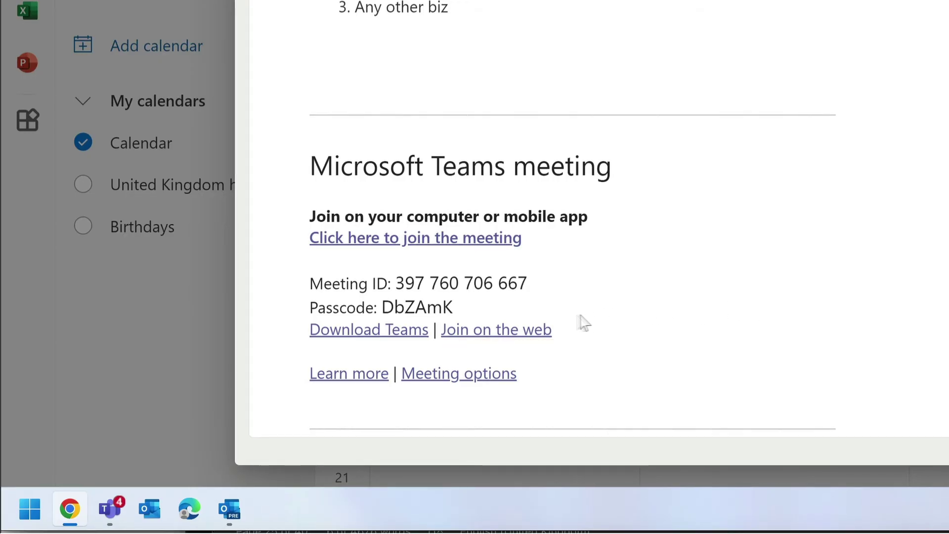
left_click(518, 333)
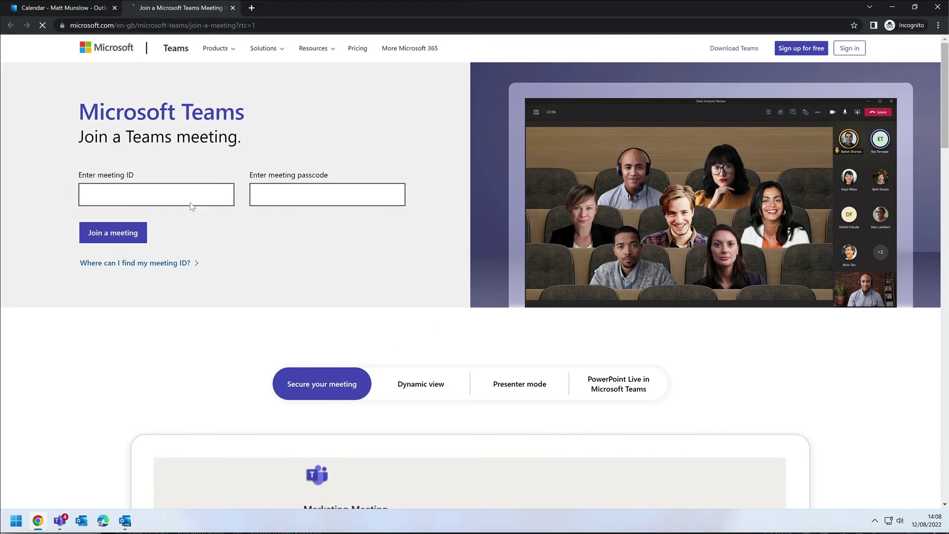
Paste the invite's meeting ID and passcode on the join page, join, and dismiss the desktop-app prompt
left_click(169, 192)
key("ctrl+v")
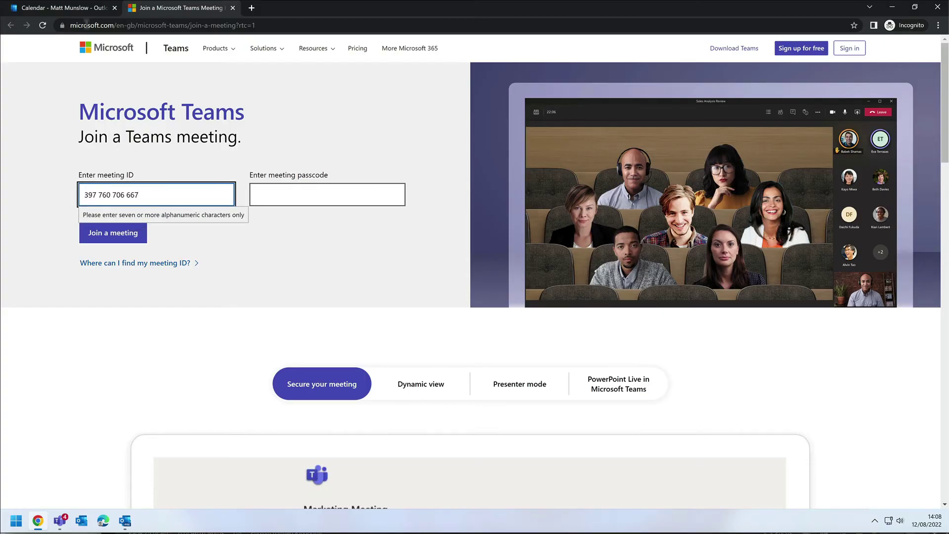
left_click(74, 7)
double_click(208, 410)
key("ctrl+c")
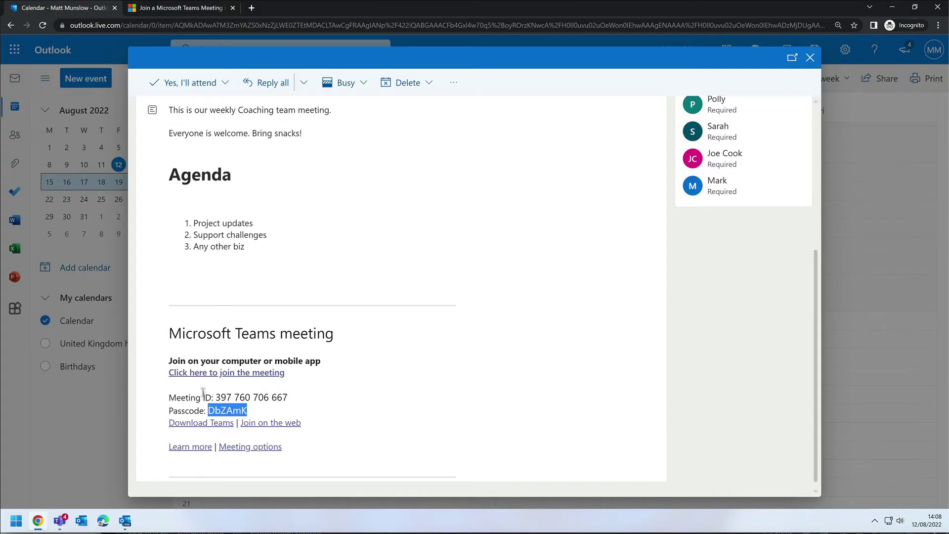
left_click(218, 8)
left_click(296, 198)
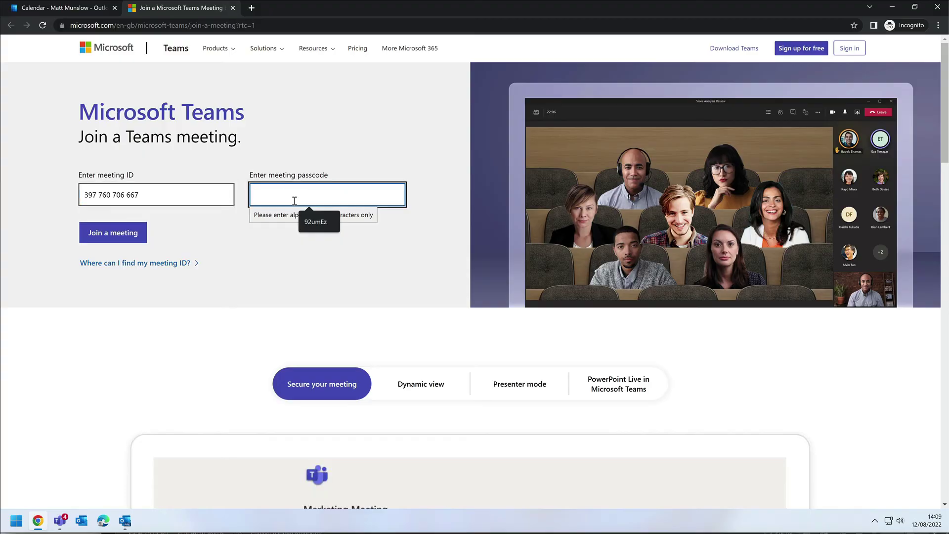
key("ctrl+v")
left_click(130, 233)
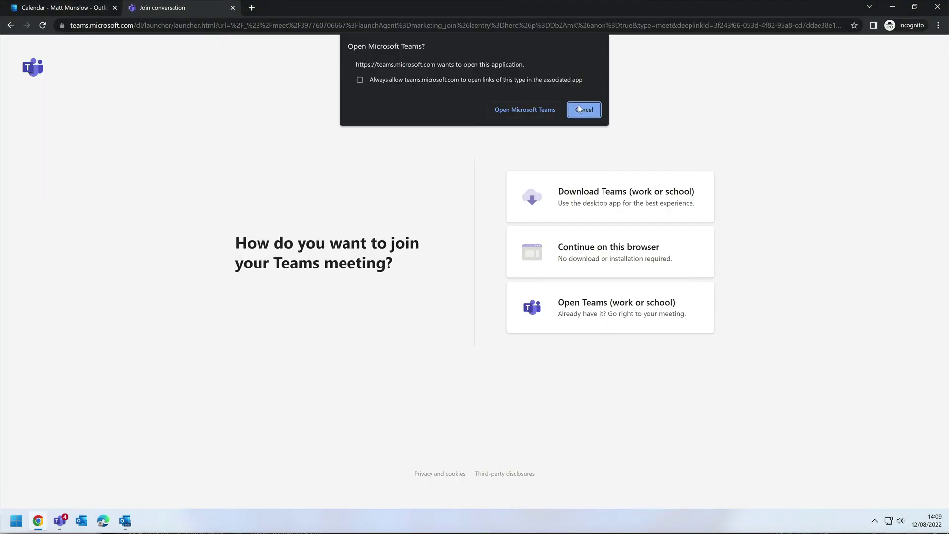
left_click(581, 109)
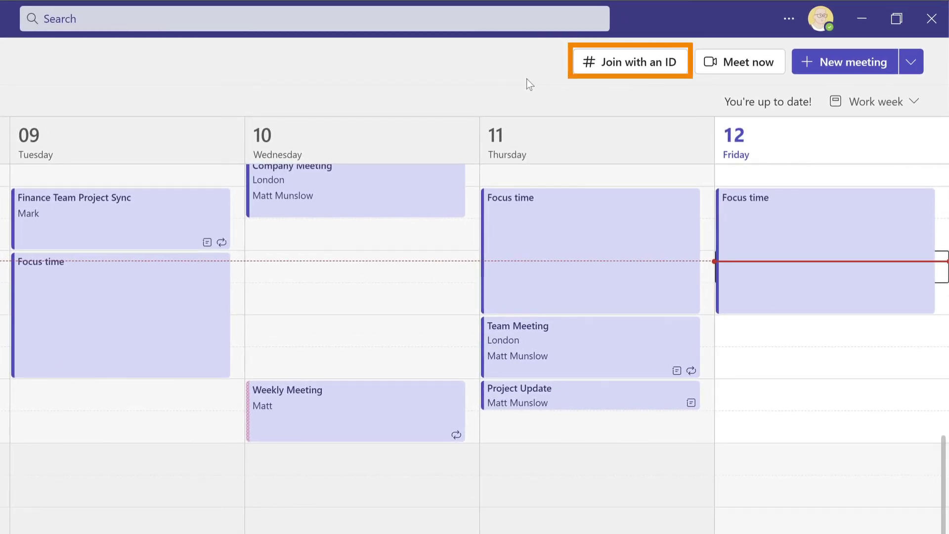
Join with an ID from the Calendar, pasting the meeting ID and passcode, then join the meeting
left_click(632, 64)
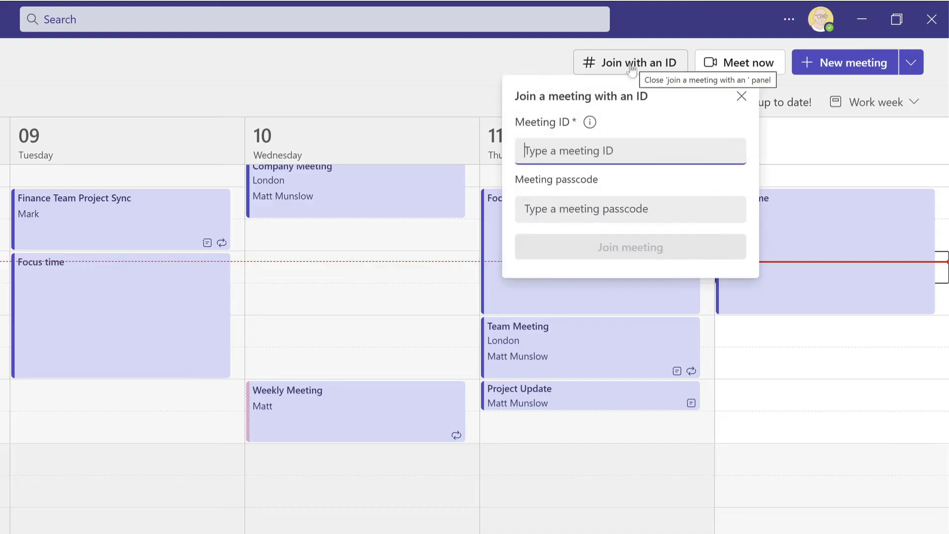
key("ctrl+v")
left_click(563, 208)
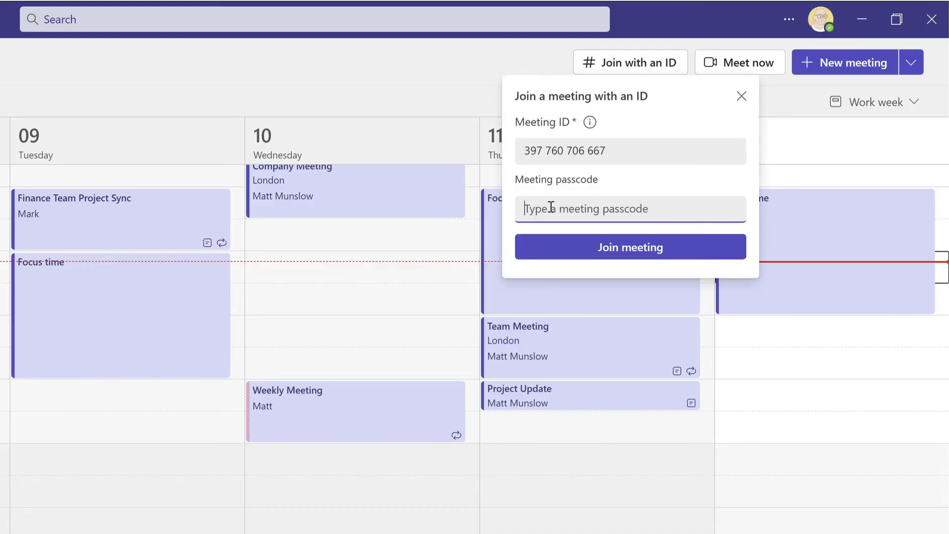
key("ctrl+v")
left_click(672, 178)
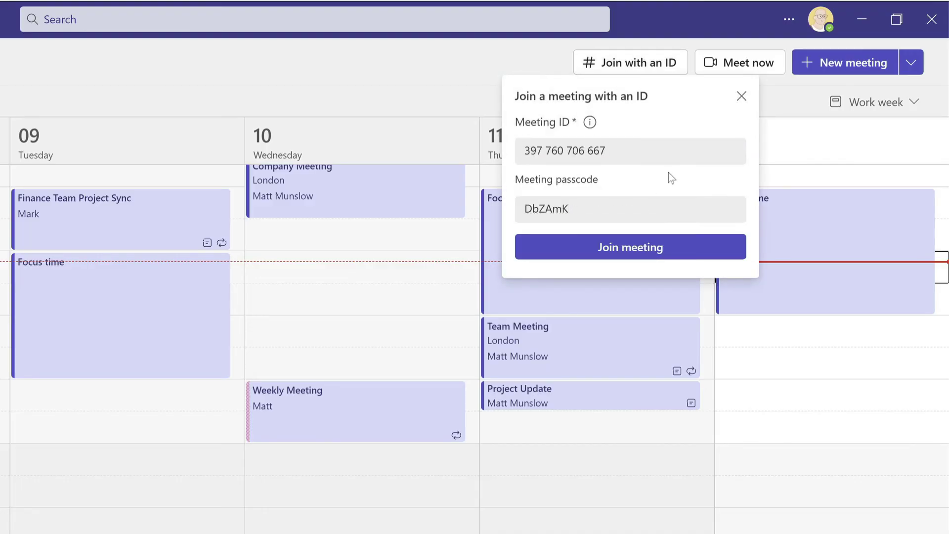
left_click(648, 247)
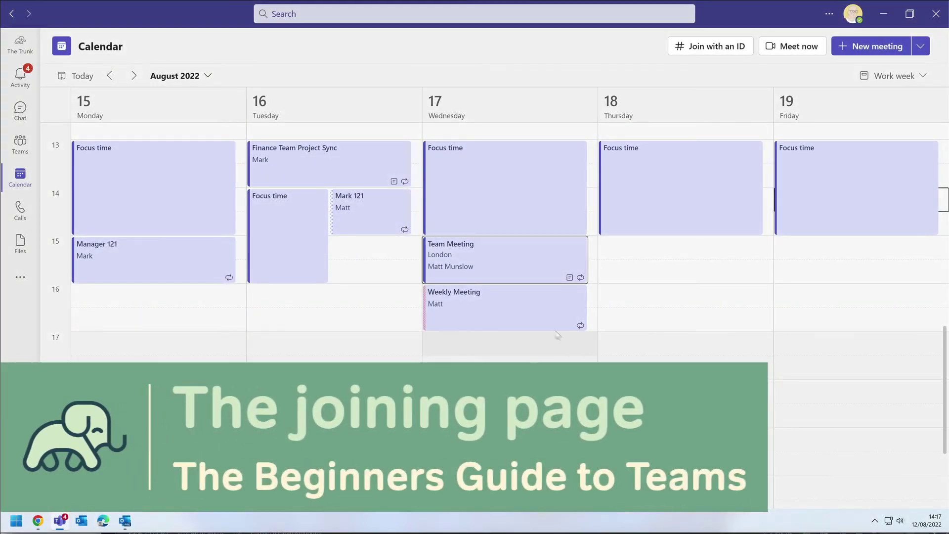
Join Wednesday's Team Meeting in a maximized window with the camera on and Background filters showing
left_click(507, 259)
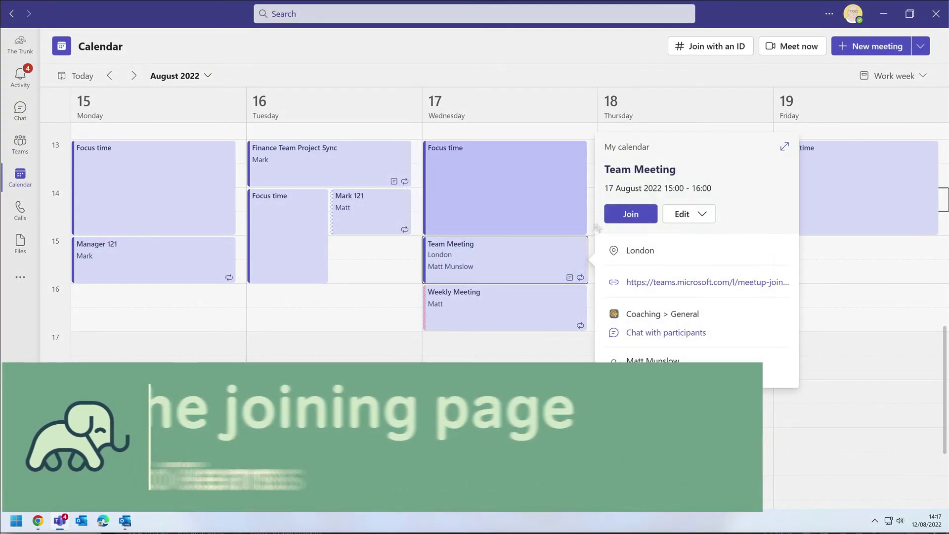
left_click(621, 218)
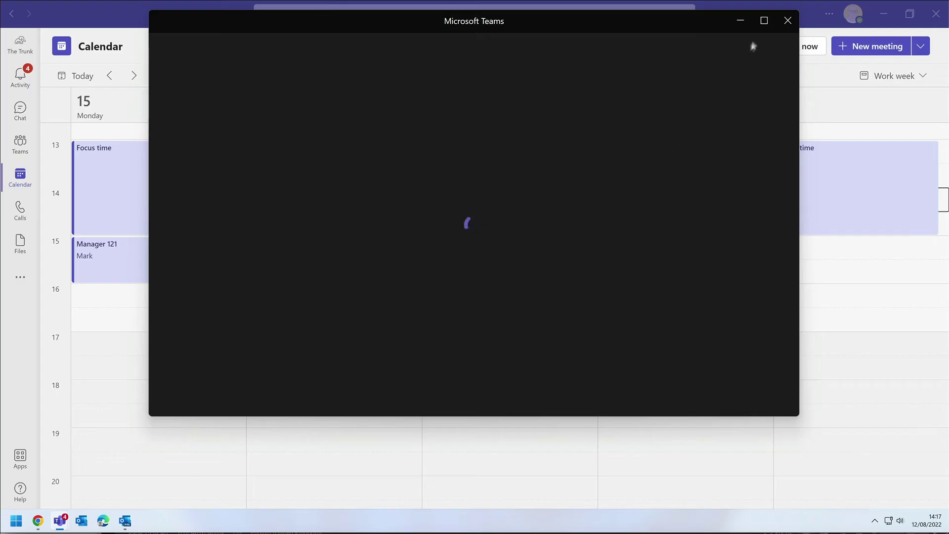
left_click(763, 23)
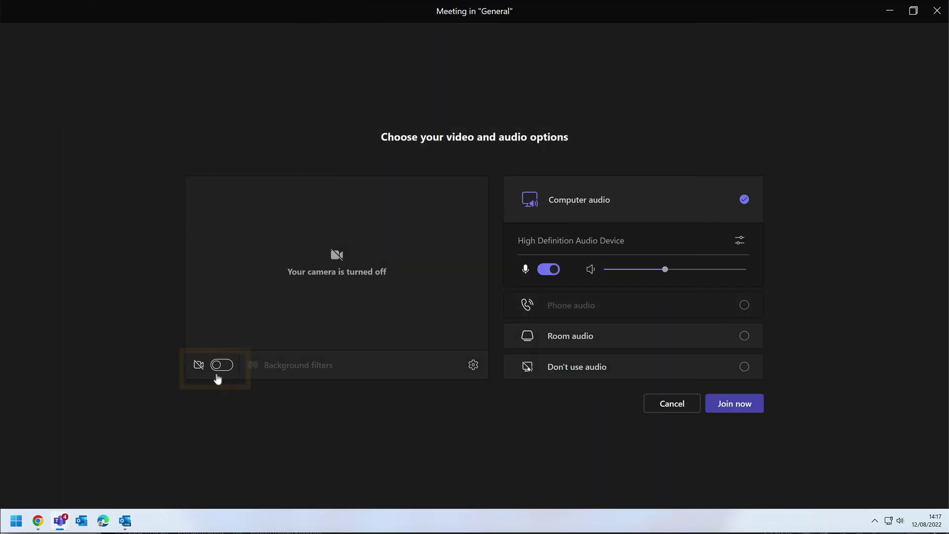
left_click(221, 366)
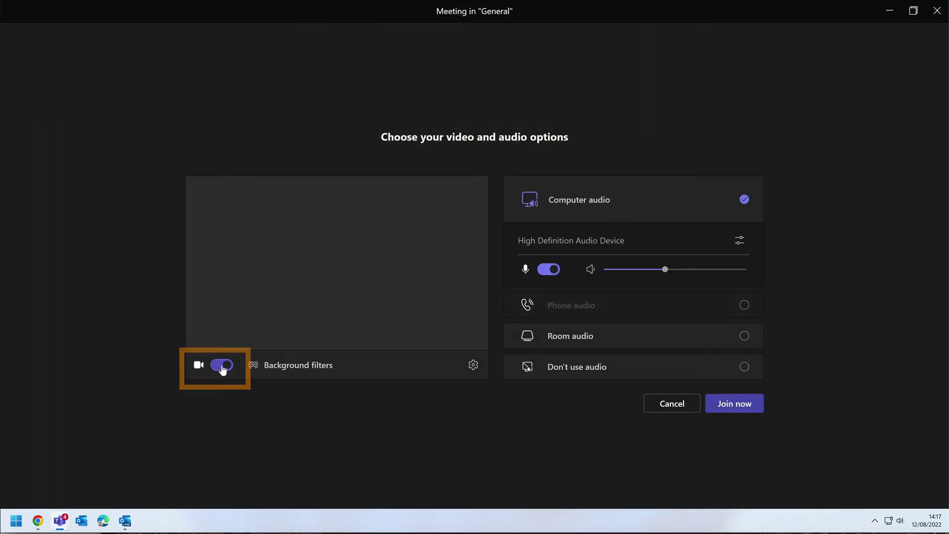
left_click(287, 367)
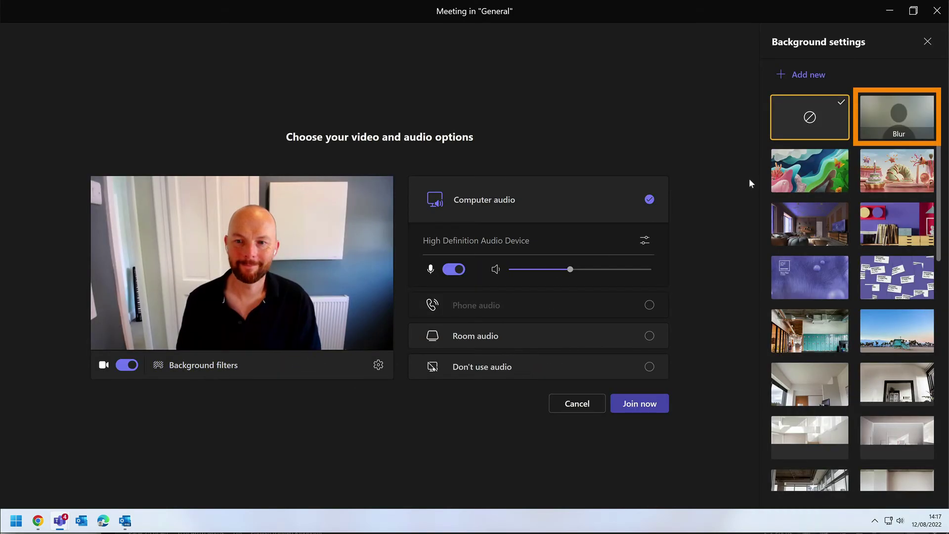
Try blur and the coral illustration, then upload Webinar Thumbnail as the video background
left_click(897, 123)
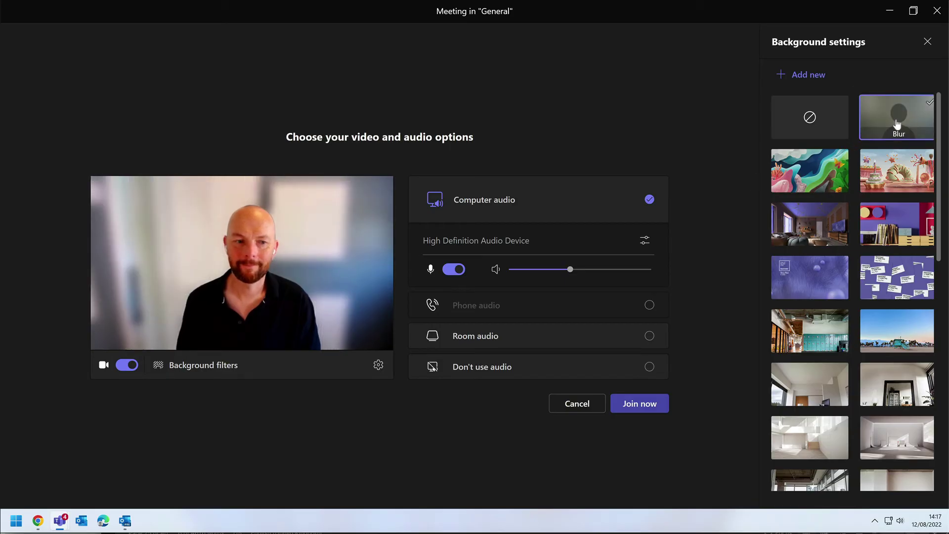
left_click(825, 169)
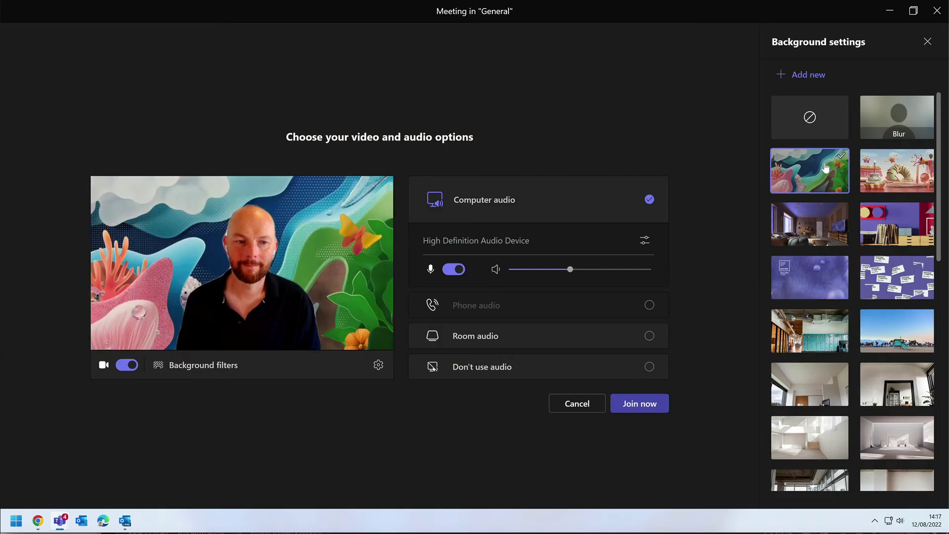
mouse_move(815, 80)
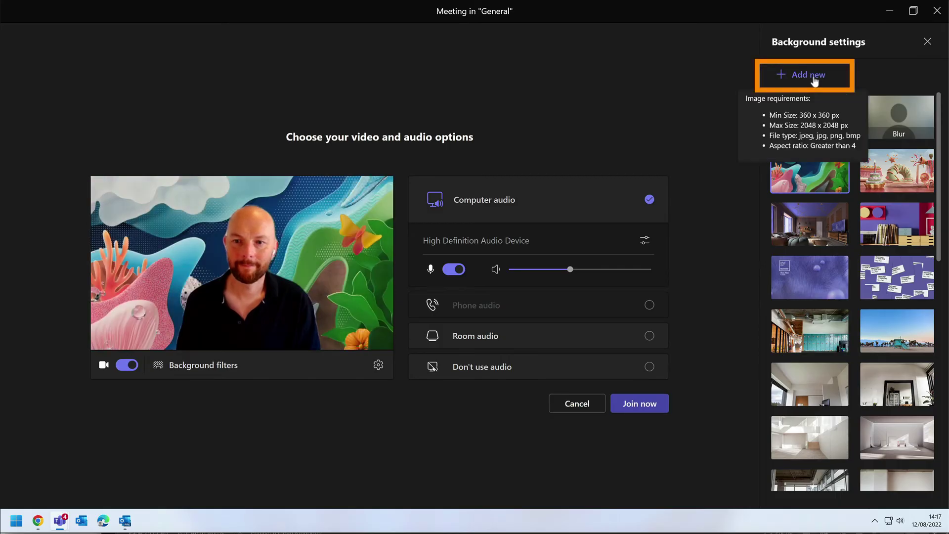
left_click(814, 76)
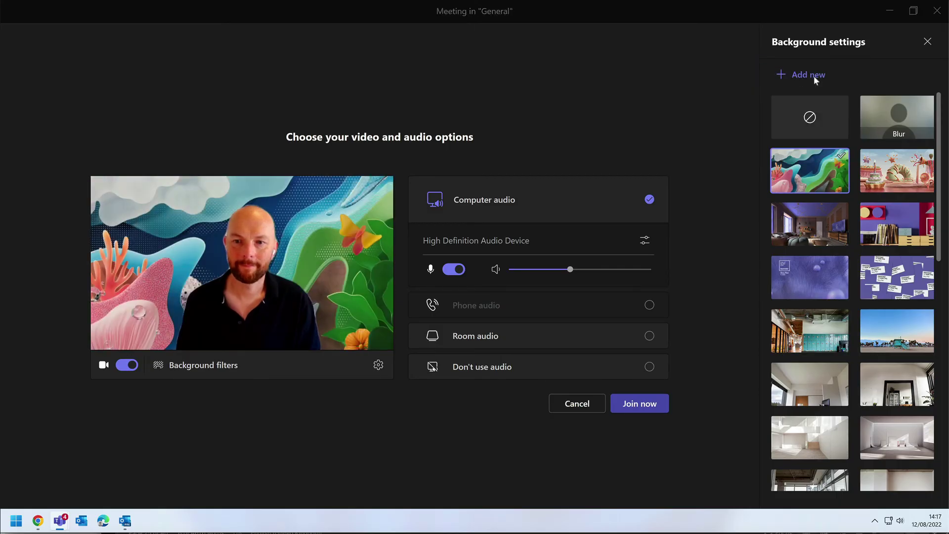
left_click(214, 91)
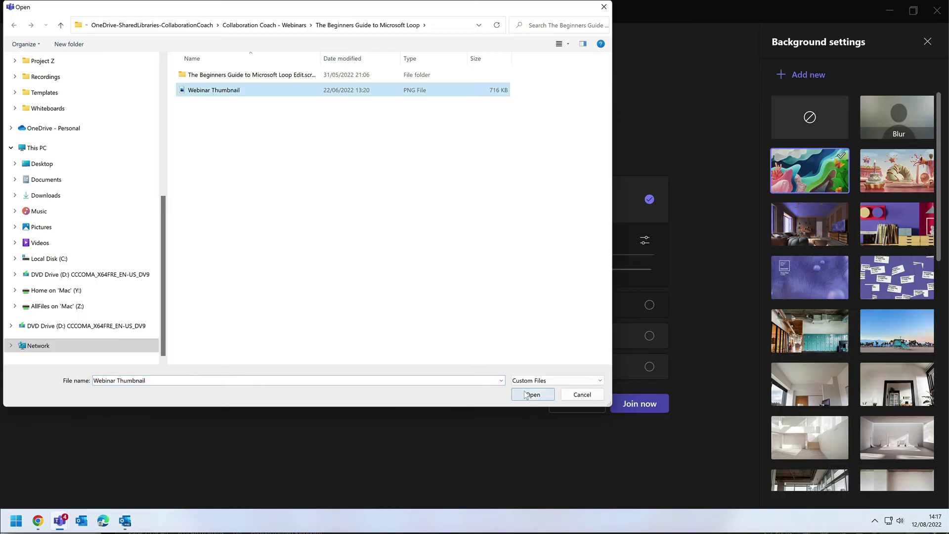
left_click(533, 394)
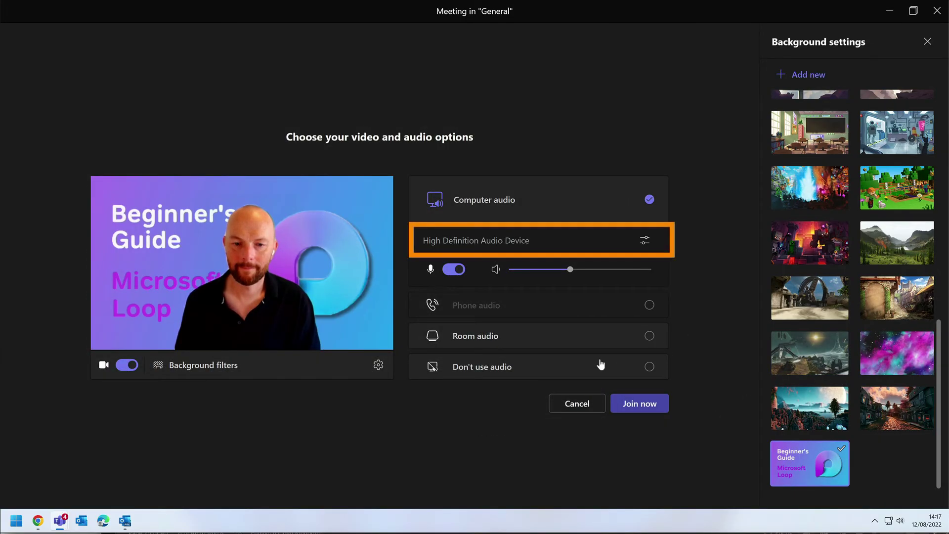
In device settings, toggle camera mirroring and automatic brightness adjustment off and back again
left_click(644, 242)
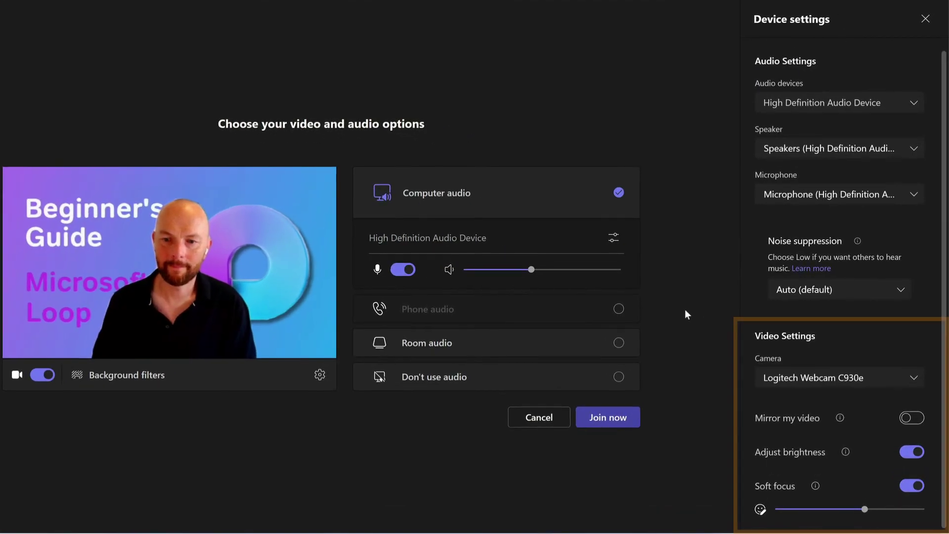
scroll(816, 346, "down", 1)
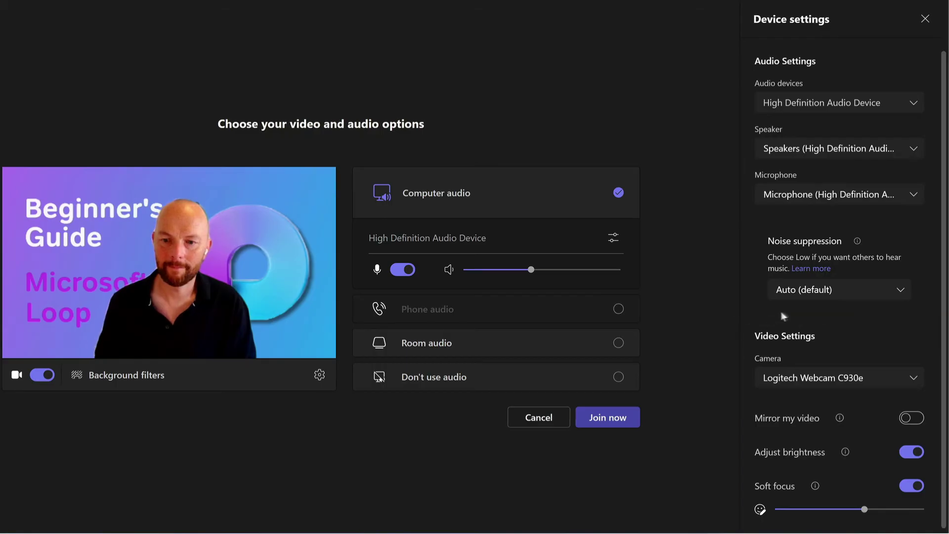
left_click(916, 417)
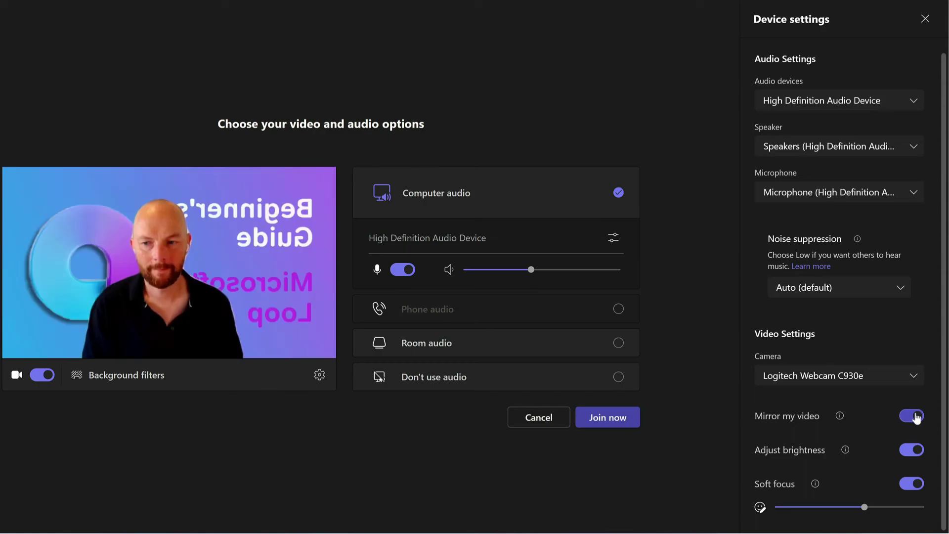
left_click(916, 417)
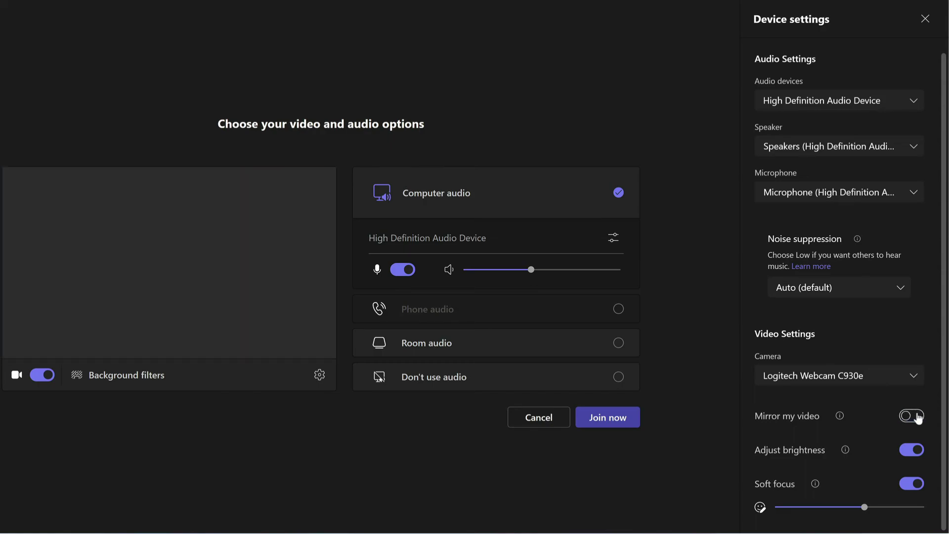
left_click(916, 456)
left_click(916, 457)
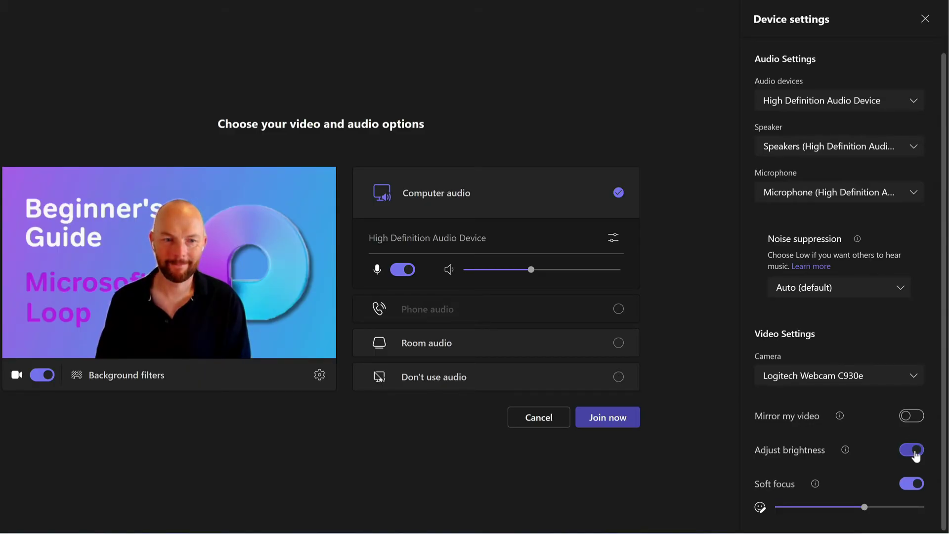
Switch Soft focus on and drag its strength slider to maximum
left_click(915, 490)
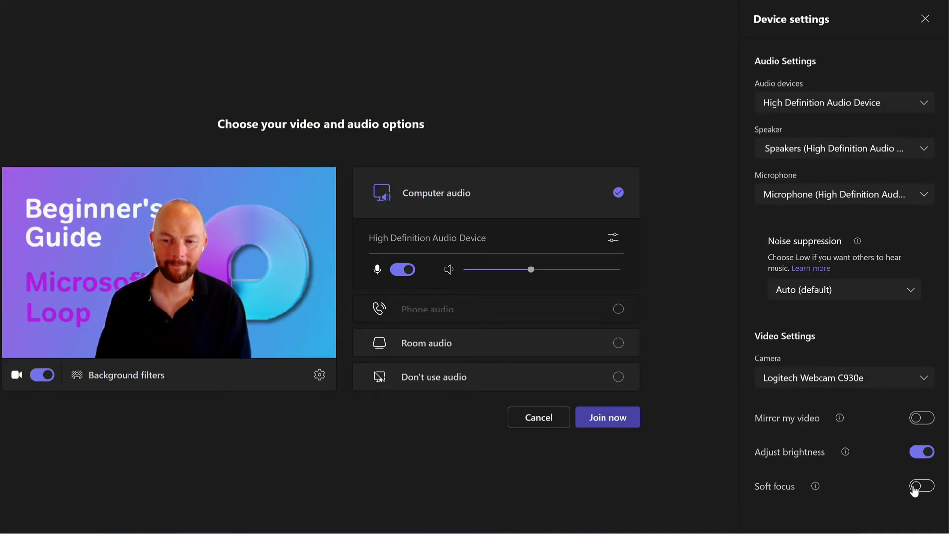
left_click(915, 490)
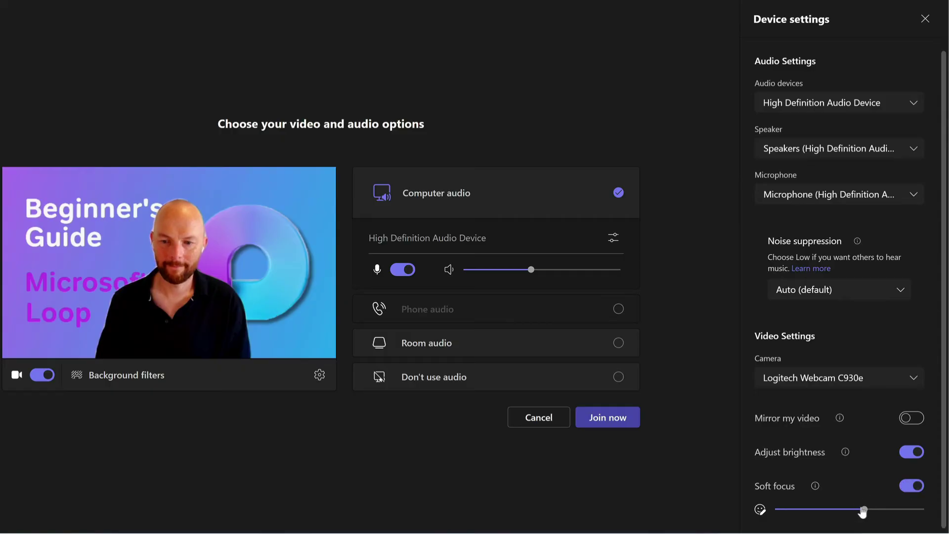
left_click_drag(865, 510, 917, 512)
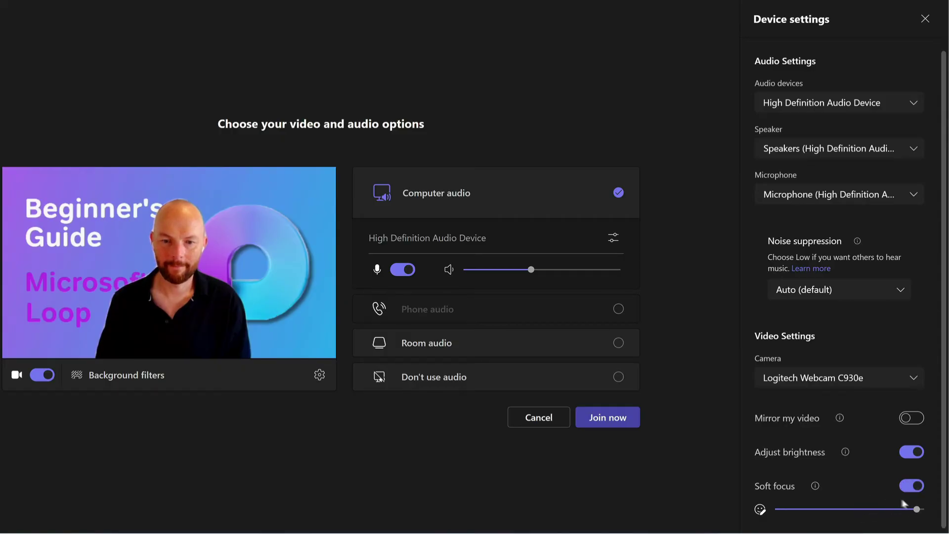
scroll(877, 464, "down", 1)
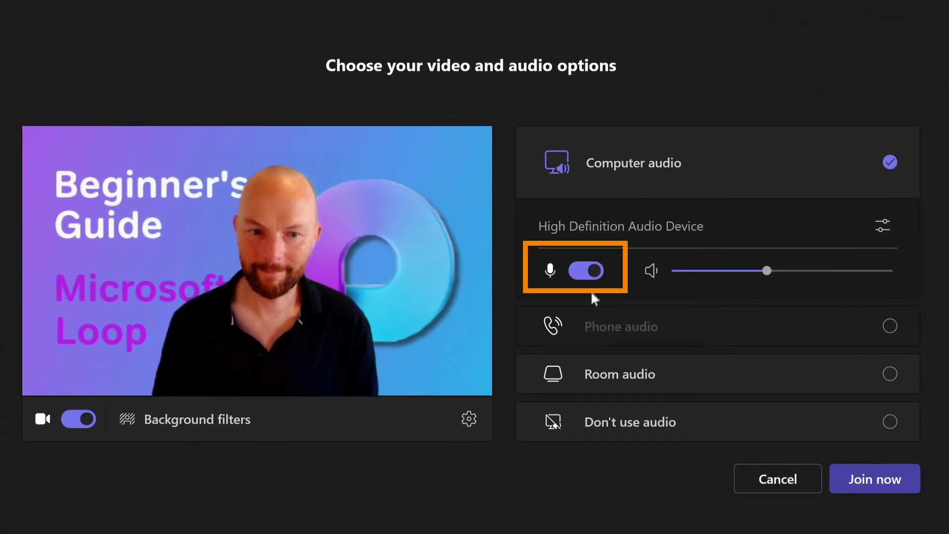
Mute and unmute the microphone, then raise the speaker volume slightly
left_click(592, 272)
left_click(592, 272)
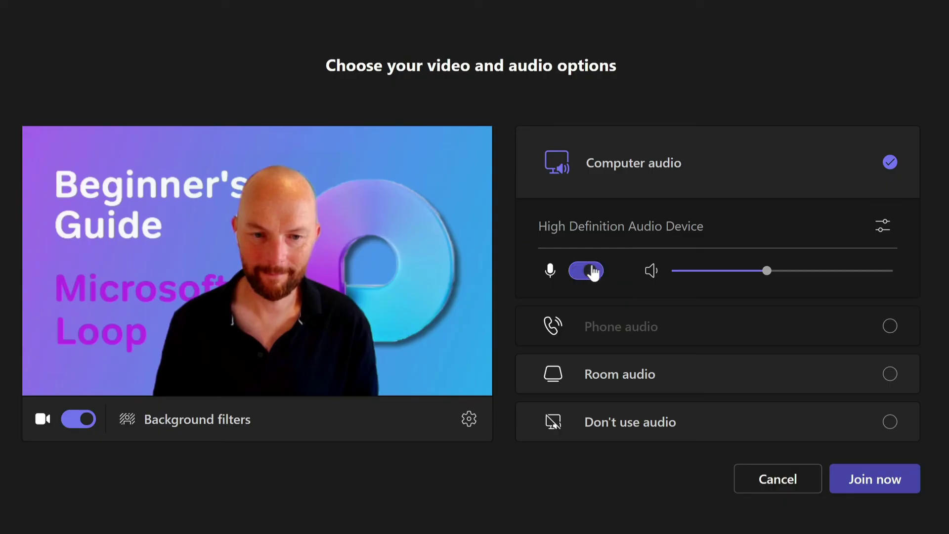
mouse_move(758, 276)
left_mouse_down()
mouse_move(843, 280)
mouse_move(751, 277)
left_mouse_up()
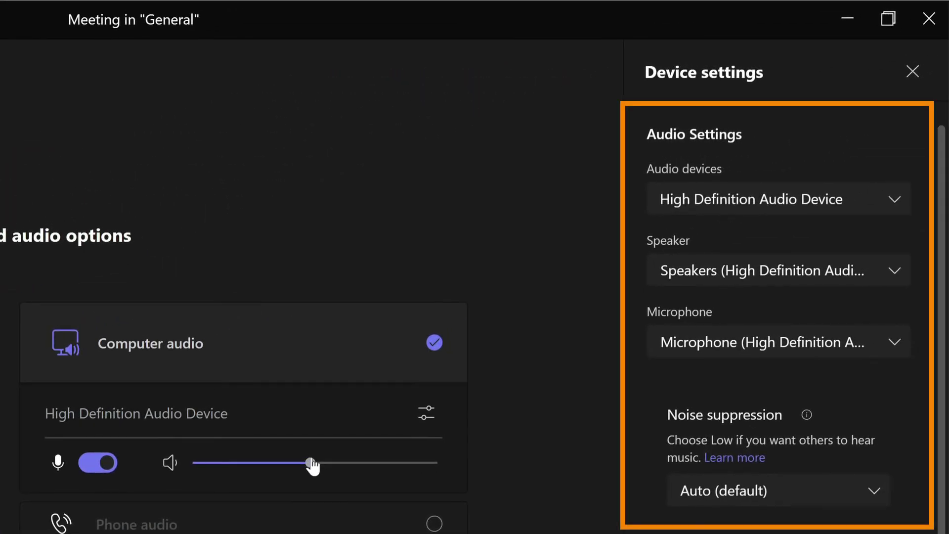
left_click(311, 463)
Keep the same audio device, speaker and microphone in their dropdowns
left_click(745, 202)
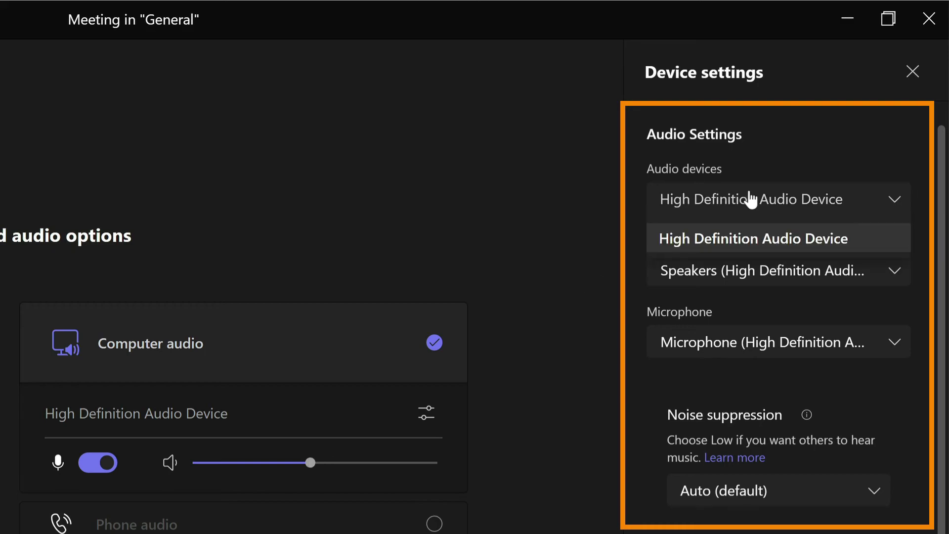
left_click(796, 238)
left_click(788, 277)
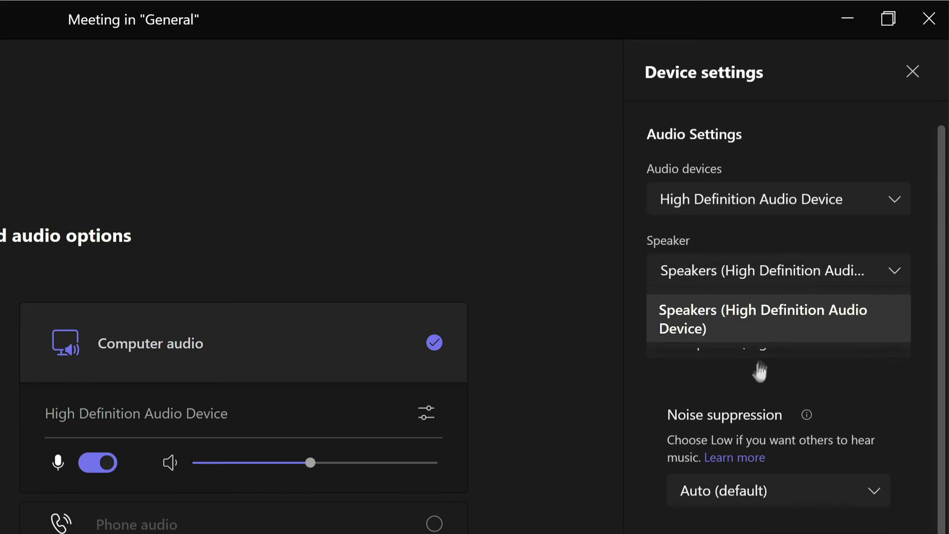
left_click(758, 339)
left_click(758, 349)
left_click(765, 312)
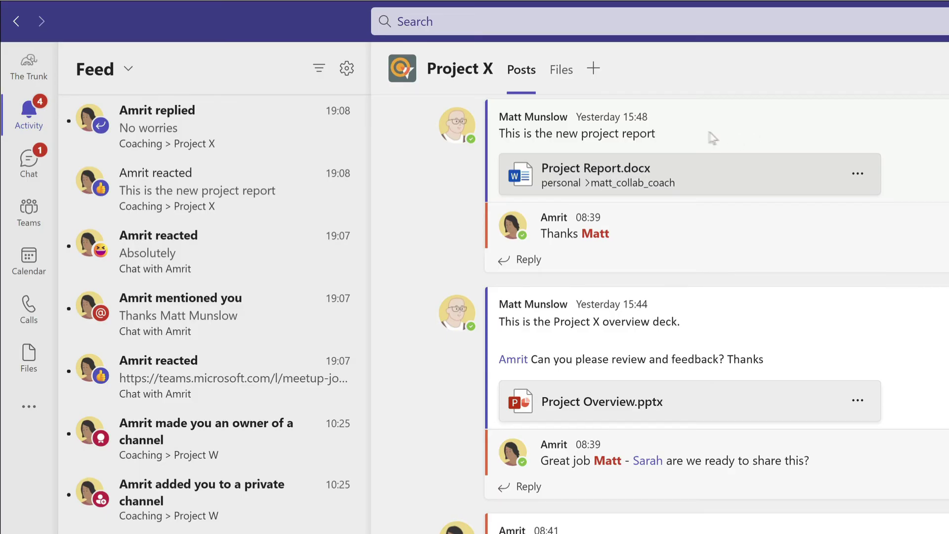
Open the reply, workshop-deck mention and private-channel notifications, ending on the Project W ownership notice
left_click(220, 123)
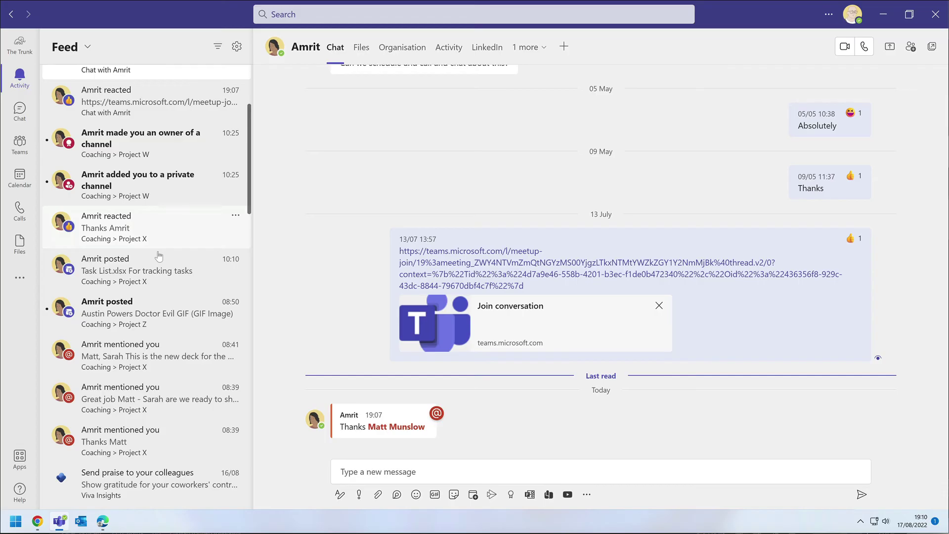
scroll(158, 256, "down", 1)
left_click(158, 311)
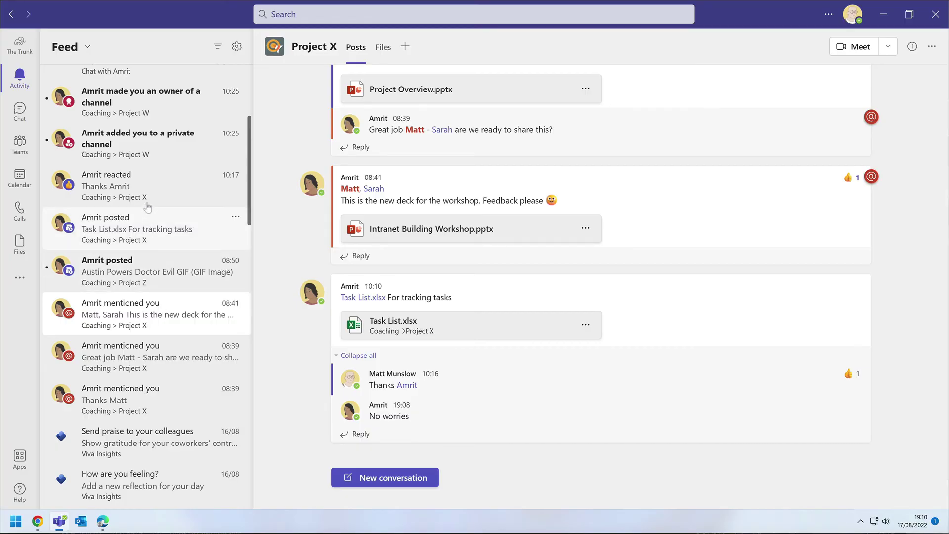
left_click(148, 185)
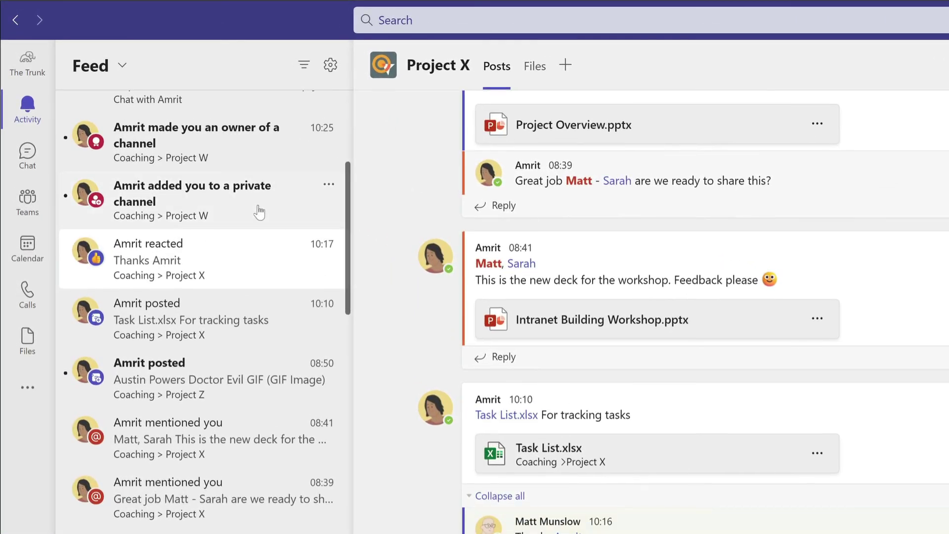
left_click(259, 212)
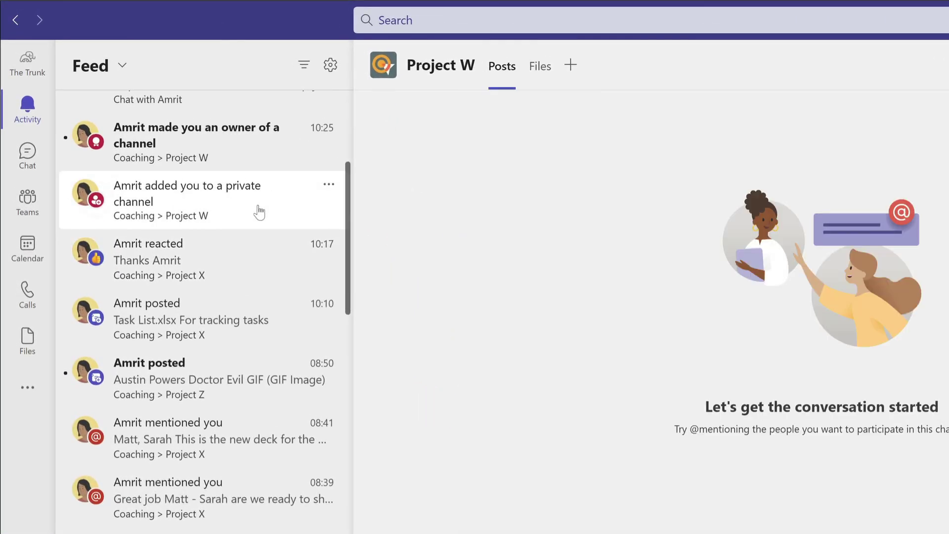
left_click(272, 159)
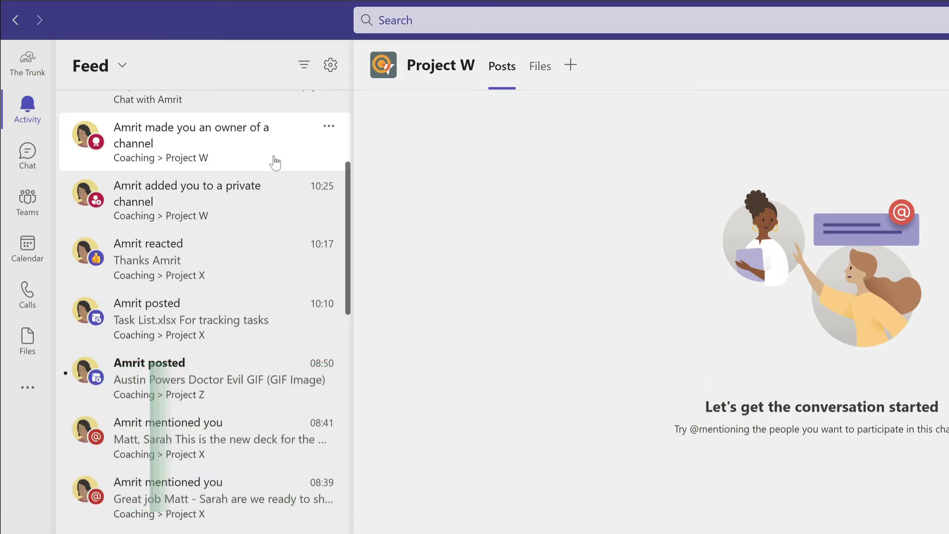
scroll(275, 164, "up", 5)
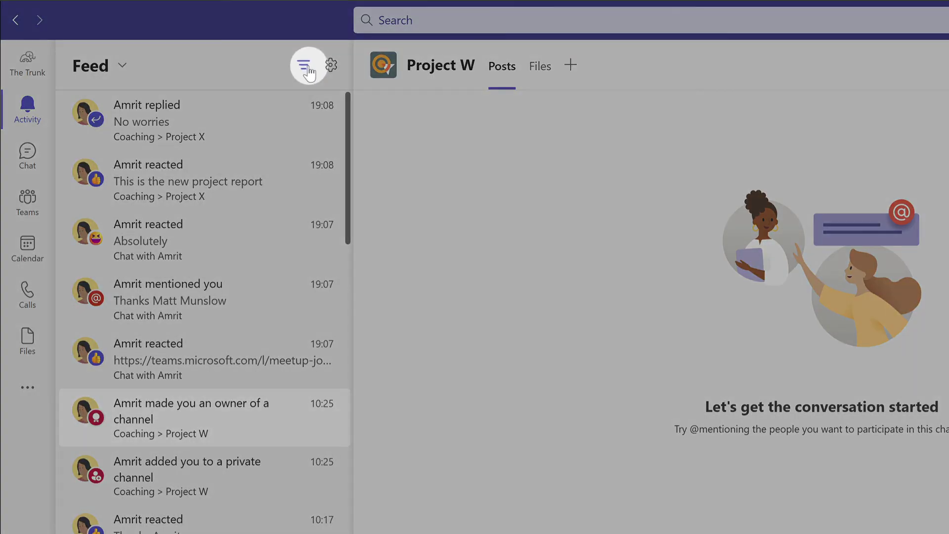
Filter the Activity feed to Mentions narrowed by a colleague's name, then clear the filter
left_click(306, 70)
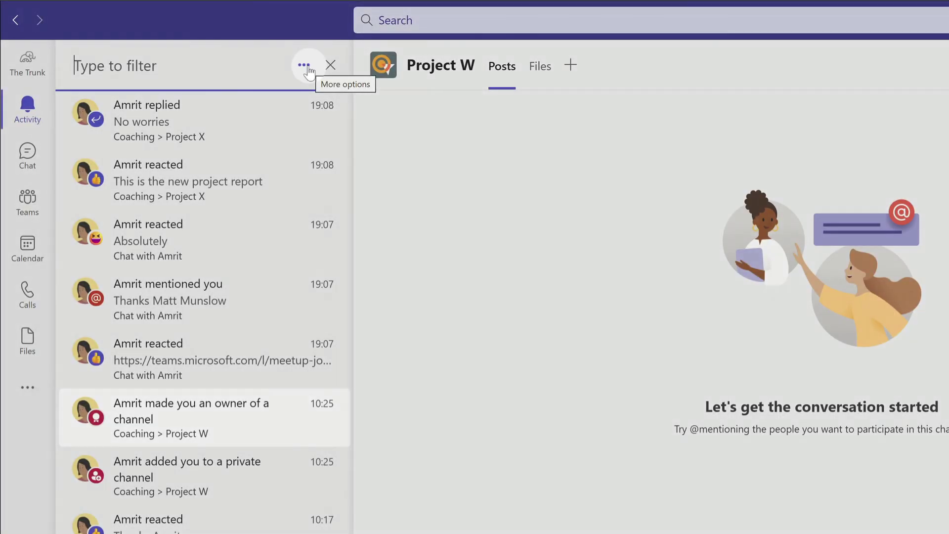
left_click(304, 65)
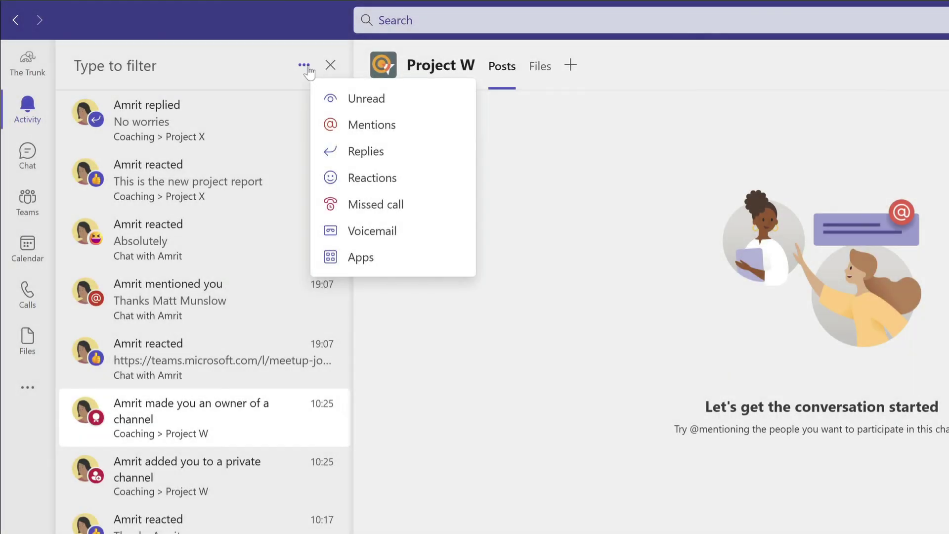
left_click(446, 131)
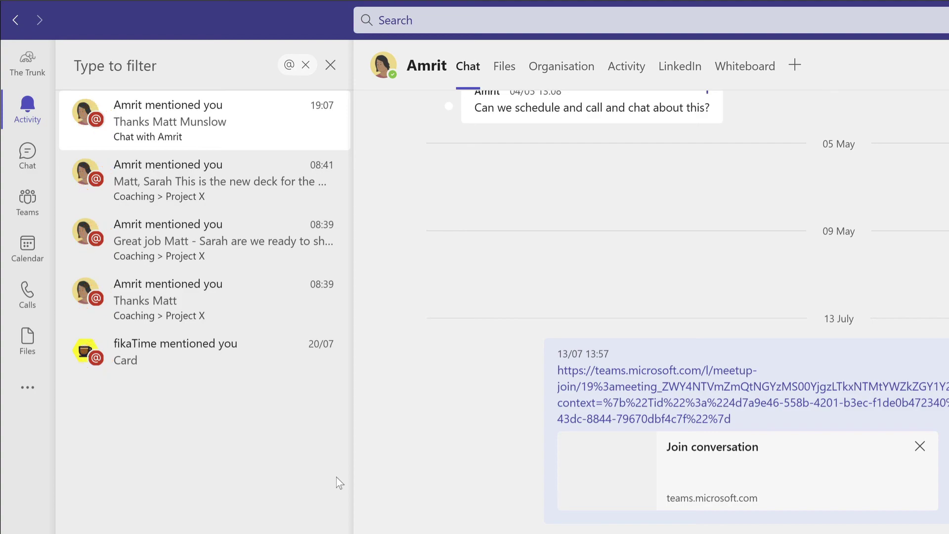
left_click(178, 64)
type("amrit")
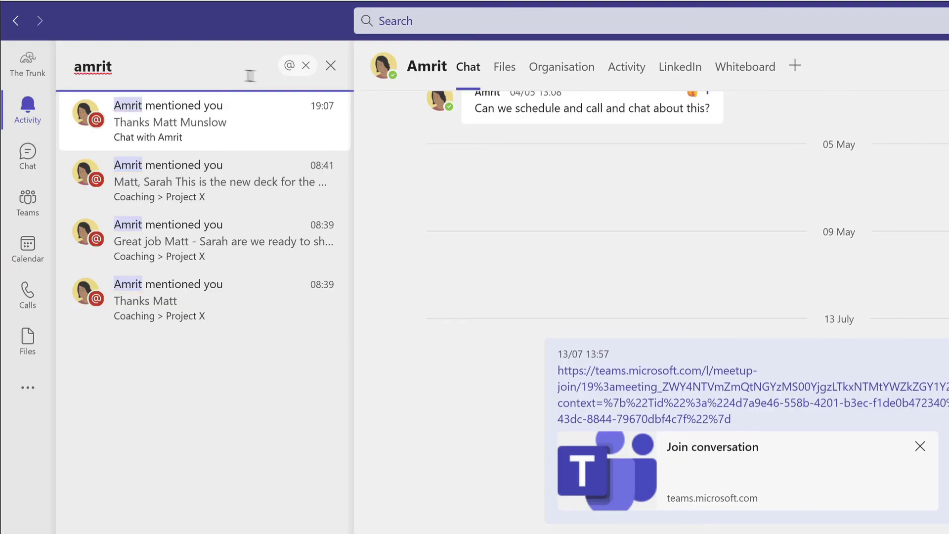
left_click(330, 65)
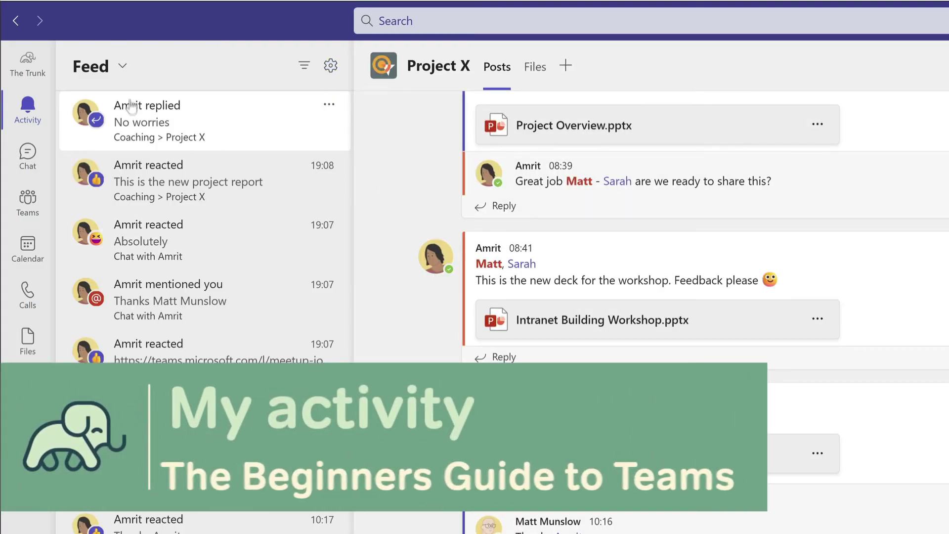
Switch to My Activity and open your posts about Project Report.docx and Project Overview.pptx
left_click(105, 68)
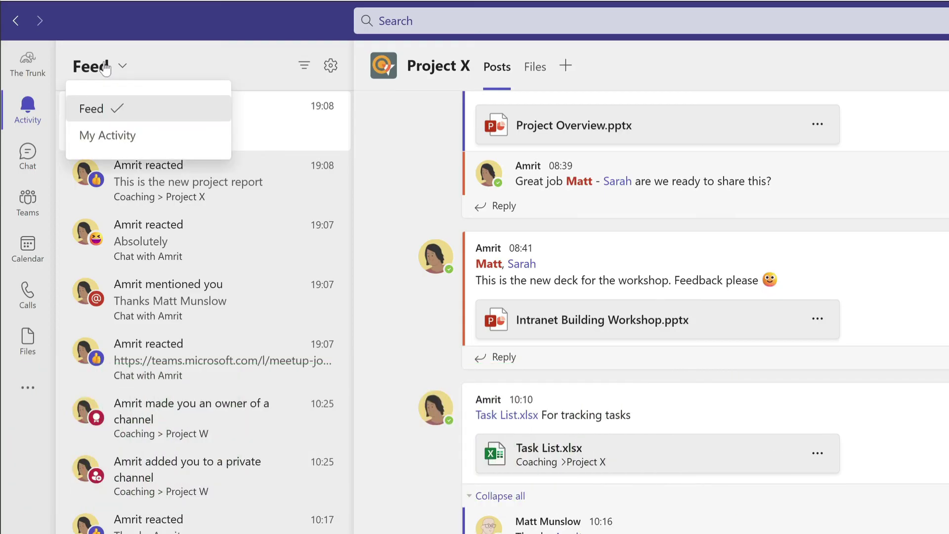
left_click(199, 134)
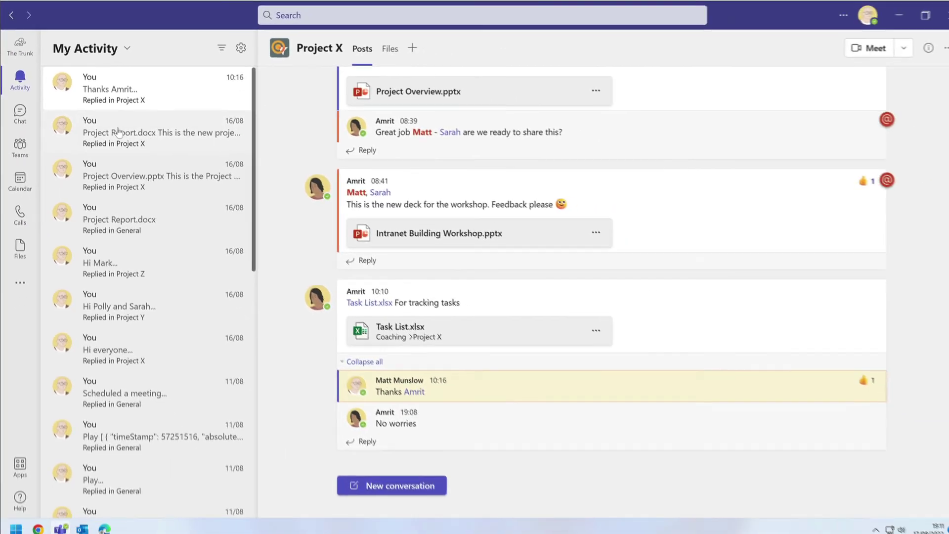
left_click(160, 180)
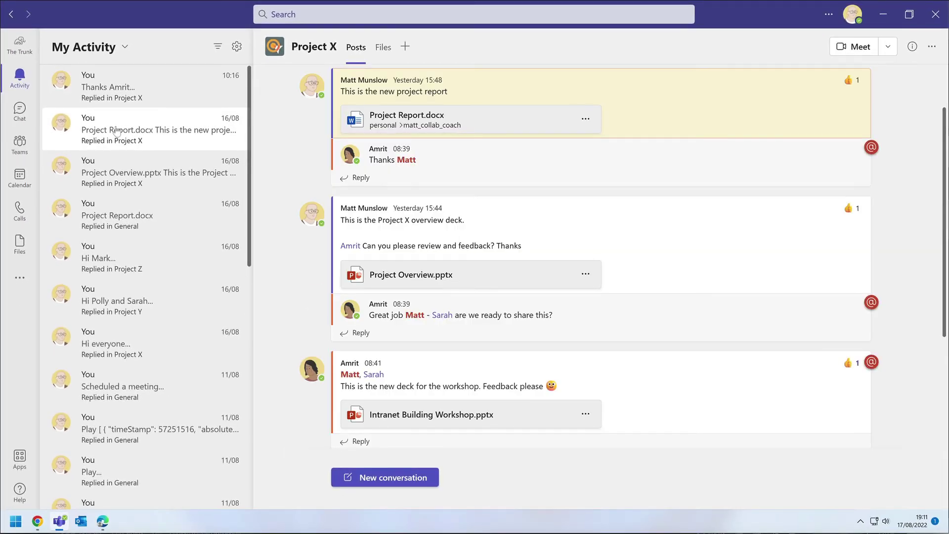
left_click(122, 186)
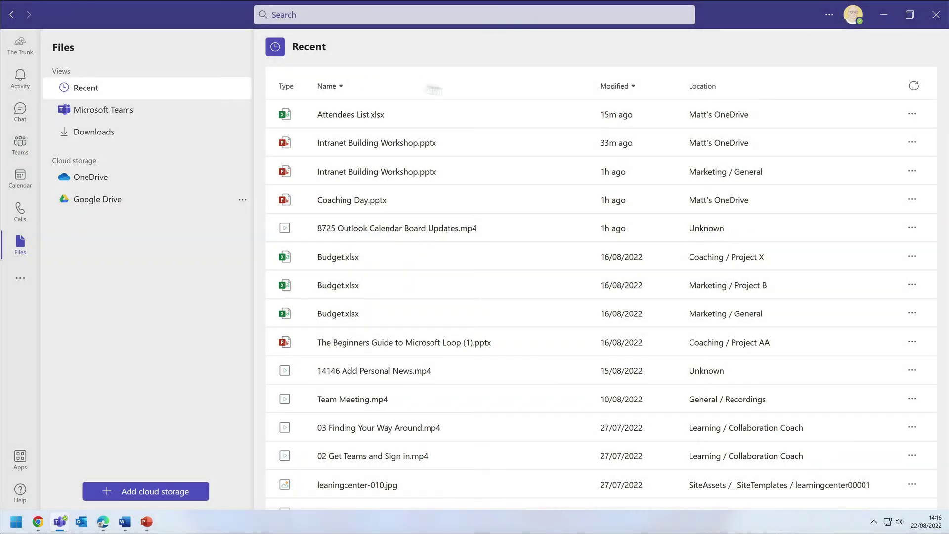
Sort Recent files by Modified, open Coaching Day.pptx, then return to the Files list
left_click(615, 85)
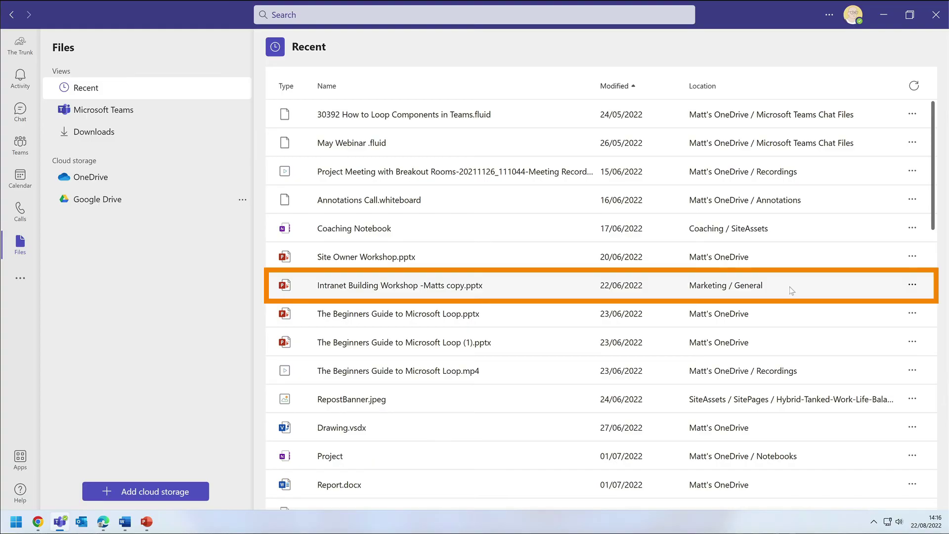
scroll(792, 290, "down", 10)
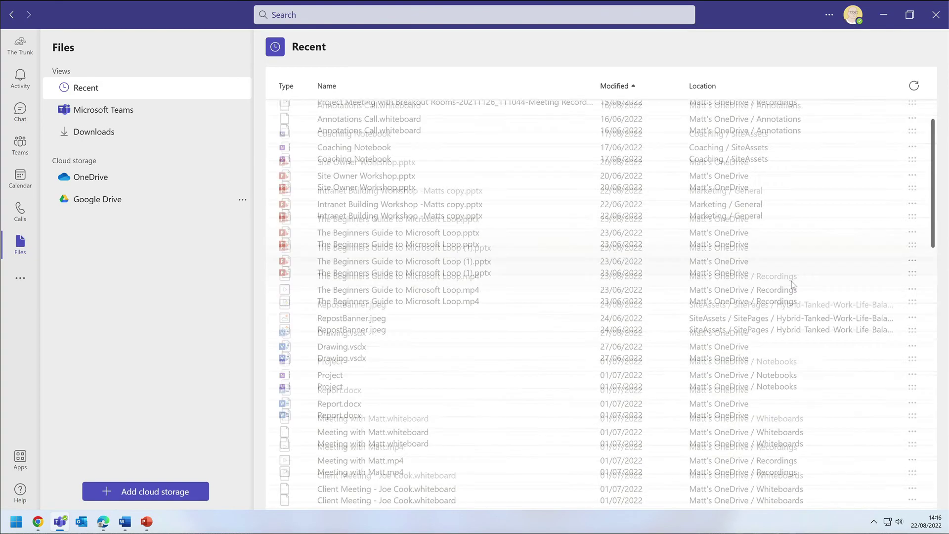
scroll(793, 284, "down", 7)
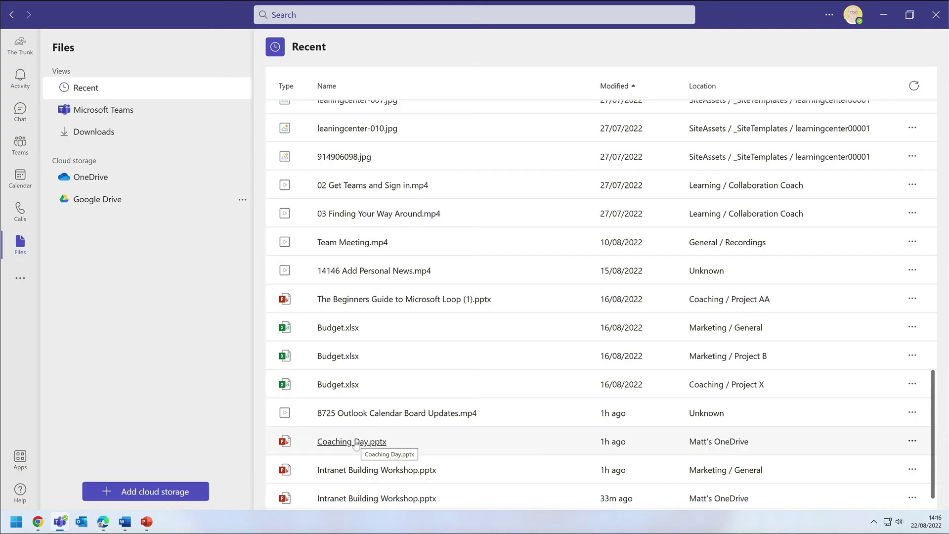
left_click(352, 442)
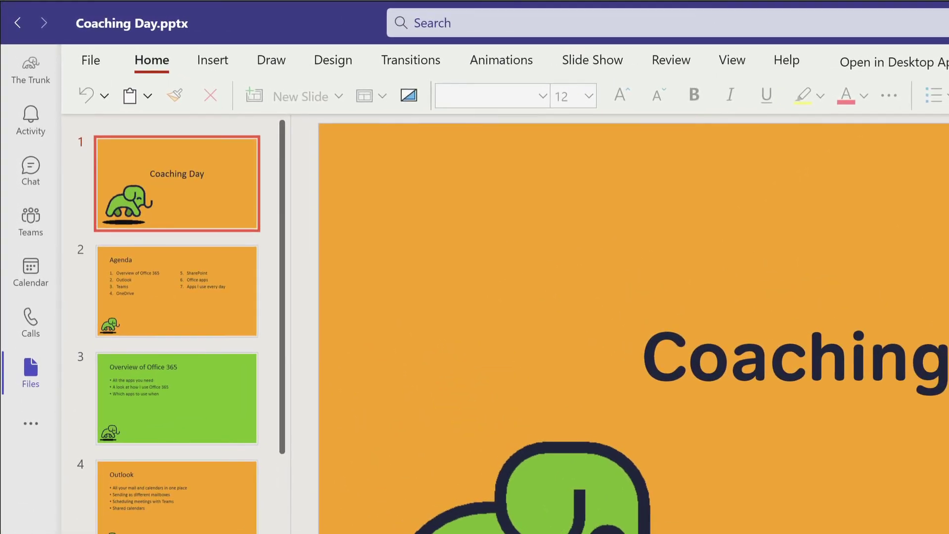
left_click(18, 23)
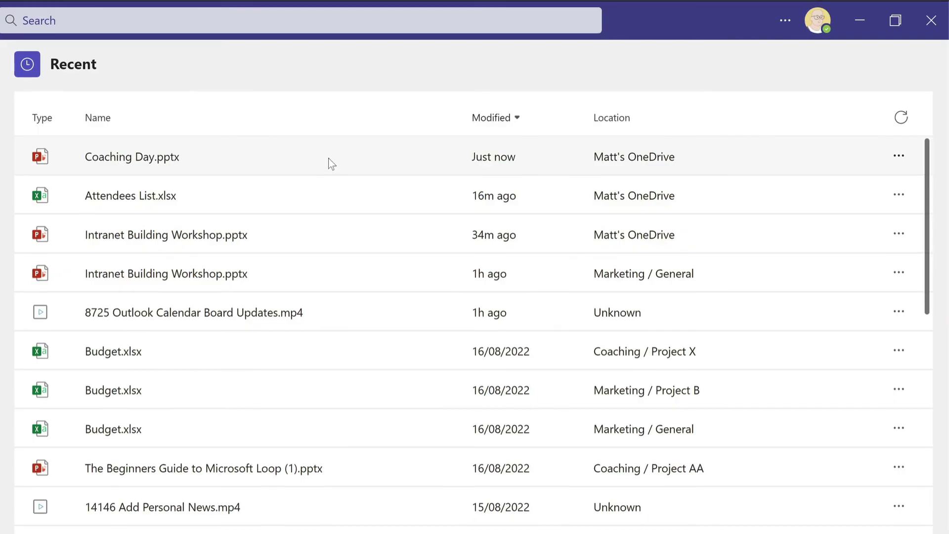
Set Word, PowerPoint and Excel files to open in the Desktop app by default
left_click(899, 157)
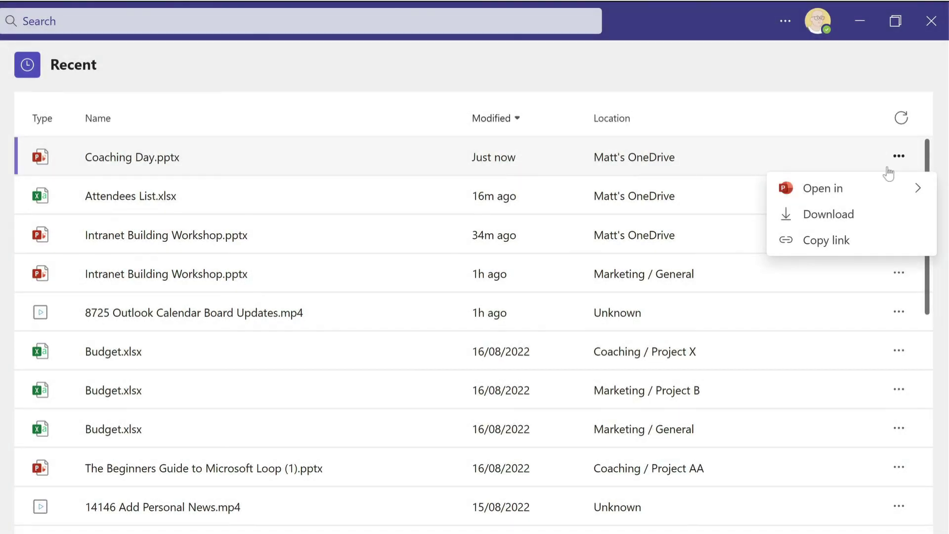
left_click(832, 188)
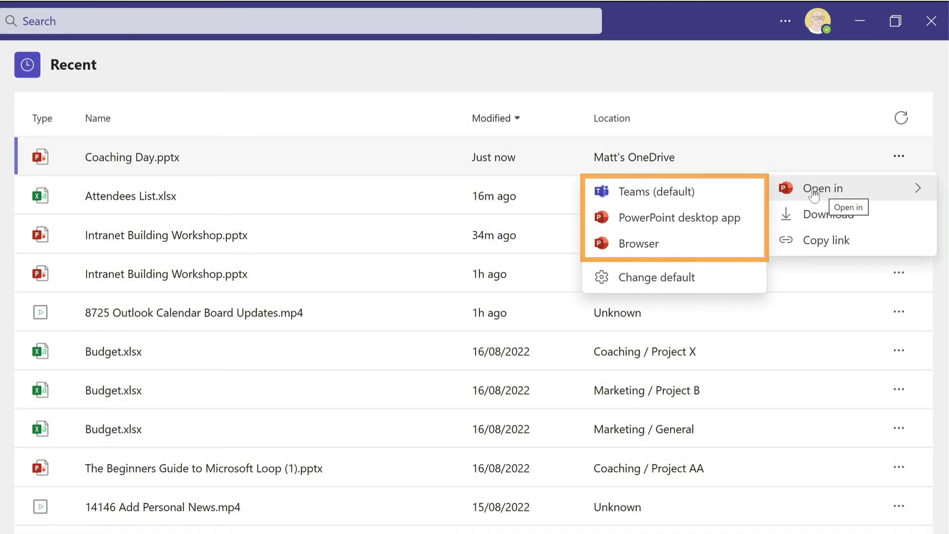
left_click(650, 279)
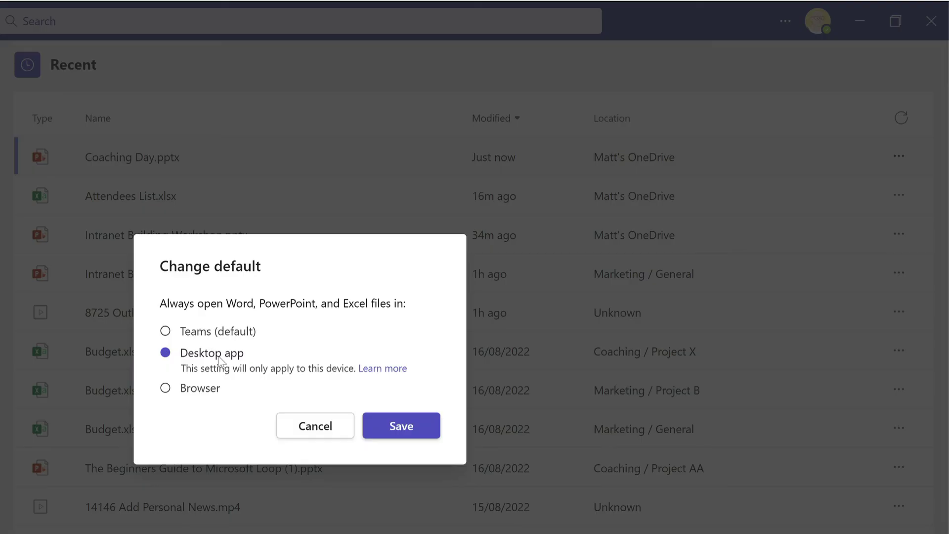
left_click(405, 425)
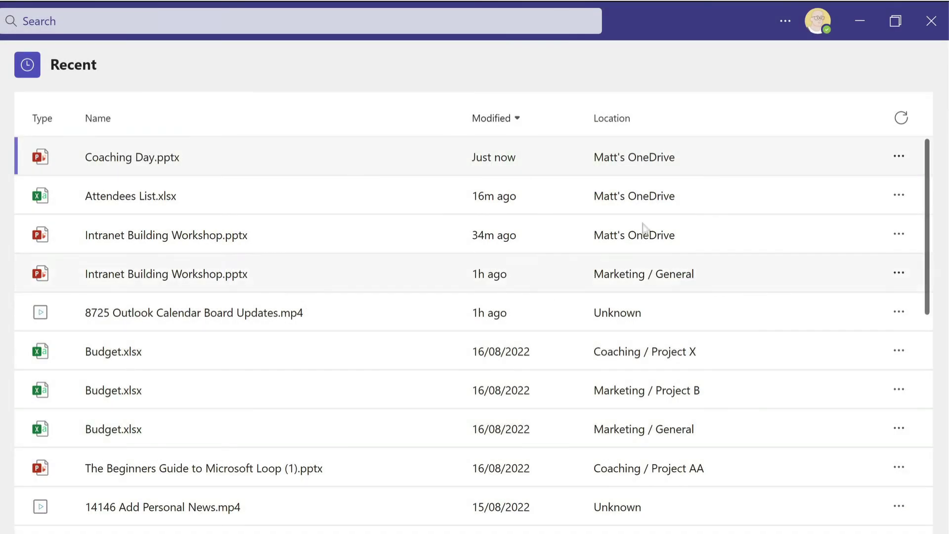
Open Coaching Day.pptx and bring its PowerPoint desktop window forward
left_click(133, 158)
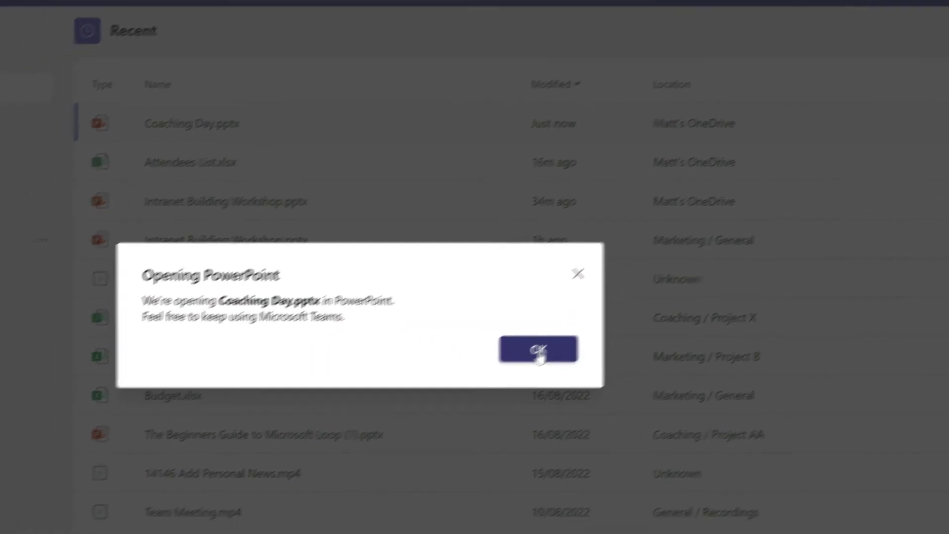
left_click(828, 192)
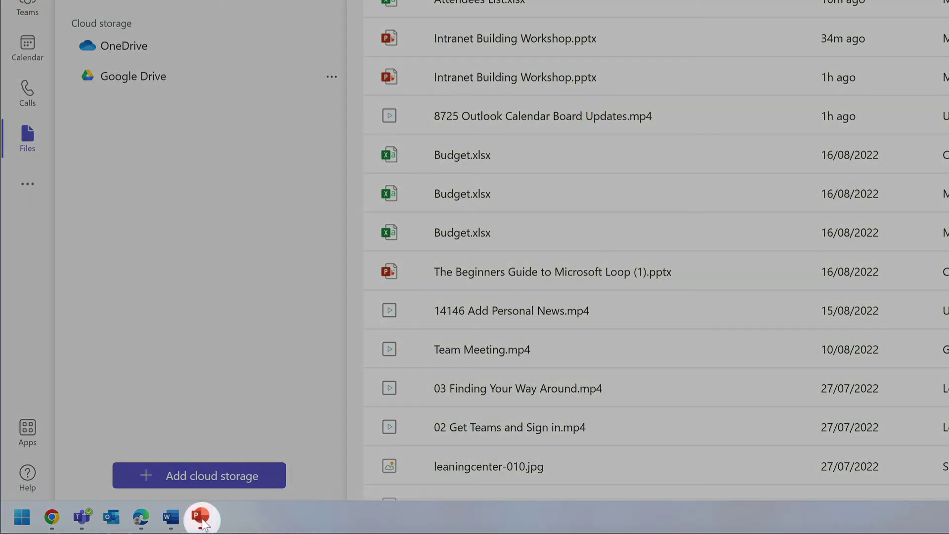
mouse_move(201, 517)
left_click(252, 466)
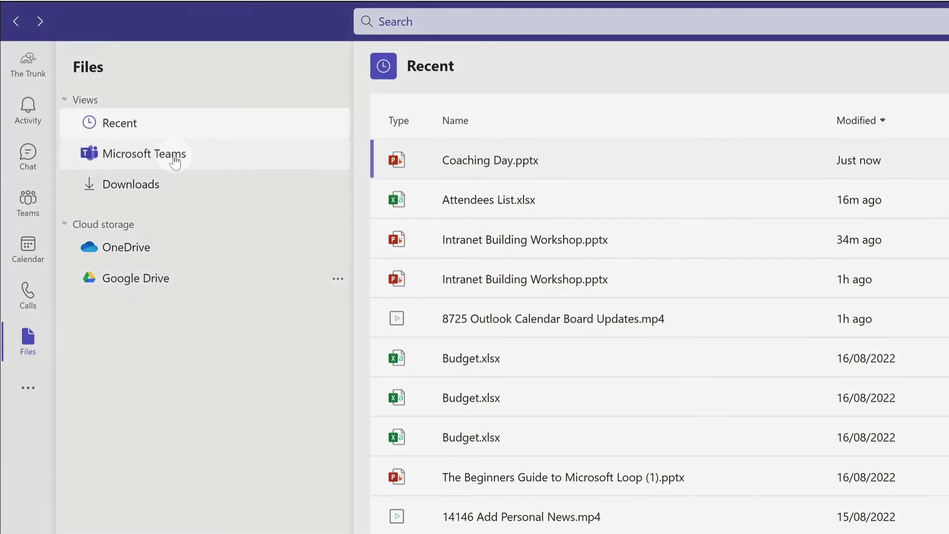
View the Microsoft Teams files, open and close the PC's Downloads folder, then show OneDrive
left_click(174, 163)
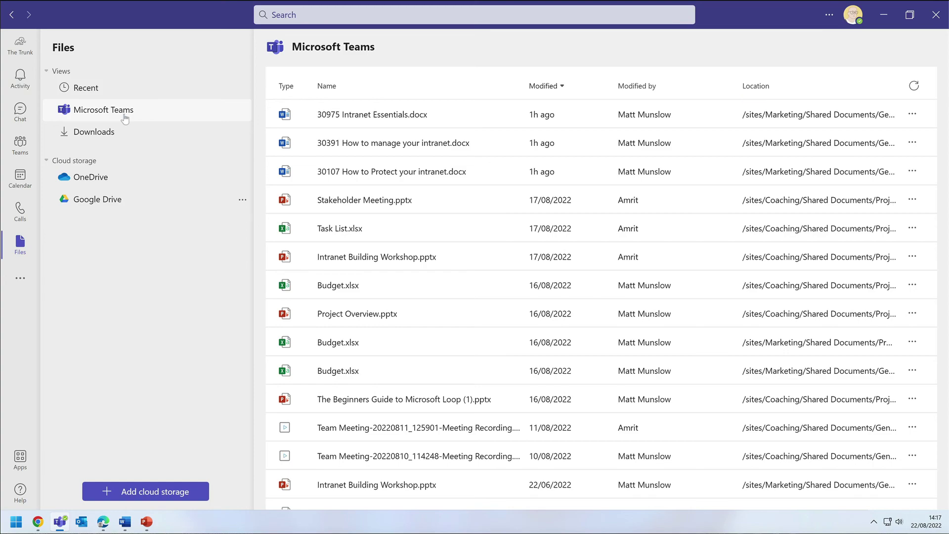
left_click(123, 133)
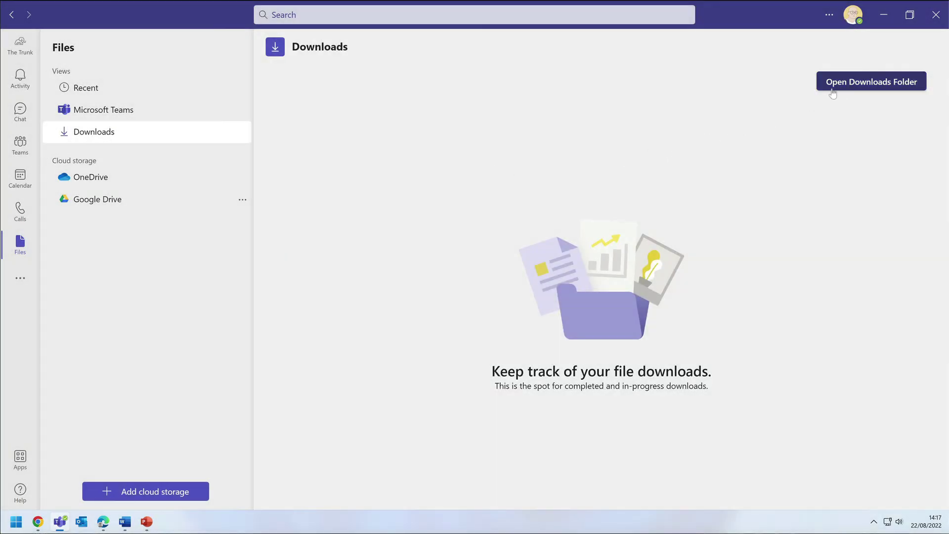
left_click(833, 93)
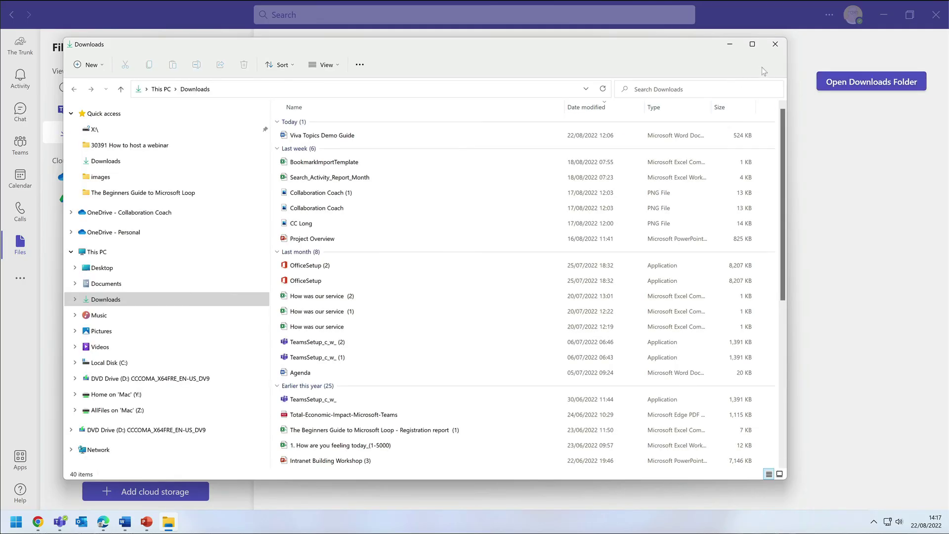
left_click(776, 45)
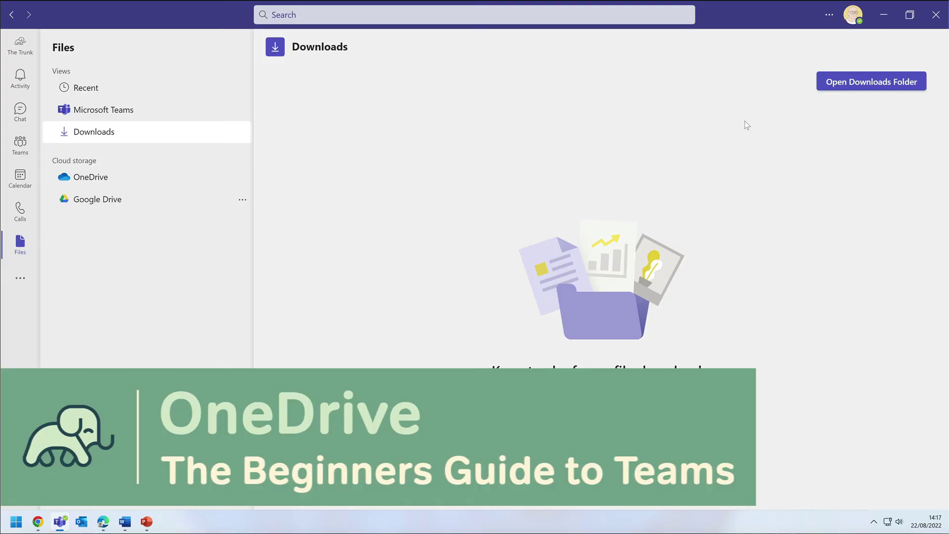
left_click(96, 181)
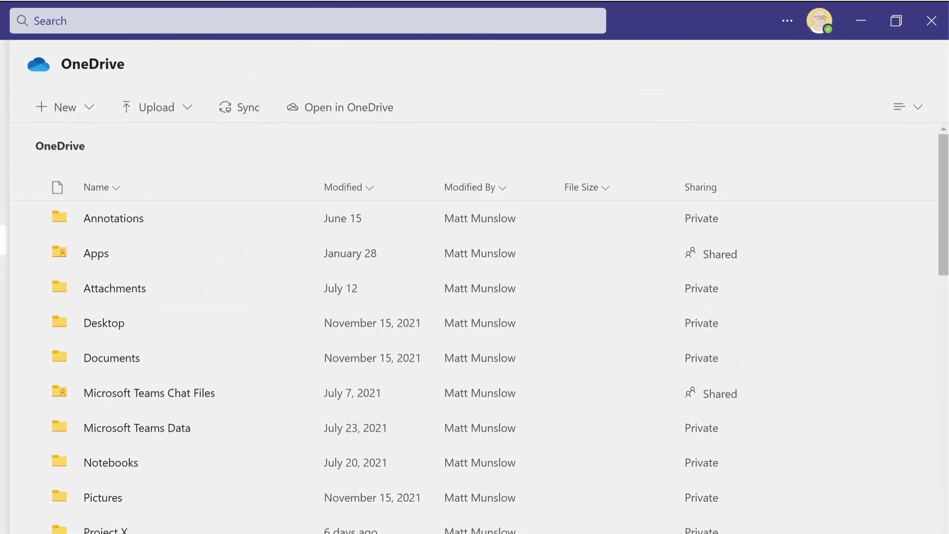
Look through the OneDrive New and Upload menus
left_click(241, 87)
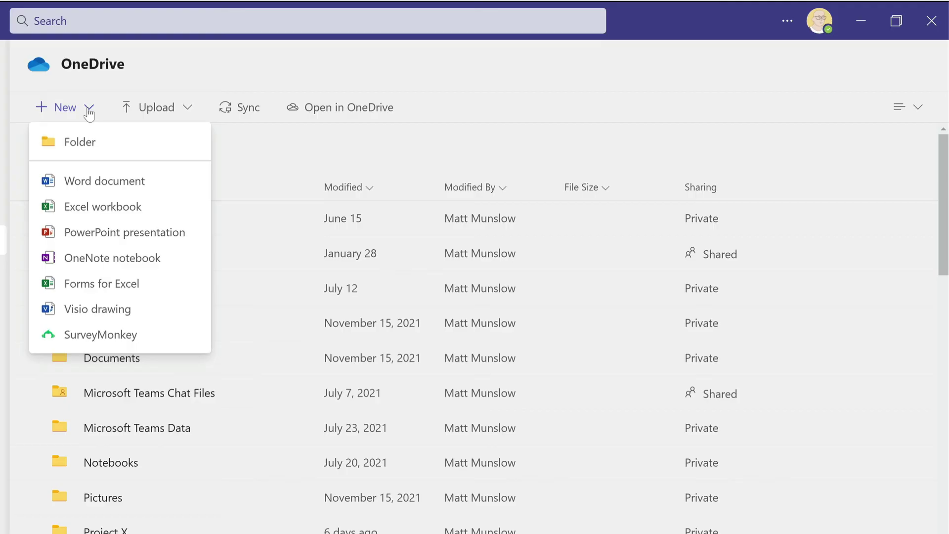
left_click(154, 109)
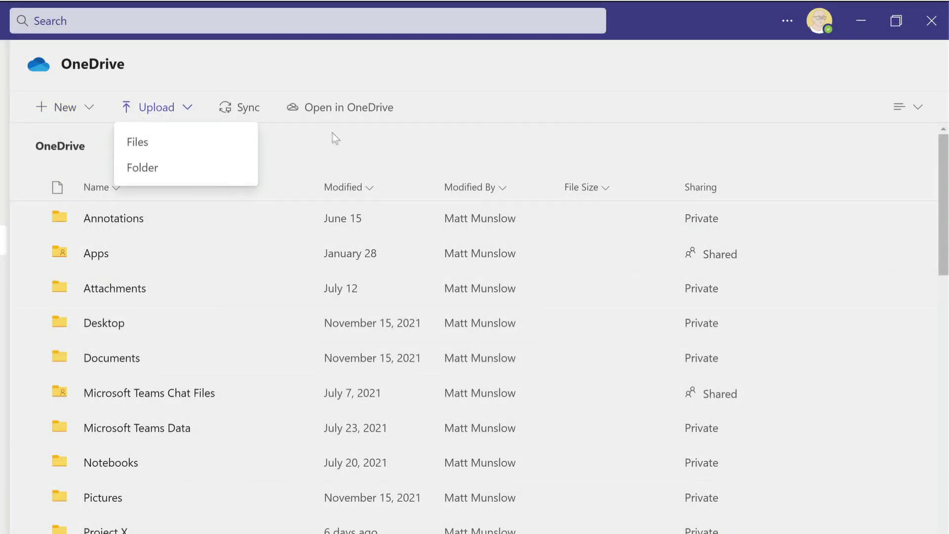
left_click(350, 142)
left_click(250, 111)
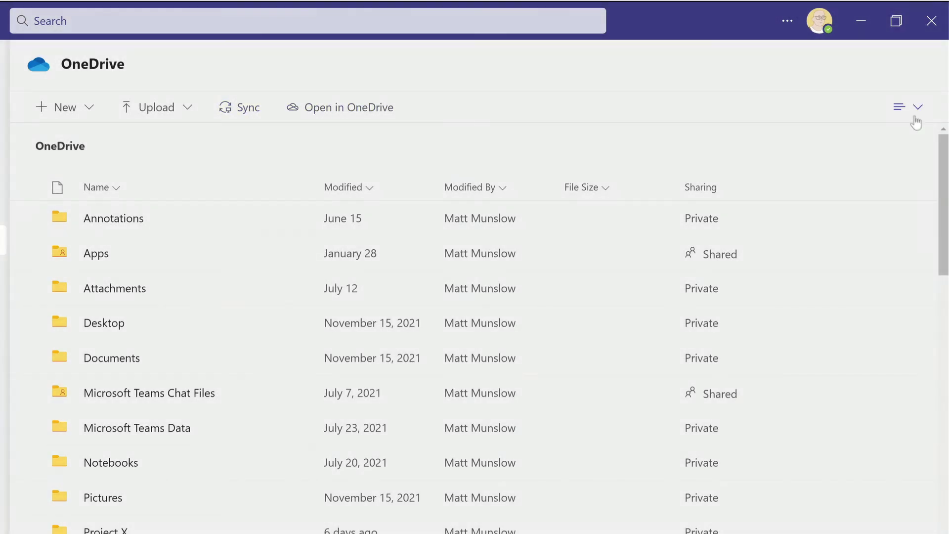
Switch the OneDrive file view to Tiles, then back to List
left_click(916, 110)
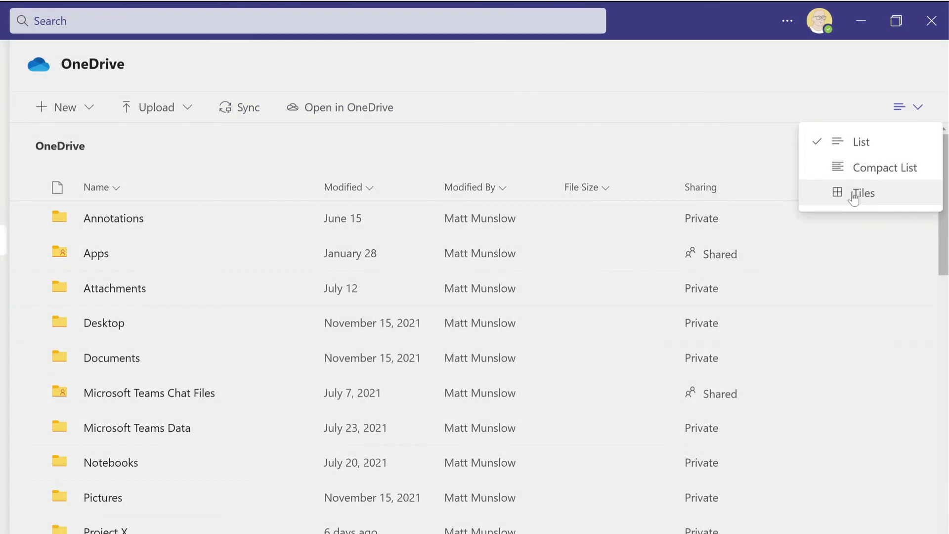
left_click(855, 195)
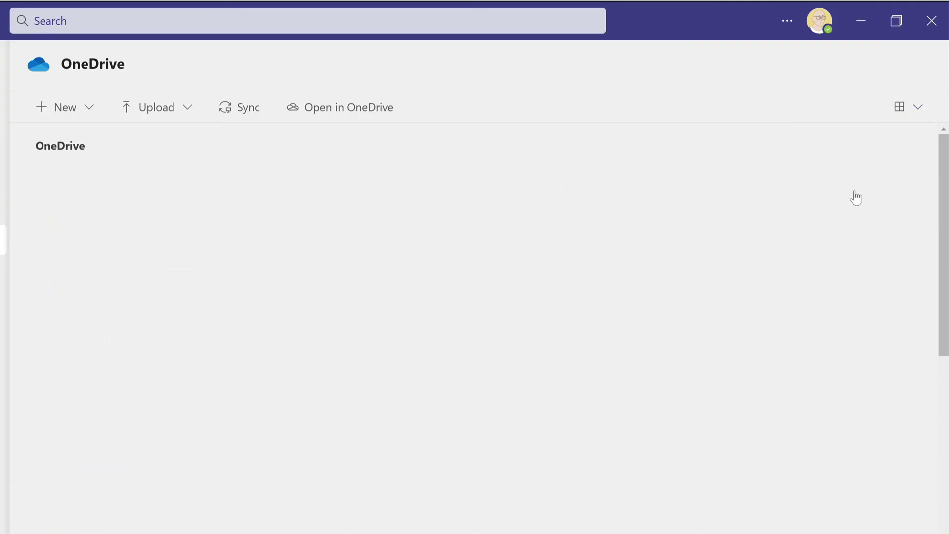
left_click(907, 113)
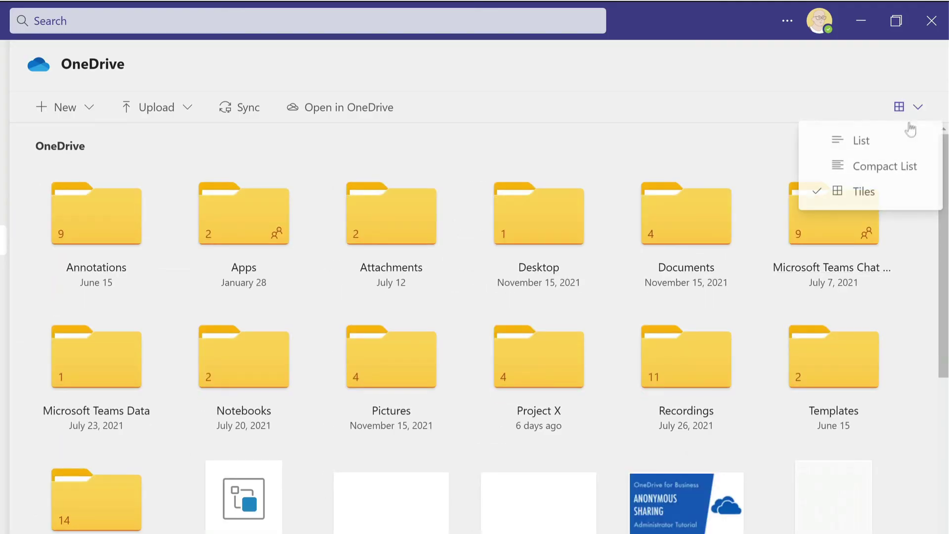
left_click(877, 147)
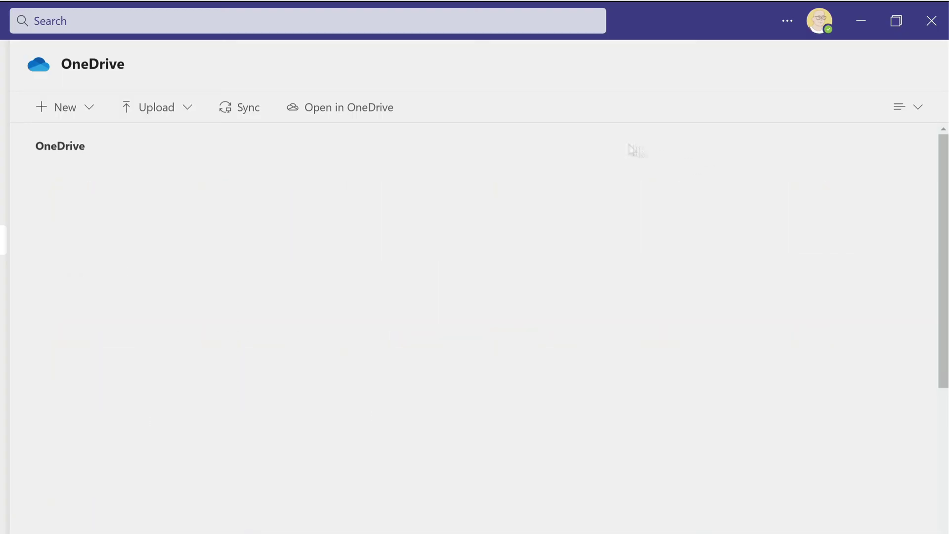
Open the OneDrive library in the browser, then return to Teams and show Google Drive
left_click(350, 108)
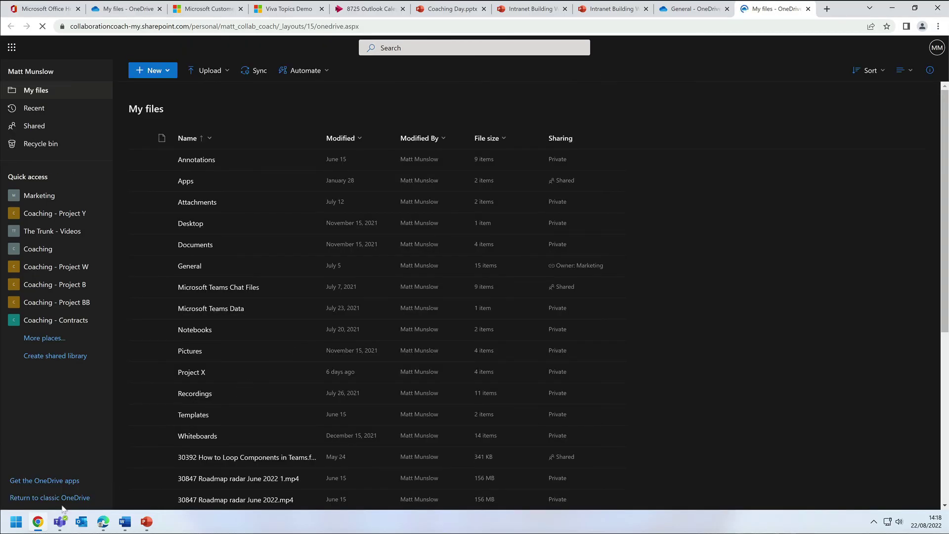
left_click(61, 522)
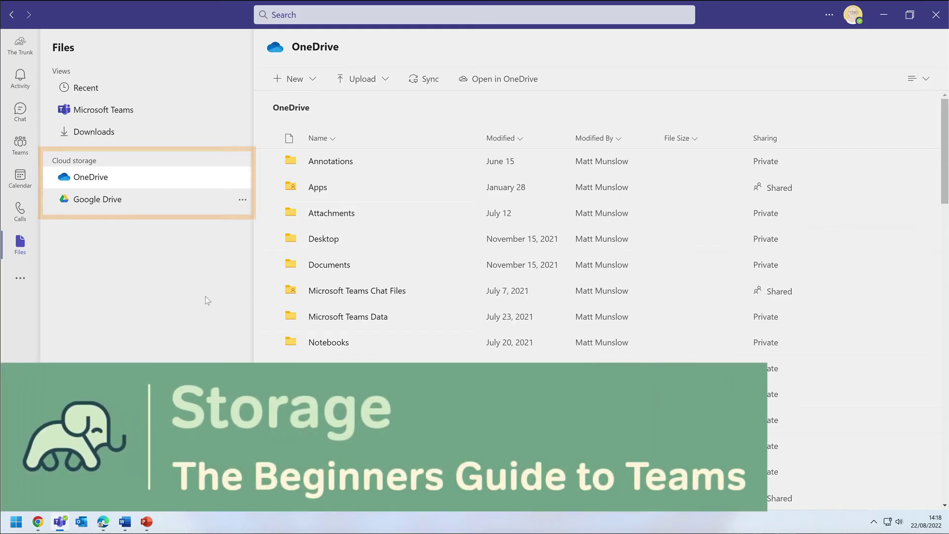
left_click(144, 203)
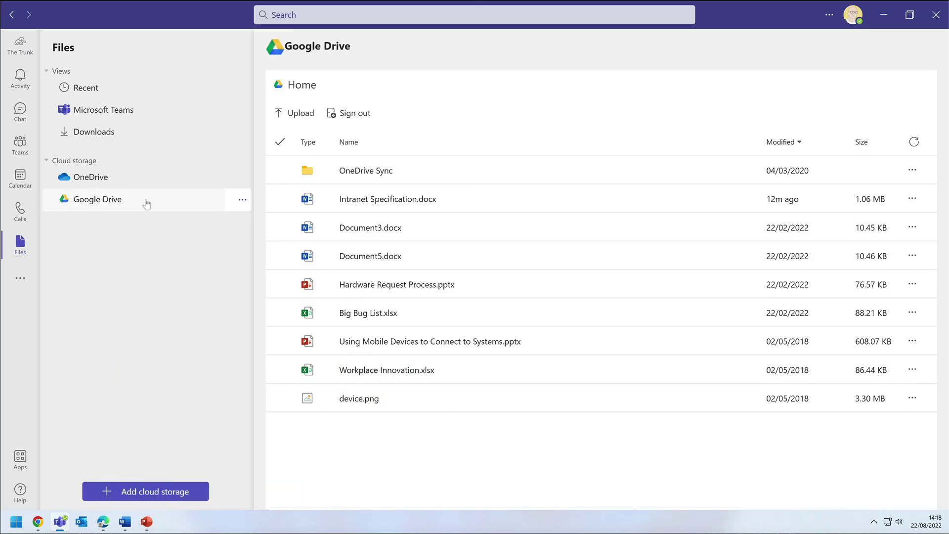
Select Intranet Specification.docx in Google Drive and choose Move from its actions menu
left_click(501, 201)
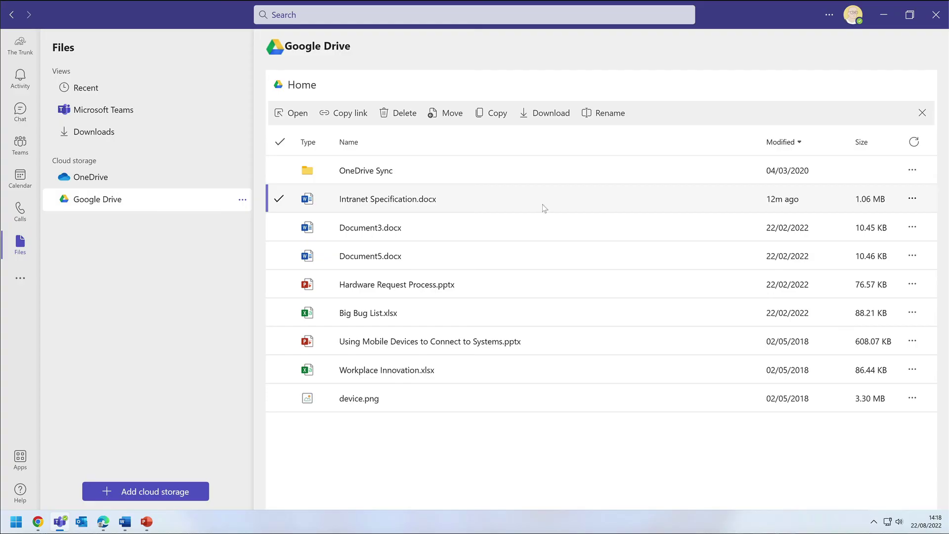
left_click(911, 199)
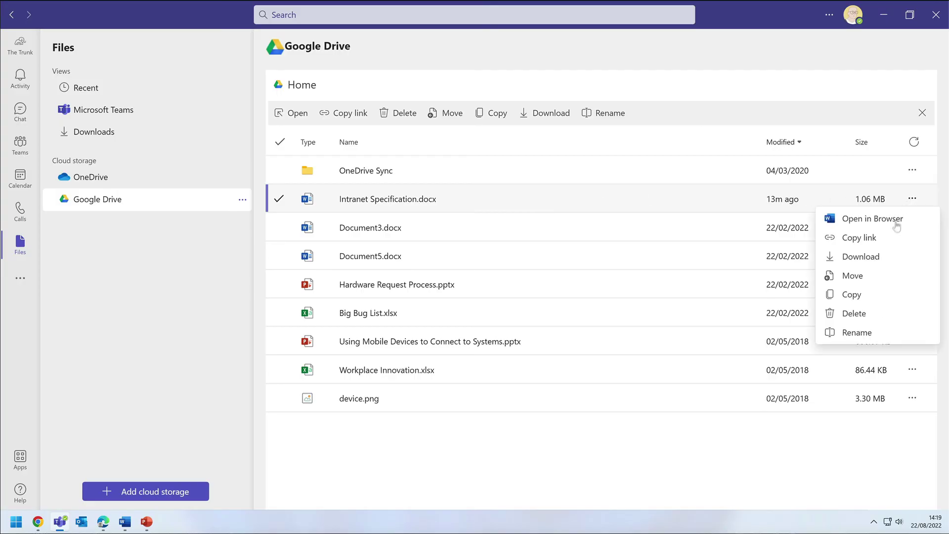
left_click(870, 279)
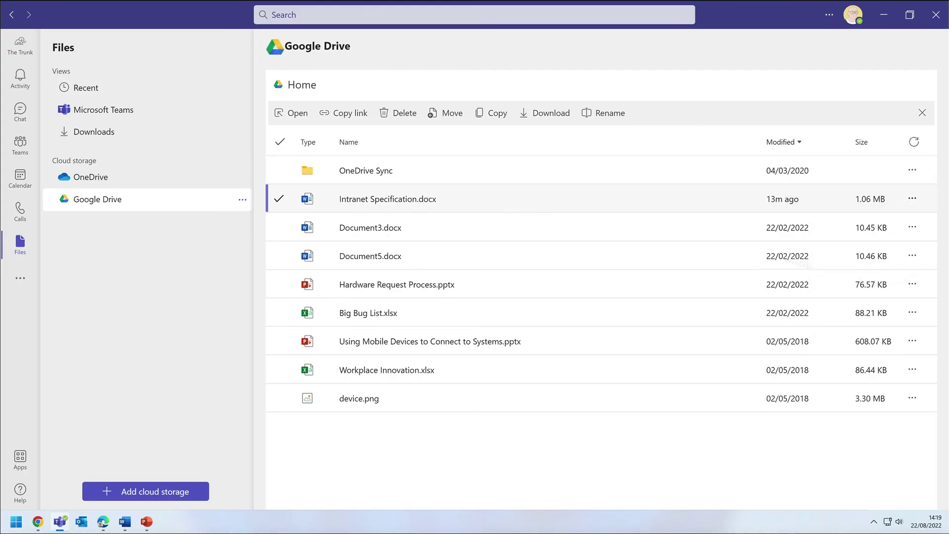
Move Intranet Specification.docx into the OneDrive Documents folder via Browse Teams and Channels
left_click(346, 183)
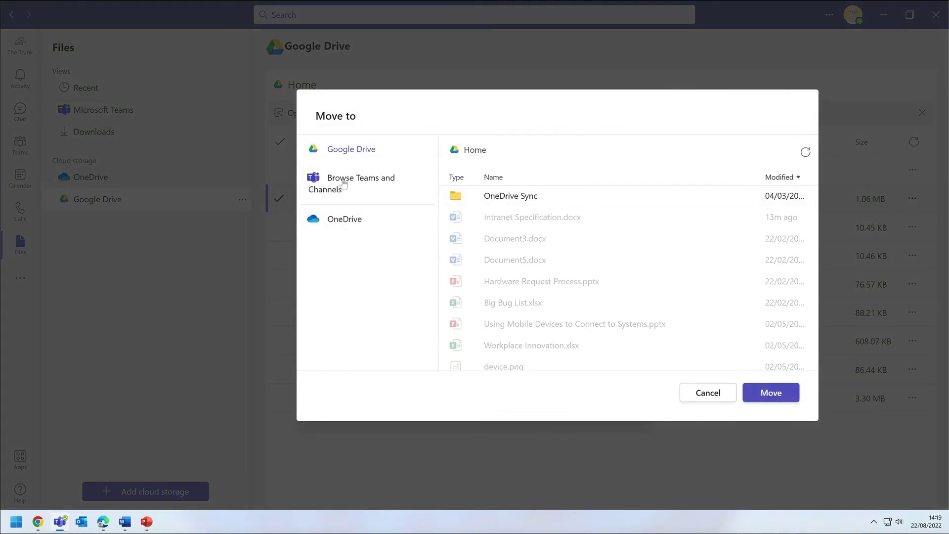
left_click(335, 226)
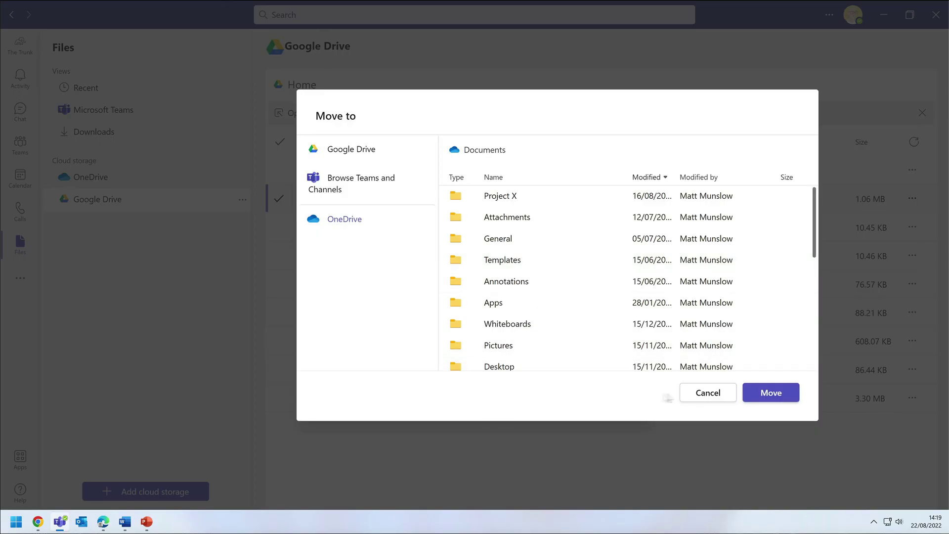
left_click(765, 394)
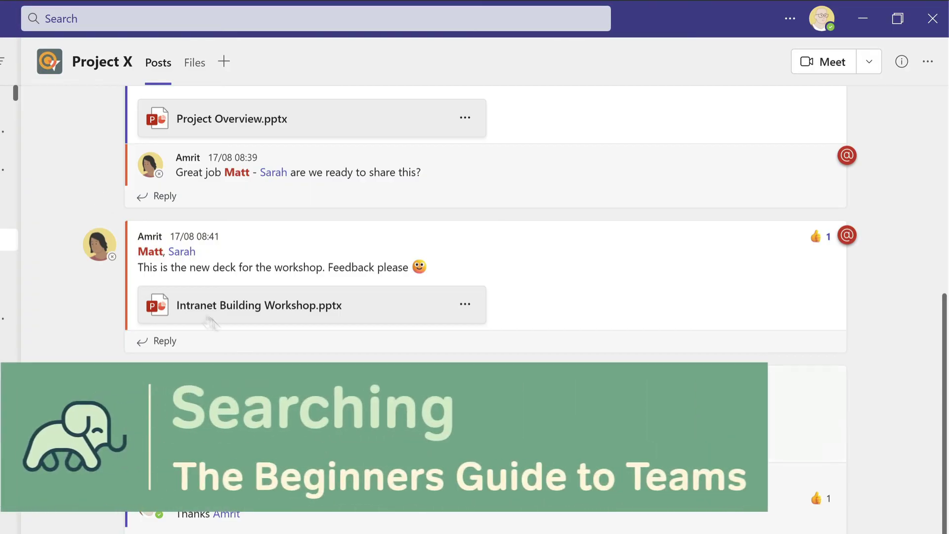
left_click(123, 20)
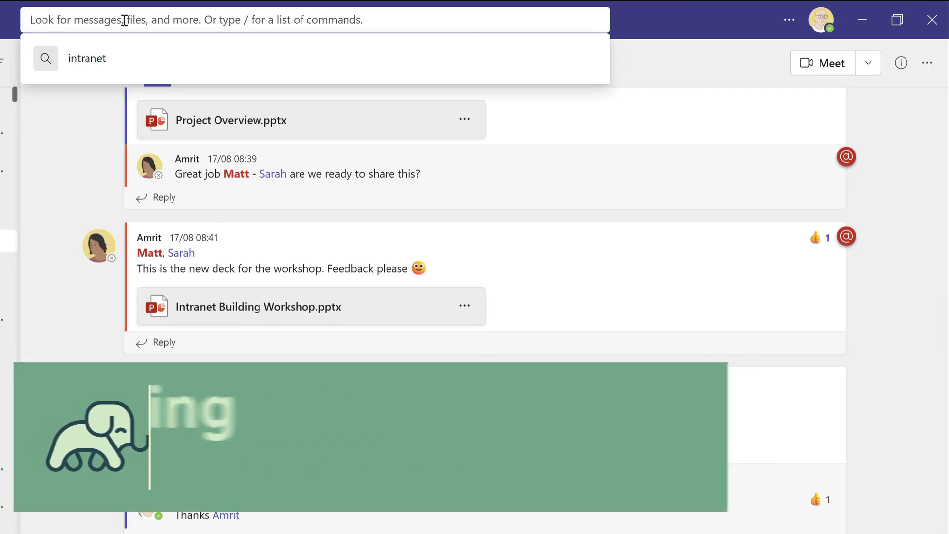
type("intranet")
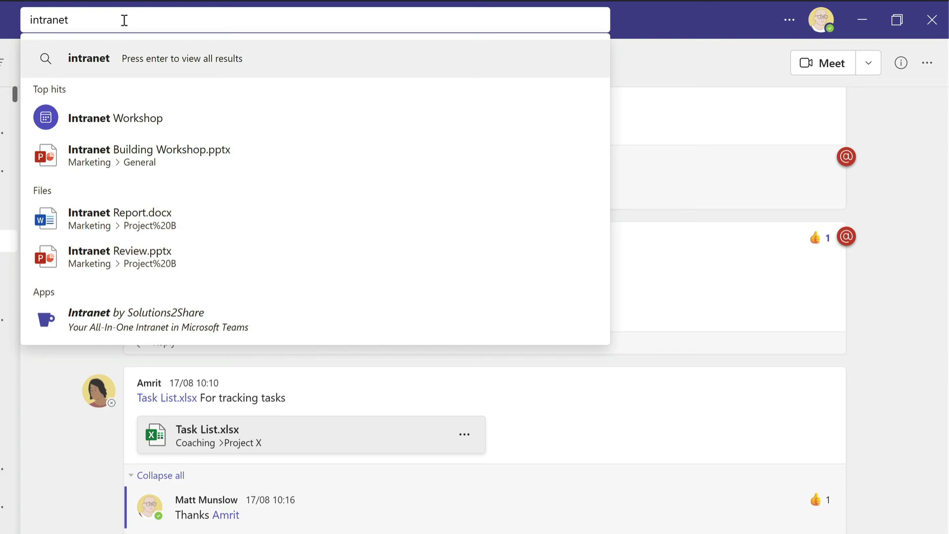
key("Return")
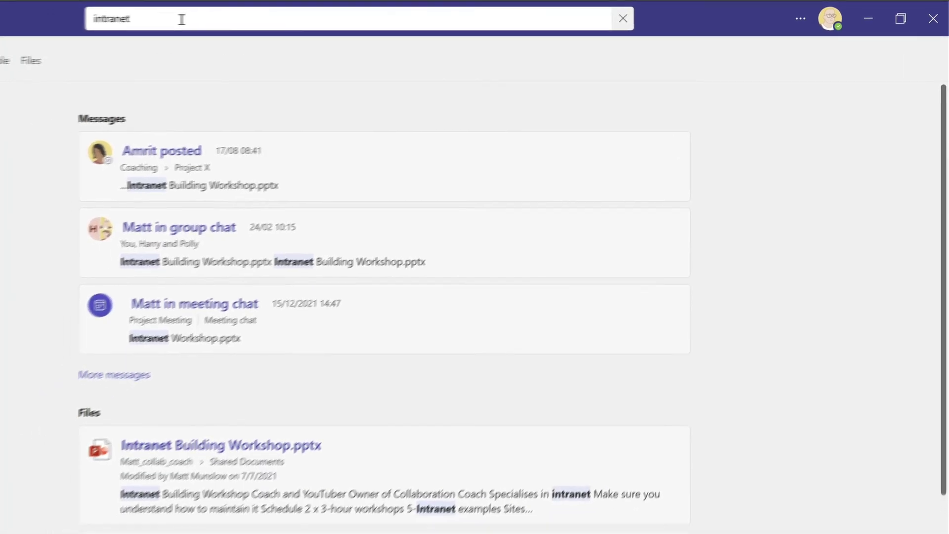
scroll(866, 167, "down", 5)
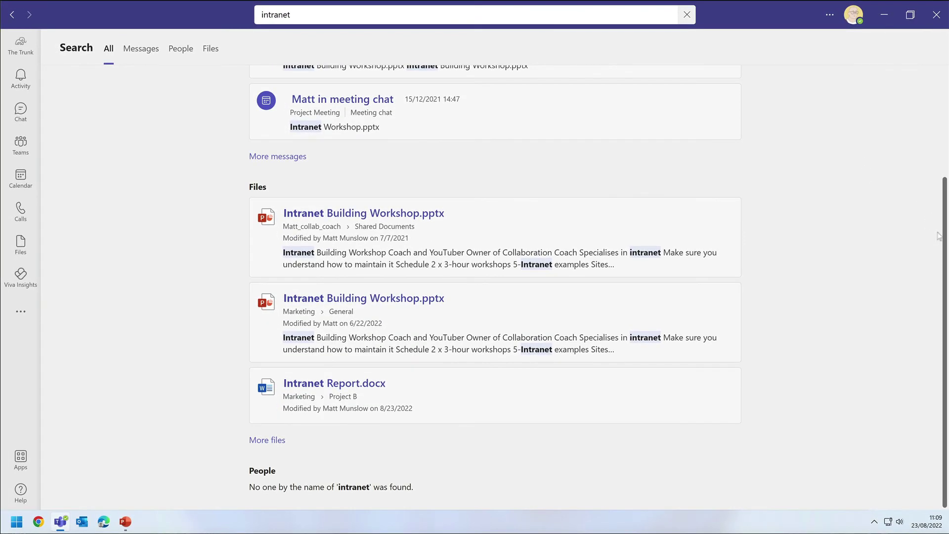
scroll(939, 236, "up", 3)
scroll(932, 214, "down", 1)
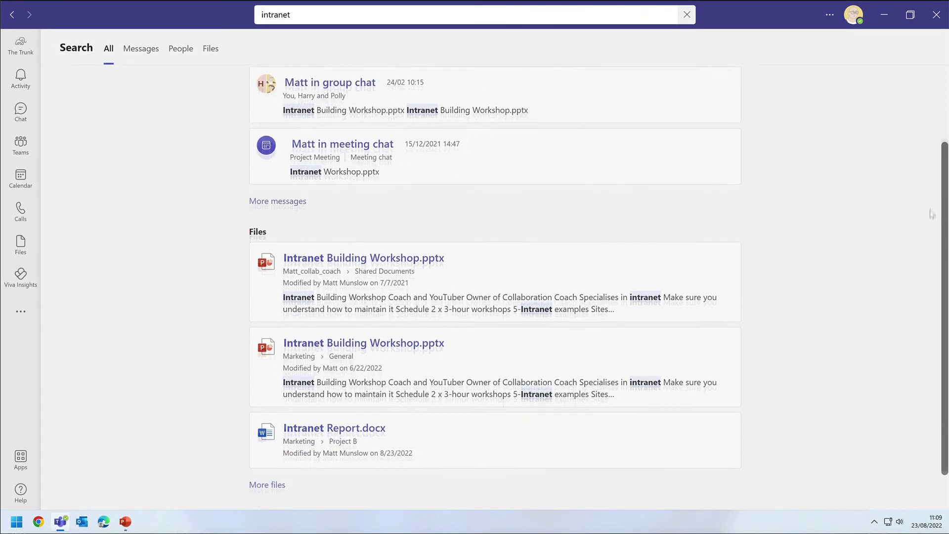
scroll(925, 149, "up", 3)
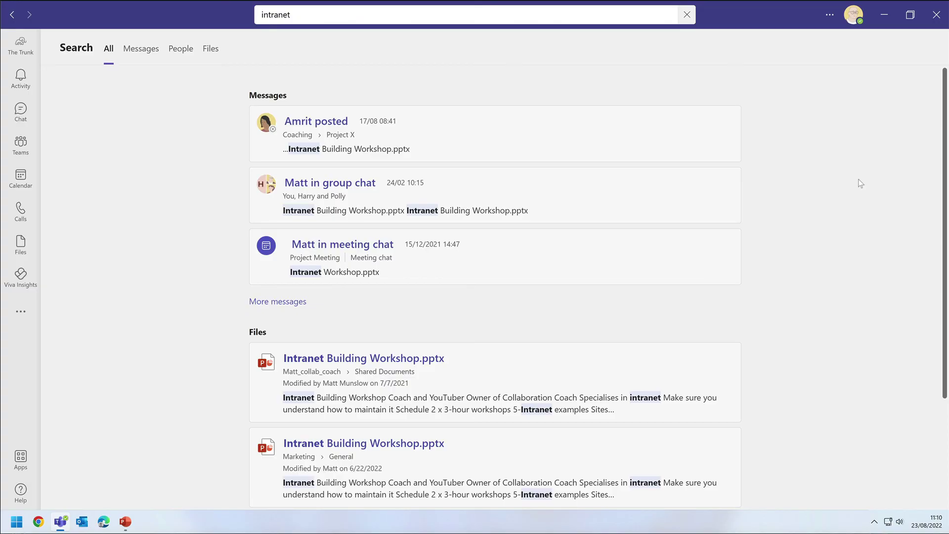
mouse_move(705, 373)
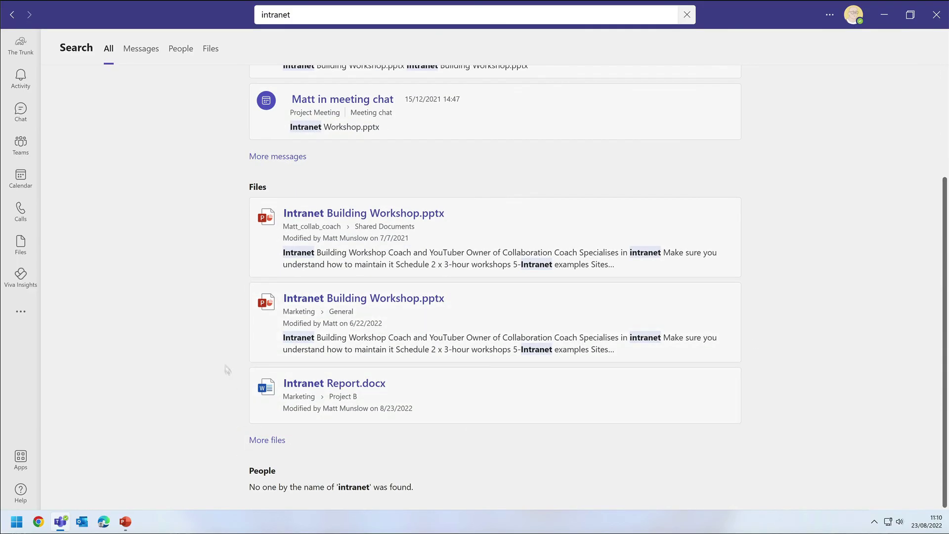
Show only file results and filter them to the Marketing team
left_click(212, 51)
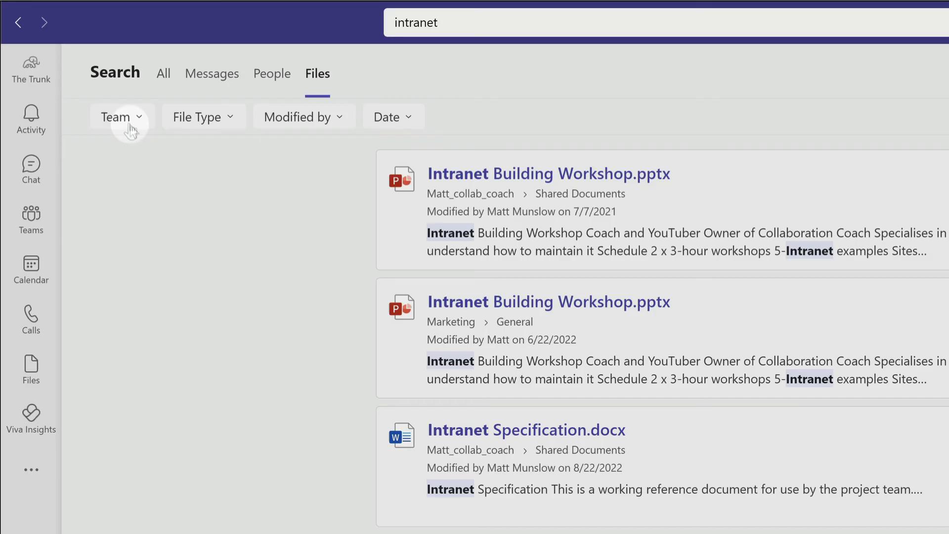
left_click(127, 120)
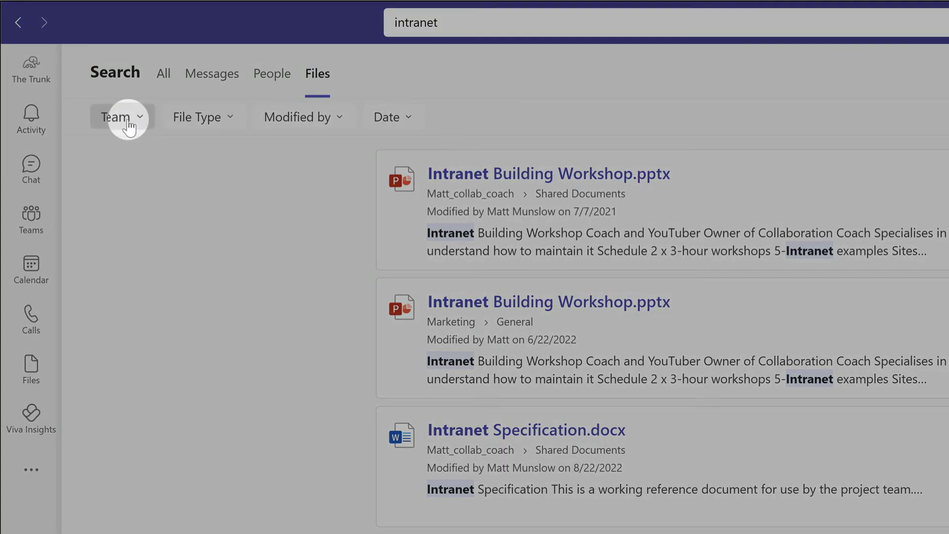
left_click(152, 158)
type("marketing")
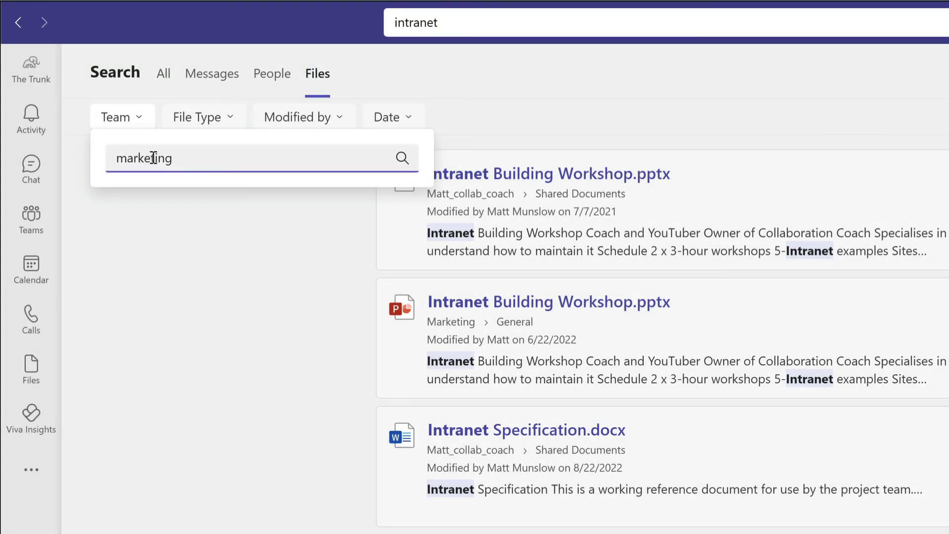
key("Return")
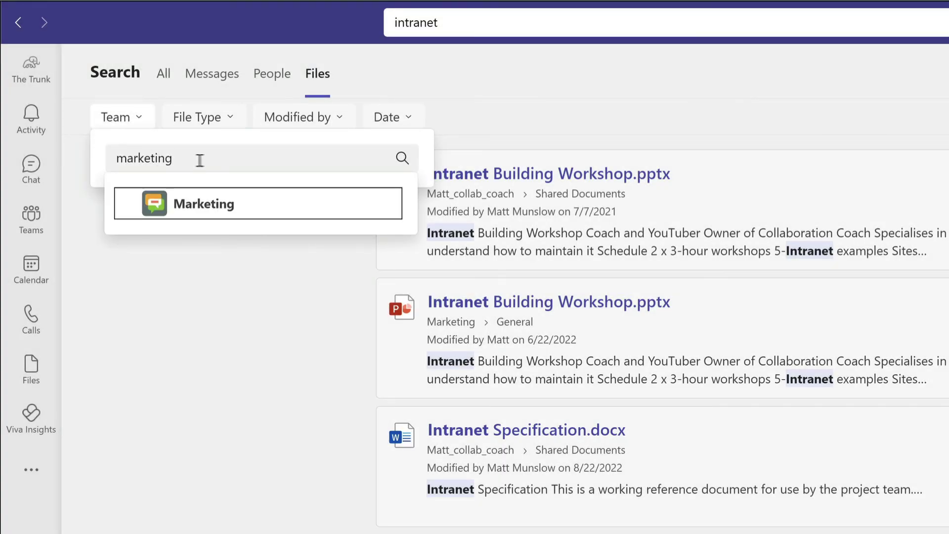
left_click(269, 209)
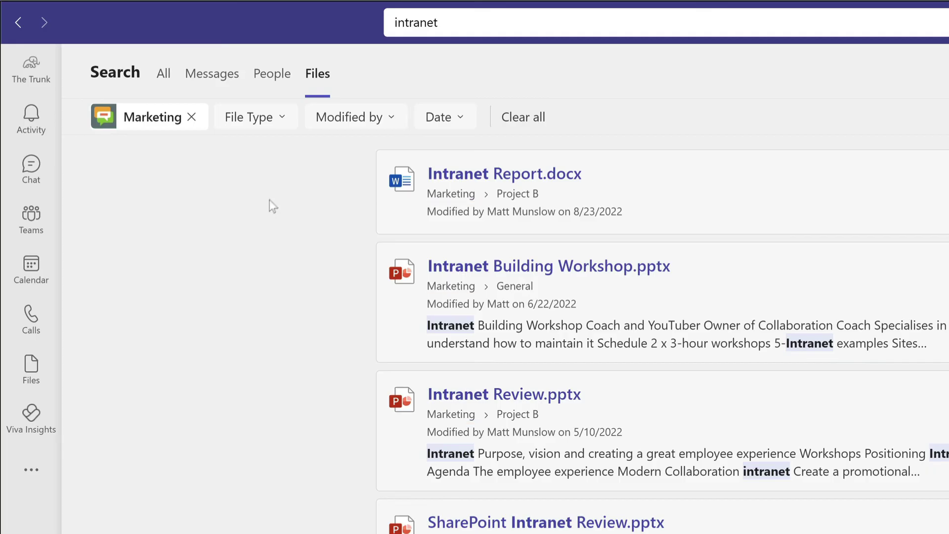
Limit results to PowerPoint files modified by the chosen colleague, leaving Date unset
left_click(281, 121)
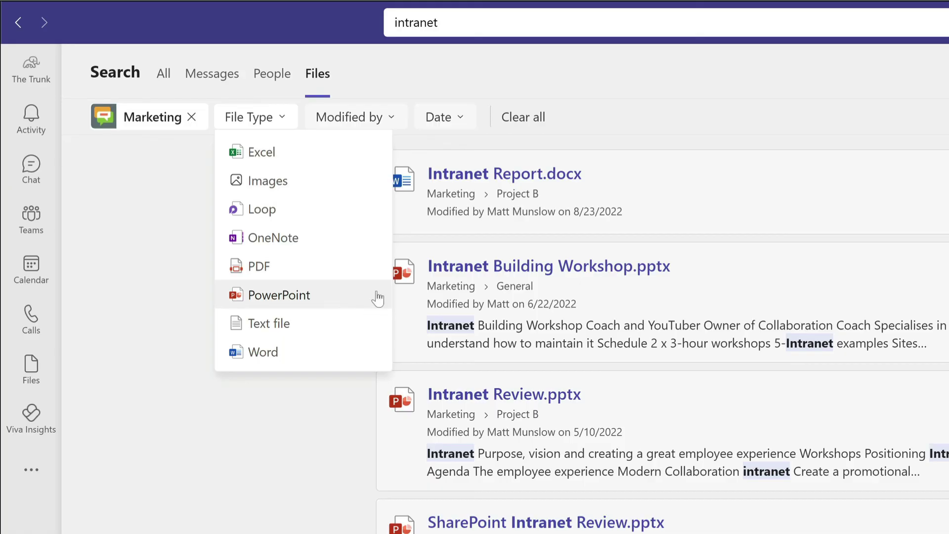
left_click(376, 297)
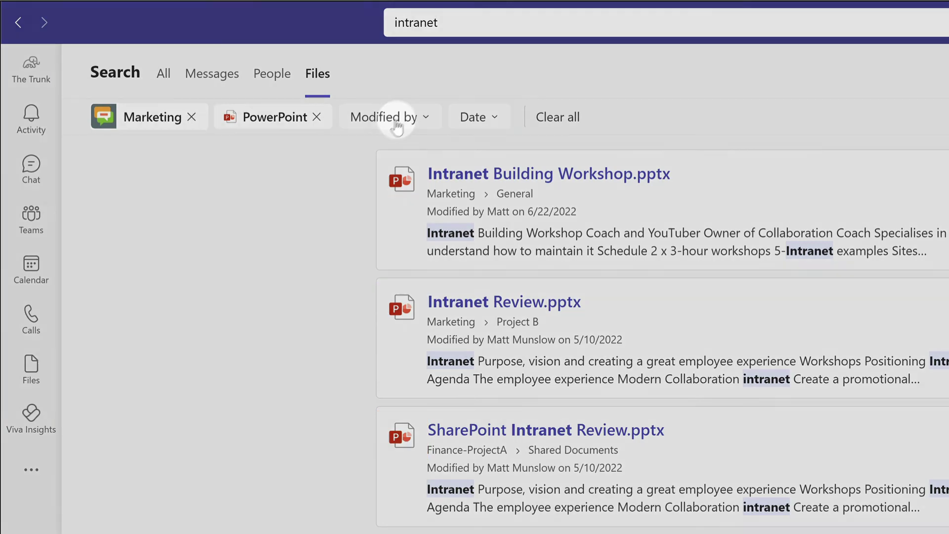
left_click(393, 120)
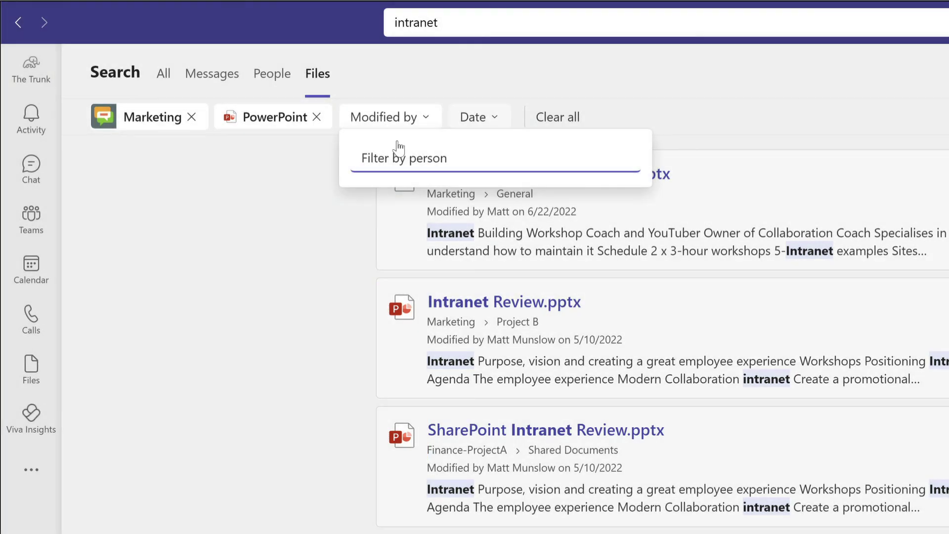
type("matt")
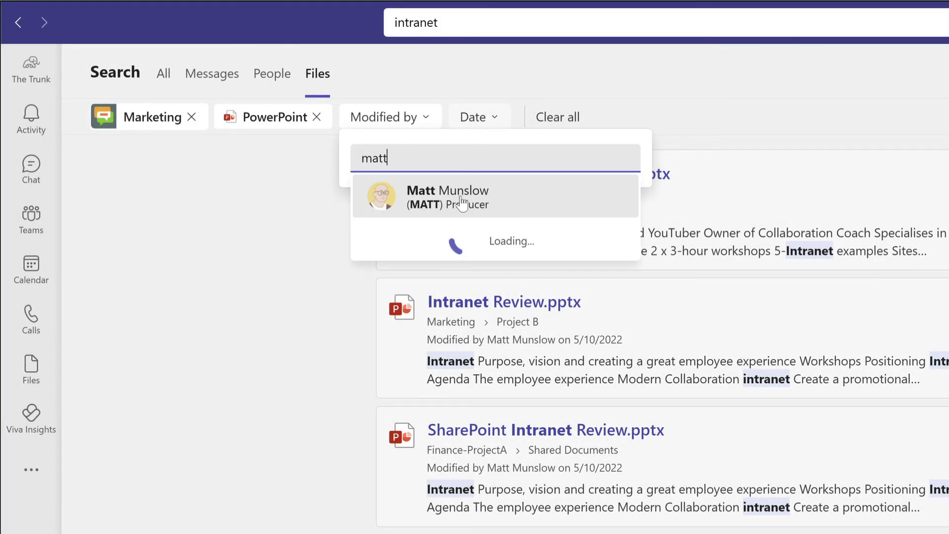
left_click(461, 198)
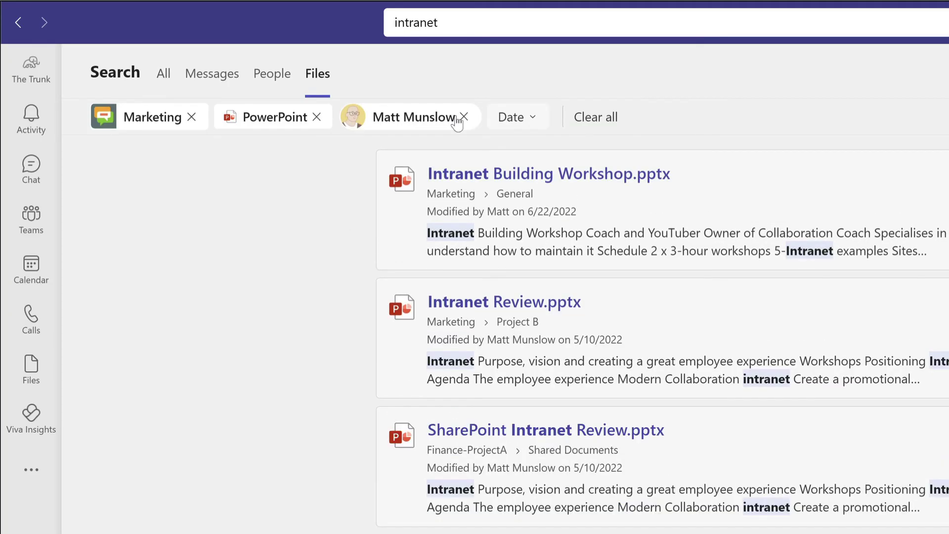
left_click(512, 120)
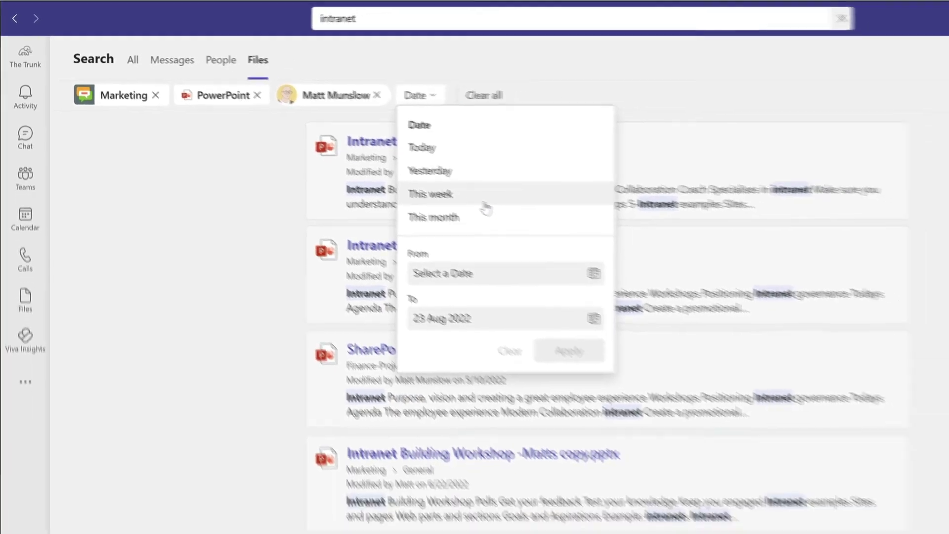
left_click(189, 194)
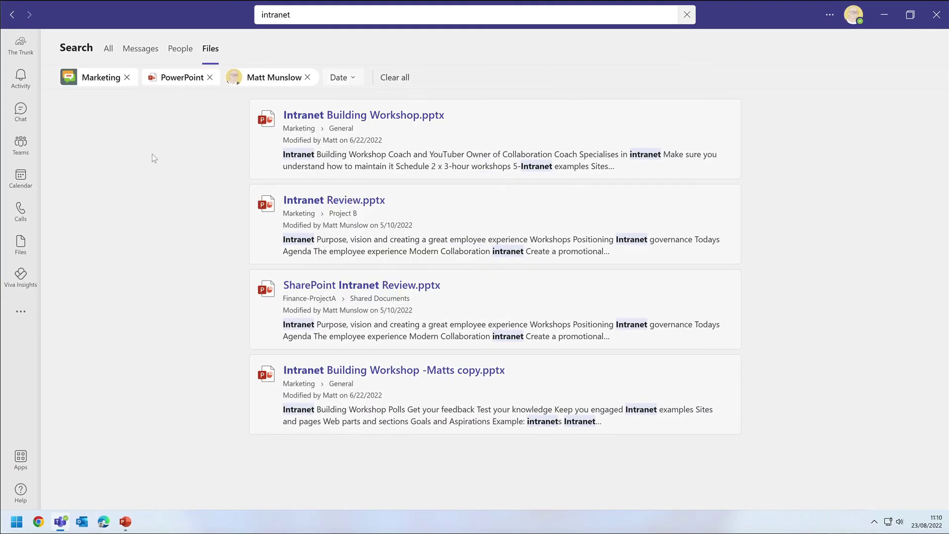
Open Intranet Building Workshop in PowerPoint for the web, then return to Teams
left_click(721, 116)
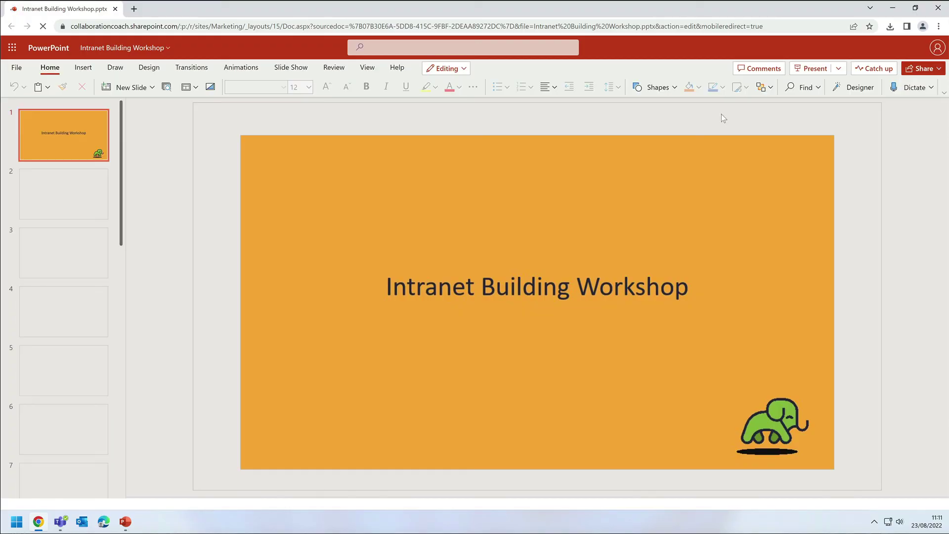
mouse_move(62, 525)
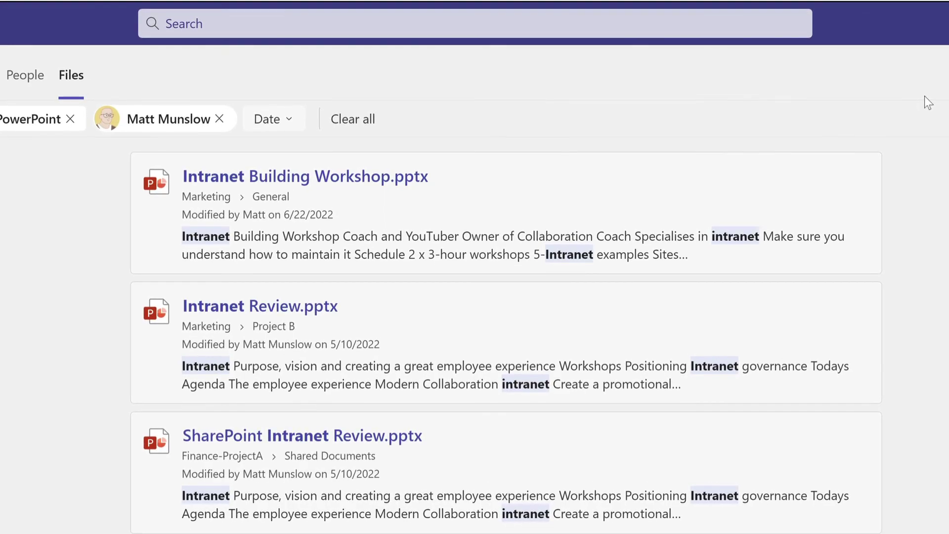
Use /files to find 'intranet' and open Intranet Building Workshop.pptx from Marketing / General
left_click(465, 28)
type("/files")
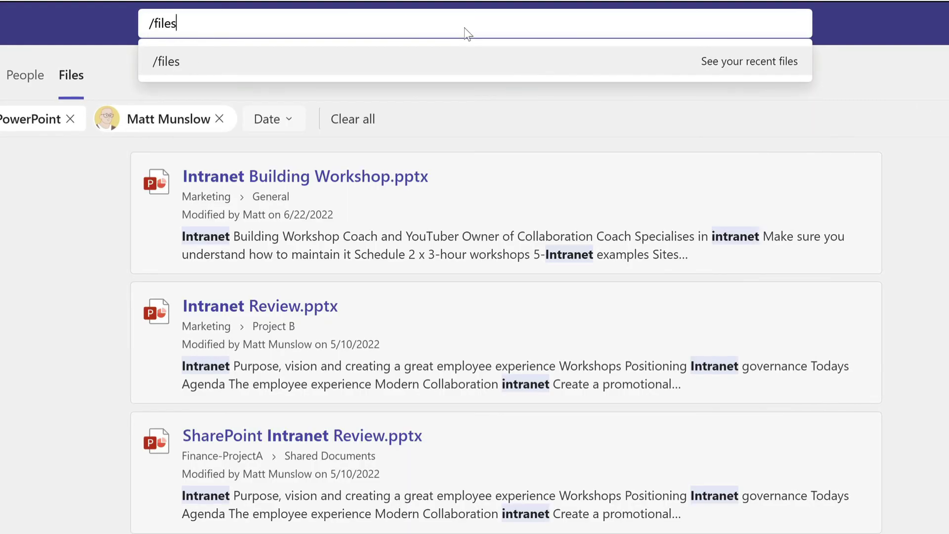
key("Return")
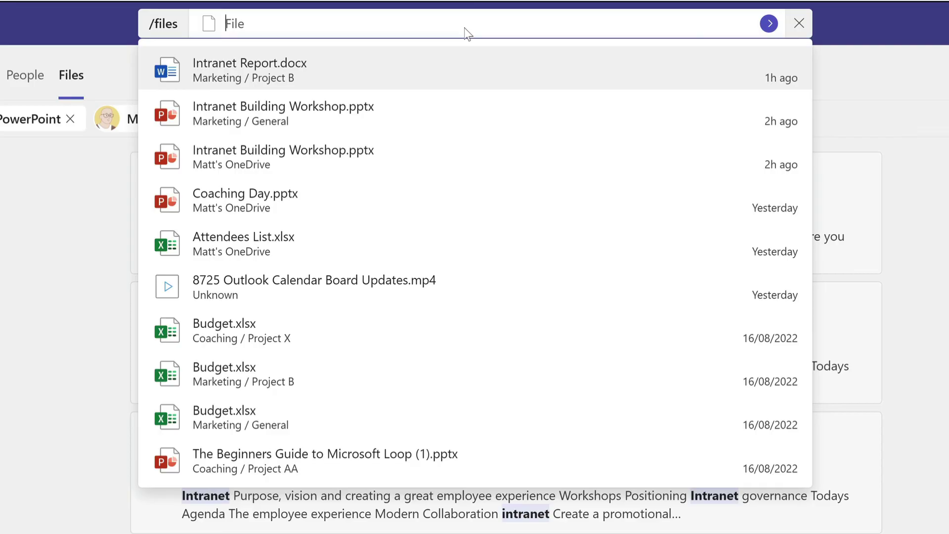
type("intranet")
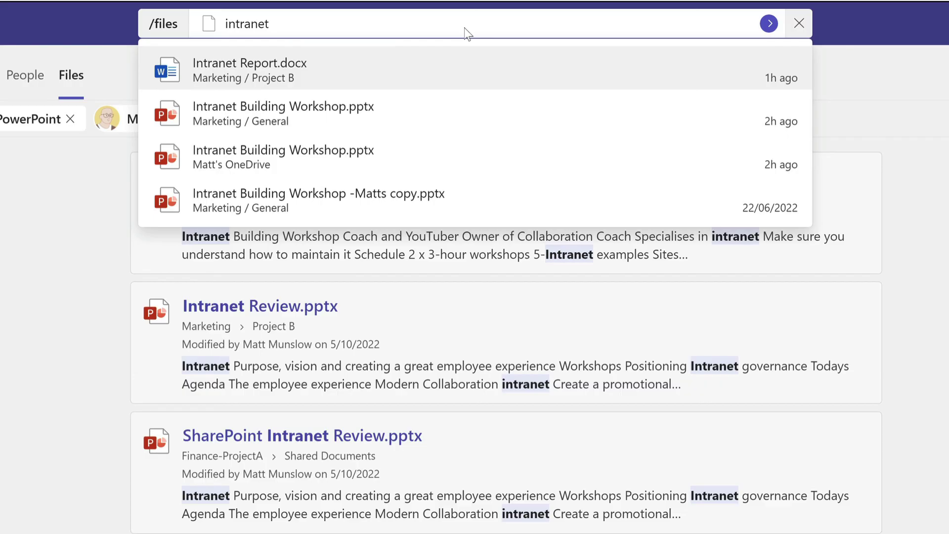
left_click(447, 116)
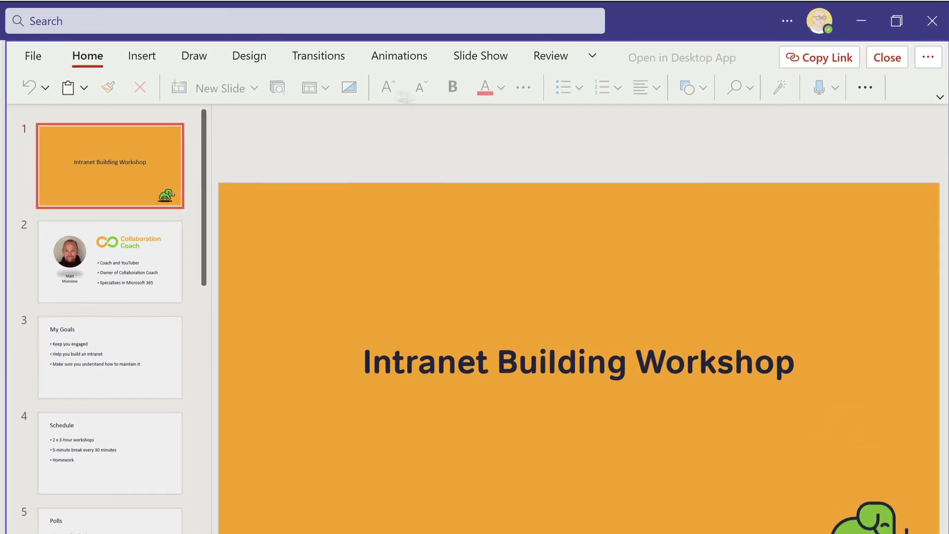
Run /find in the Project X channel for 'intranet' and jump to the matching message
left_click(134, 20)
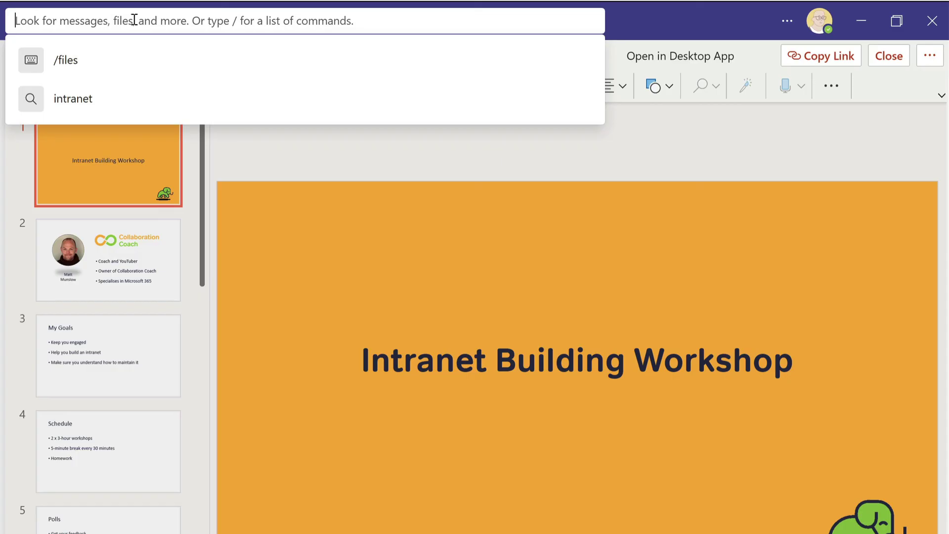
type("/find")
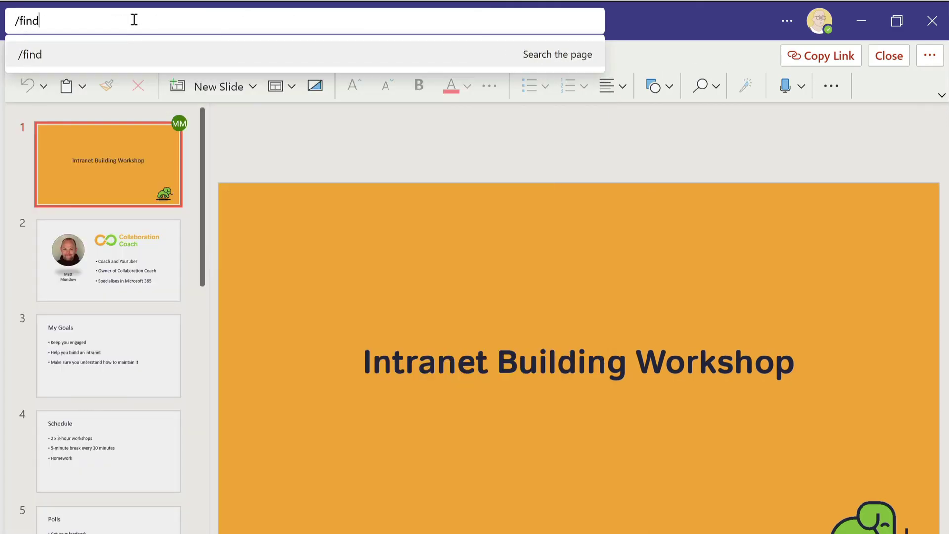
key("Return")
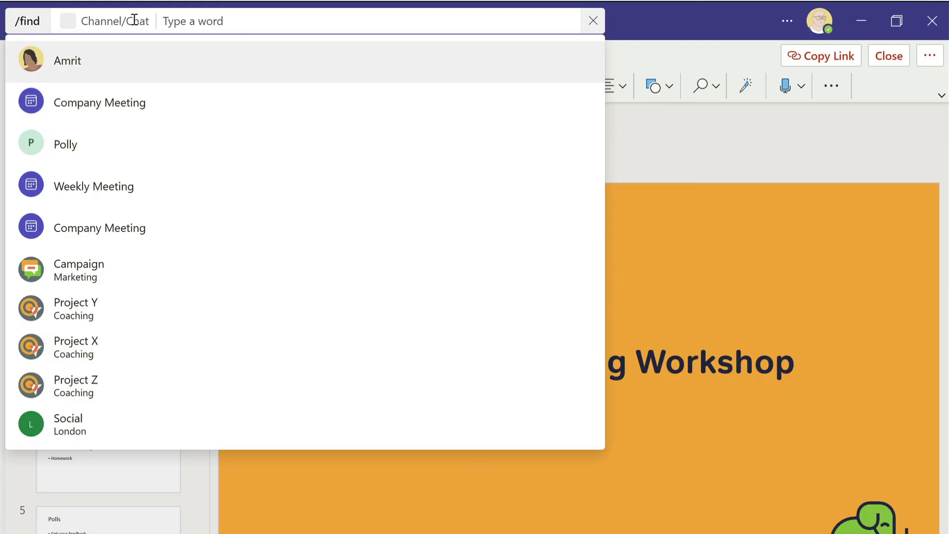
type("project x")
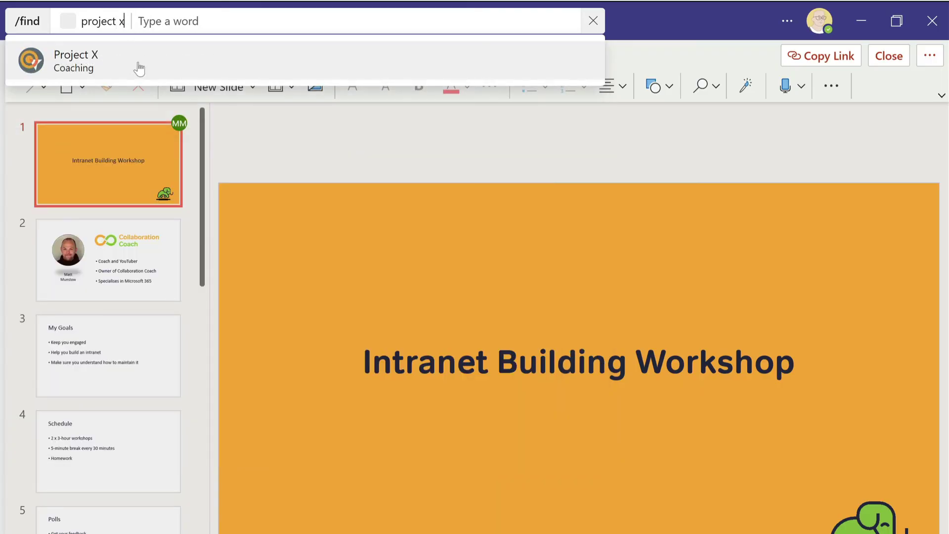
left_click(139, 64)
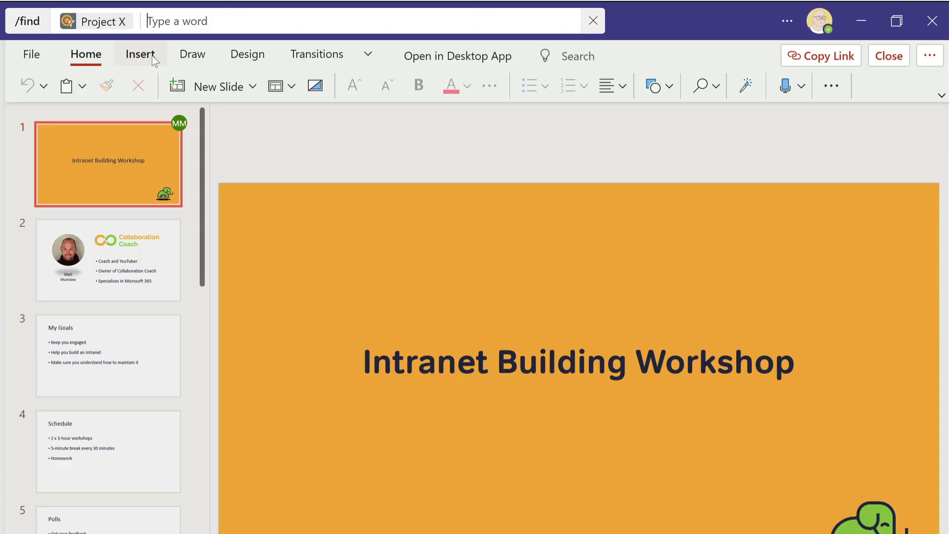
type("intranet")
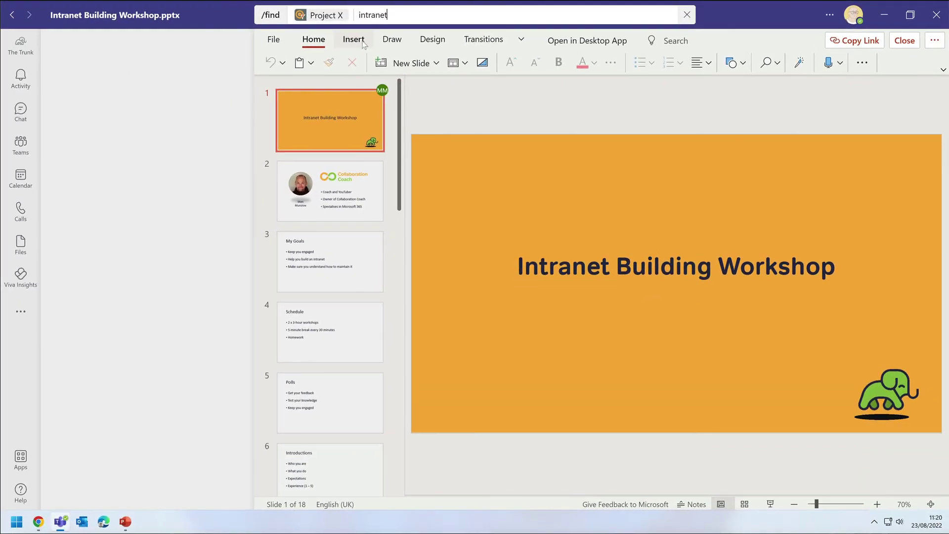
key("Return")
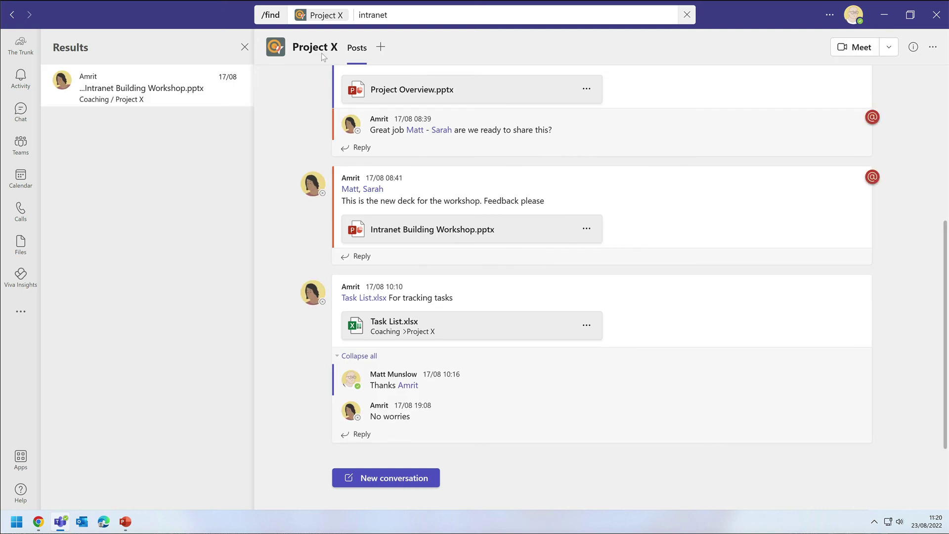
left_click(171, 86)
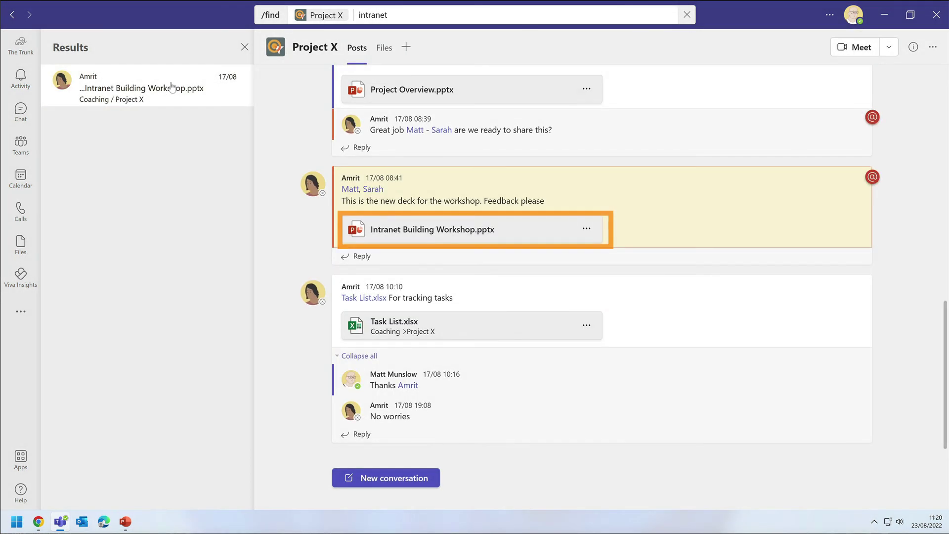